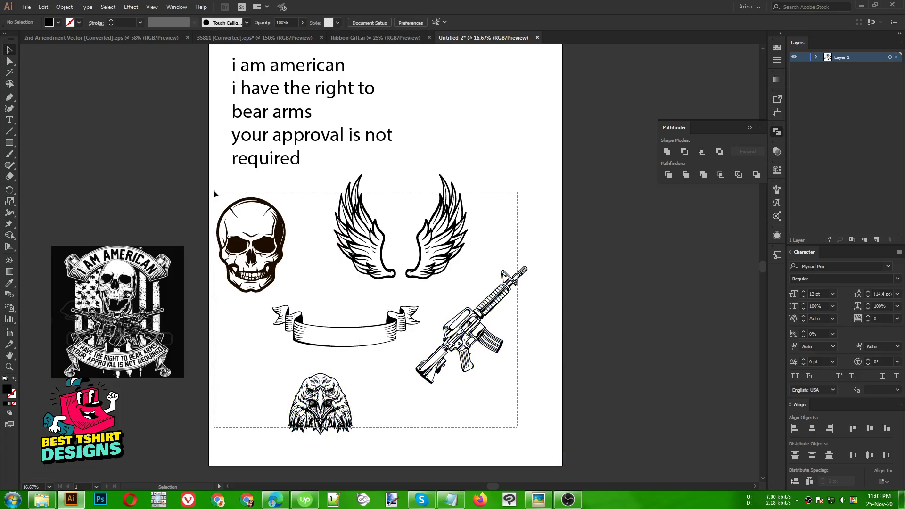
Look over the clip-art elements and the slogan text gathered on the artboard.
left_click(245, 185)
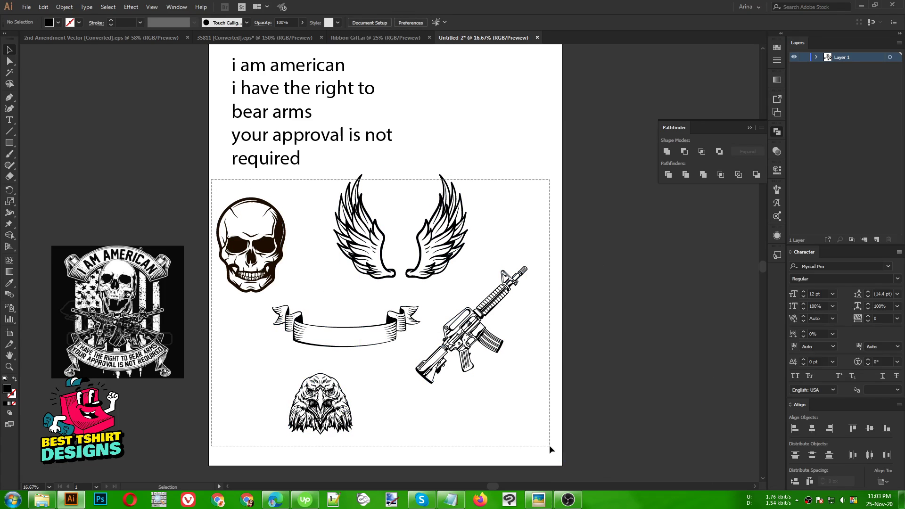
left_click(238, 195)
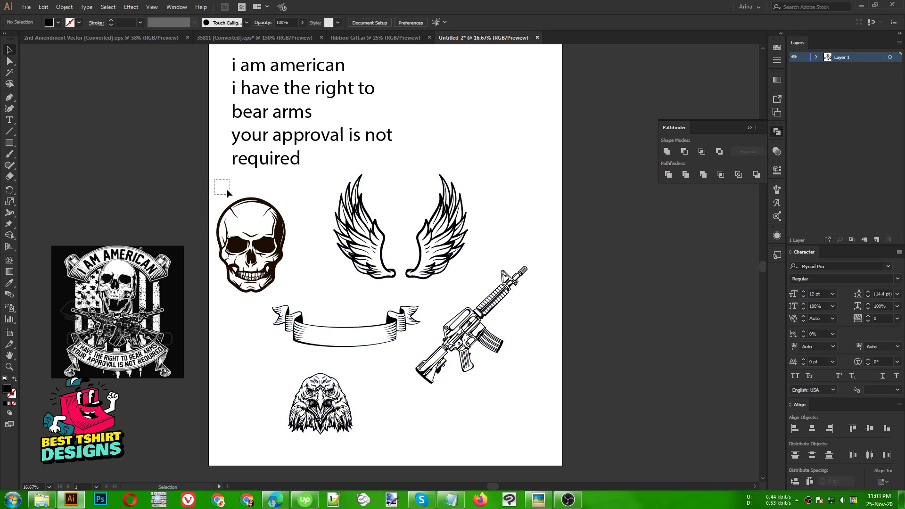
left_click_drag(227, 188, 558, 454)
left_click(561, 413)
scroll(519, 140, "up", 1)
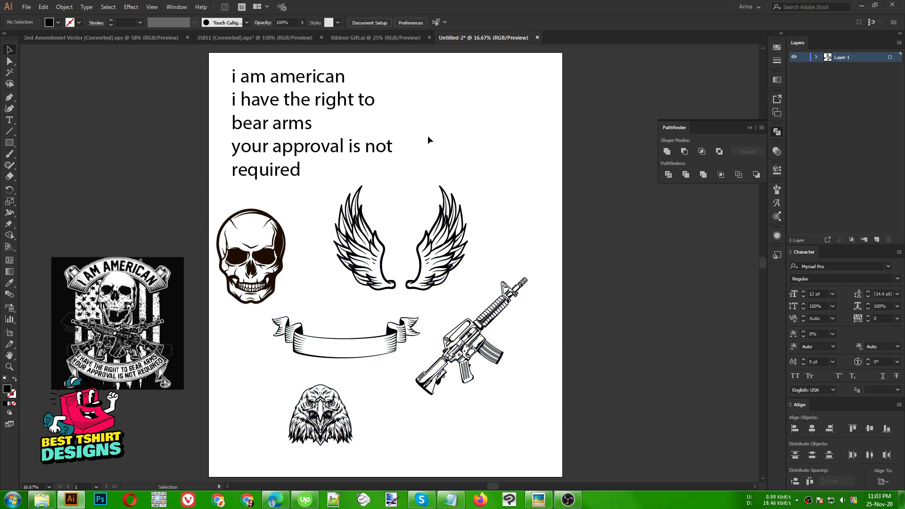
left_click_drag(185, 71, 440, 187)
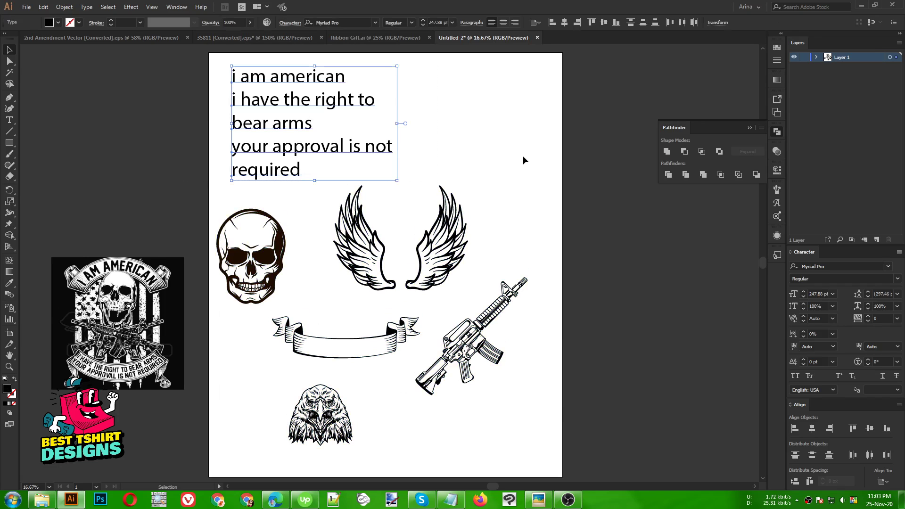
left_click(523, 158)
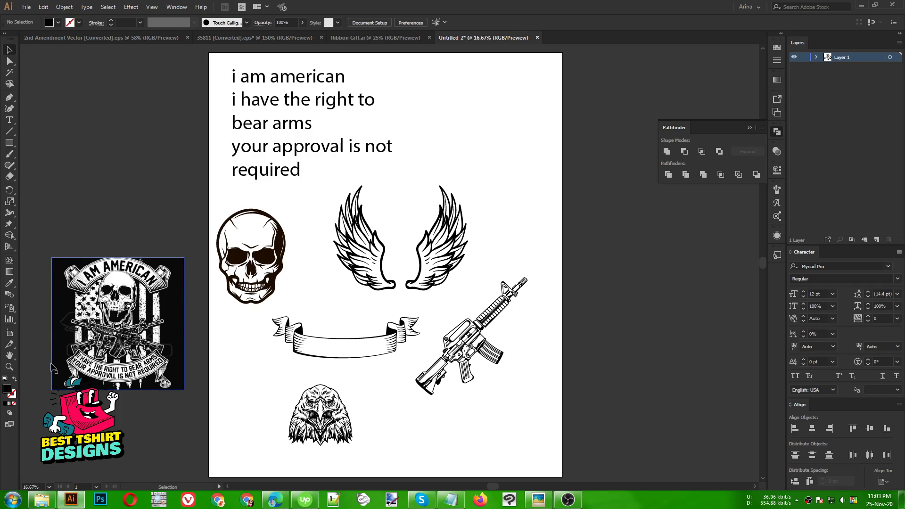
Examine the layout of the reference T-shirt design beside the artboard.
left_click(87, 365)
left_click(150, 436)
left_click(137, 273)
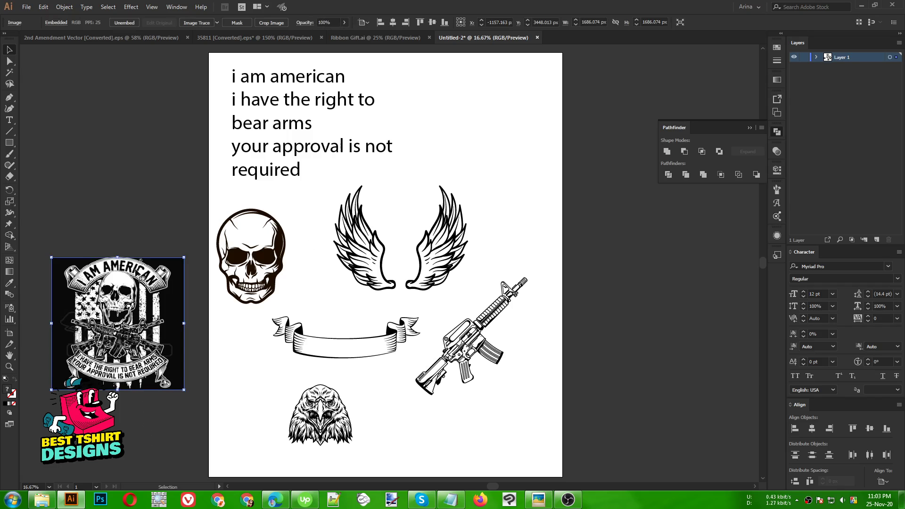
left_click(220, 333)
left_click_drag(122, 208, 93, 413)
left_click(217, 360)
left_click_drag(89, 203, 159, 419)
left_click(179, 428)
left_click_drag(75, 214, 79, 342)
left_click_drag(76, 225, 149, 404)
left_click(119, 207)
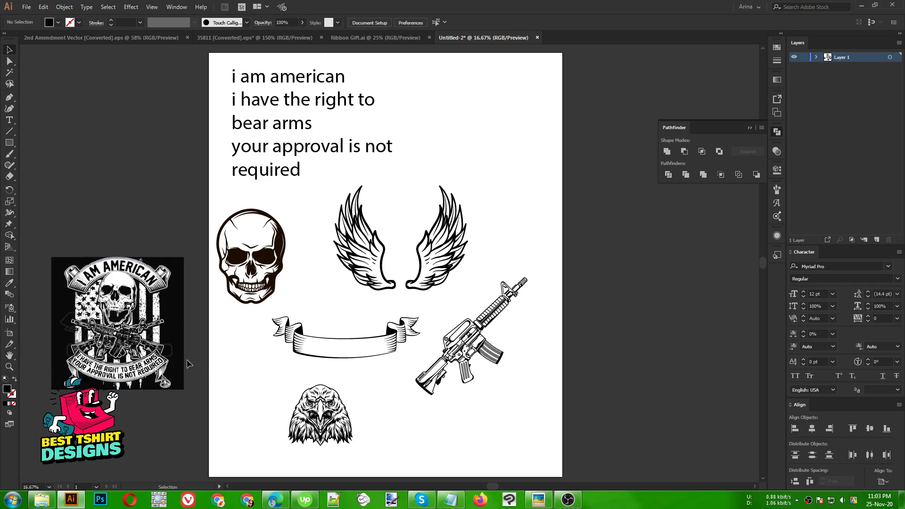
left_click_drag(97, 173, 168, 427)
left_click(242, 352)
Move the rifle, ribbon and eagle head off the artboard to its right, and the skull off to its left.
left_click_drag(227, 193, 500, 429)
left_click(554, 382)
left_click_drag(471, 337, 639, 325)
left_click_drag(417, 344, 714, 432)
left_click_drag(320, 415, 611, 221)
left_click(402, 331)
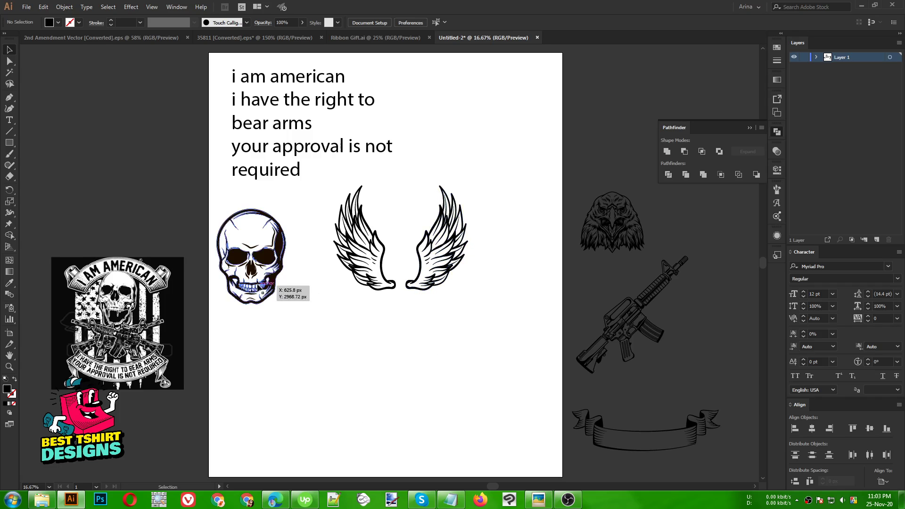
left_click_drag(276, 248, 167, 169)
left_click(249, 247)
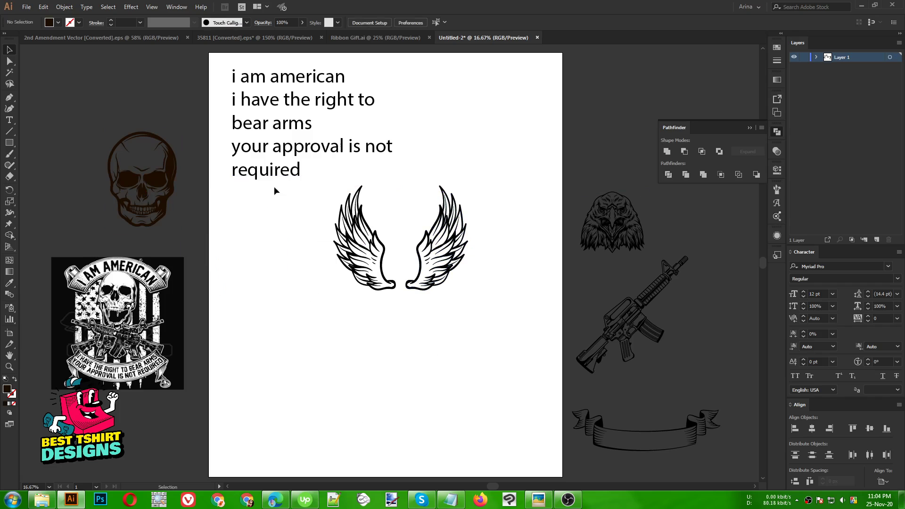
Move the pair of wings down to the middle of the artboard, well below the slogan text.
left_click_drag(295, 213, 301, 89)
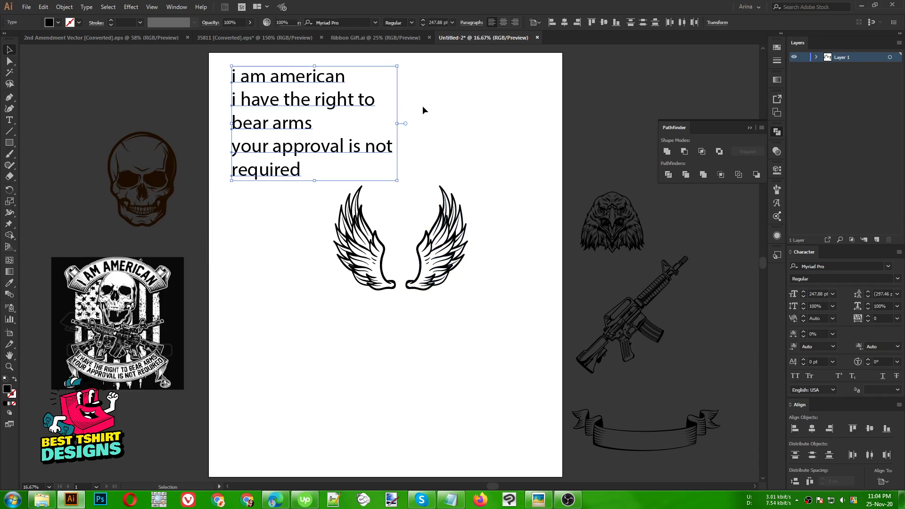
left_click(423, 111)
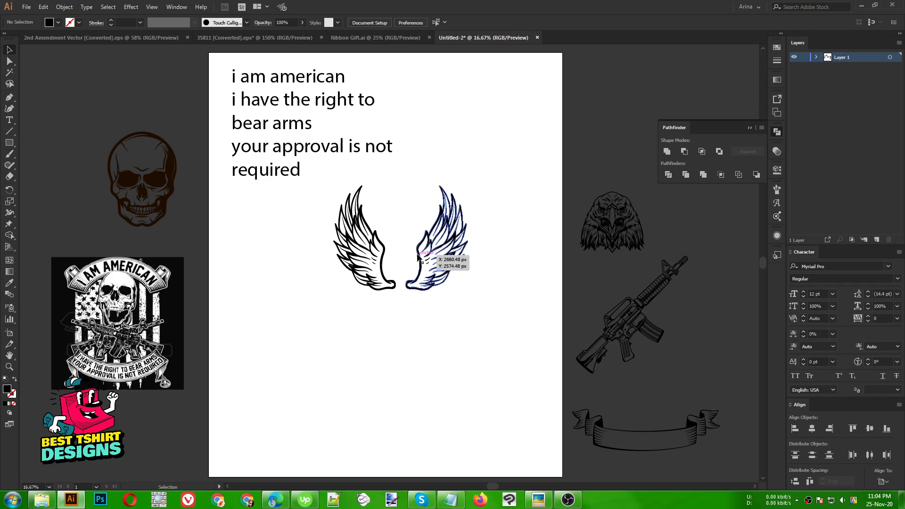
left_click_drag(410, 273, 397, 333)
left_click_drag(262, 222, 575, 486)
left_click(479, 346)
left_click_drag(497, 276, 295, 268)
left_click_drag(293, 226, 478, 422)
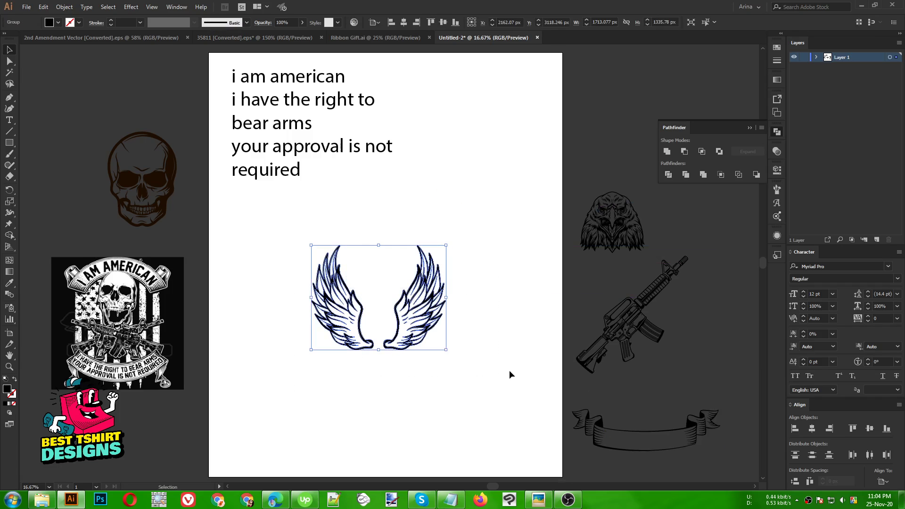
left_click(298, 240)
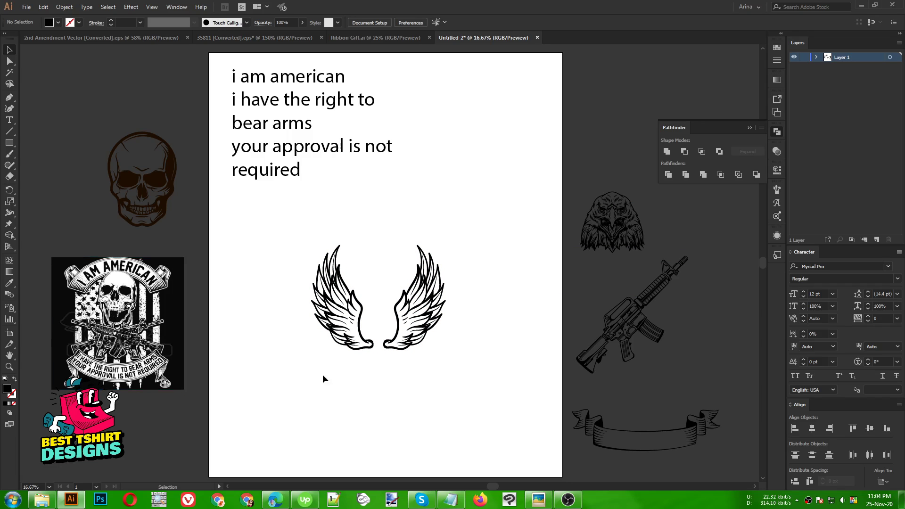
Isolate the wings group and nudge only the right wing about 320 px to the right to widen the gap.
double_click(392, 321)
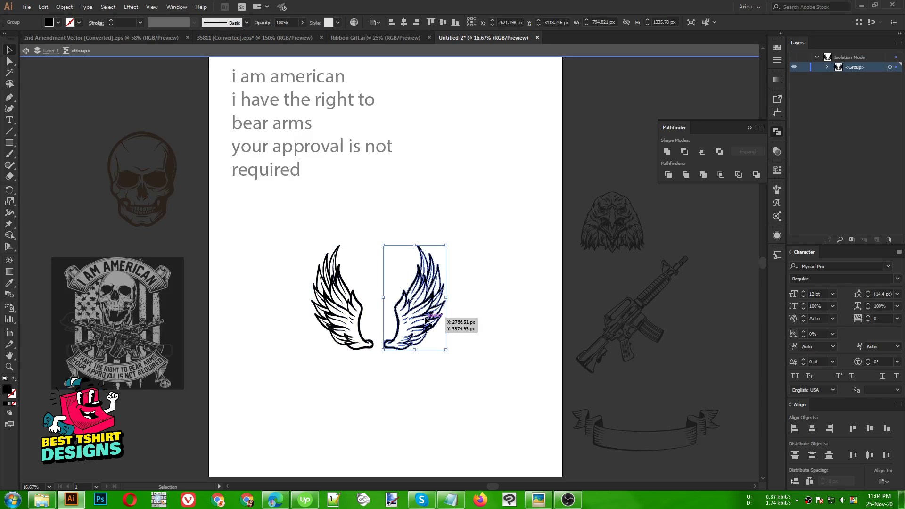
key("shift+Right")
key("shift+Right")
key("shift+Right")
key("shift+Right")
key("shift+Right")
key("shift+Right")
key("shift+Right")
key("shift+Right")
key("shift+Right")
key("shift+Right")
key("shift+Right")
key("shift+Right")
key("shift+Right")
key("shift+Right")
key("shift+Right")
key("shift+Right")
key("shift+Right")
key("shift+Right")
key("shift+Right")
key("shift+Right")
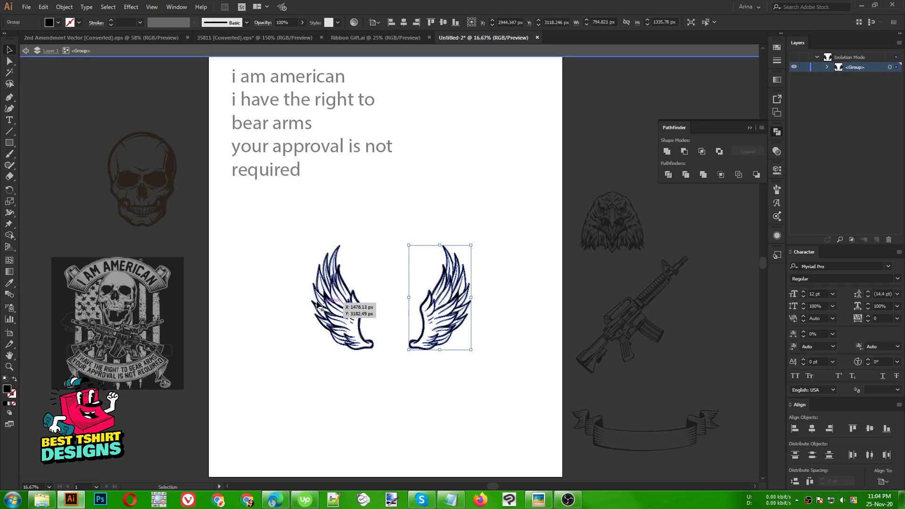
left_click(405, 347)
double_click(492, 382)
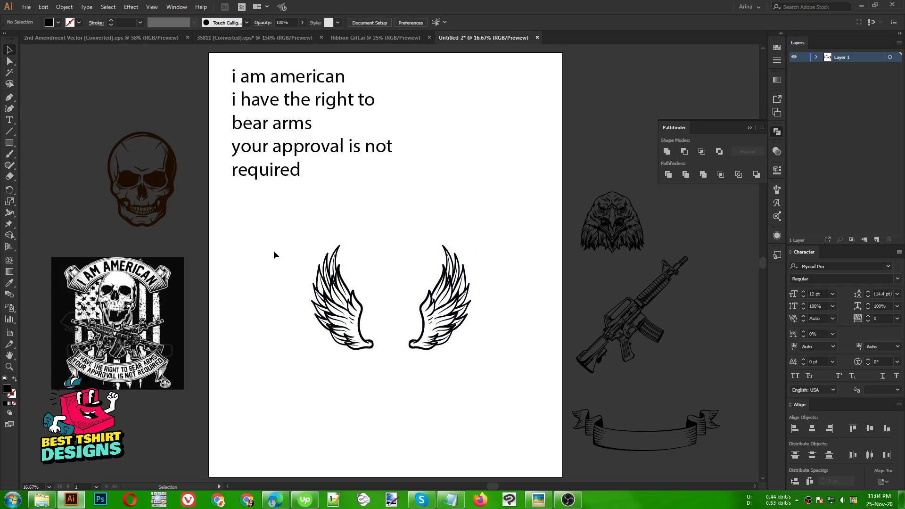
Shift the whole pair of wings left and slightly up on the artboard.
left_click_drag(252, 227, 528, 420)
left_click(502, 363)
left_click_drag(456, 331, 419, 320)
left_click(336, 259)
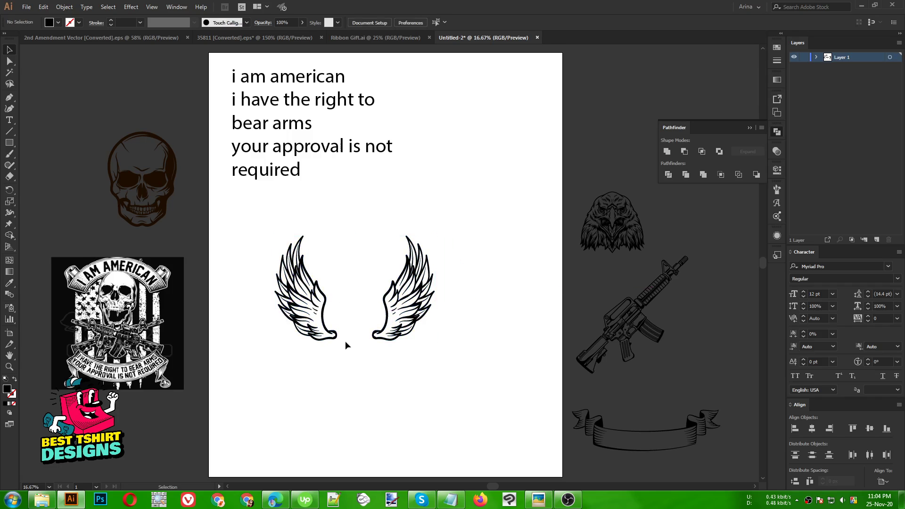
Draw a circle about 1134 px in diameter between the wings with the Ellipse tool.
left_click(8, 142)
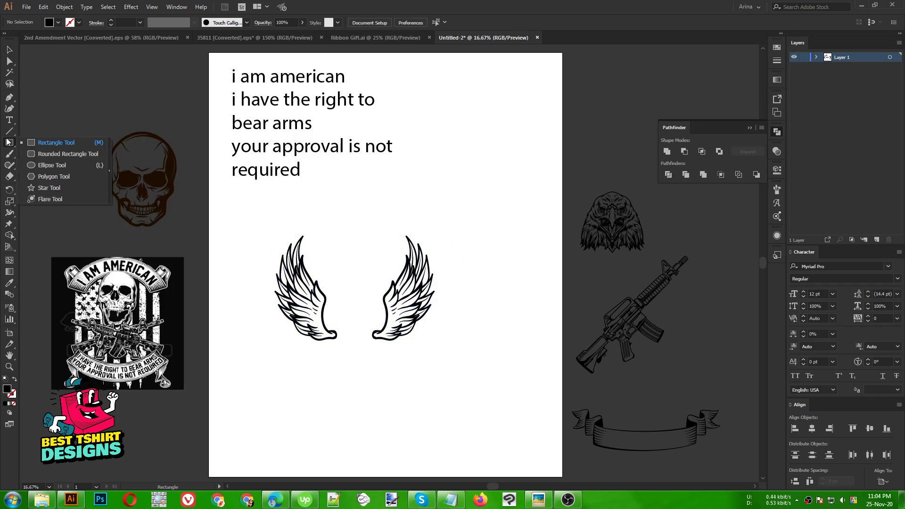
left_click(52, 165)
scroll(354, 317, "up", 1)
mouse_move(343, 305)
left_mouse_down()
mouse_move(428, 356)
mouse_move(410, 347)
left_mouse_up()
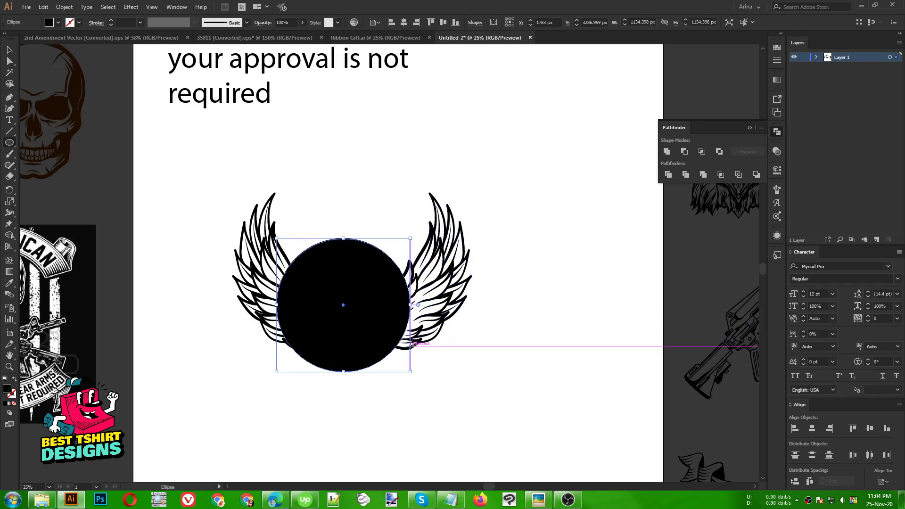
Swap the circle's fill and stroke so it is an unfilled outline, and set its stroke weight to 20 pt.
key("shift+x")
key("v")
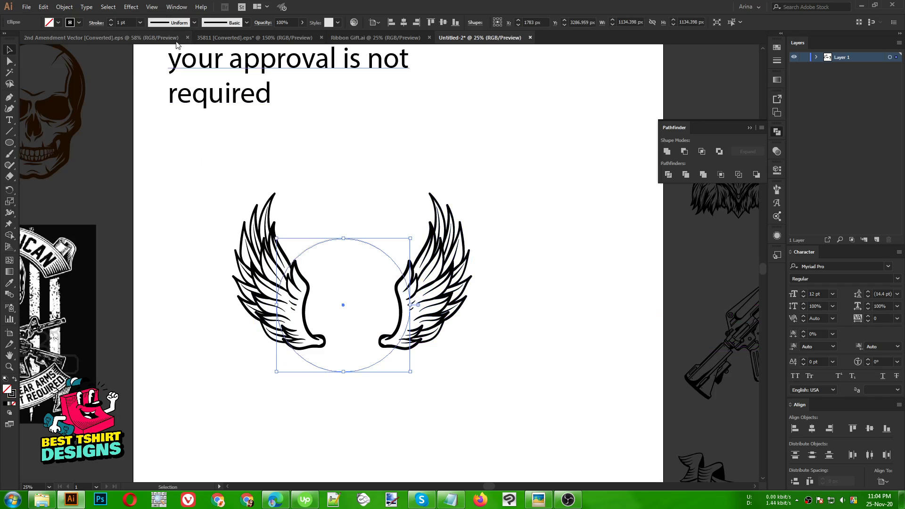
double_click(126, 23)
type("20")
key("Return")
Align the circle and the wings to each other by their horizontal and vertical centres.
left_click_drag(314, 197, 456, 329)
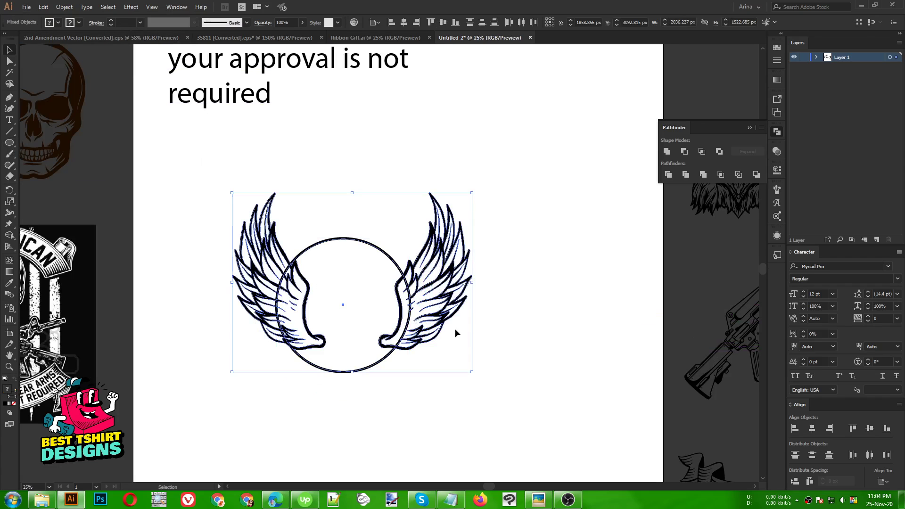
left_click(375, 22)
left_click(384, 30)
left_click(404, 23)
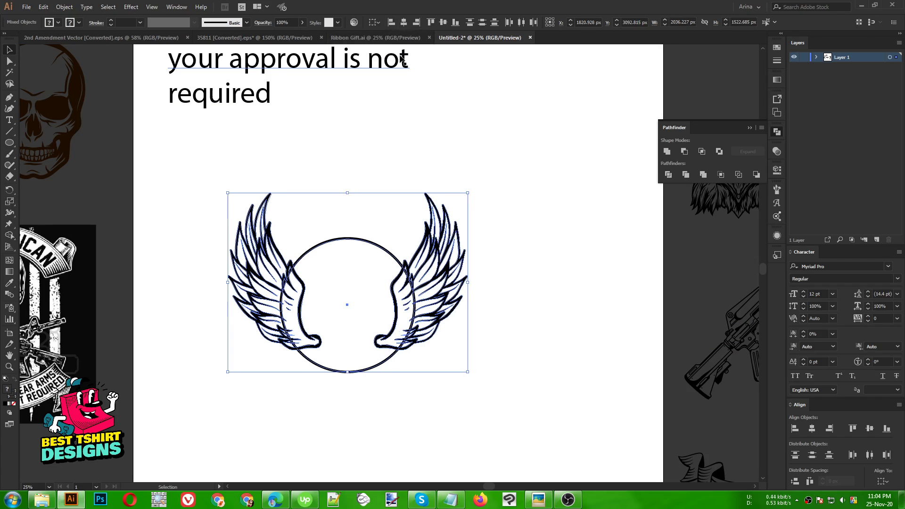
left_click(443, 23)
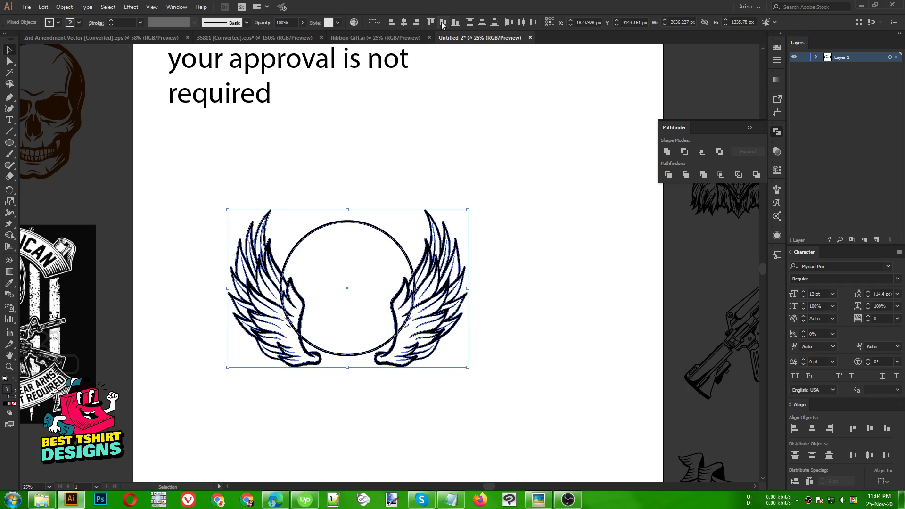
left_click(385, 150)
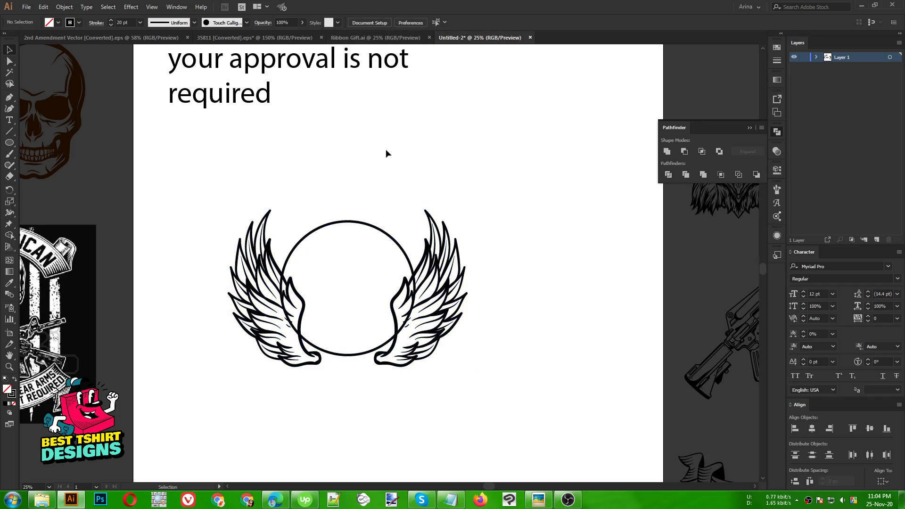
Scale the circle proportionally from its lower edge to about 1287 px in diameter.
left_click(347, 355)
left_click_drag(348, 357, 347, 373)
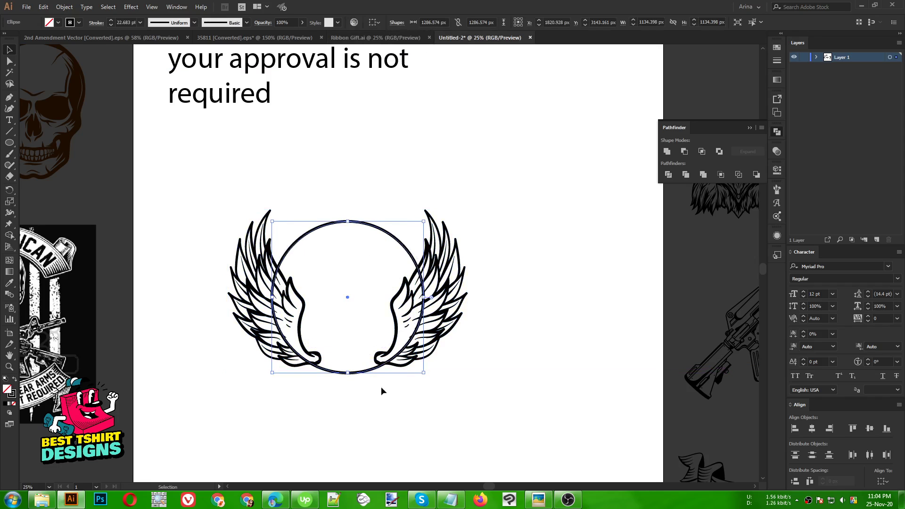
left_click(464, 398)
Bring the skull back onto the artboard, above and to the right of the wings.
scroll(335, 270, "down", 1)
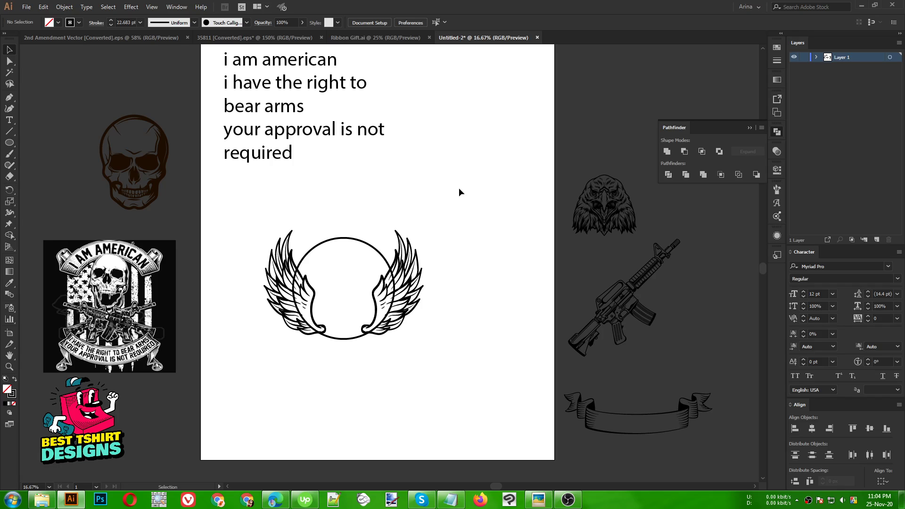
left_click_drag(122, 164, 444, 193)
left_click(504, 317)
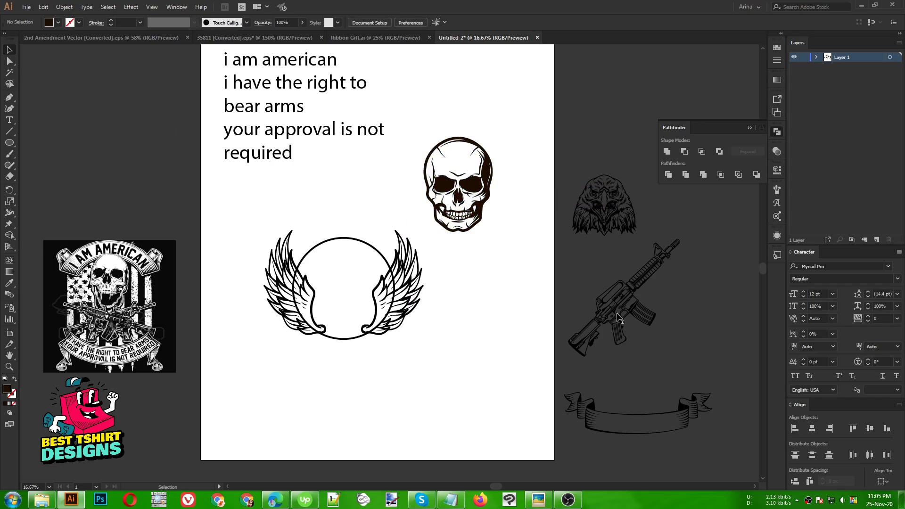
left_click(623, 314)
left_click(484, 306)
Place the ribbon banner across the lower edge of the circle, centred between the wings.
left_click_drag(629, 416, 386, 343)
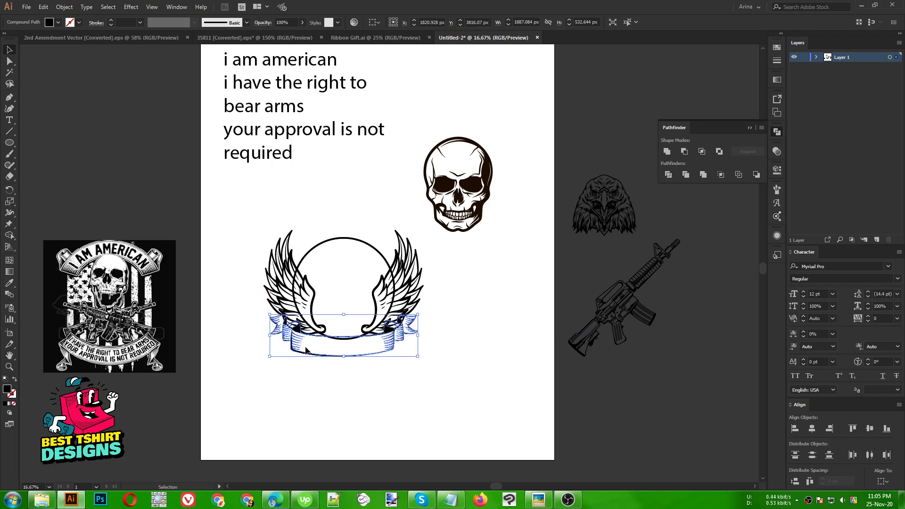
scroll(330, 327, "up", 2)
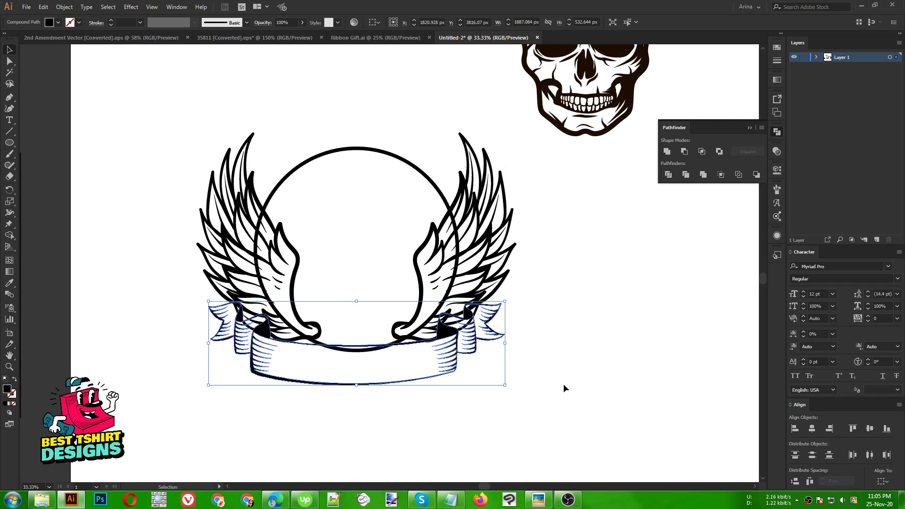
left_click(564, 384)
scroll(372, 373, "down", 1)
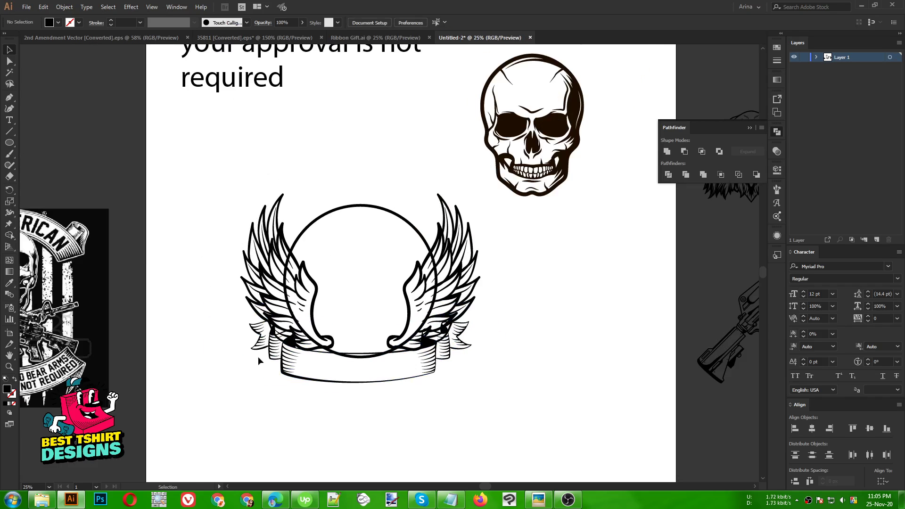
scroll(382, 348, "down", 1)
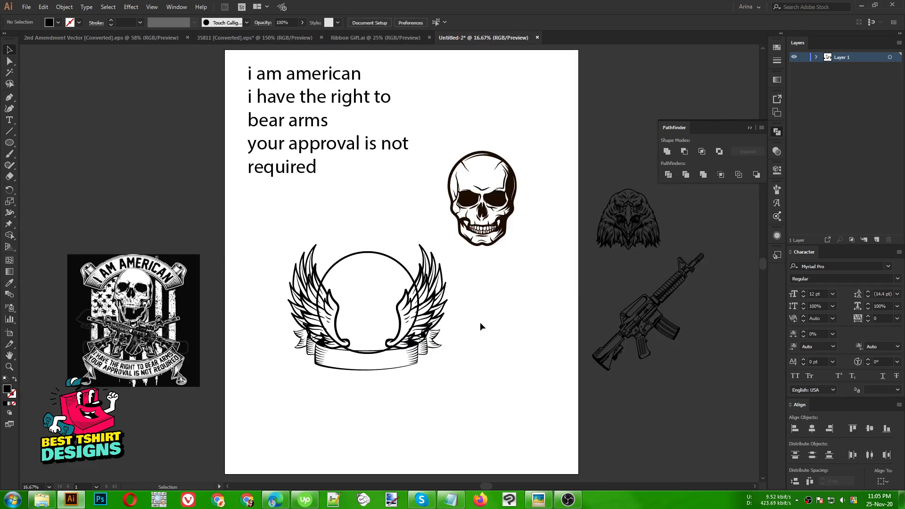
Delete the duplicate circle stacked on the circle between the wings.
left_click(376, 254)
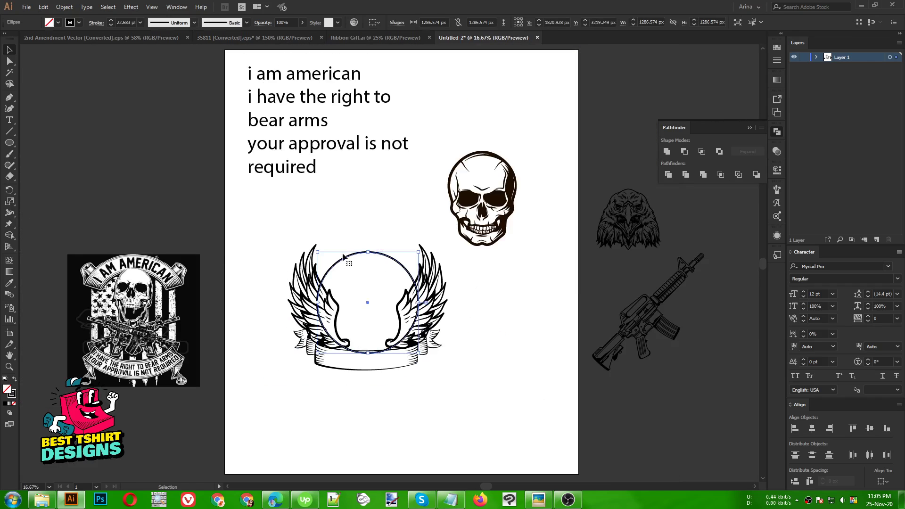
key("a")
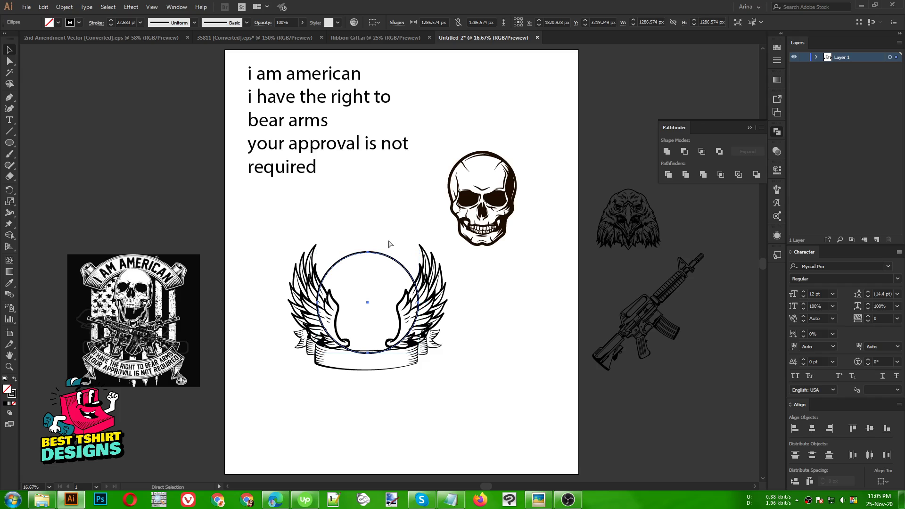
key("v")
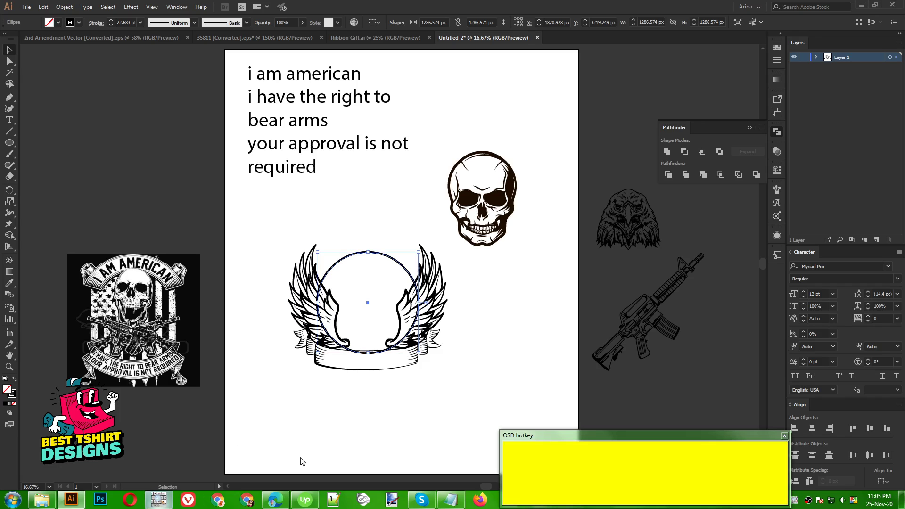
key("Delete")
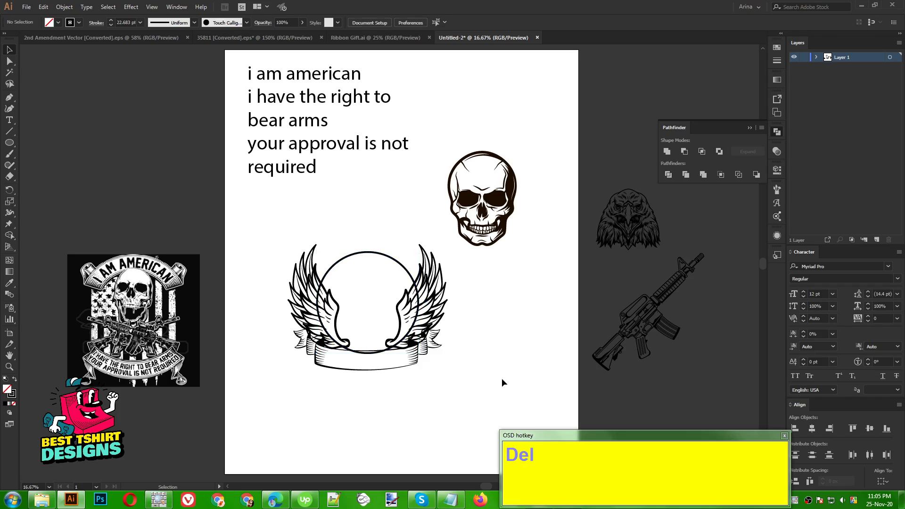
Copy the circle between the wings and paste the copy directly in front of it.
left_click(383, 257)
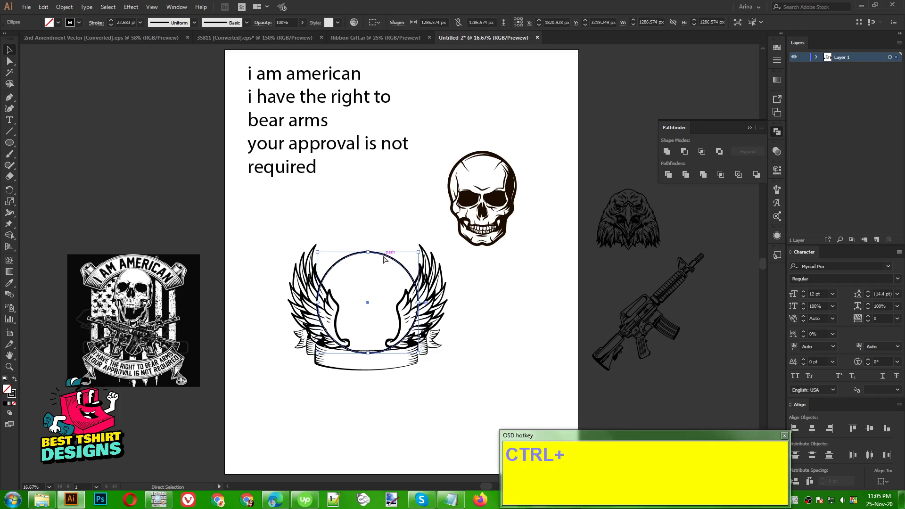
key("ctrl+c")
key("ctrl+f")
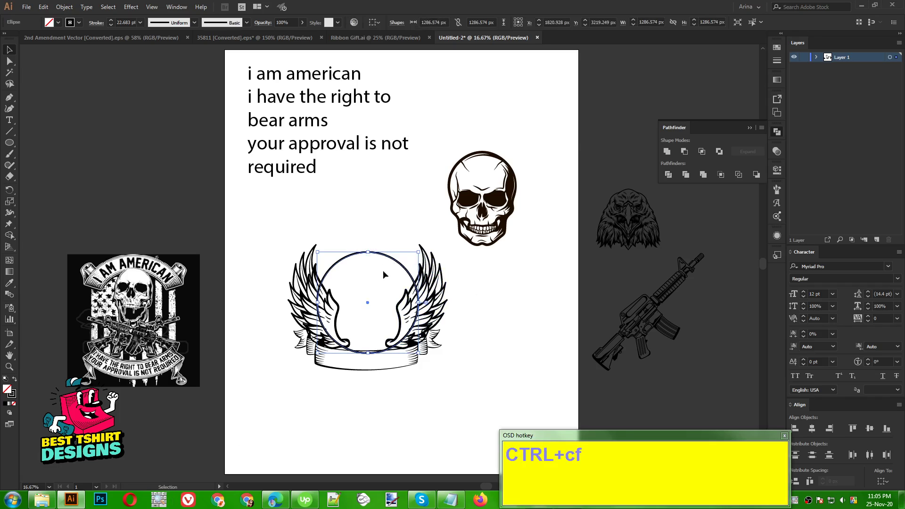
scroll(366, 259, "up", 3)
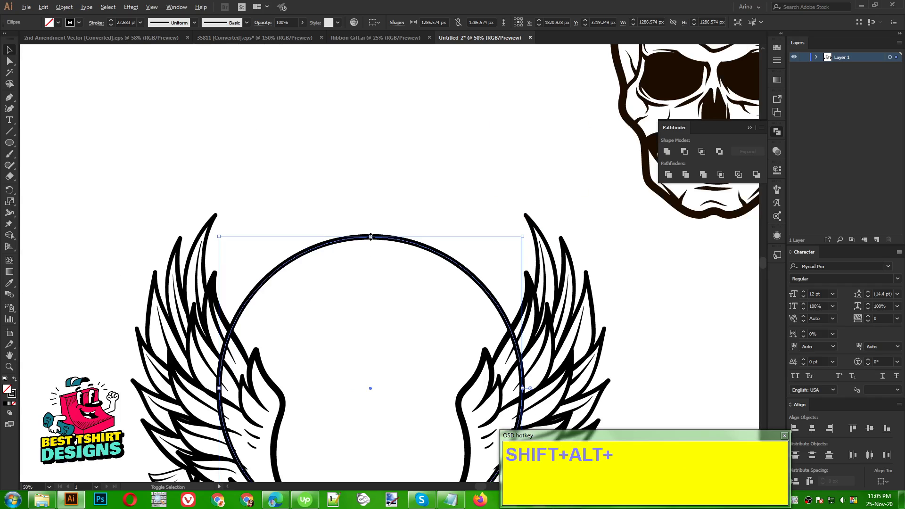
left_click_drag(371, 236, 372, 219, "alt+shift")
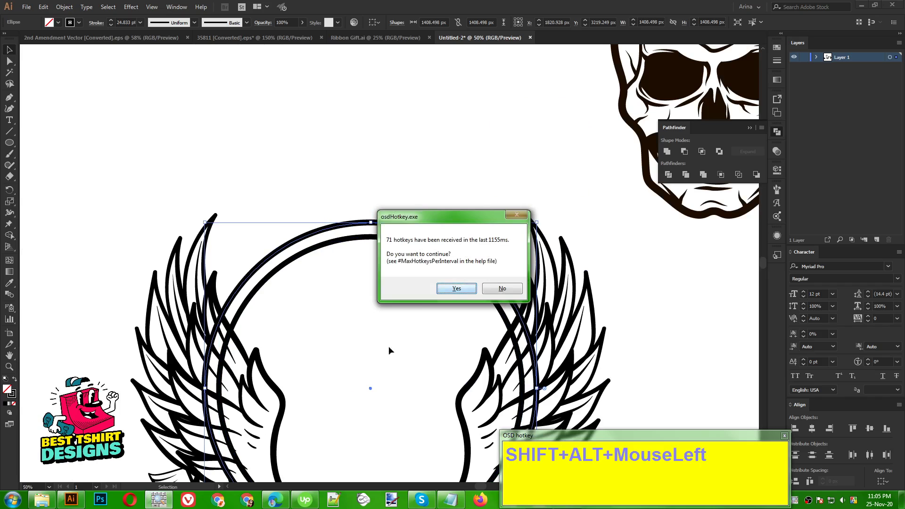
left_click(474, 289)
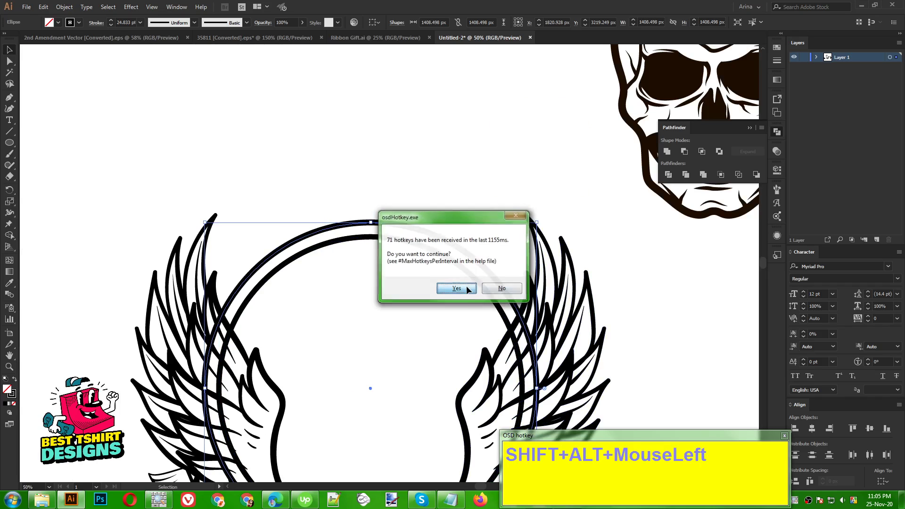
key("ctrl+z")
Enlarge the copied circle proportionally from its centre to about 1416 px in diameter, forming an outer ring.
left_click_drag(371, 236, 371, 220, "alt+shift")
scroll(344, 328, "down", 2, "alt")
left_click(367, 242)
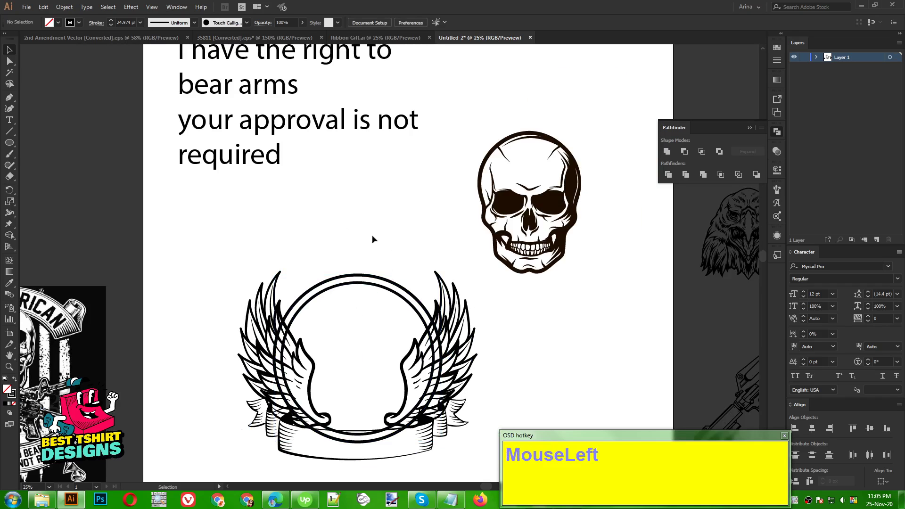
Move the lines "i am american" and "i have the right to" out of the slogan into the space just above the wings.
scroll(377, 242, "up", 2)
scroll(339, 261, "up", 1)
left_click_drag(273, 87, 374, 268)
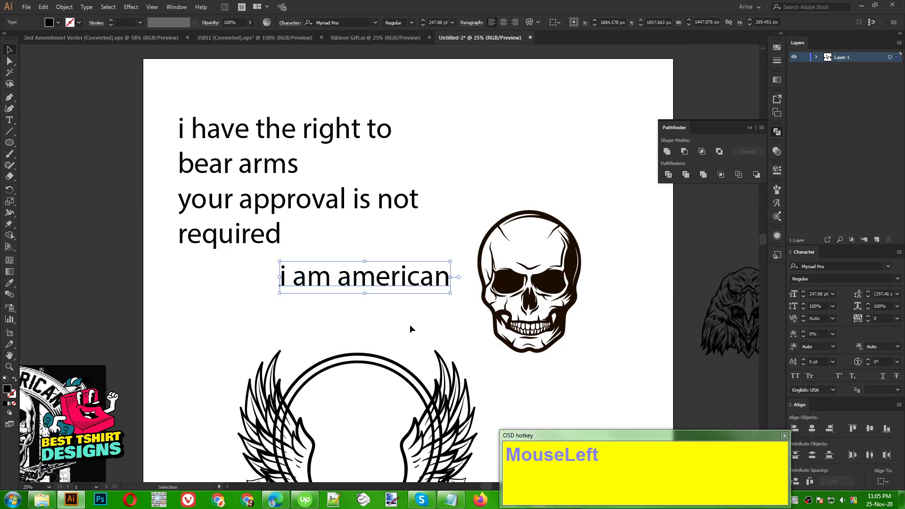
left_click_drag(349, 131, 427, 323)
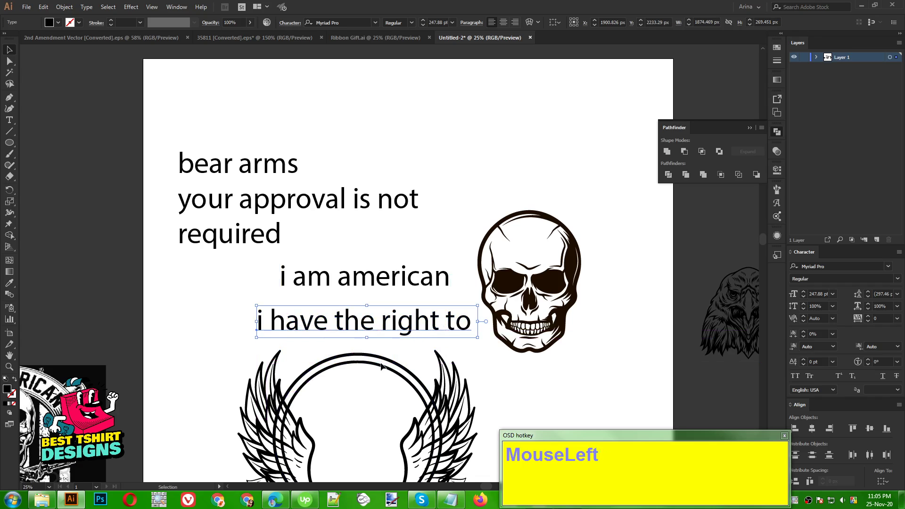
Set the line "i have the right to" in Geared Slab Bold with all caps.
left_click(350, 18)
type("g")
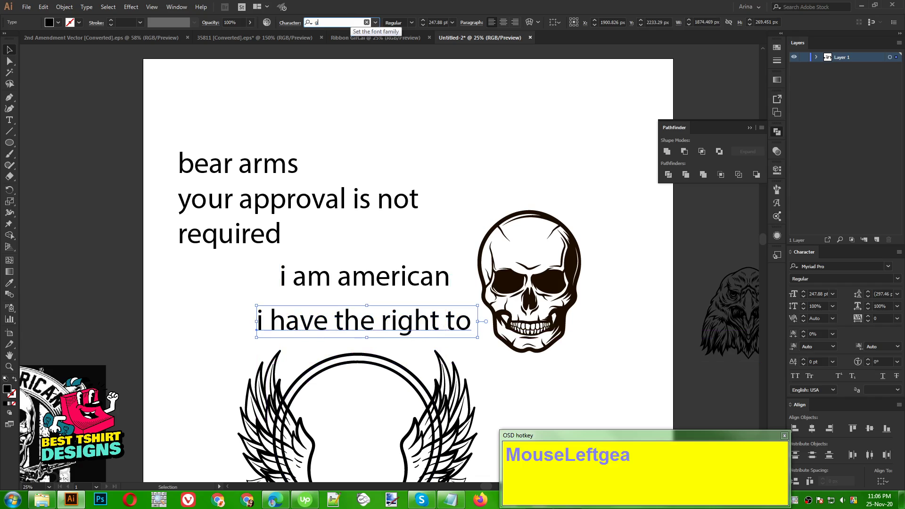
type("ea")
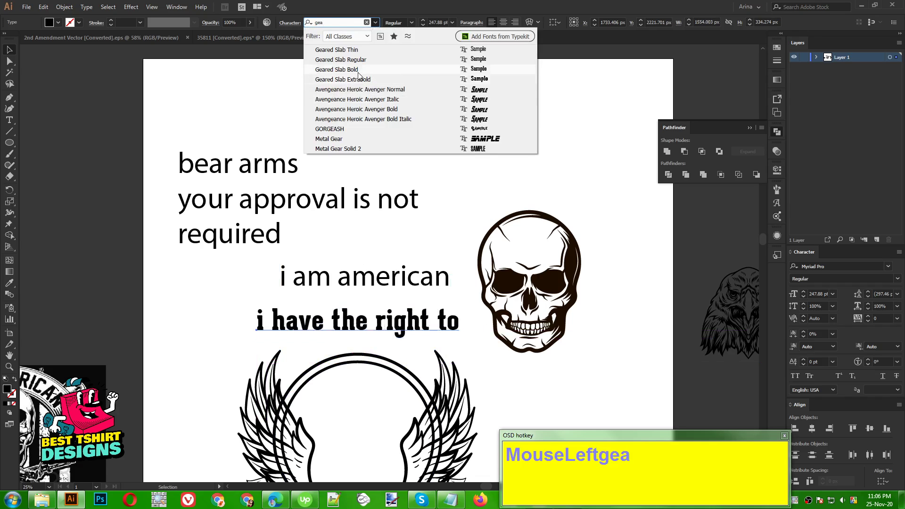
left_click(356, 71)
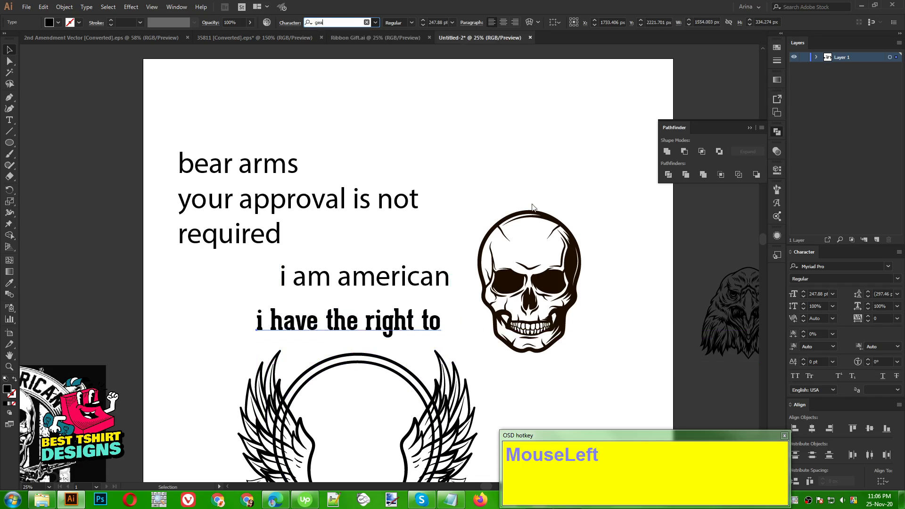
left_click(795, 376)
Cut the line "I HAVE THE RIGHT TO" and paste it as type on a path along the outer circle.
key("ctrl+x")
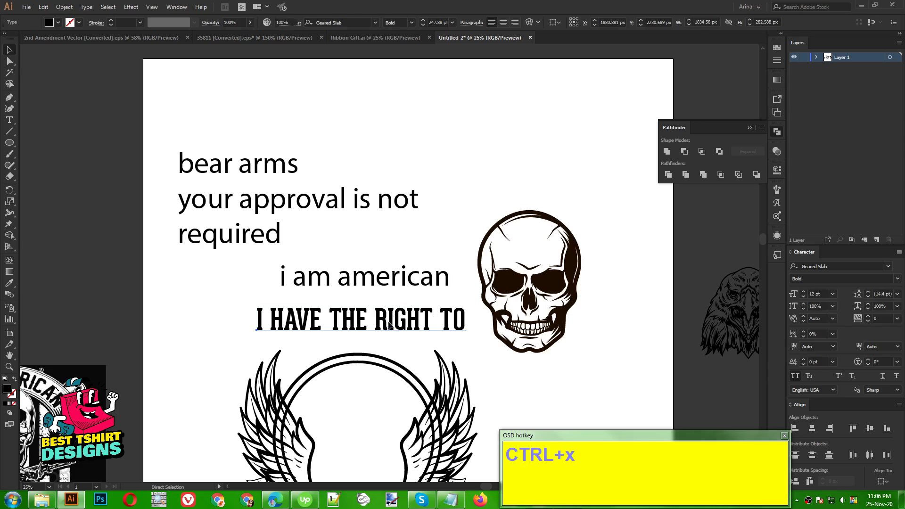
left_click(10, 121)
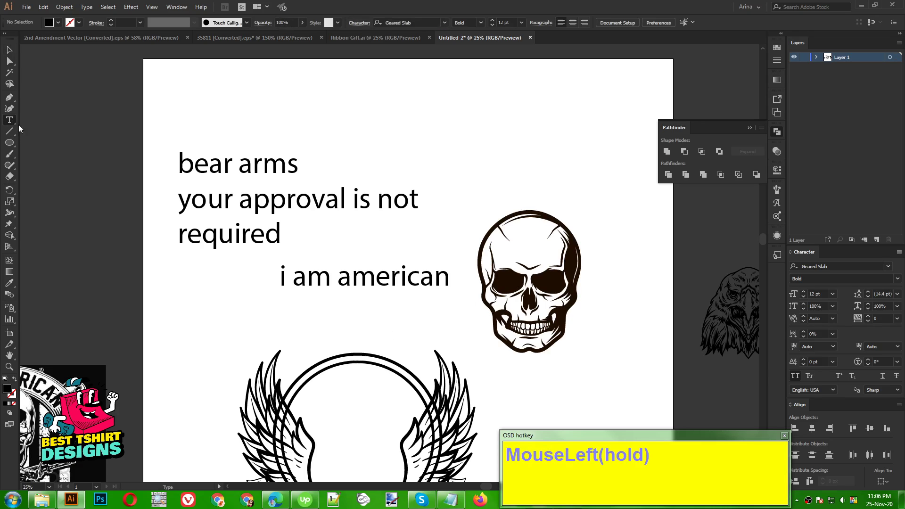
left_click_drag(11, 120, 61, 148)
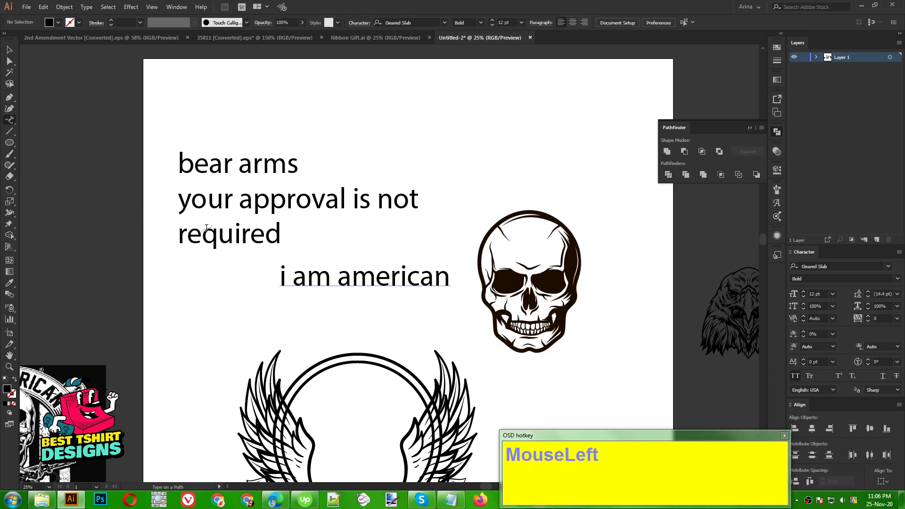
left_click(290, 384)
key("ctrl+v")
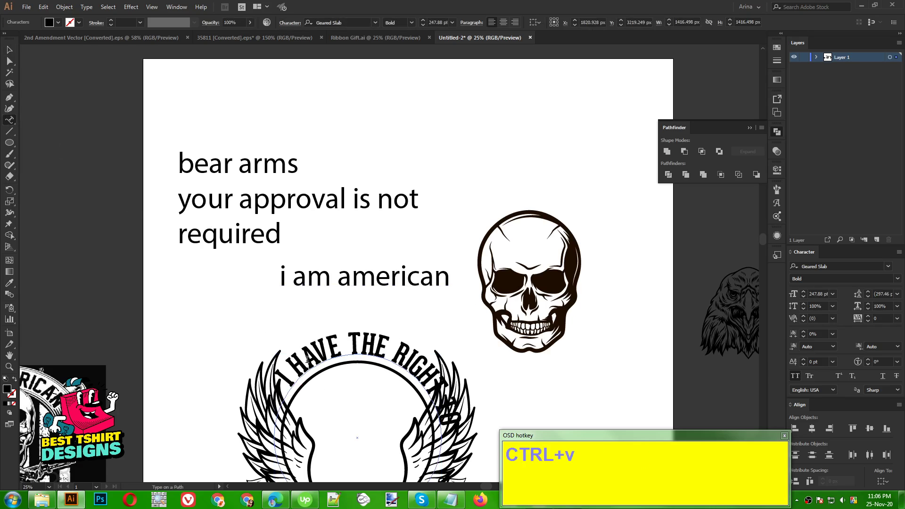
Shift the start of the curved text down the left side of its circle and centre-align the text along the path.
left_click(8, 50)
scroll(373, 225, "down", 3)
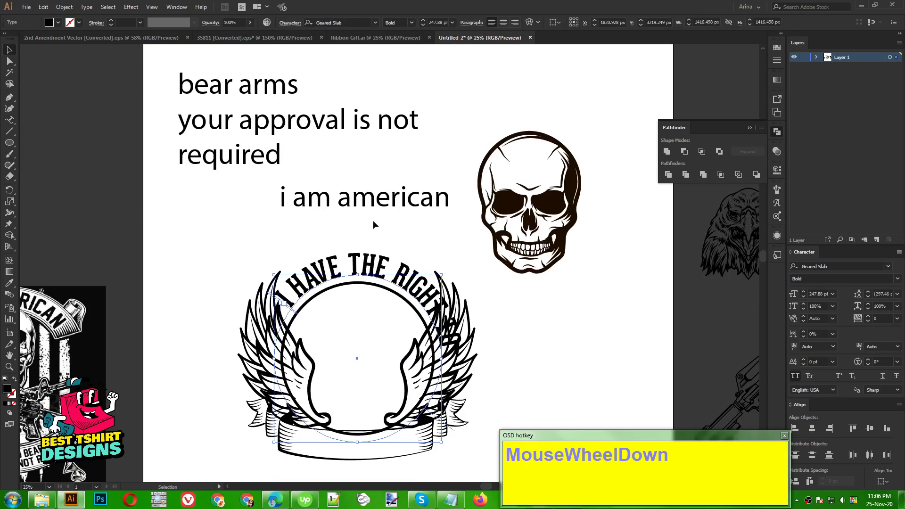
scroll(340, 344, "up", 1, "alt")
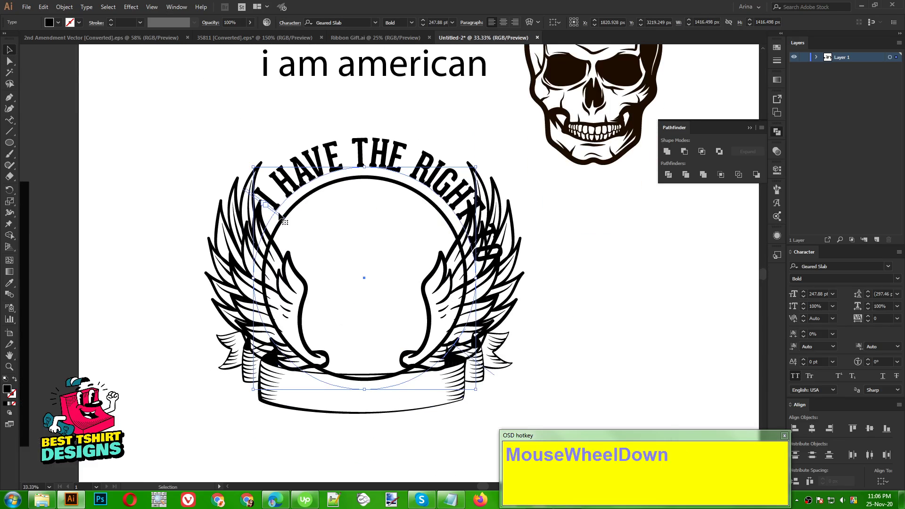
left_click_drag(276, 219, 577, 277)
key("Right")
key("Left")
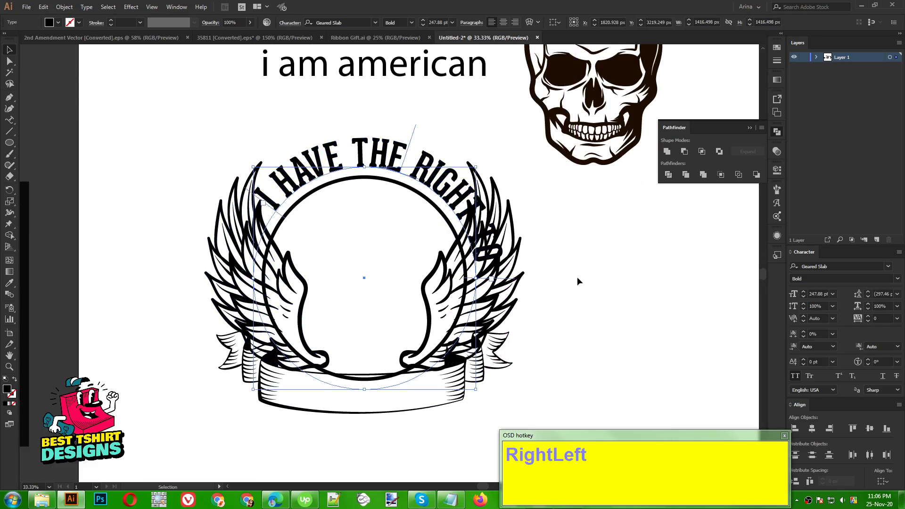
left_click_drag(270, 207, 236, 278)
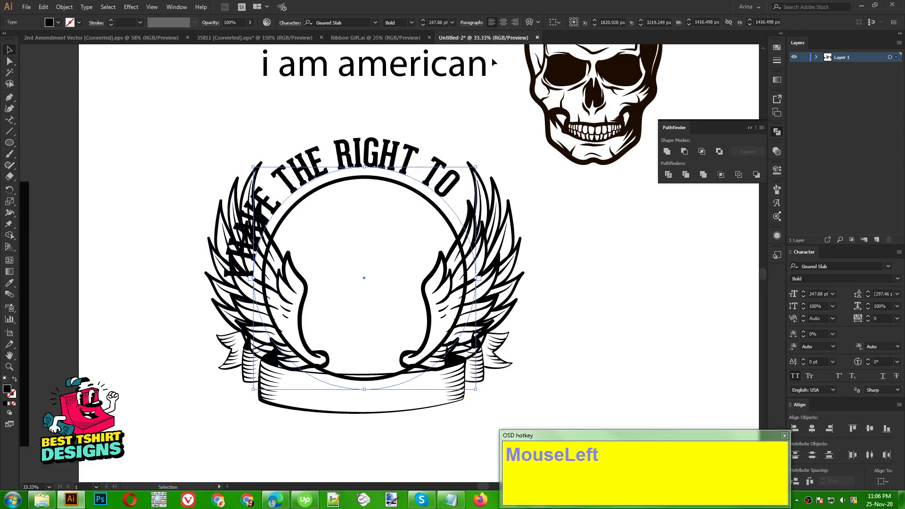
left_click(503, 23)
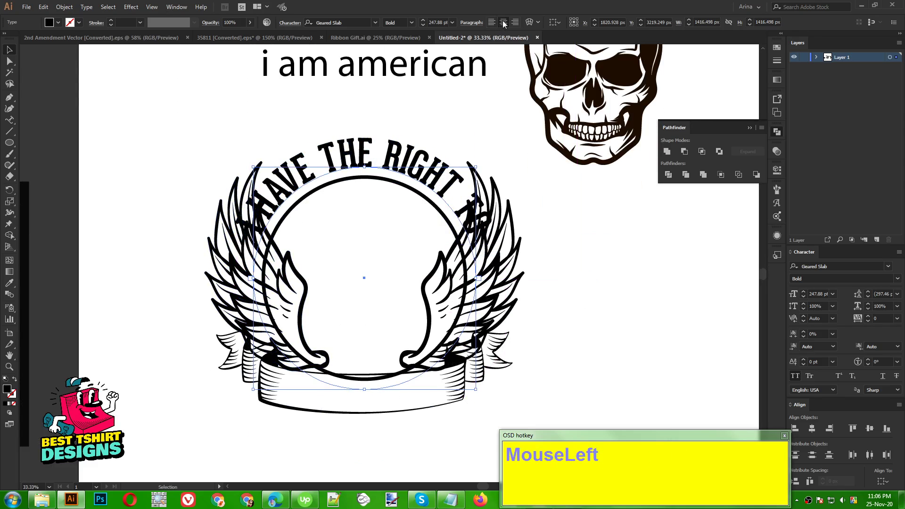
left_click(428, 108)
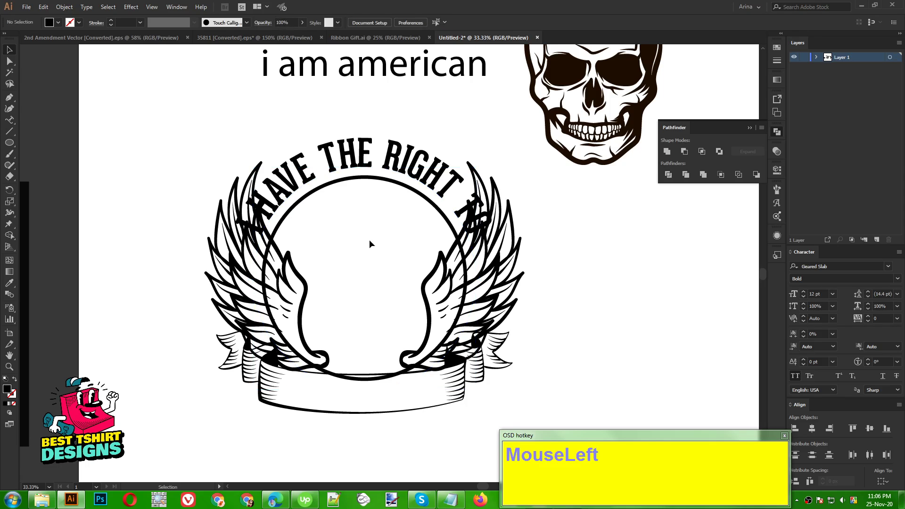
Move "i am american" down and slightly left, just above the curved text.
scroll(370, 240, "up", 1)
scroll(369, 241, "down", 1)
scroll(337, 275, "up", 1)
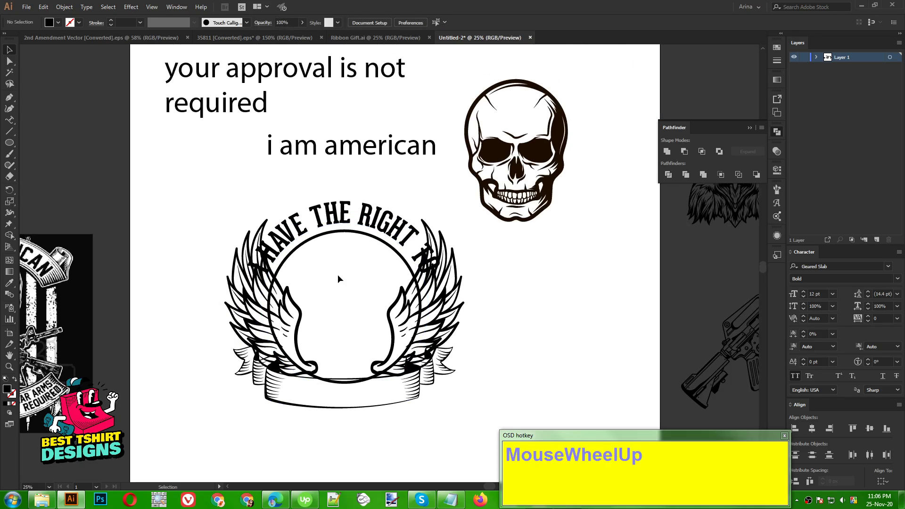
left_click_drag(371, 150, 353, 173)
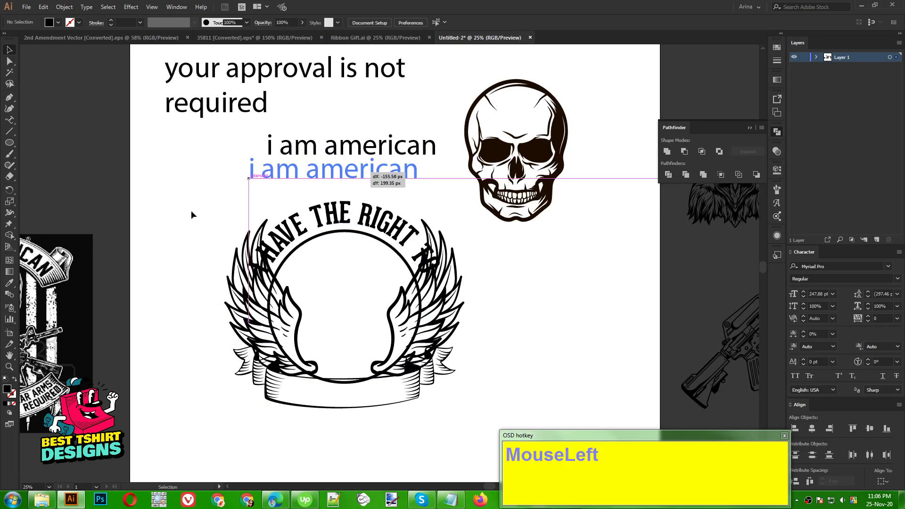
left_click_drag(145, 147, 228, 250)
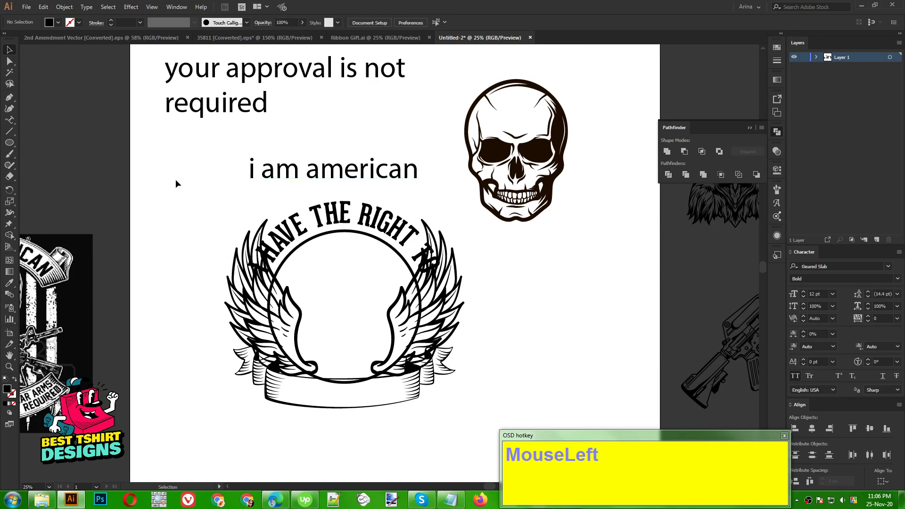
left_click_drag(143, 147, 226, 259)
left_click(200, 190)
Draw an ellipse about 1911 by 731 px across the lower wings and give it a black outline without fill.
left_click(9, 143)
mouse_move(239, 299)
left_mouse_down()
mouse_move(423, 377)
mouse_move(464, 384)
left_mouse_up()
scroll(334, 379, "up", 1)
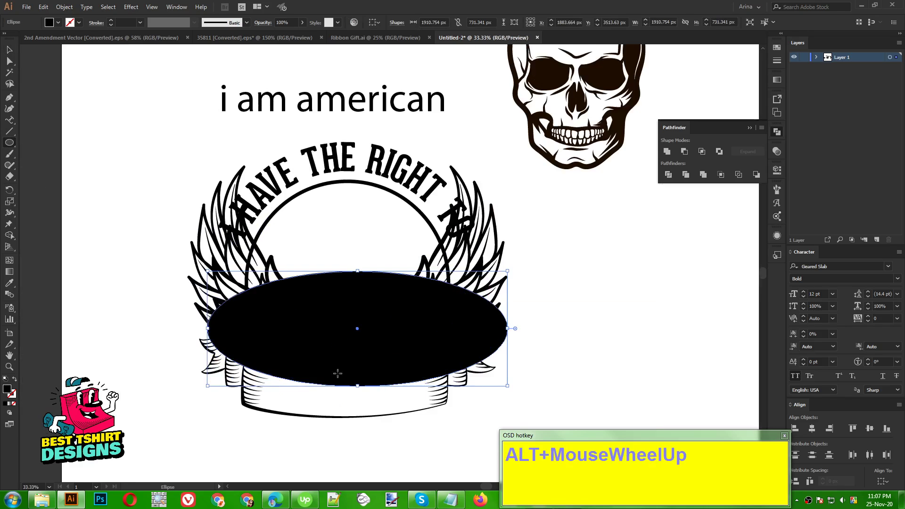
key("shift+x")
key("v")
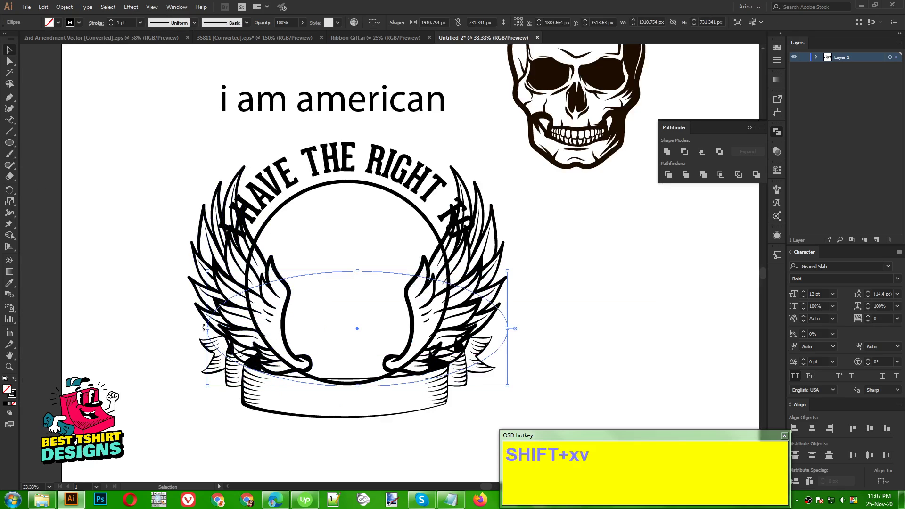
Stretch the ellipse's left side outward to a width of about 2077 px.
left_click_drag(208, 328, 181, 328)
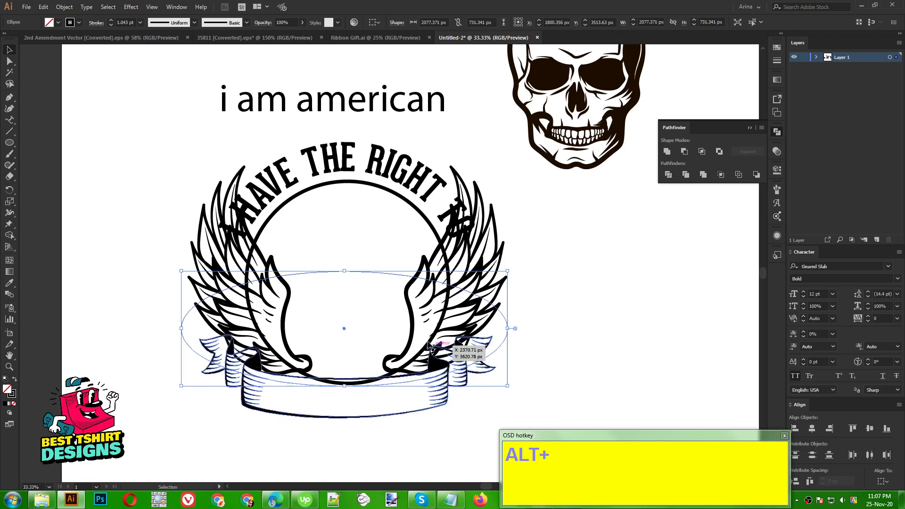
scroll(371, 321, "down", 1)
left_click(523, 331)
Apply the curved text's formatting to the line "your approval is not" with the Eyedropper.
scroll(320, 156, "up", 3)
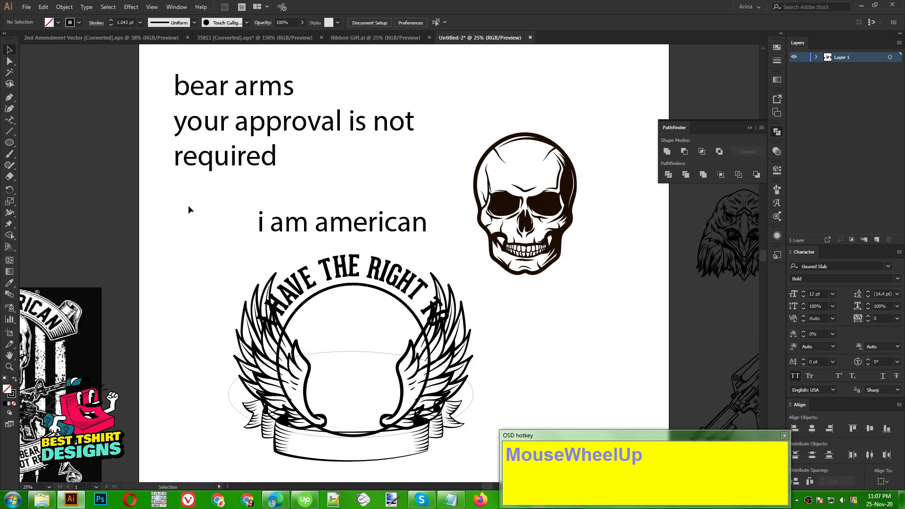
scroll(188, 206, "down", 1)
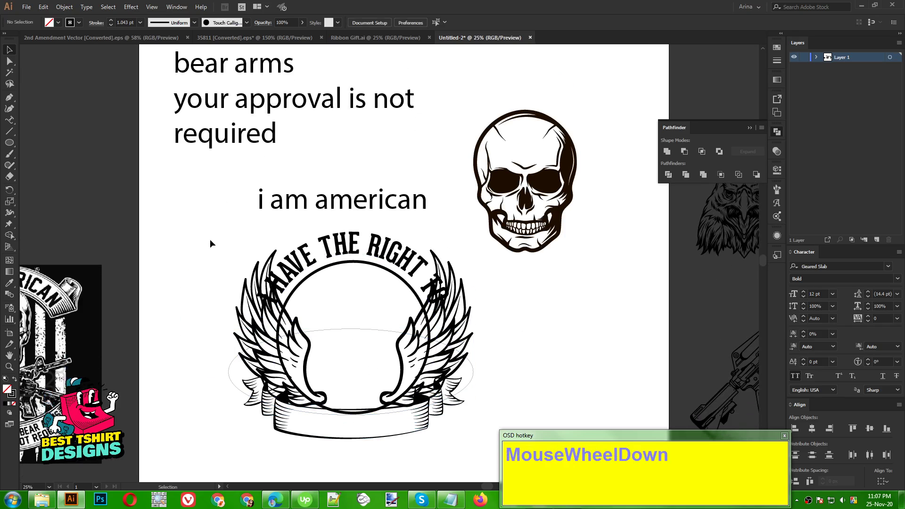
left_click(354, 107)
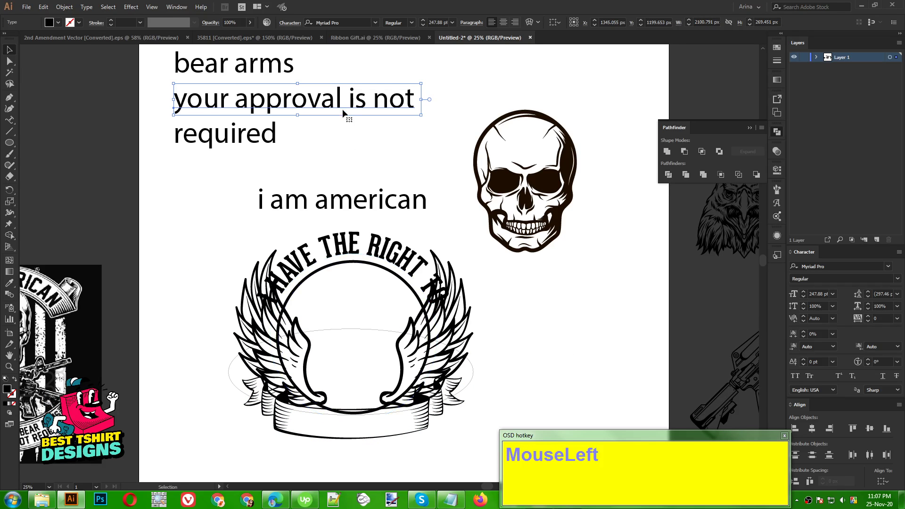
key("i")
left_click(351, 241)
key("v")
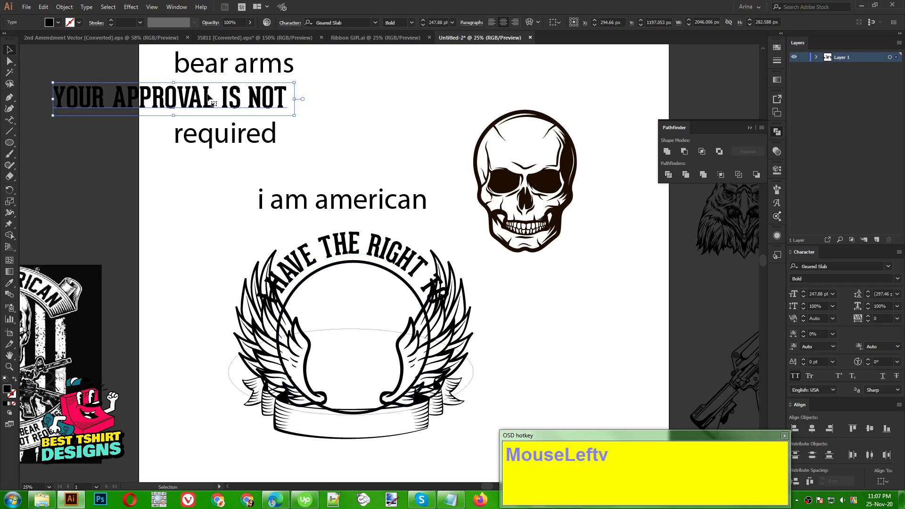
Move the line "your approval is not" over the artboard and cut it to the clipboard.
left_click_drag(208, 98, 423, 106)
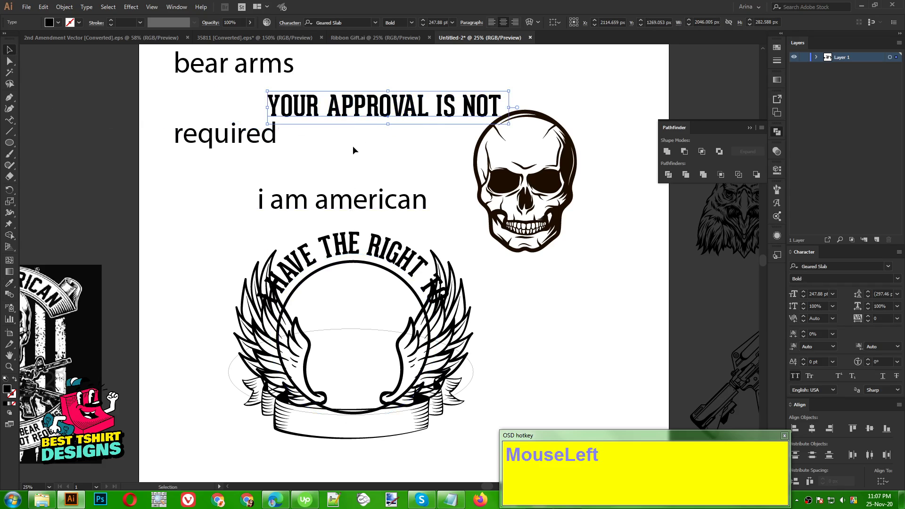
key("ctrl+x")
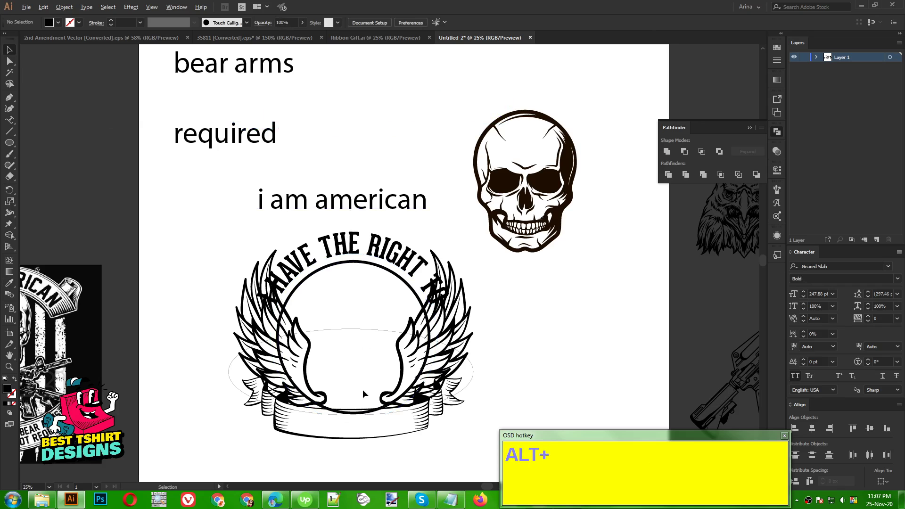
Try to set the cut line "your approval is not" as type on a path along the wide ellipse.
scroll(363, 390, "down", 4, "alt")
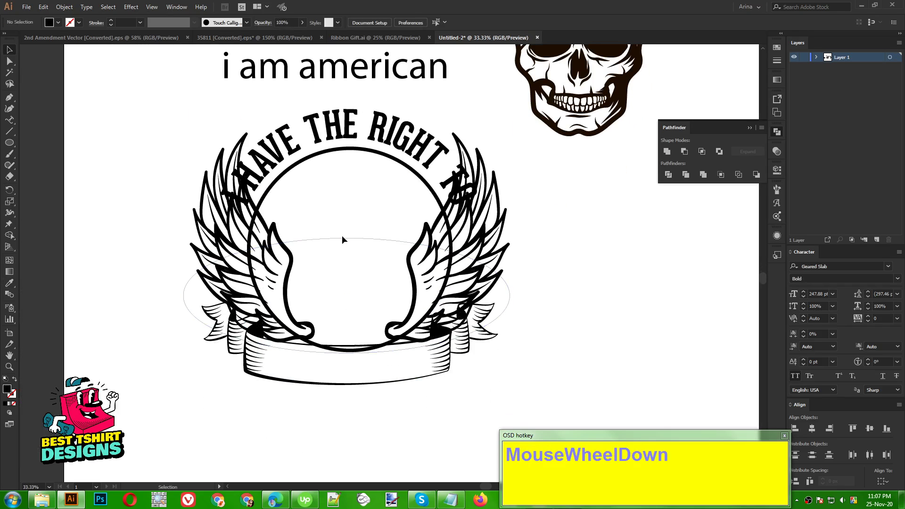
left_click(342, 239)
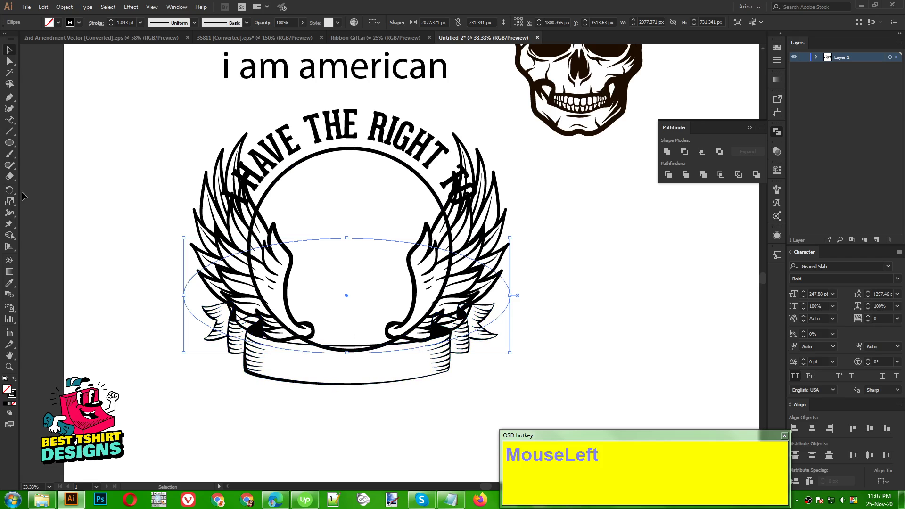
left_click(9, 121)
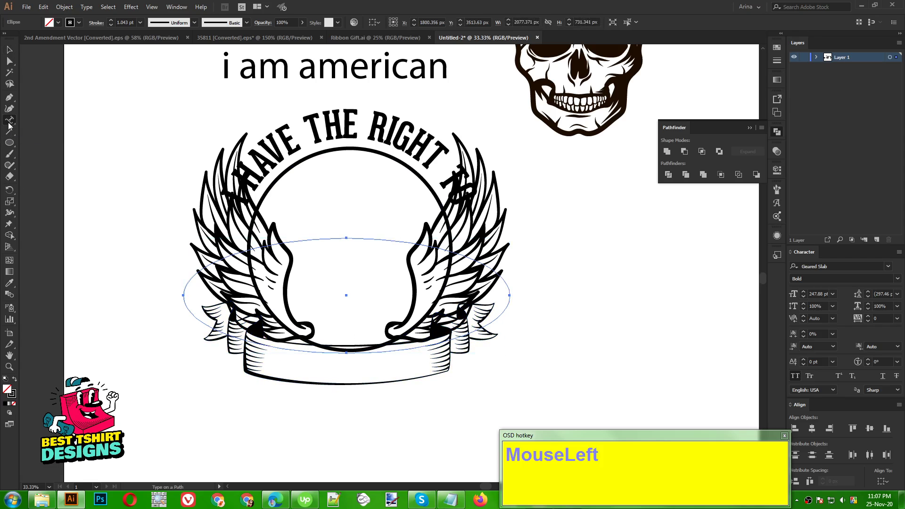
left_click(183, 295)
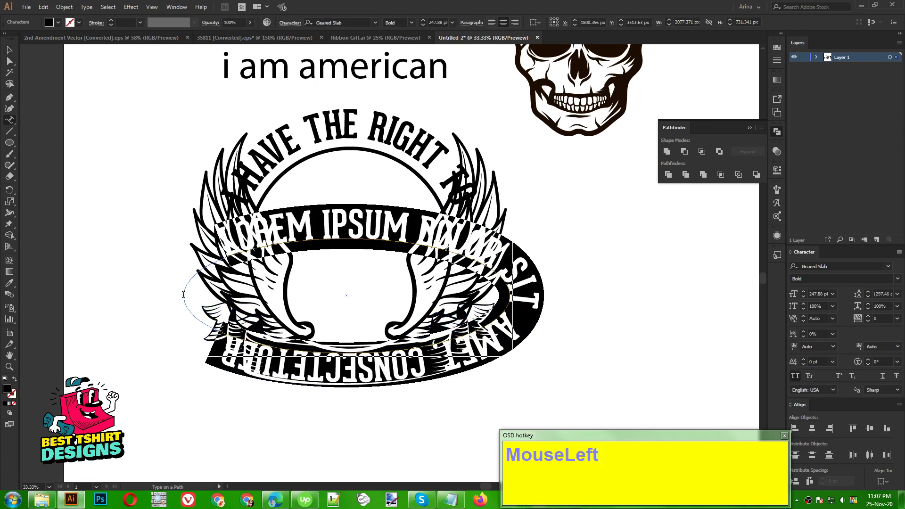
key("ctrl+v")
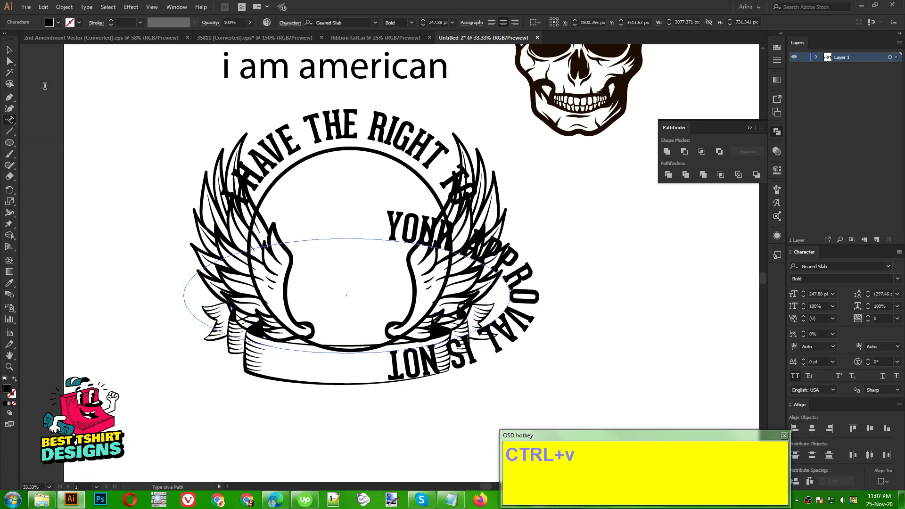
Try to spread the path text around the ellipse and shift it to the ellipse's lower edge.
left_click(9, 50)
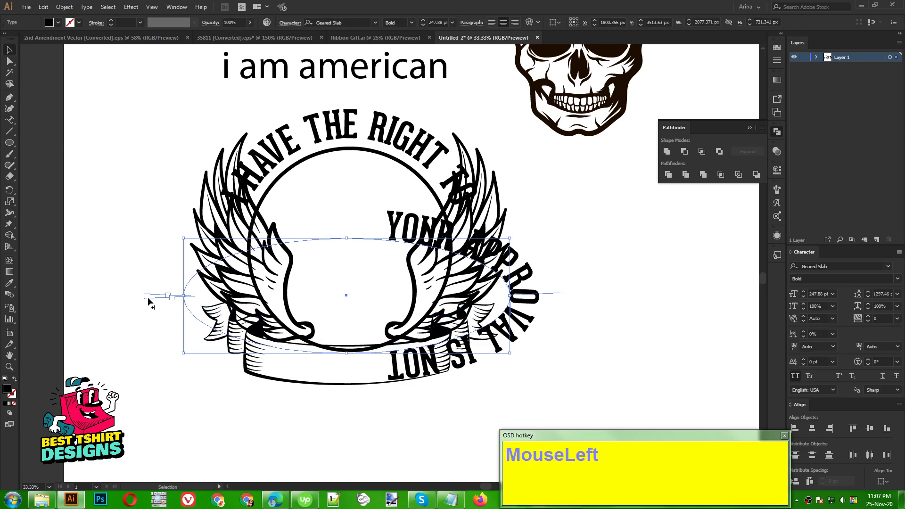
left_click_drag(168, 296, 553, 296)
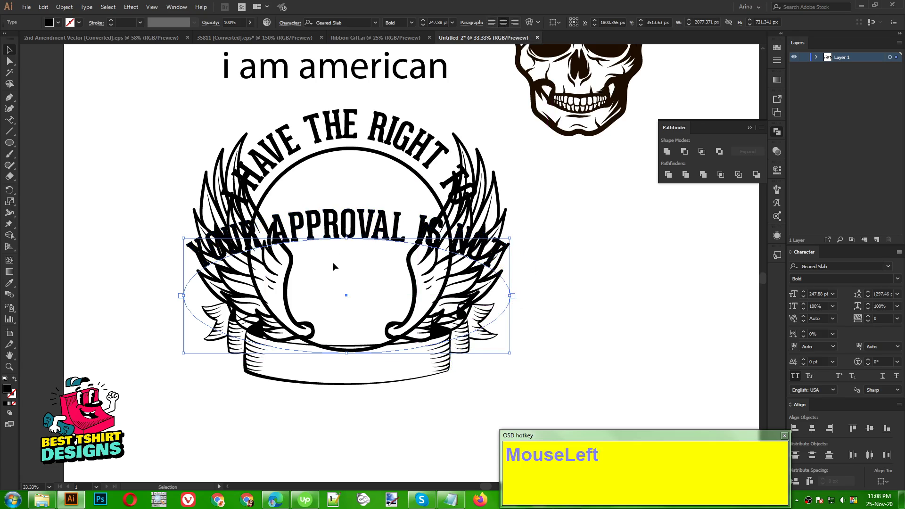
key("Right")
key("Left")
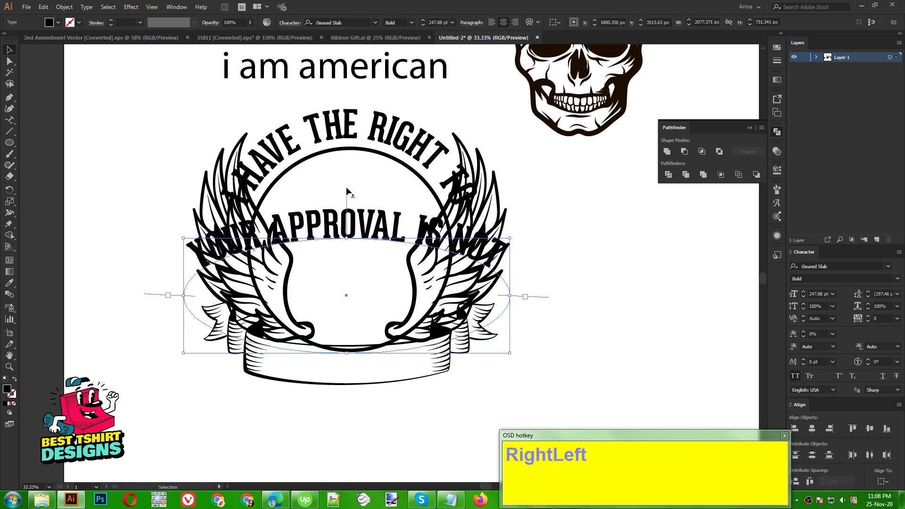
left_click_drag(346, 187, 357, 381)
key("ctrl")
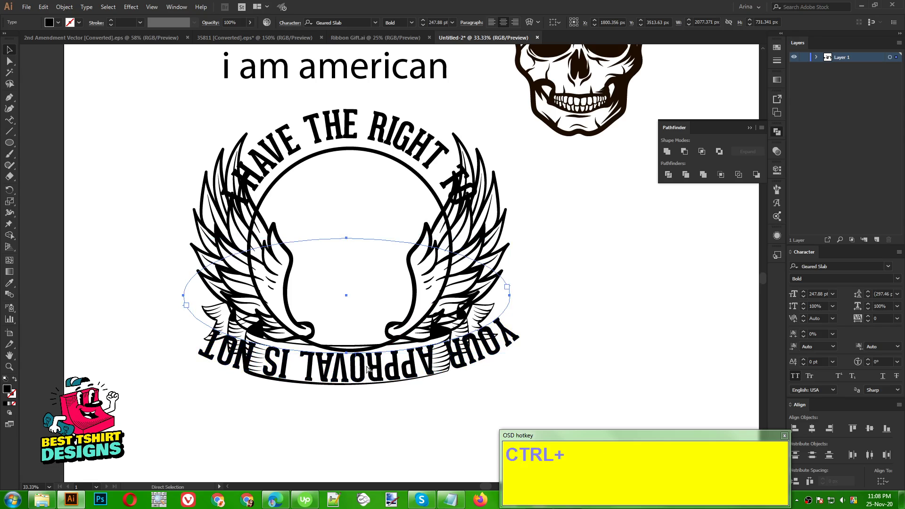
Undo the text placement on the ellipse, restoring the plain ellipse path.
key("ctrl+z")
key("ctrl+z")
key("ctrl+z")
key("ctrl+z")
key("ctrl+z")
key("ctrl+z")
key("ctrl+z")
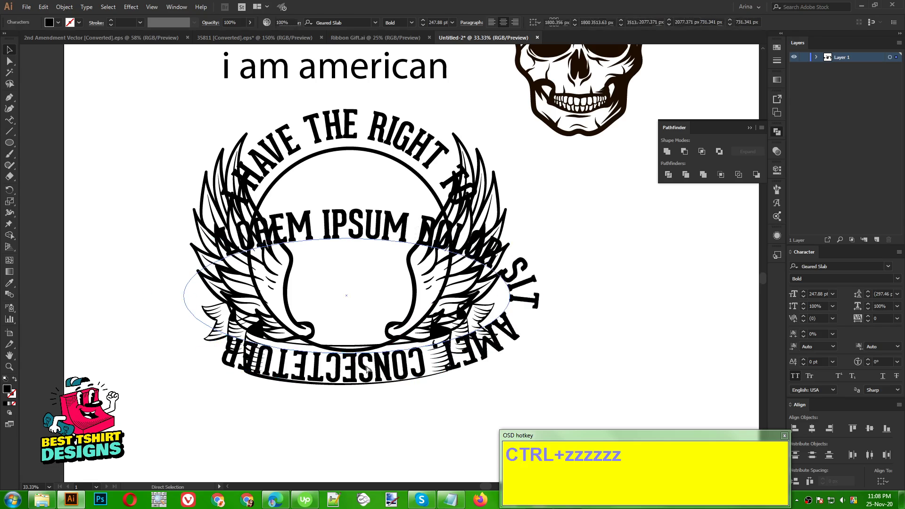
left_click(548, 346)
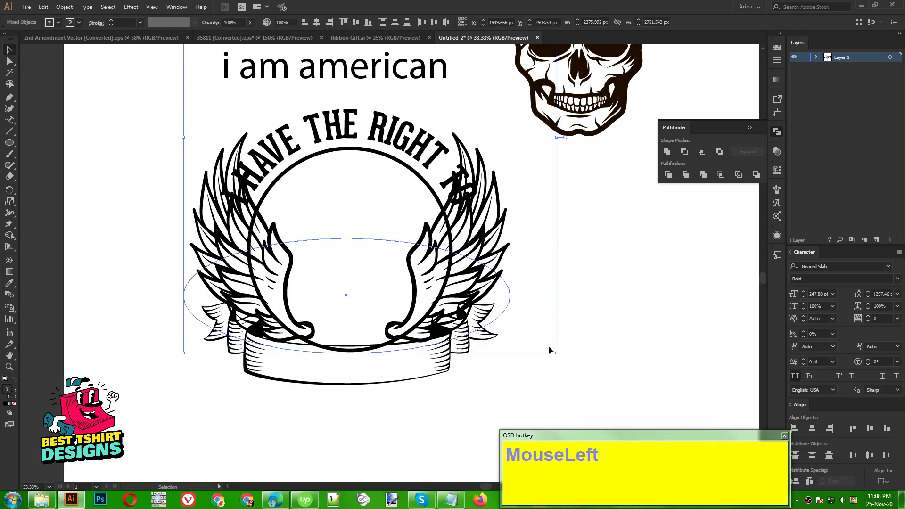
Nudge the ellipse down about 170 px so its lower edge runs along the bottom of the ribbon.
left_click(384, 352)
key("Down")
key("Down")
key("Down")
key("Down")
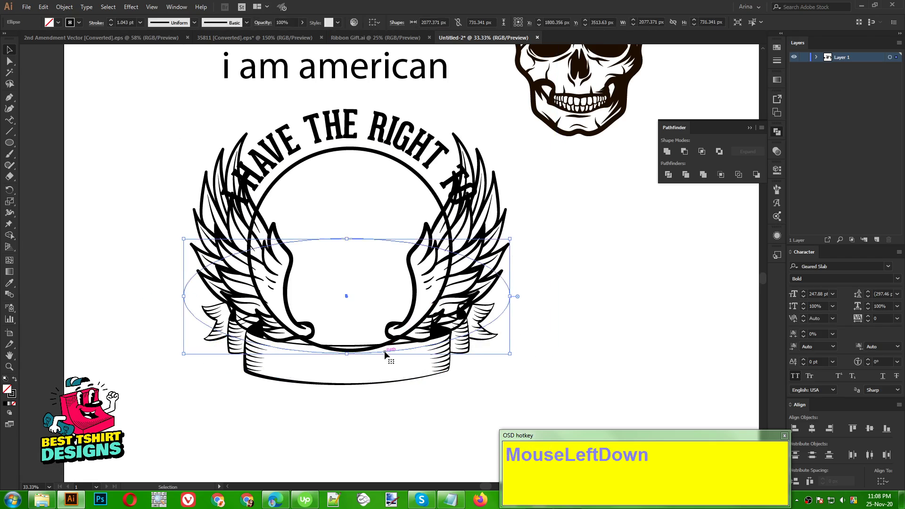
key("Down")
key("Down")
key("Down")
key("Down")
key("Down")
key("Down")
key("Down")
key("Down")
key("Down")
key("Down")
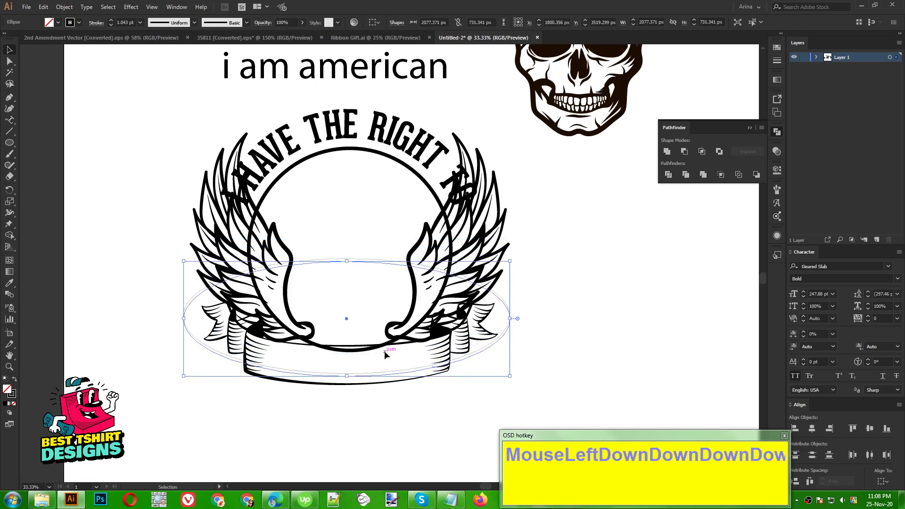
key("Up")
key("Up")
key("Up")
key("Up")
key("Up")
key("Up")
key("Up")
key("Up")
key("Up")
key("Up")
key("Up")
key("Up")
key("Up")
key("Up")
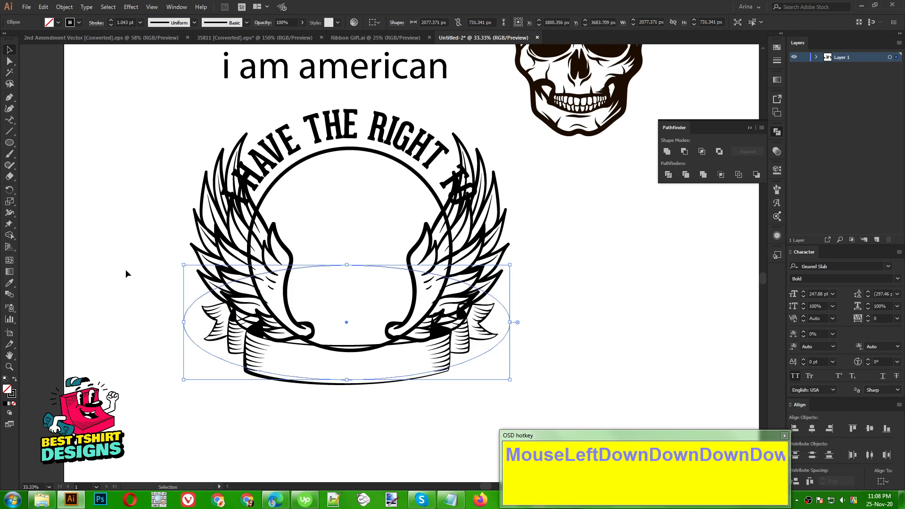
Turn the ellipse into a type path and paste the line "your approval is not" onto it.
left_click(9, 120)
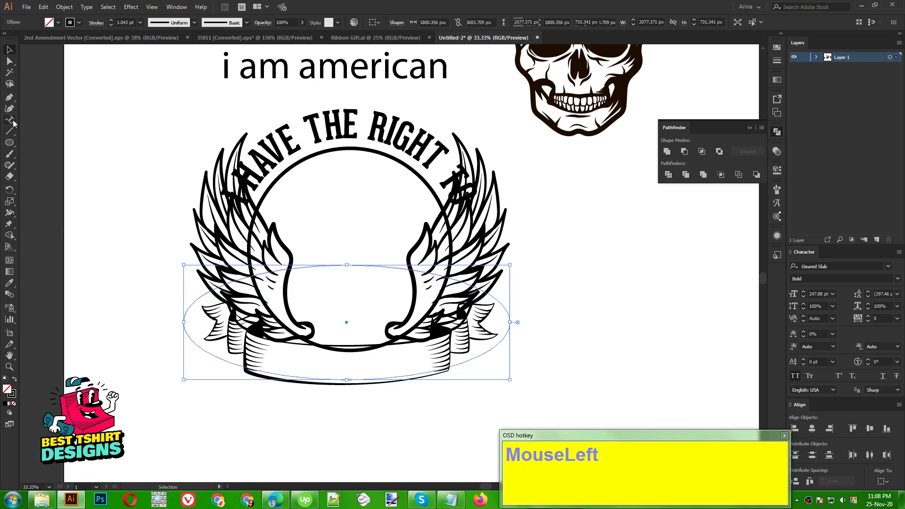
left_click(184, 321)
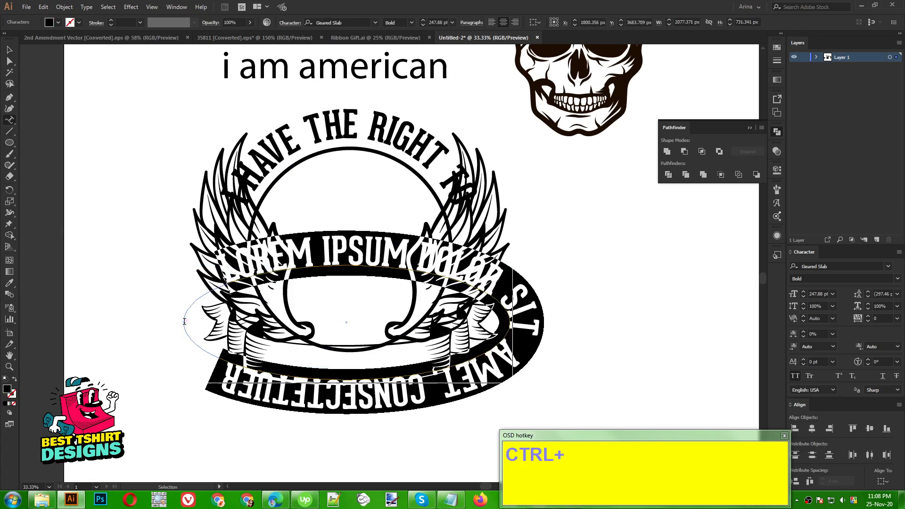
key("ctrl+v")
left_click(10, 50)
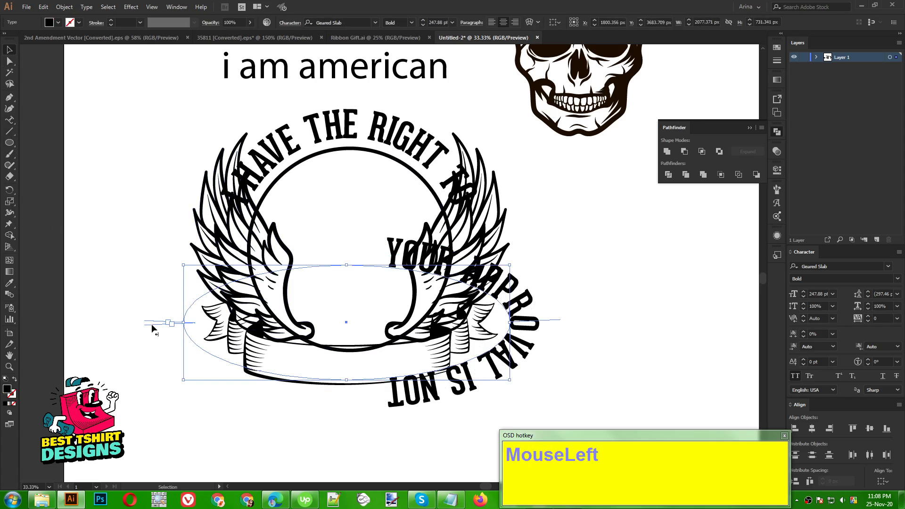
Extend the path text's range around the ellipse and flip the text inside the lower edge, reading upright over the ribbon.
left_click_drag(151, 324, 628, 323)
key("Right")
key("Left")
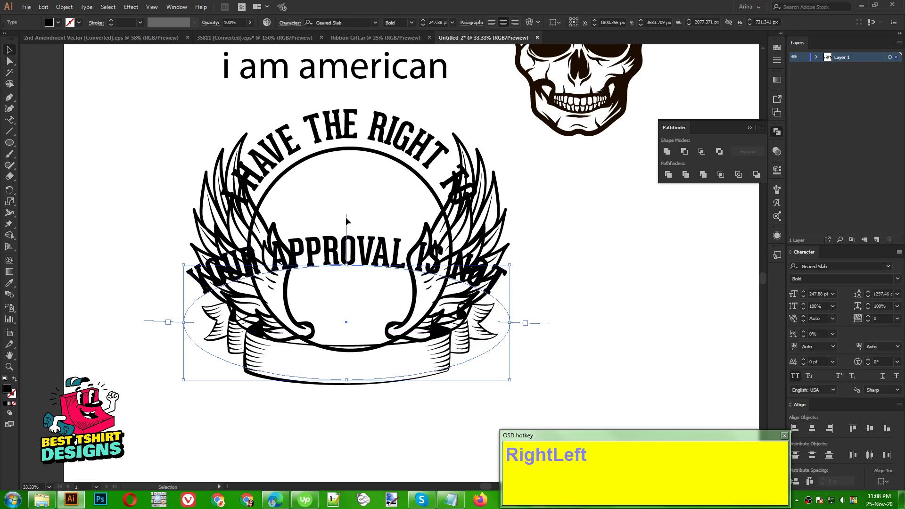
left_click_drag(346, 217, 359, 379)
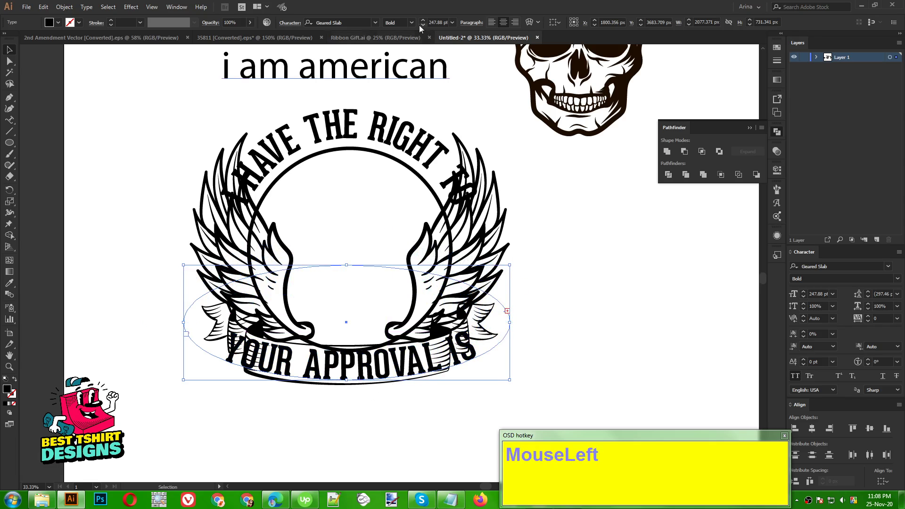
Reduce the ribbon text's font size to 160 pt.
scroll(439, 22, "down", 4)
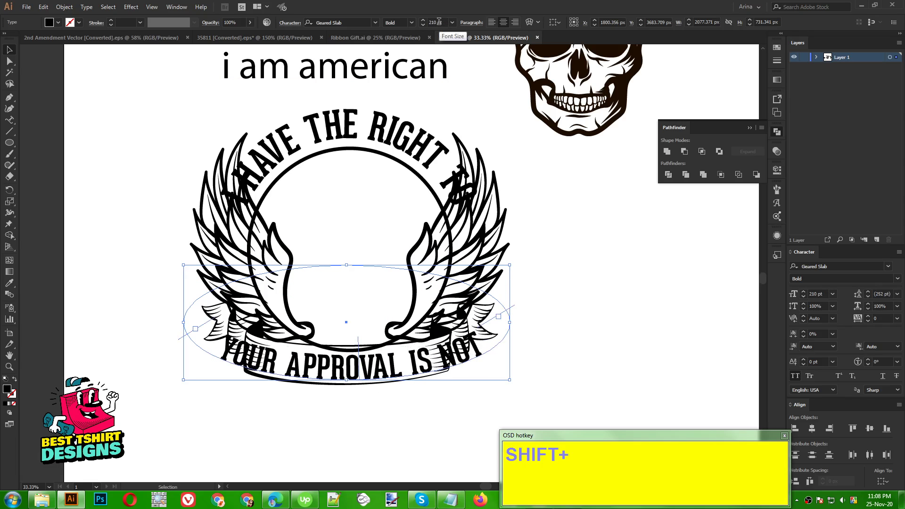
scroll(439, 22, "down", 4)
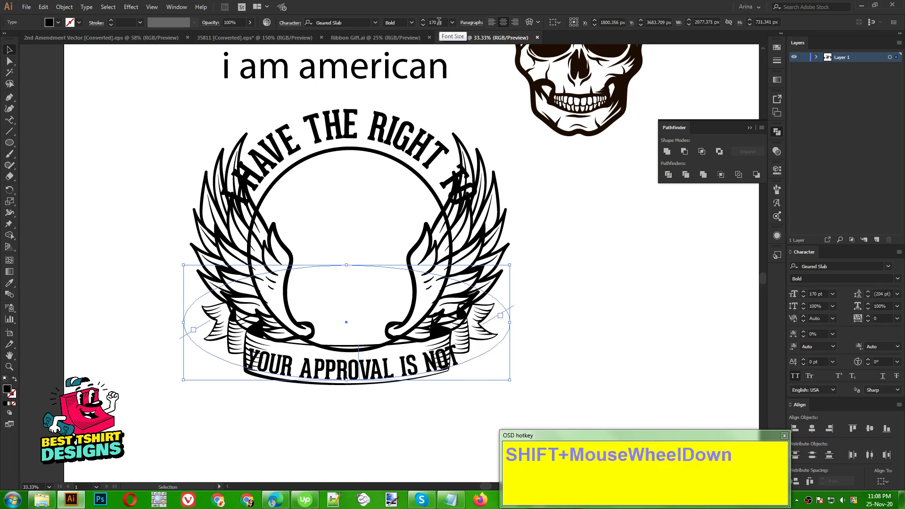
scroll(439, 22, "down", 1)
Nudge the ribbon text left and up to center it within the ribbon, at about X 1772 px, Y 3661 px.
key("shift+Left")
key("shift+Left")
key("shift+Left")
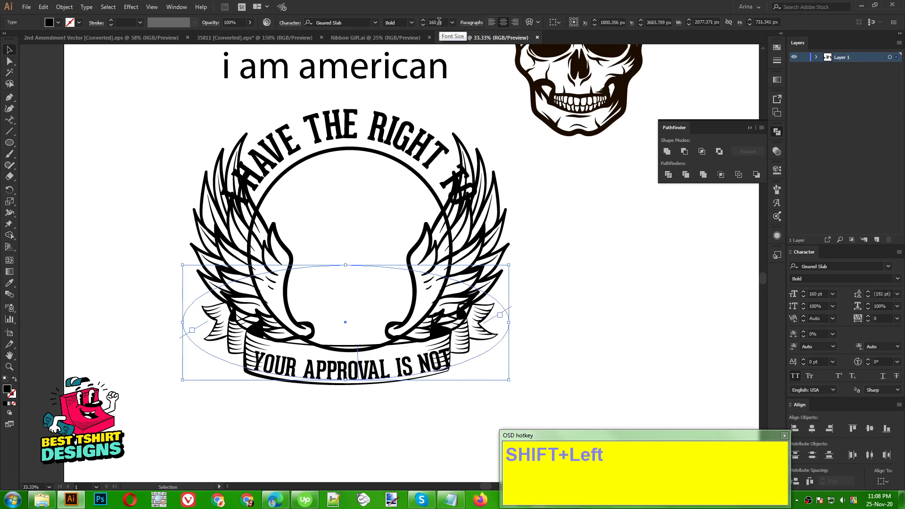
key("shift+Up")
key("shift+Up")
key("shift+Up")
key("shift+Up")
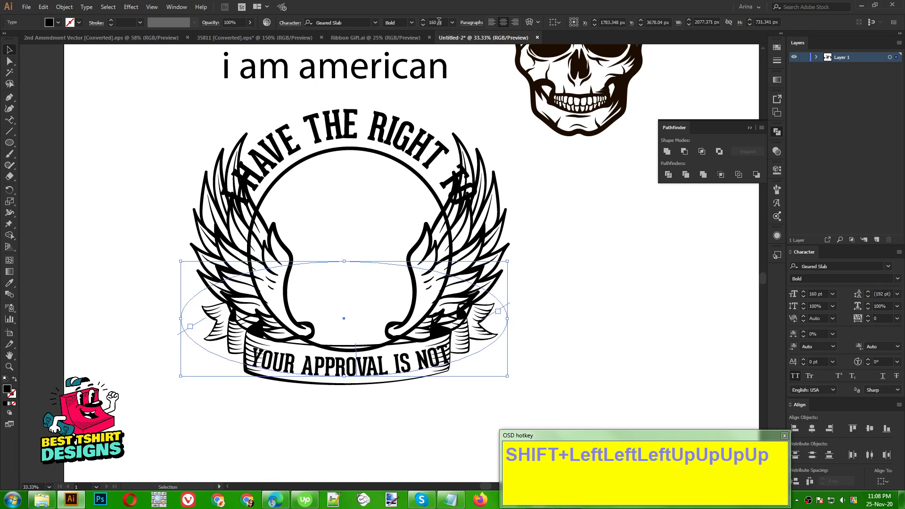
key("shift+Left")
key("shift+Left")
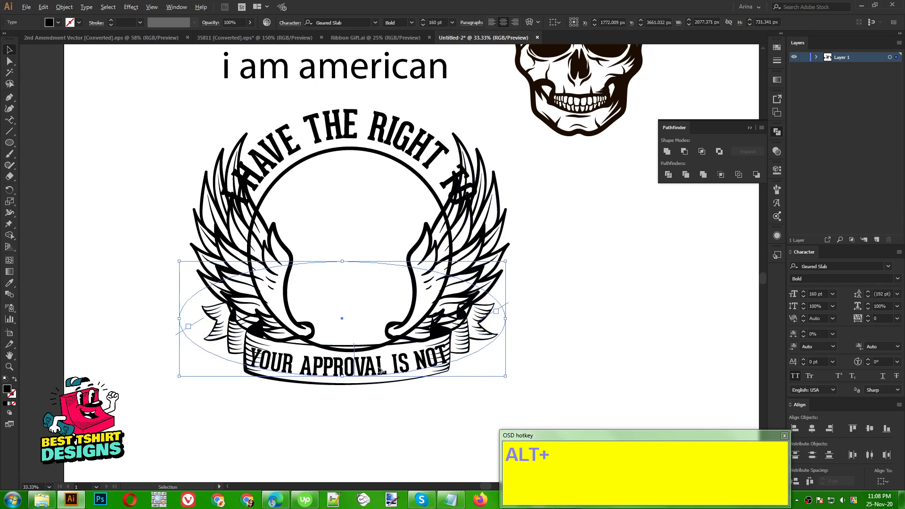
Fine-tune the ribbon text's font size to 153 pt and deselect it.
scroll(381, 362, "up", 1, "alt")
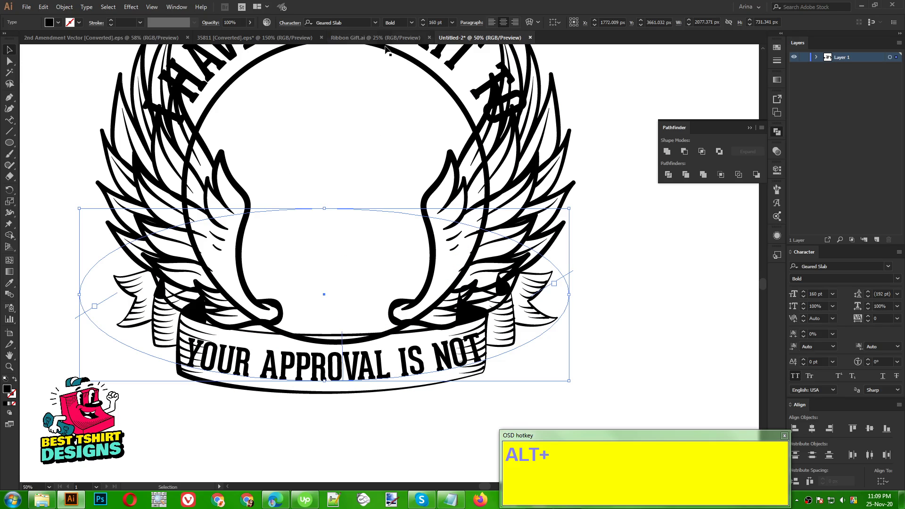
scroll(436, 18, "down", 1, "shift")
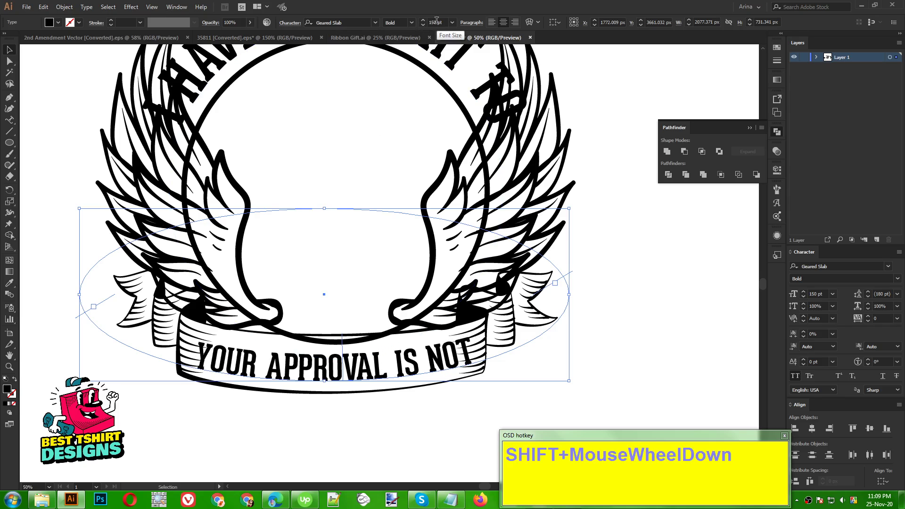
scroll(435, 20, "up", 3)
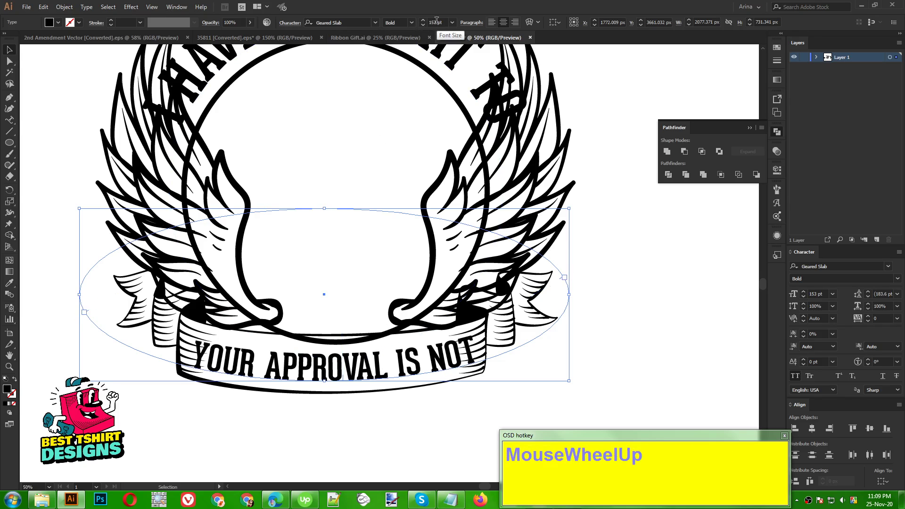
left_click(338, 426)
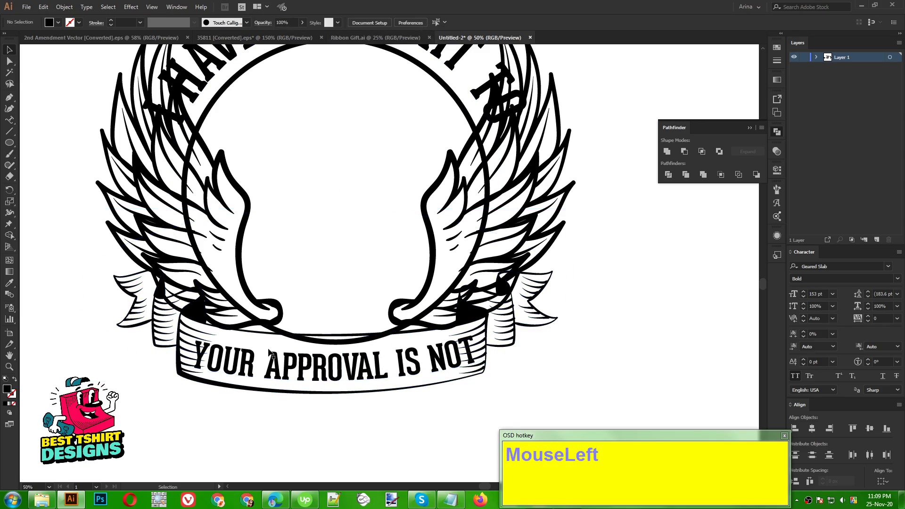
Change the ribbon text's font to DEATHE MAACH NCV and preview fonts matching "ex" without applying one.
left_click(338, 374)
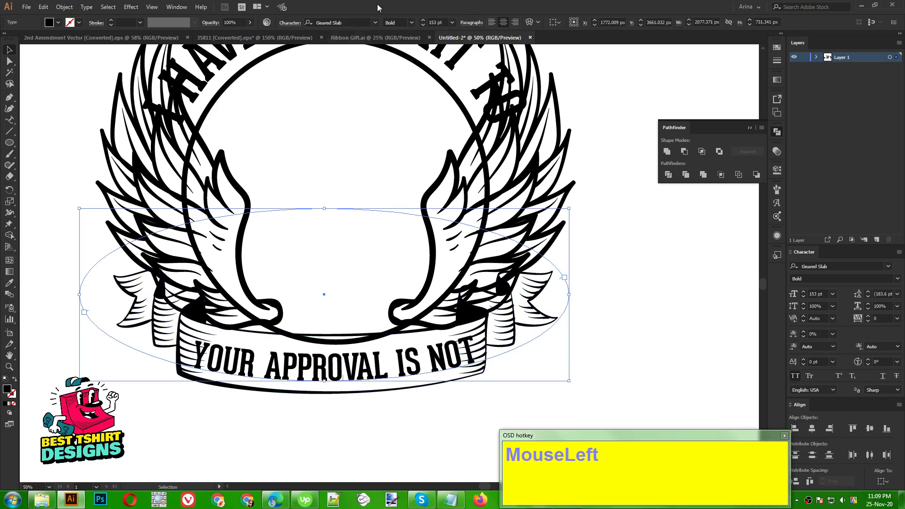
left_click(357, 23)
type("dea")
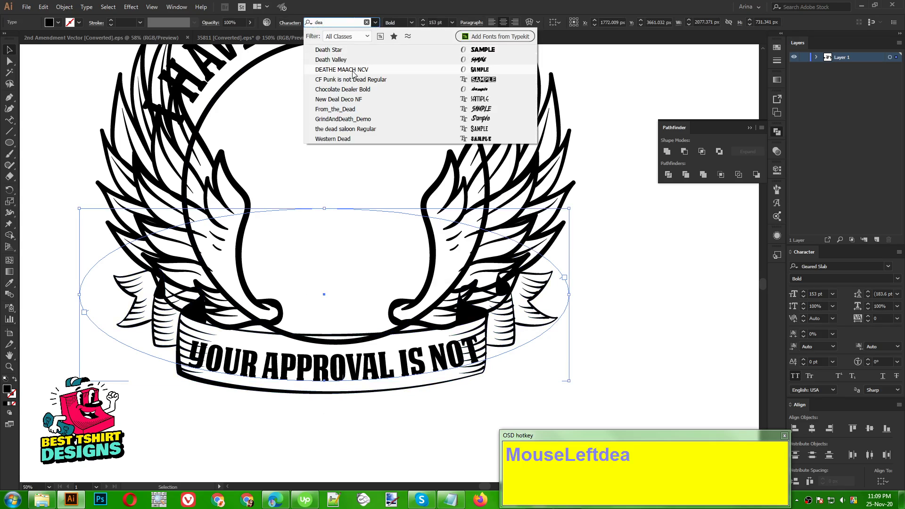
left_click(353, 71)
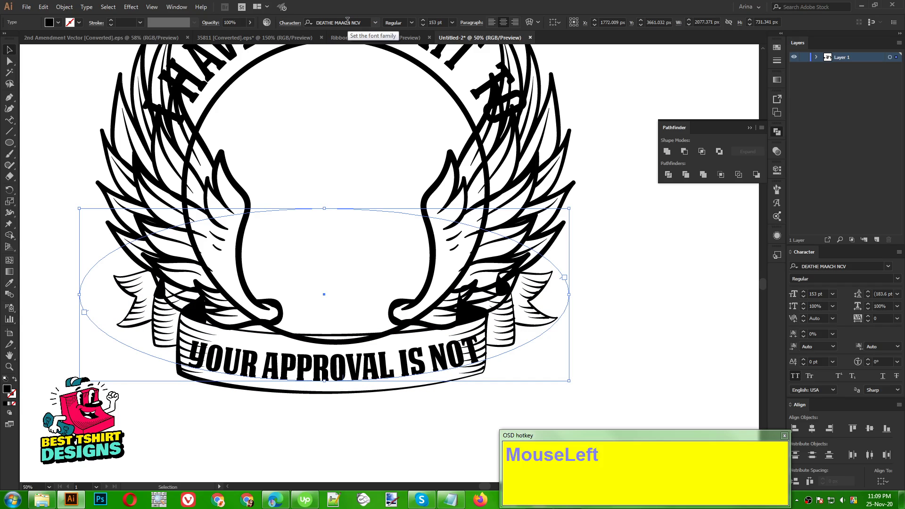
type("ex")
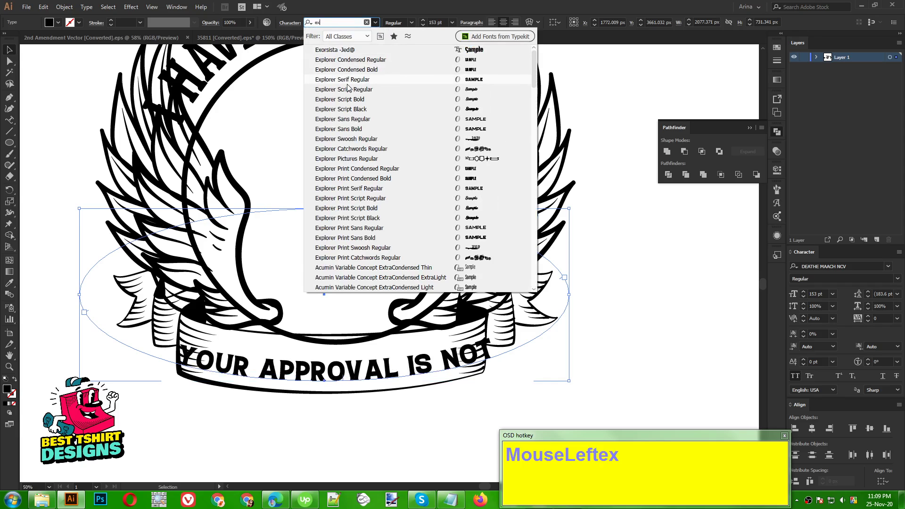
left_click(276, 105)
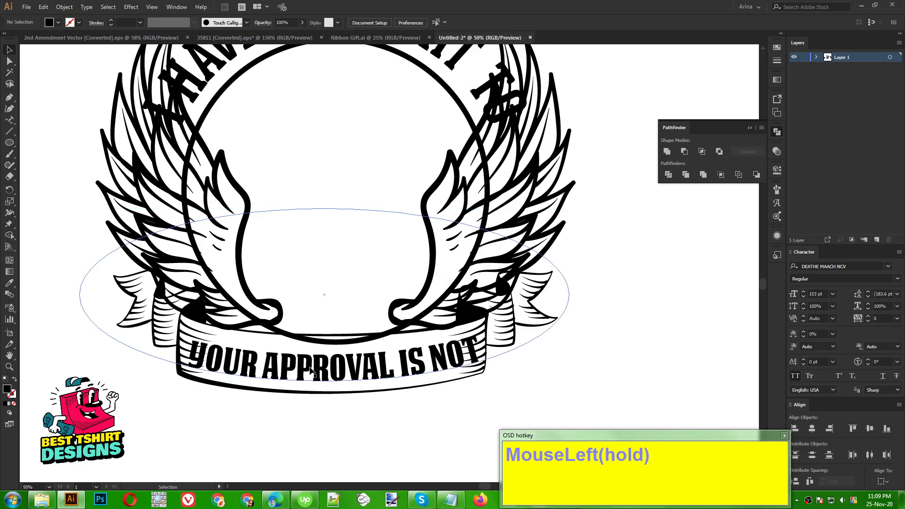
Group the curved "YOUR APPROVAL IS NOT" text with the ribbon artwork and deselect the group.
left_click(320, 377)
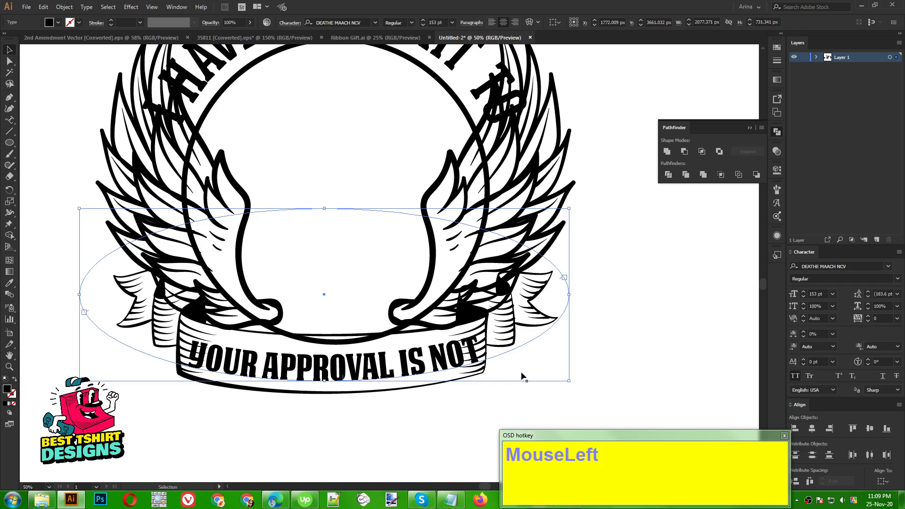
left_click(596, 353)
scroll(328, 334, "down", 2)
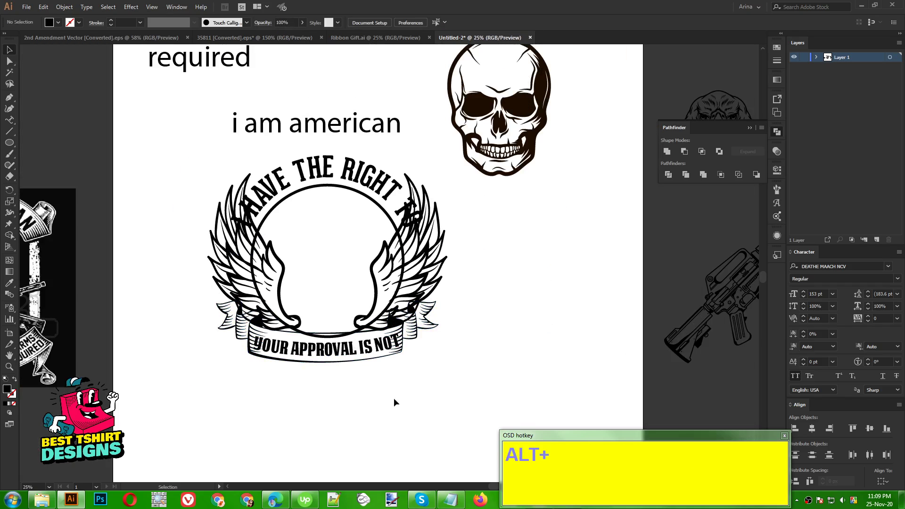
left_click(355, 354)
scroll(333, 351, "up", 1)
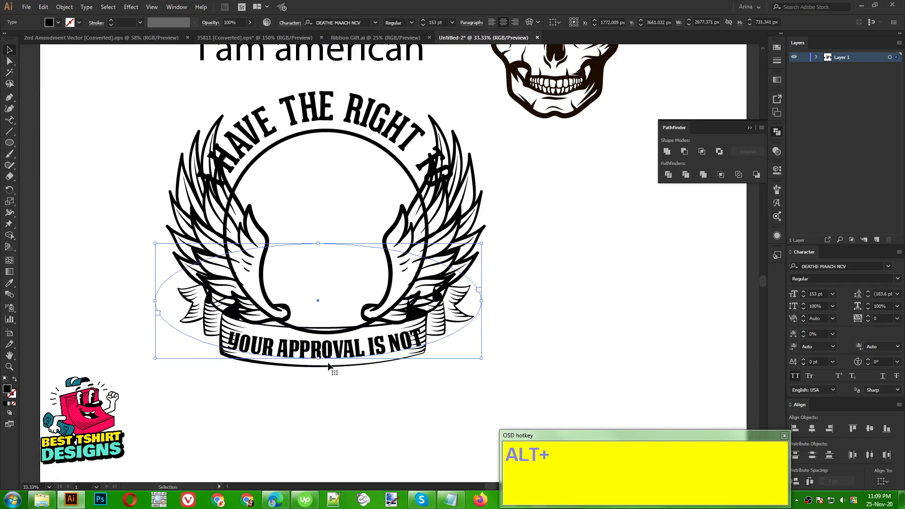
left_click(327, 371, "shift")
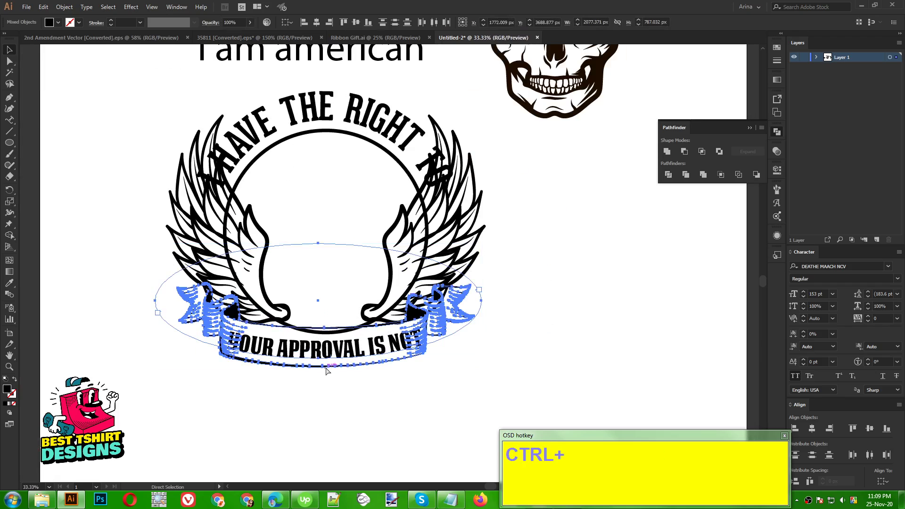
key("ctrl+g")
scroll(325, 369, "down", 1)
left_click(524, 321)
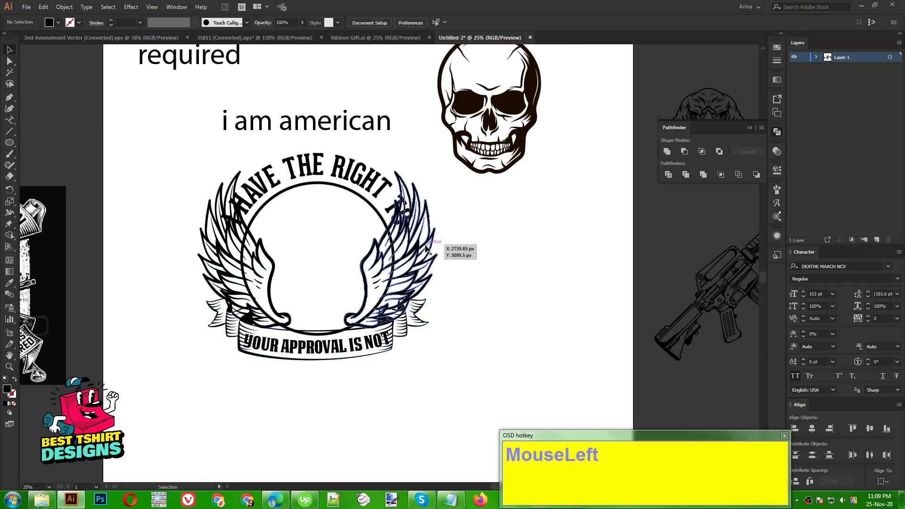
Align the wings, circle, arched slogan and ribbon group on a common horizontal center and deselect them.
left_click_drag(403, 397, 205, 169)
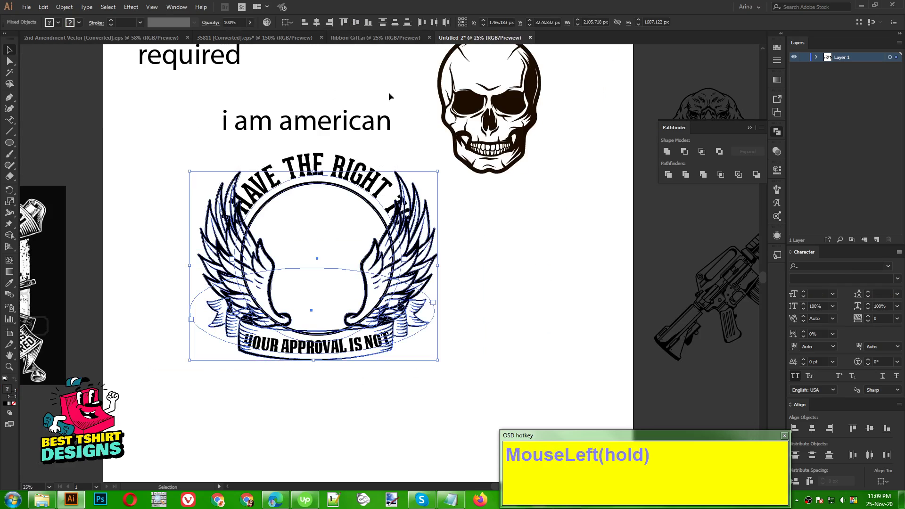
left_click(317, 23)
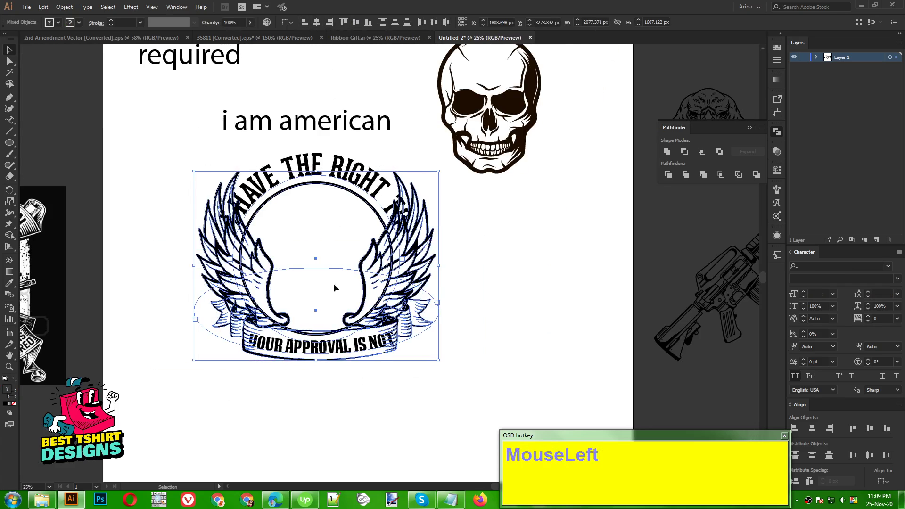
left_click(327, 393)
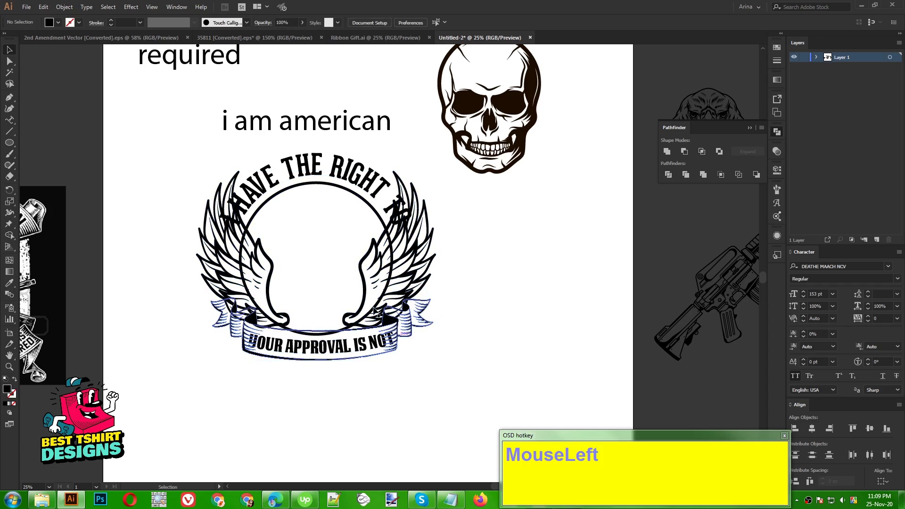
Move the "bear arms" text into the upper part of the circle, at about X 1805 px, Y 2842 px.
scroll(530, 260, "up", 1)
scroll(530, 263, "up", 1)
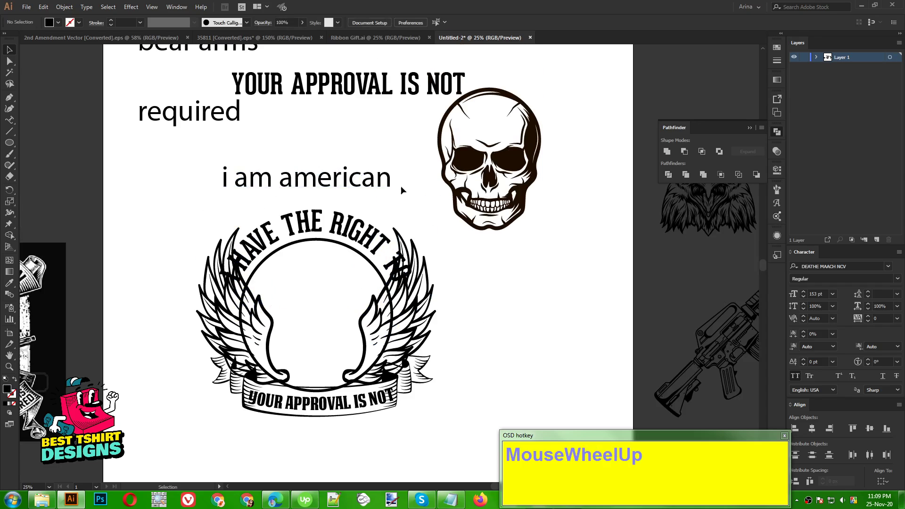
scroll(373, 164, "up", 1)
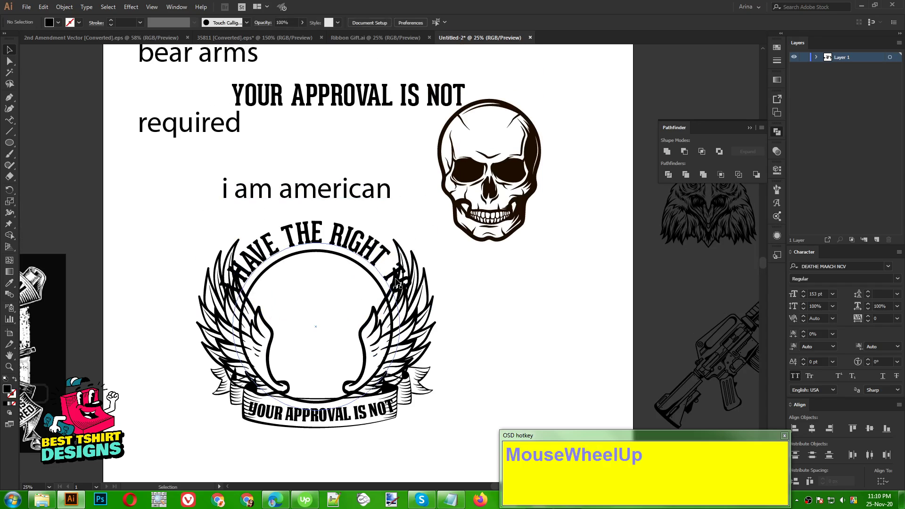
scroll(327, 166, "up", 1)
left_click_drag(223, 92, 340, 320)
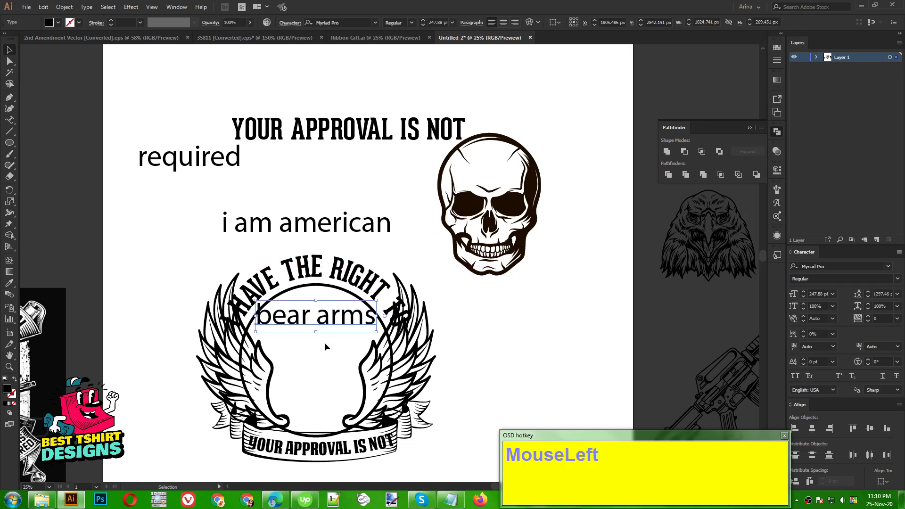
Copy the ribbon text's type style onto "bear arms" and center it inside the circle's top, at about X 1809 px, Y 2742 px.
key("i")
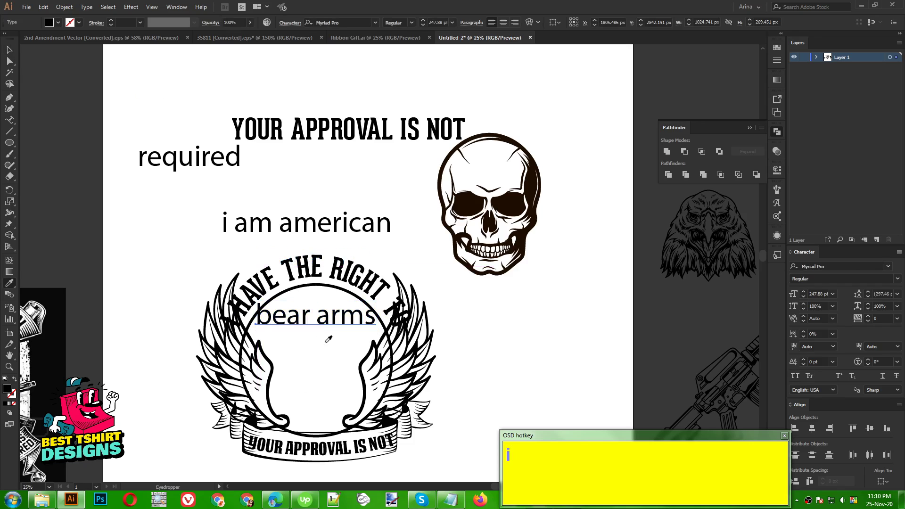
left_click(331, 444)
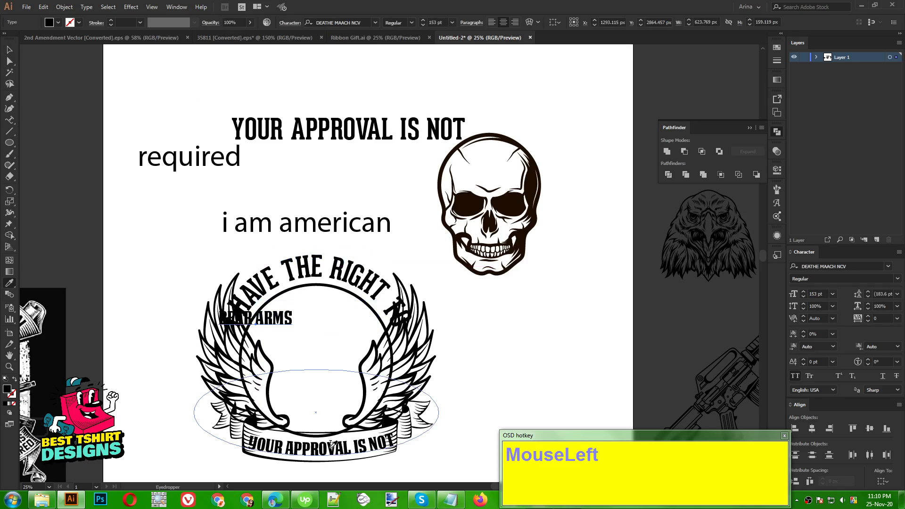
key("v")
left_click_drag(282, 318, 343, 304)
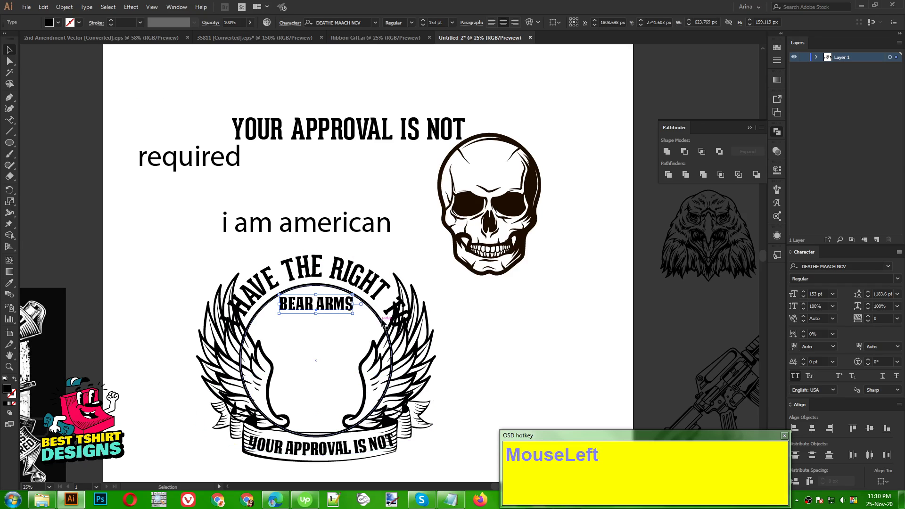
left_click(494, 333)
scroll(329, 315, "down", 1)
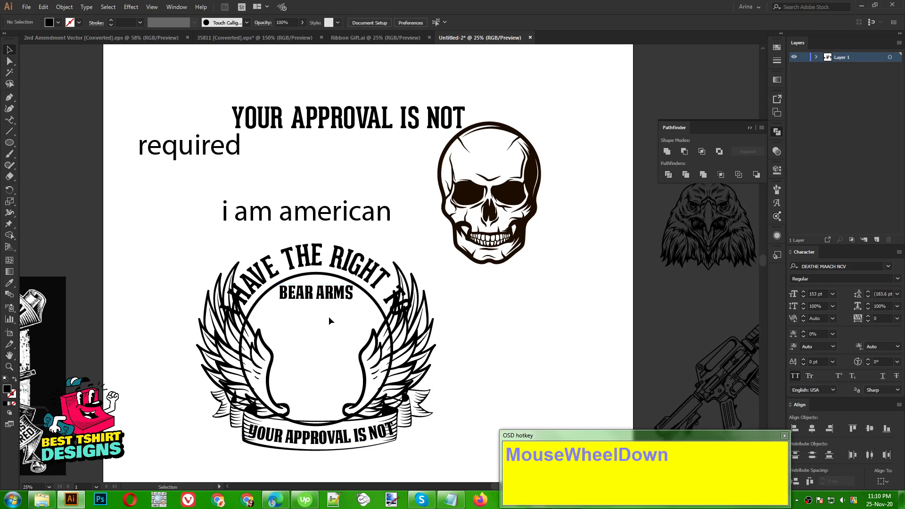
left_click(471, 313)
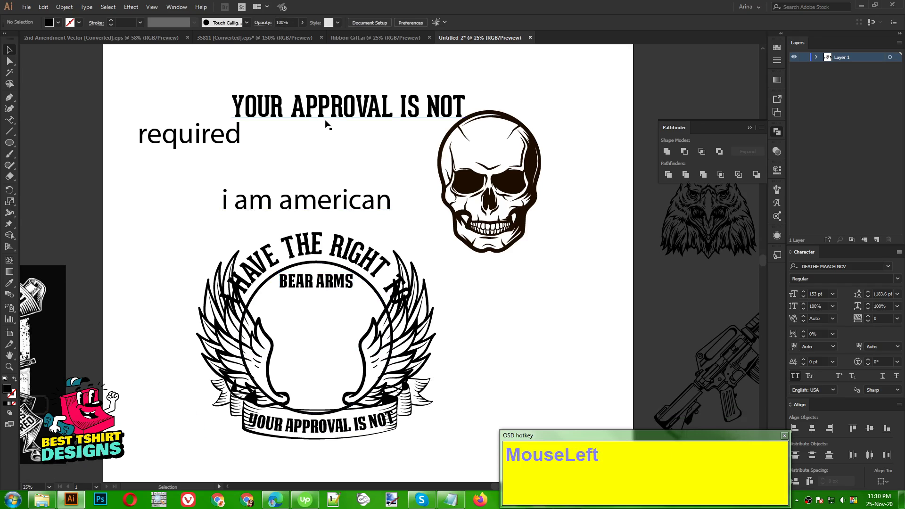
Set the "required" text in the STENCILAND font and place it below the ribbon, at about X 1864 px, Y 4420 px.
left_click_drag(239, 138, 364, 459)
scroll(382, 389, "down", 1)
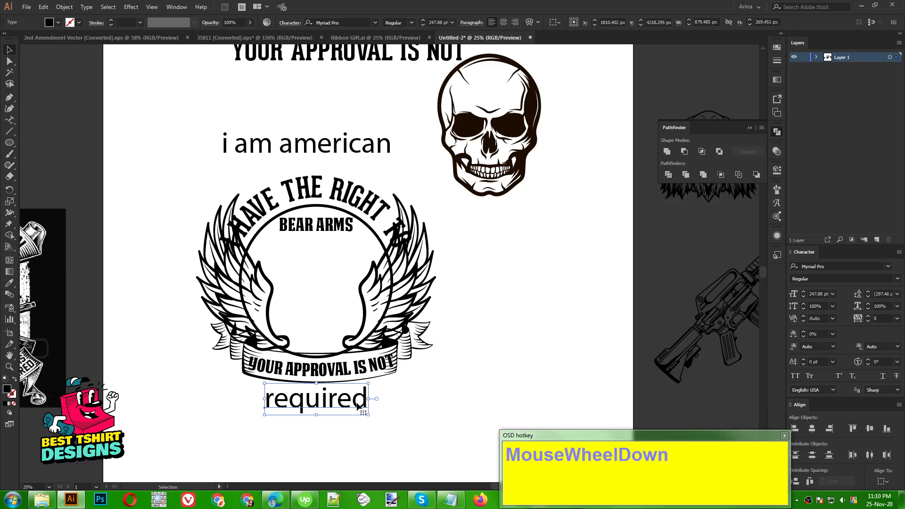
left_click(352, 19)
type("se")
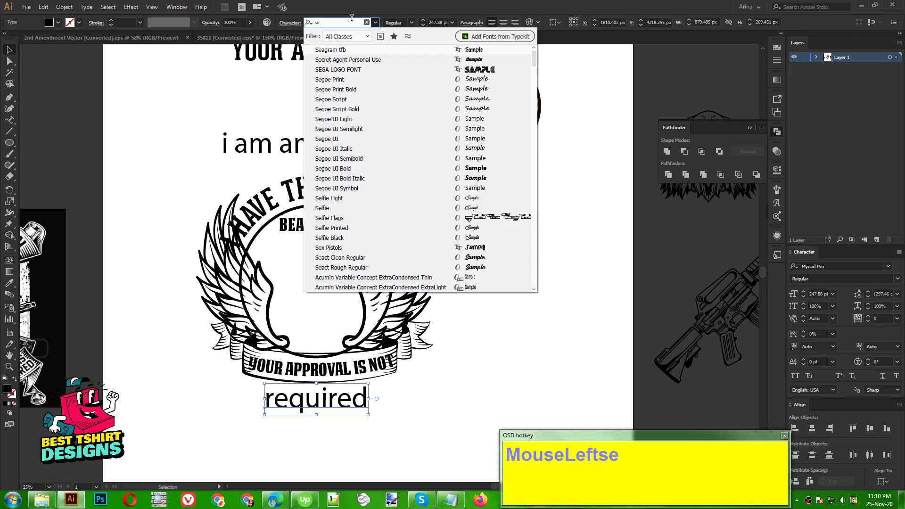
type("n")
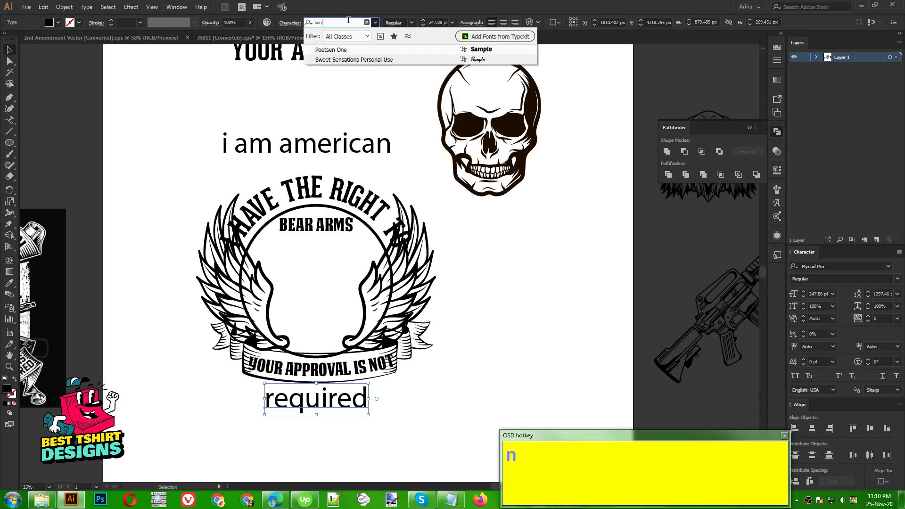
key("BackSpace")
key("BackSpace")
type("teb")
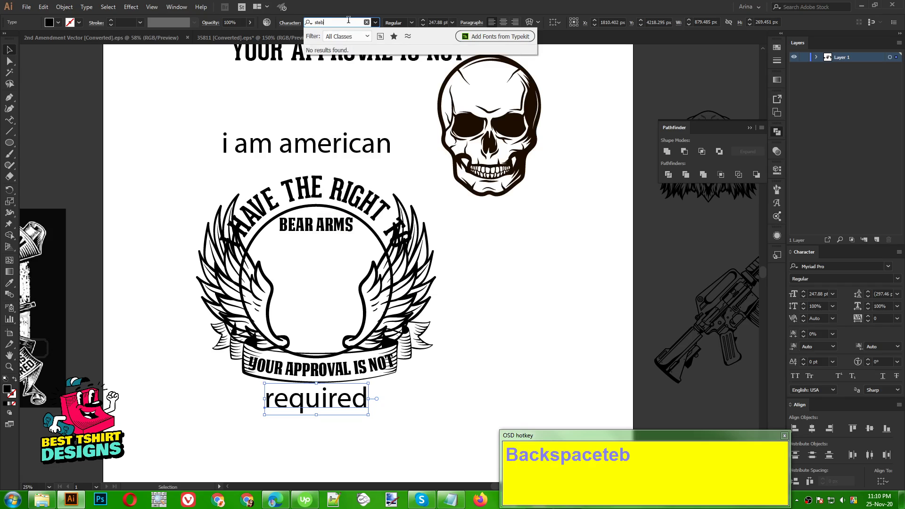
key("BackSpace")
type("n")
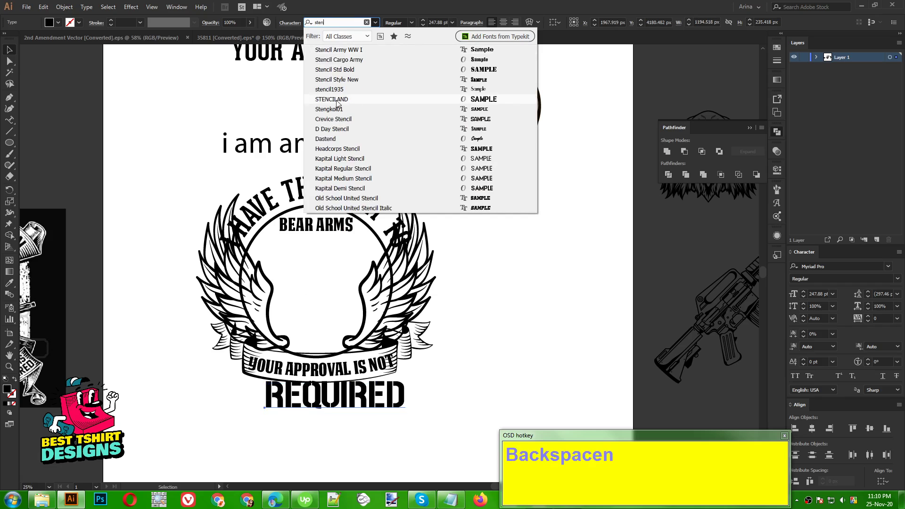
left_click(335, 99)
left_click_drag(348, 400, 336, 428)
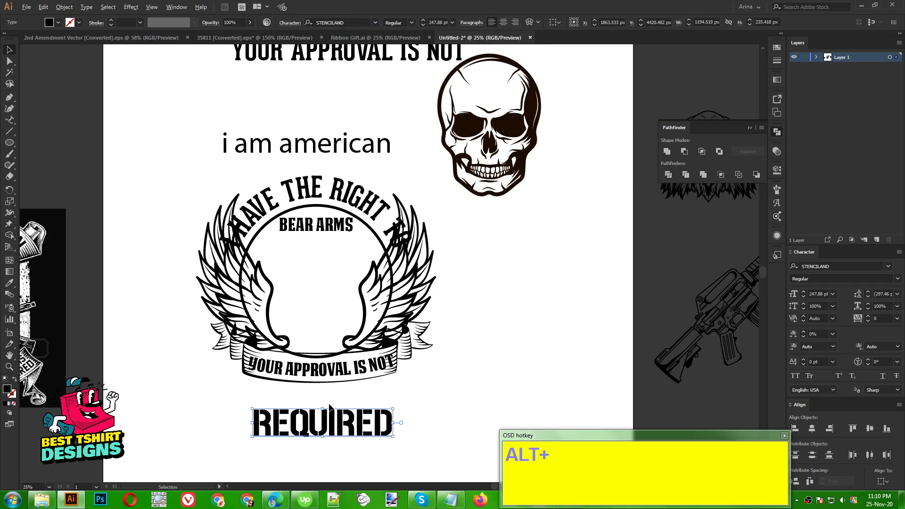
scroll(329, 403, "up", 2)
left_click(326, 344)
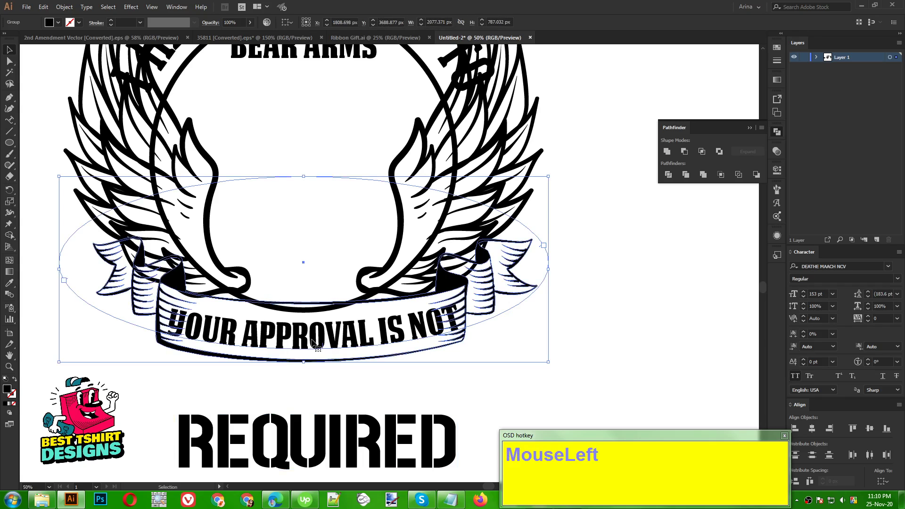
key("i")
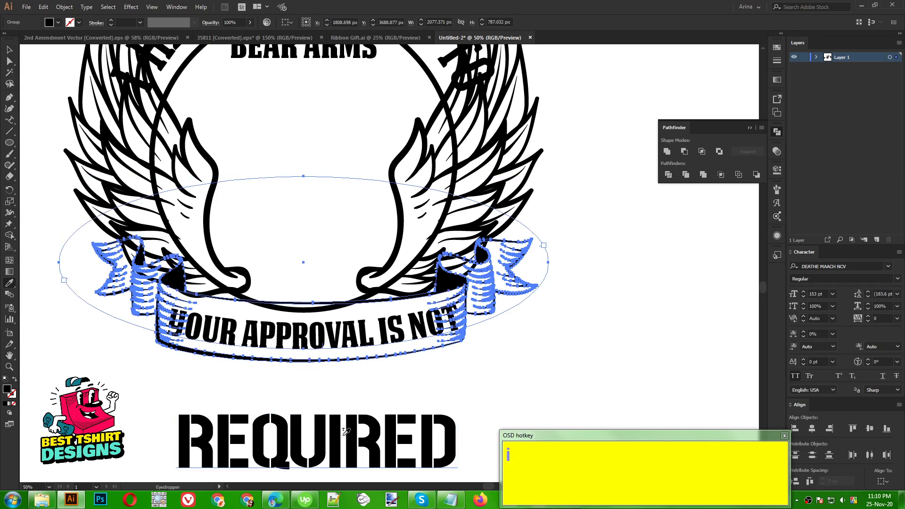
key("v")
left_click(438, 361)
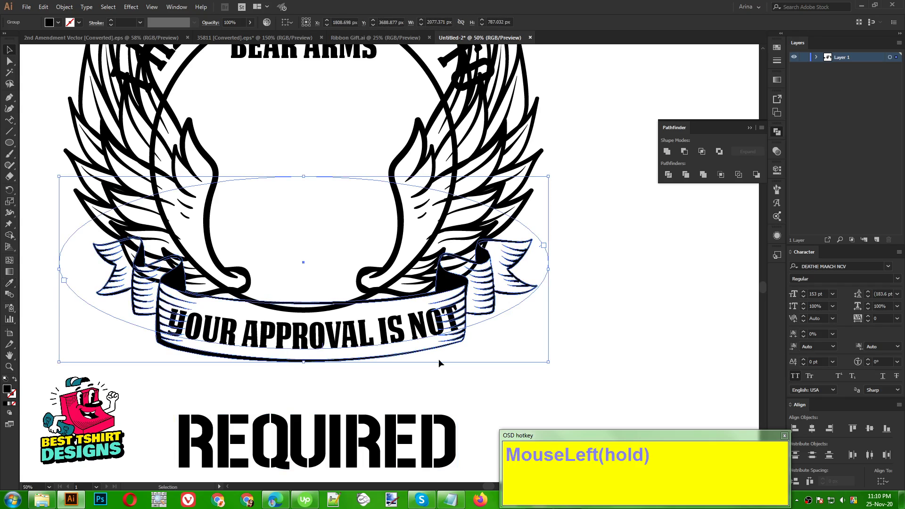
Ungroup the ribbon and its curved text.
left_click(325, 339)
right_click(325, 339)
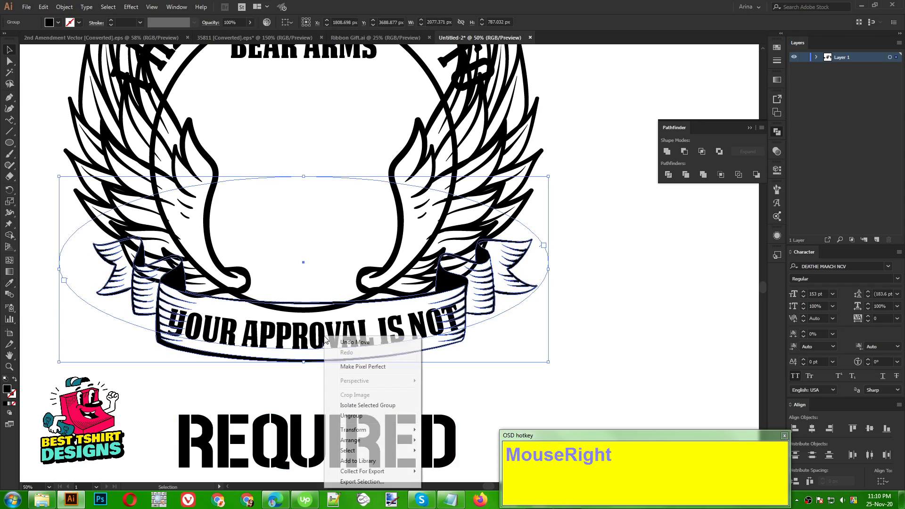
left_click(347, 417)
left_click(357, 382)
Copy the STENCILAND type style of "REQUIRED" onto the curved ribbon text with the Eyedropper.
left_click(356, 333)
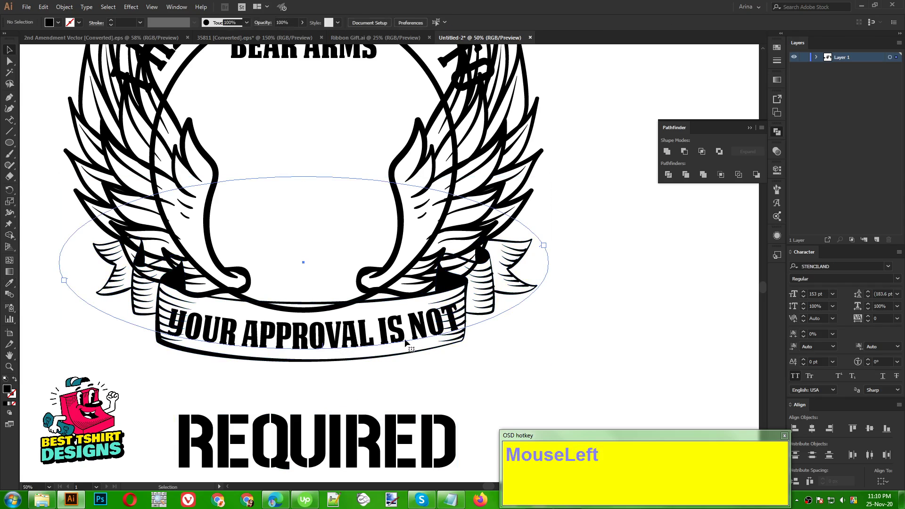
key("i")
left_click(343, 424)
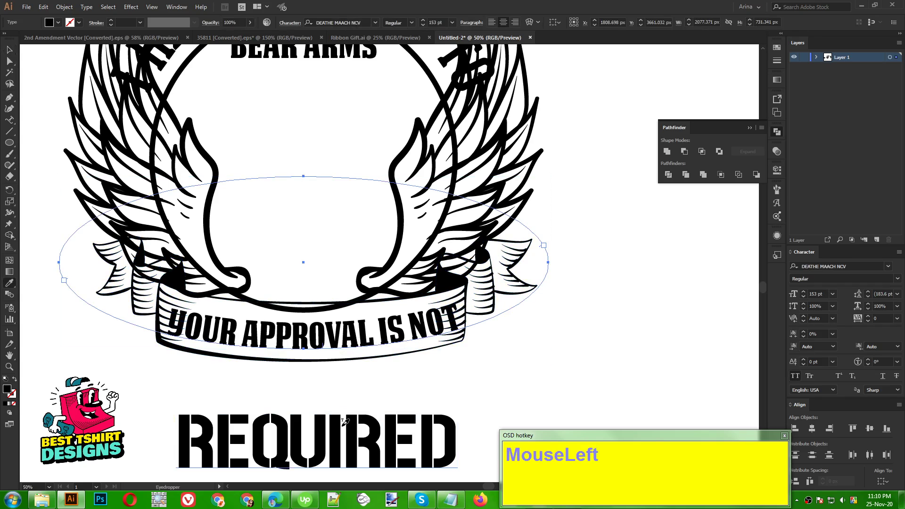
key("v")
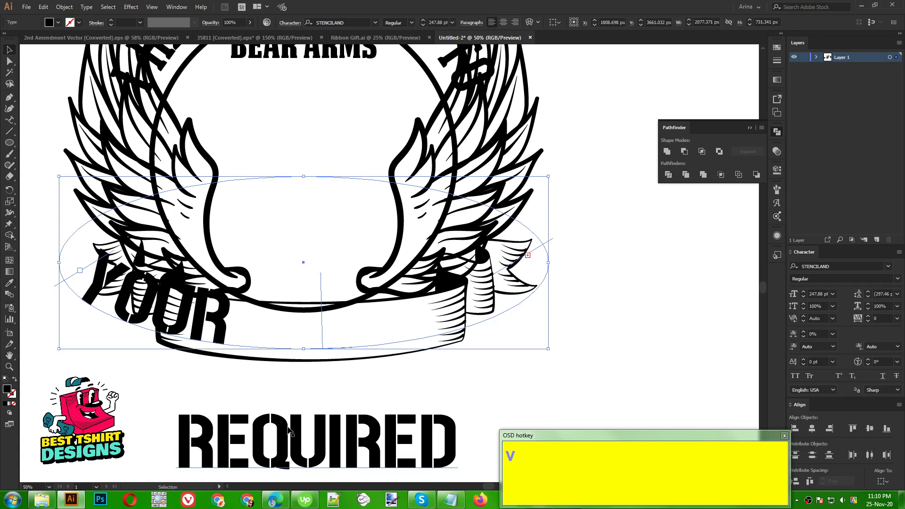
Reduce the curved ribbon text's font size to 140 pt.
scroll(439, 23, "down", 5)
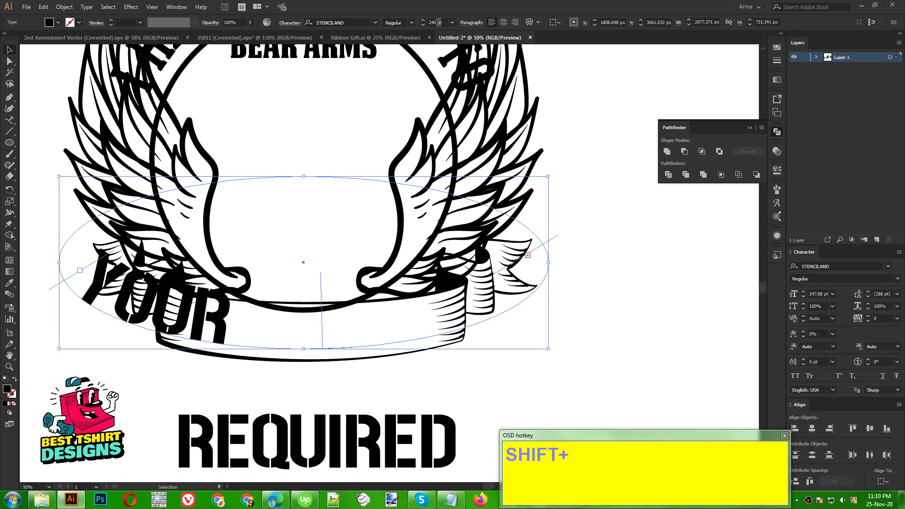
scroll(438, 22, "down", 3)
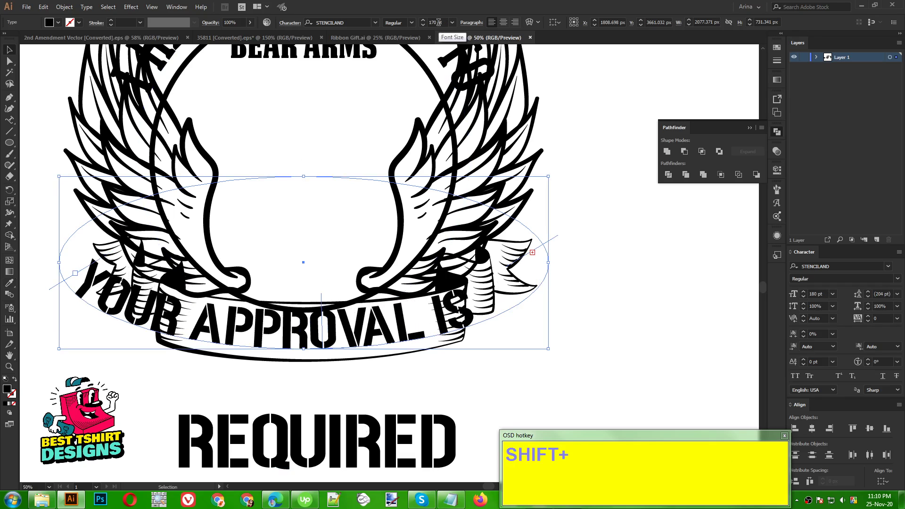
scroll(438, 22, "down", 3)
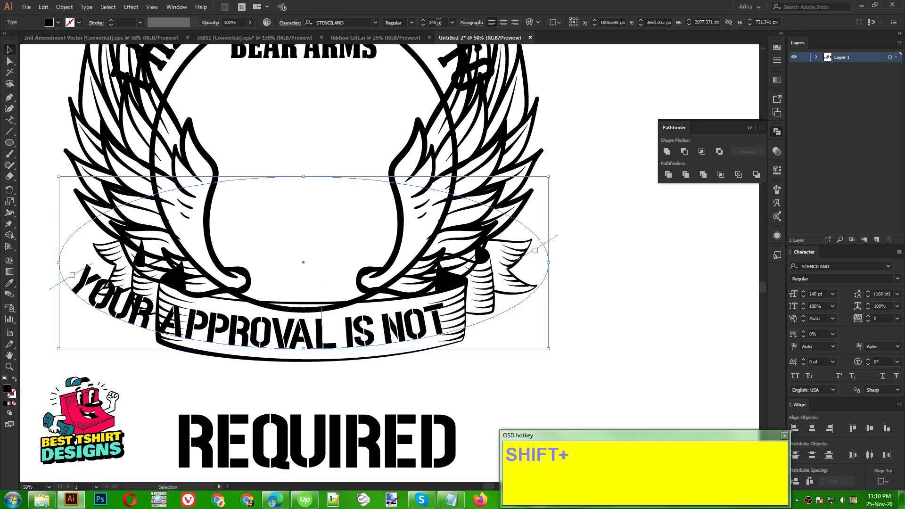
Try the DEATHE MAACH NCV font on the curved ribbon text.
scroll(312, 245, "down", 1)
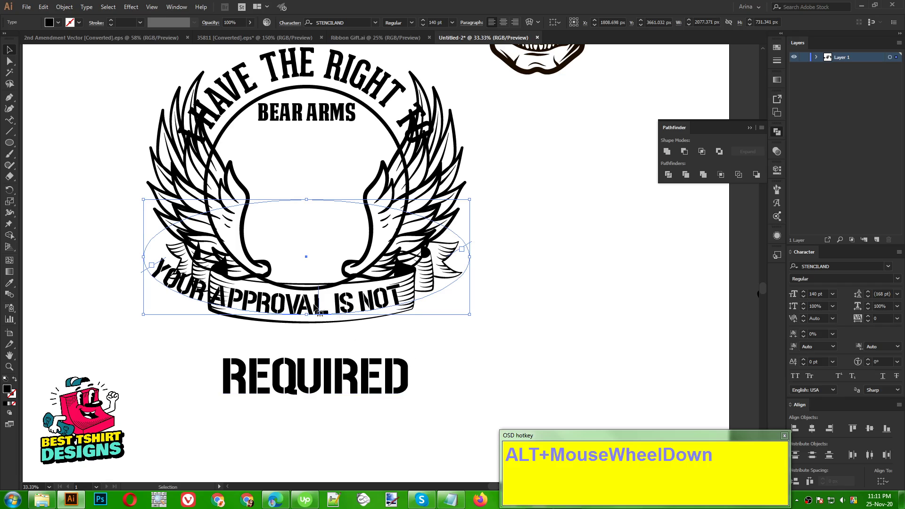
right_click(356, 306)
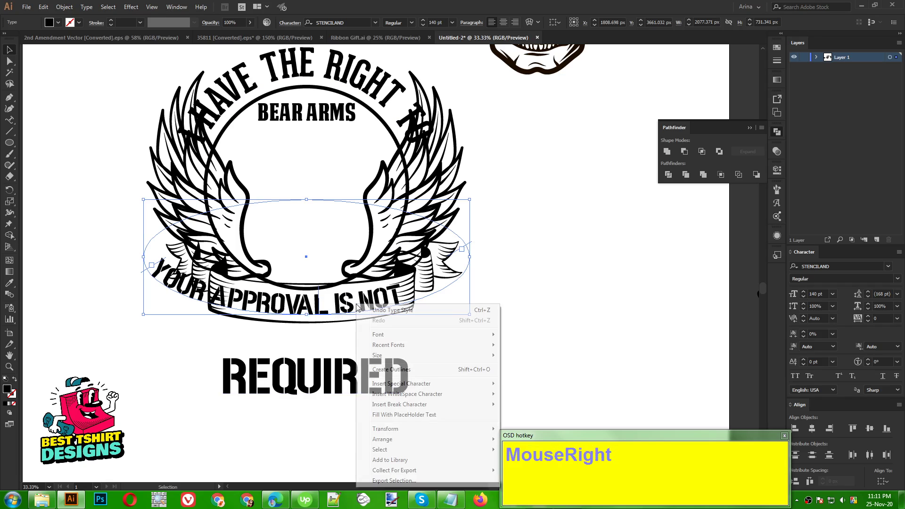
mouse_move(388, 345)
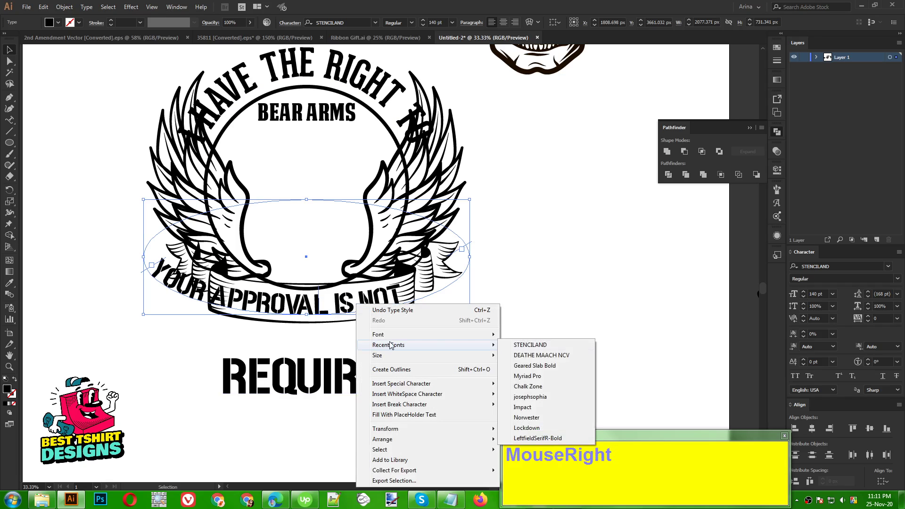
left_click(537, 357)
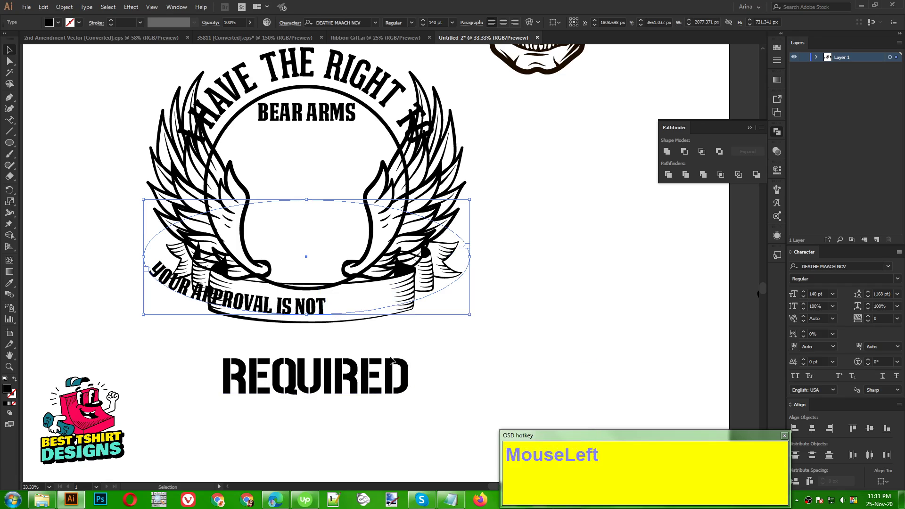
Undo the font change, the font size reductions and the copied STENCILAND style on the curved ribbon text, and deselect it.
key("ctrl")
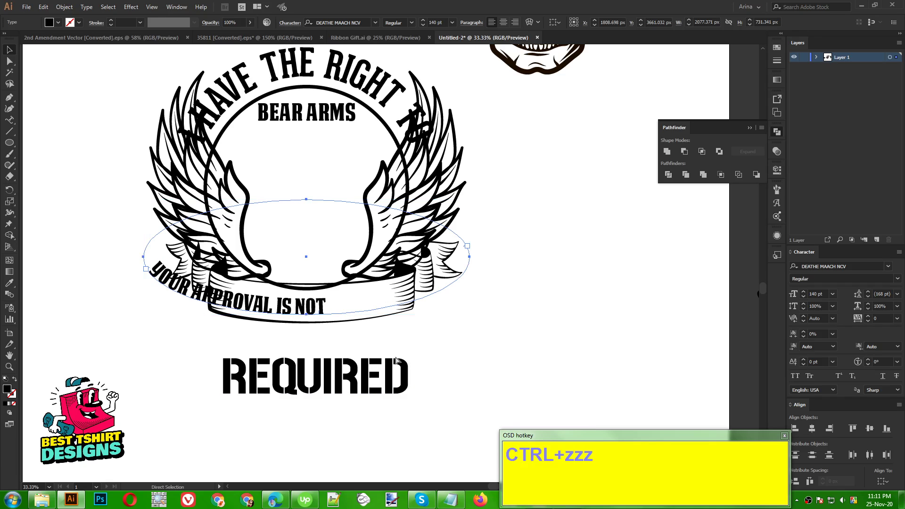
key("ctrl+z")
key("ctrl+z")
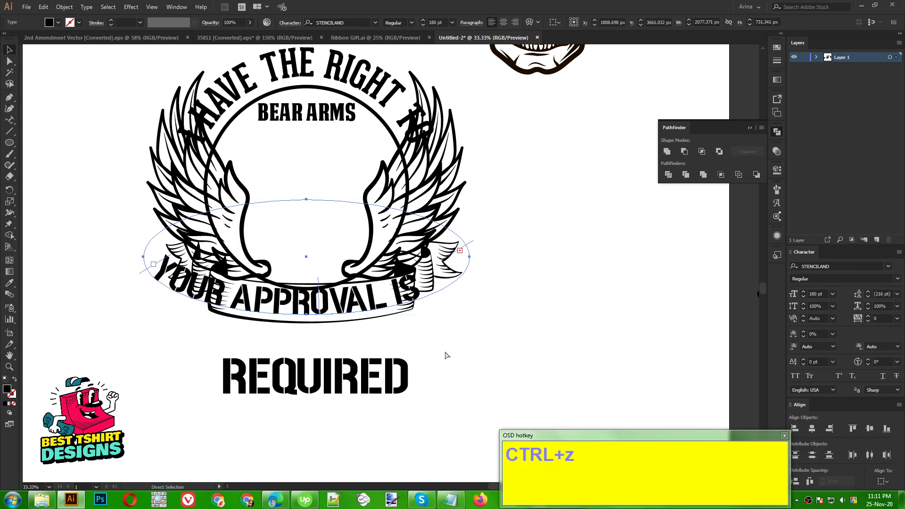
key("ctrl+z")
key("ctrl+z")
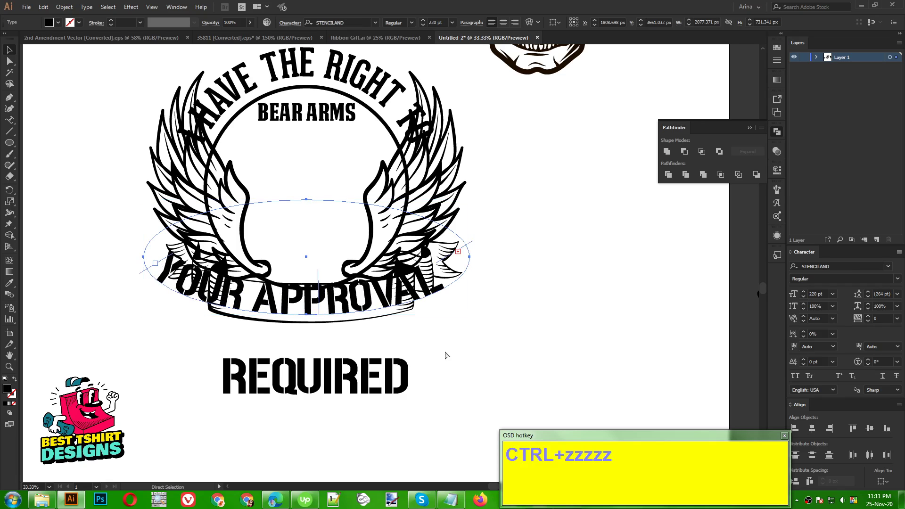
key("ctrl+z")
key("ctrl+z")
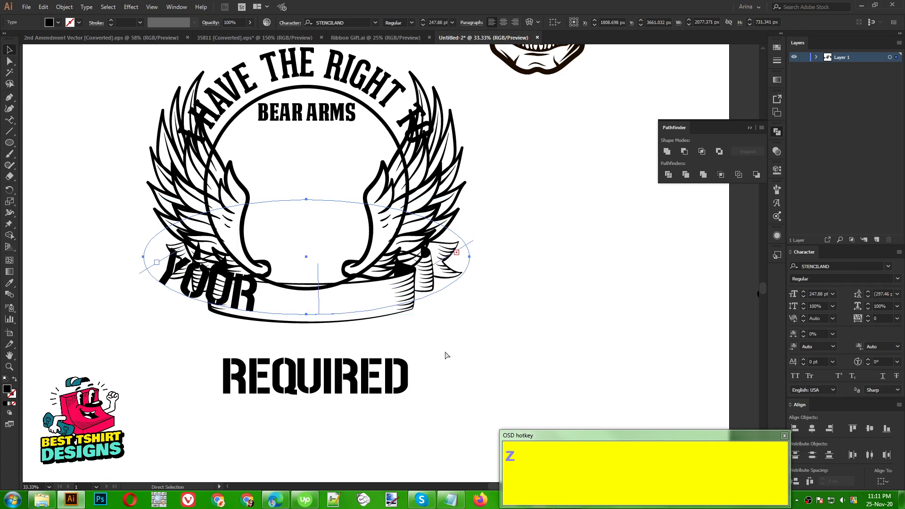
key("ctrl+z")
left_click(392, 343)
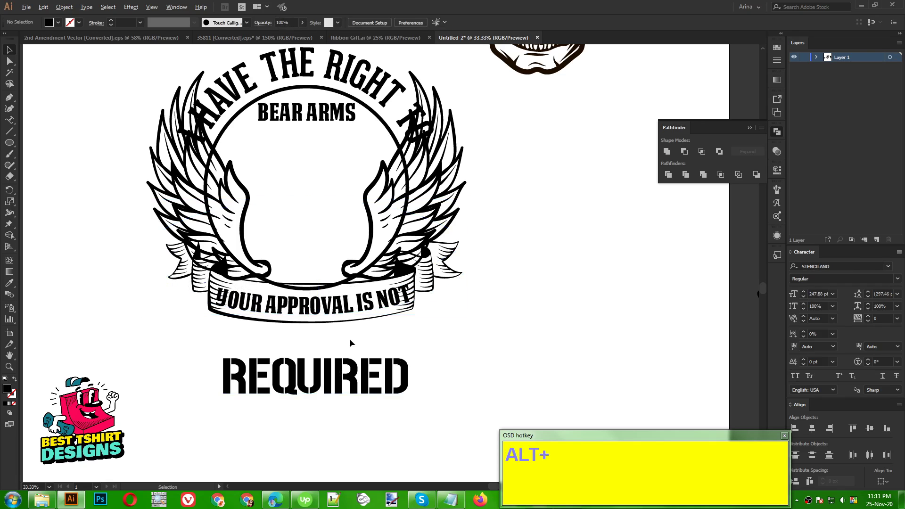
Move "REQUIRED" up close beneath the ribbon, at about X 1836 px, Y 4224 px, and deselect it.
scroll(350, 339, "down", 1)
scroll(400, 334, "up", 1)
scroll(400, 338, "up", 1)
left_click_drag(358, 396, 355, 373)
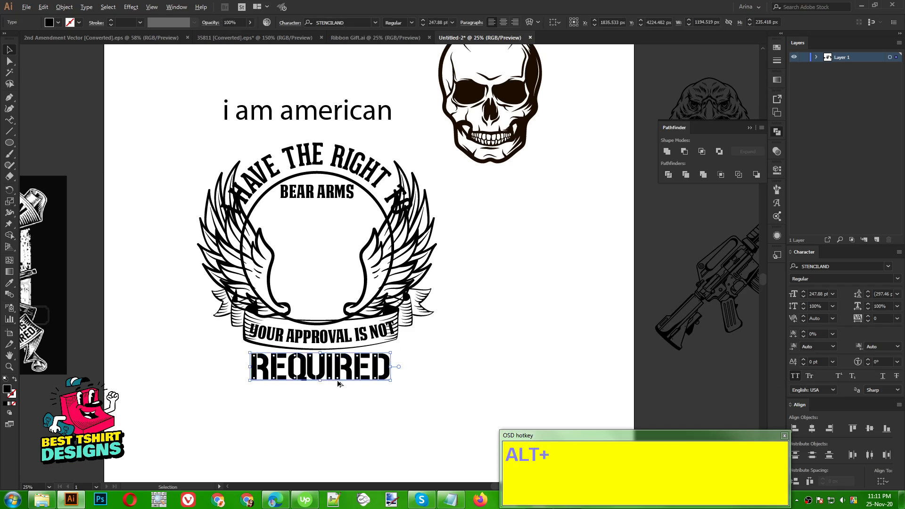
scroll(313, 373, "up", 3)
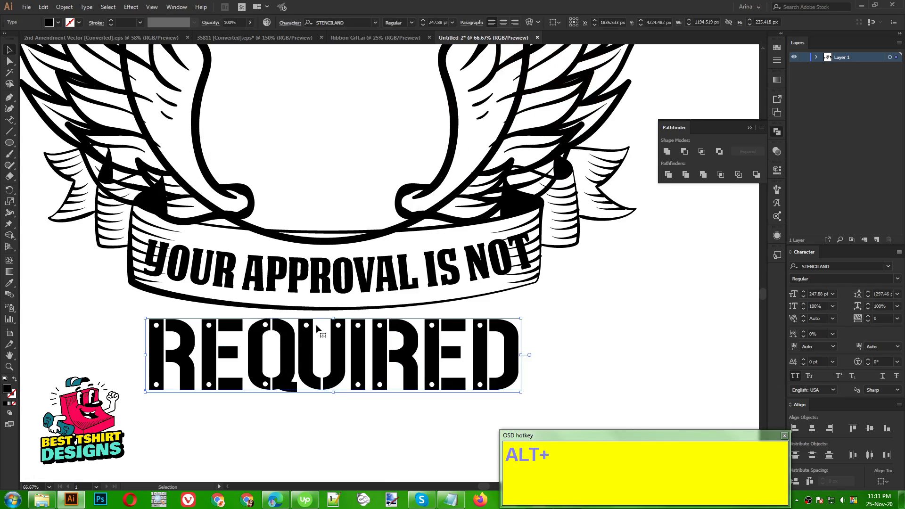
scroll(270, 349, "down", 3)
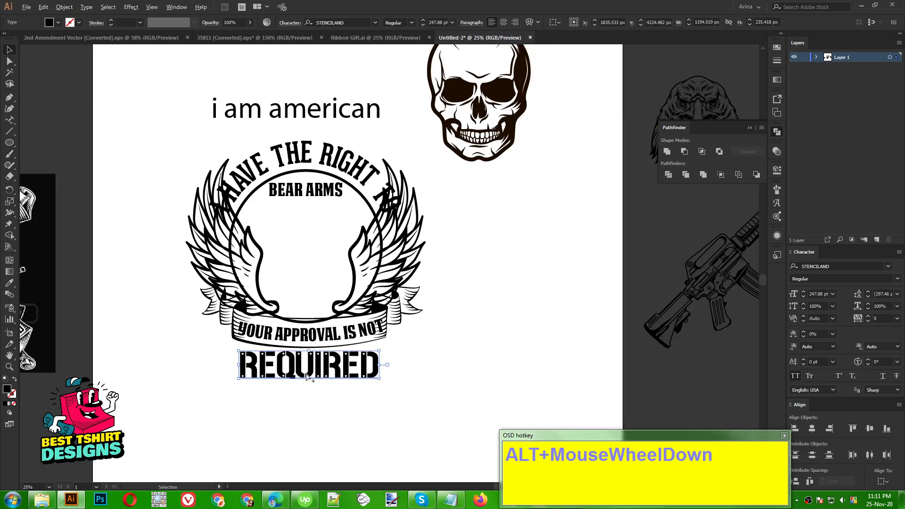
left_click(462, 359)
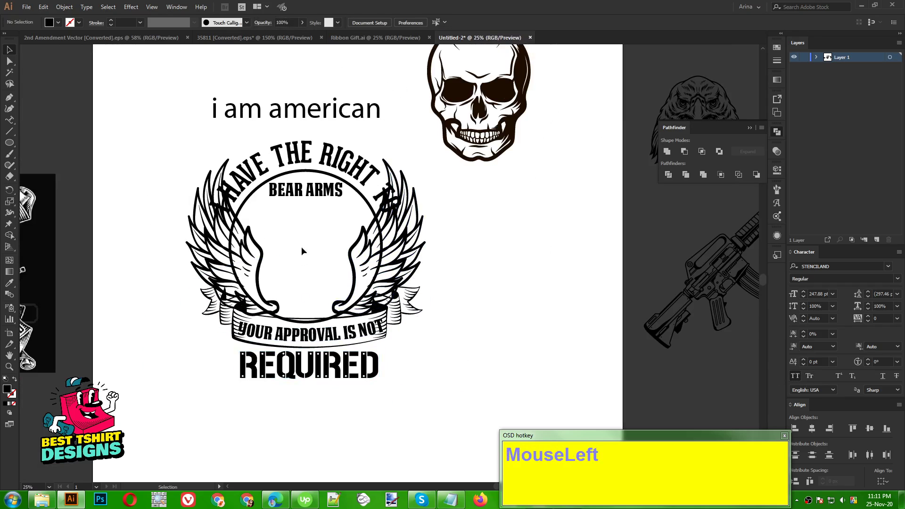
Copy the STENCILAND style of "REQUIRED" onto the "i am american" text and move it clear of the skull, to about X 1472 px, Y 1905 px.
scroll(294, 241, "up", 1)
left_click(313, 144)
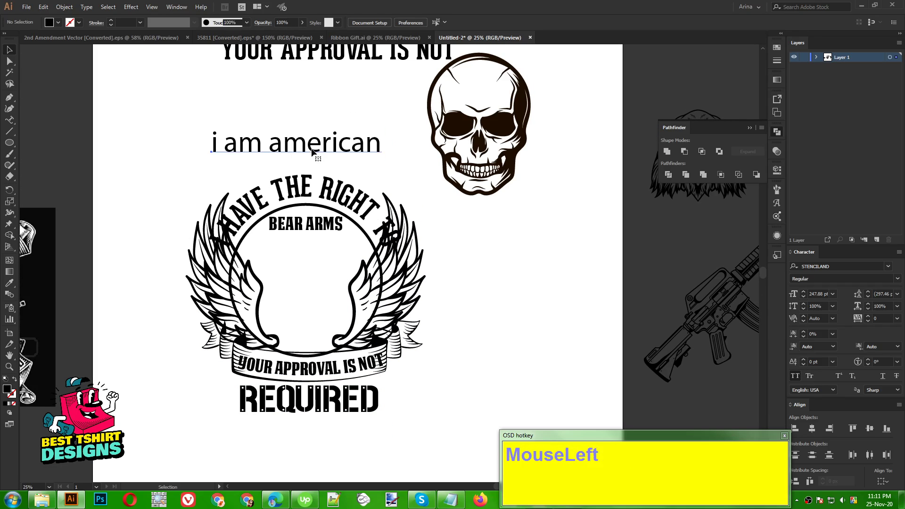
key("i")
left_click(325, 393)
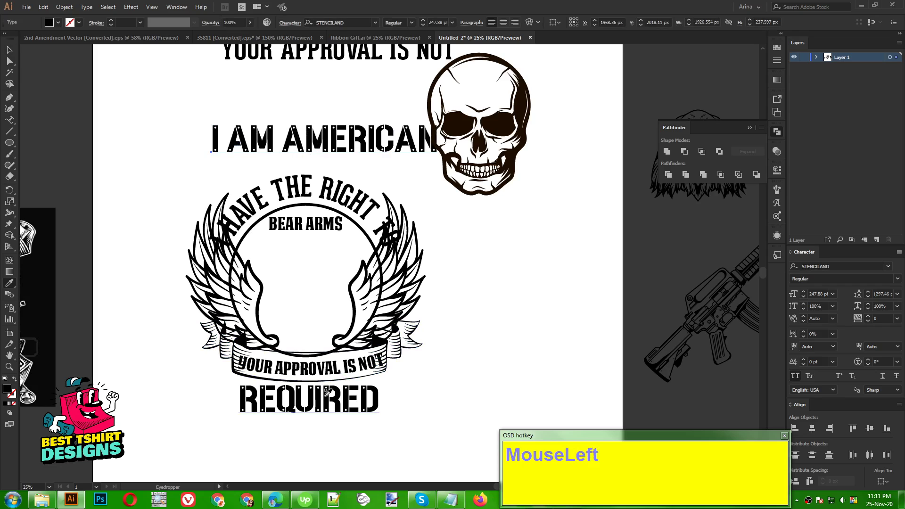
key("v")
left_click_drag(357, 134, 301, 125)
Cut "AMERICAN" out of the headline text and move the remaining "I AM" to about X 1833 px, Y 1750 px, centred above the arch.
double_click(226, 124)
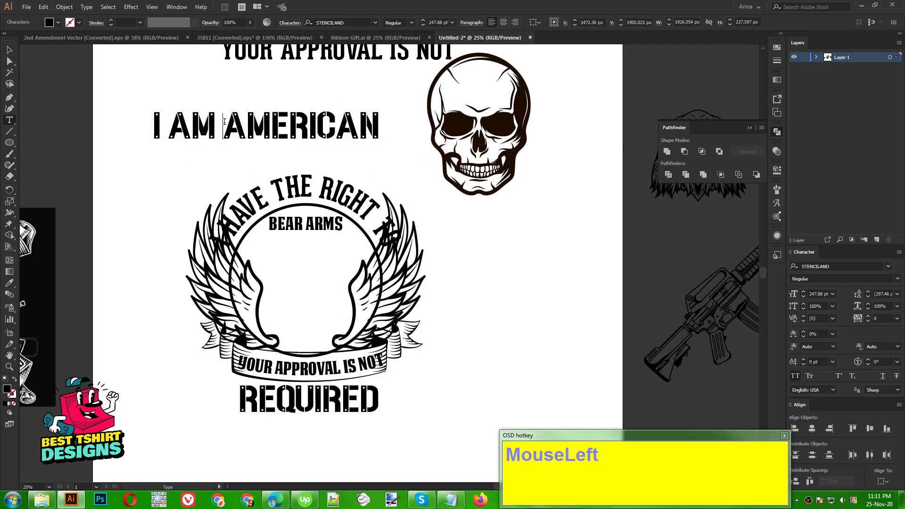
left_click_drag(225, 121, 383, 127)
key("ctrl+x")
key("BackSpace")
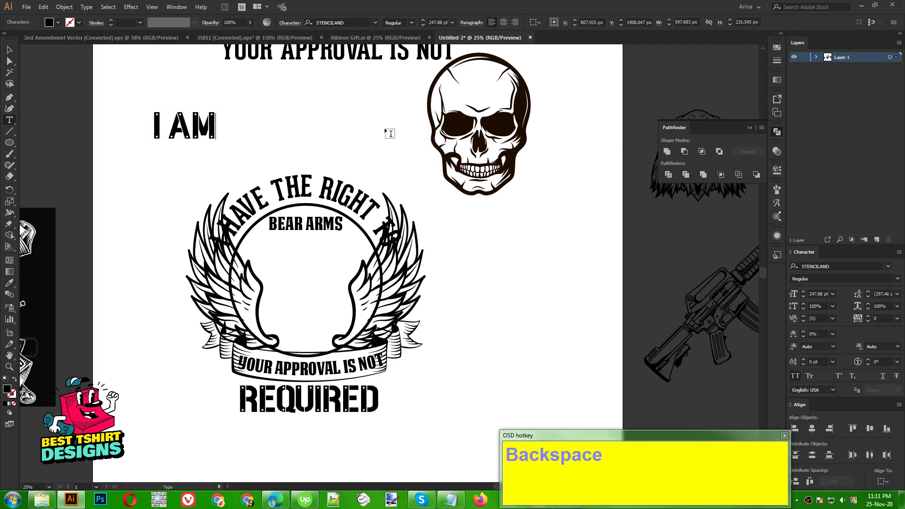
left_click(9, 50)
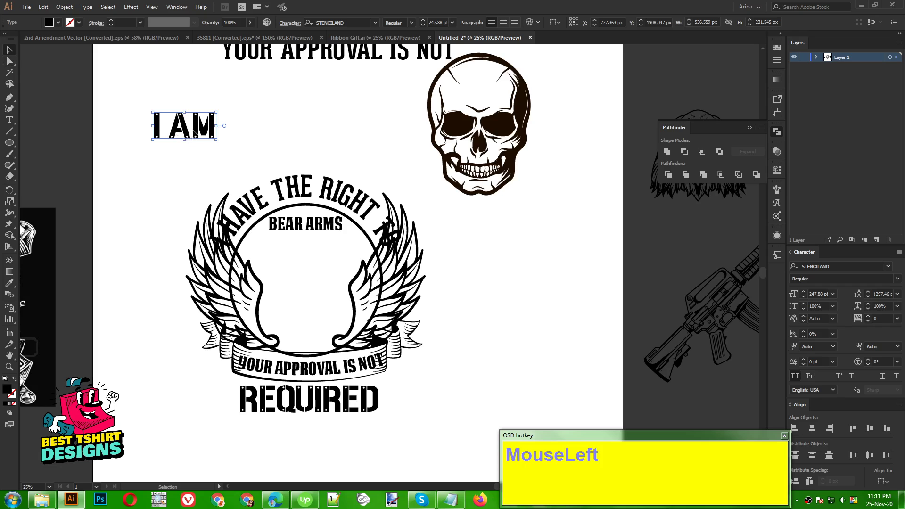
left_click_drag(194, 132, 311, 112)
Paste "AMERICAN" as a separate text object and place it between "I AM" and the arched text.
key("ctrl+v")
left_click(446, 272)
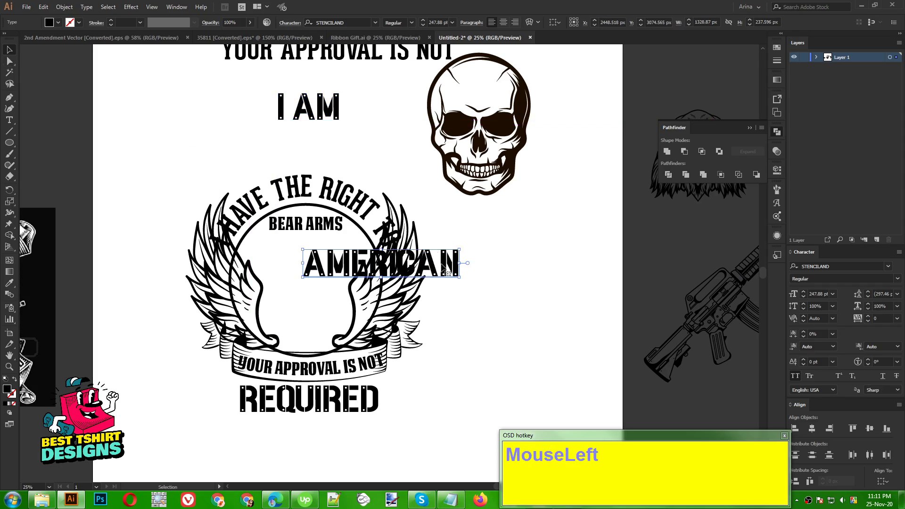
left_click_drag(445, 272, 364, 153)
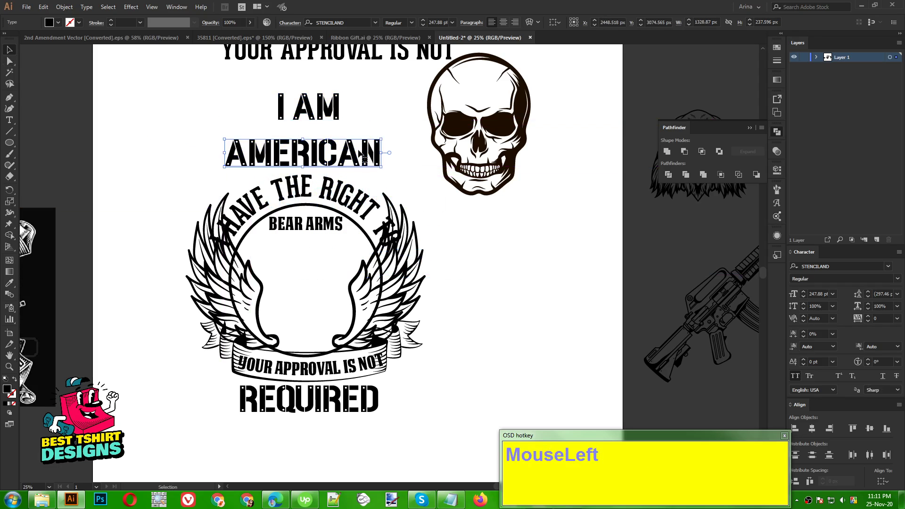
Copy the arched text's Geared Slab Bold style onto "I AM" and move "I AM" down close above "AMERICAN".
left_click(308, 108)
key("i")
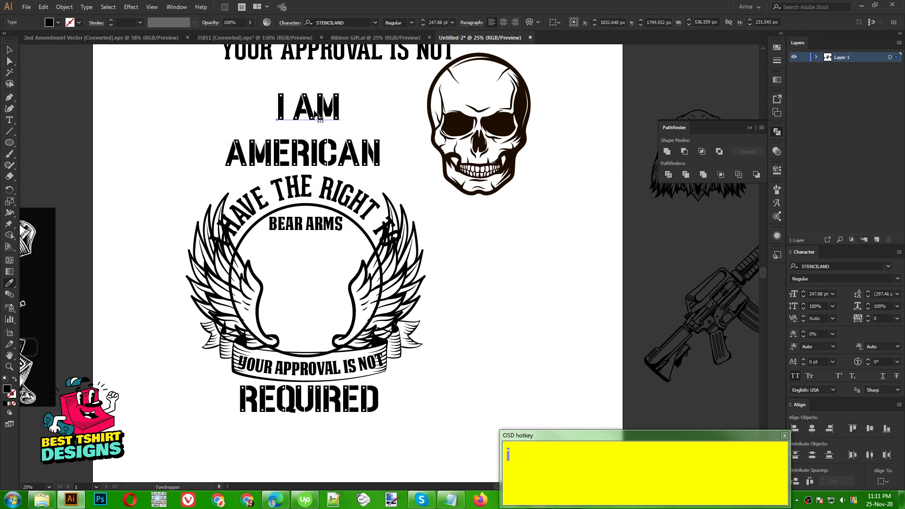
left_click(311, 185)
key("v")
left_click_drag(282, 110, 306, 123)
left_click(216, 147)
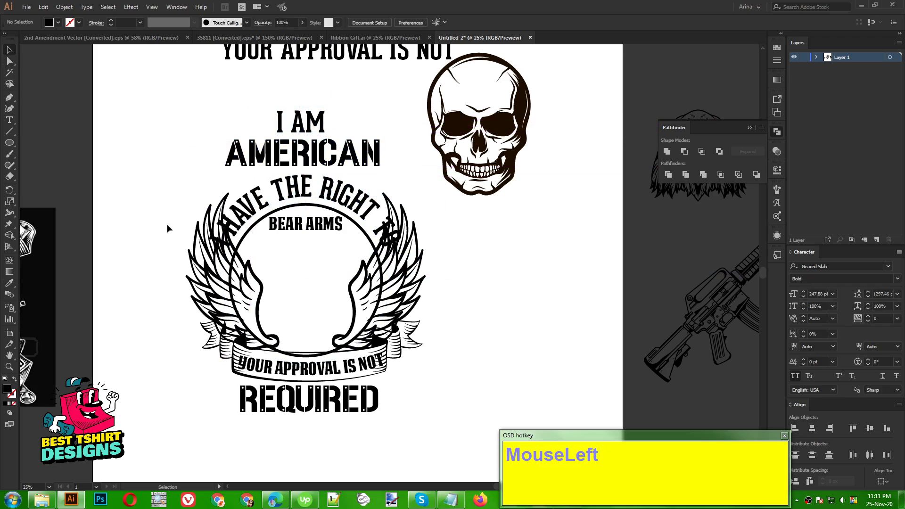
Align all parts of the design from "I AM" down to "REQUIRED" on their horizontal centres.
left_click_drag(194, 111, 397, 433)
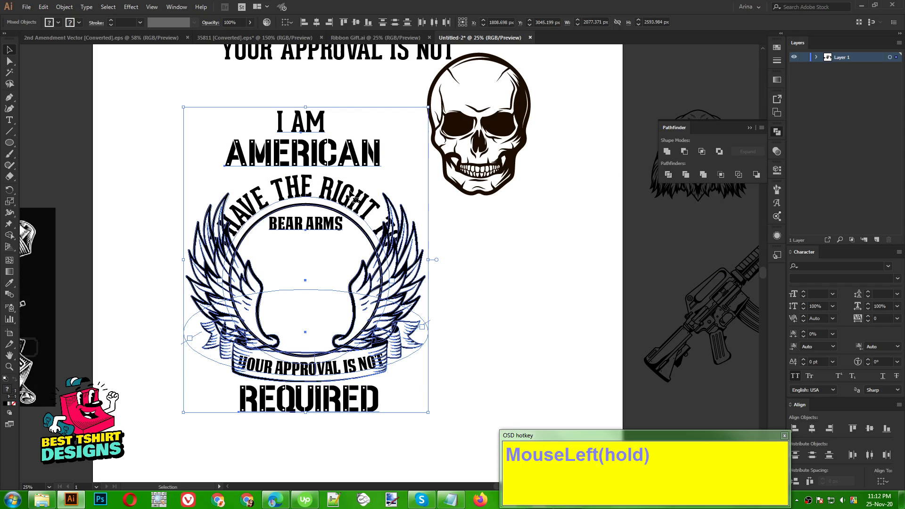
left_click(315, 23)
left_click(352, 111)
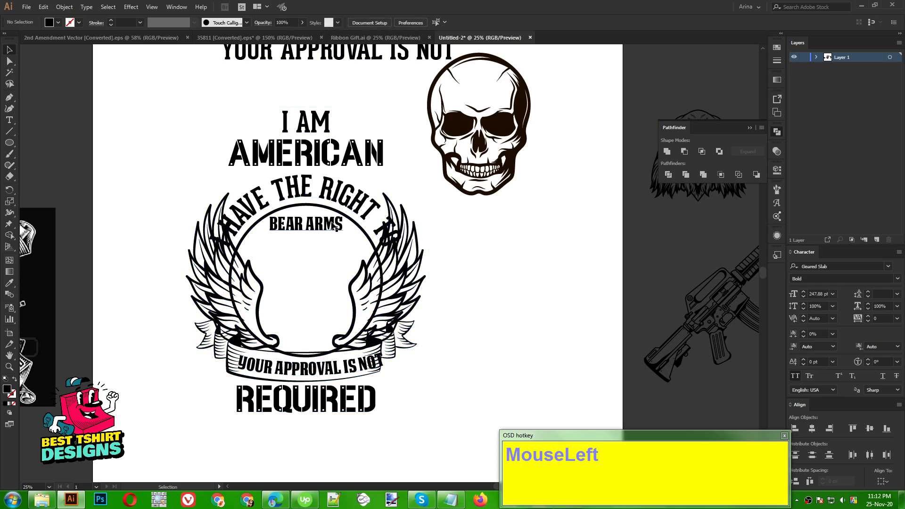
Move the skull down beside the ribbon, to the right of "REQUIRED".
scroll(170, 251, "down", 1, "alt")
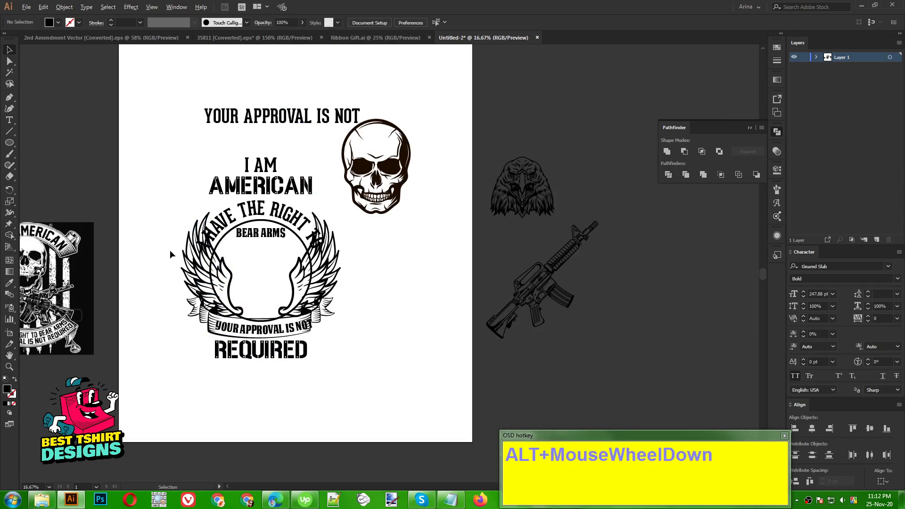
left_click_drag(366, 195, 386, 360)
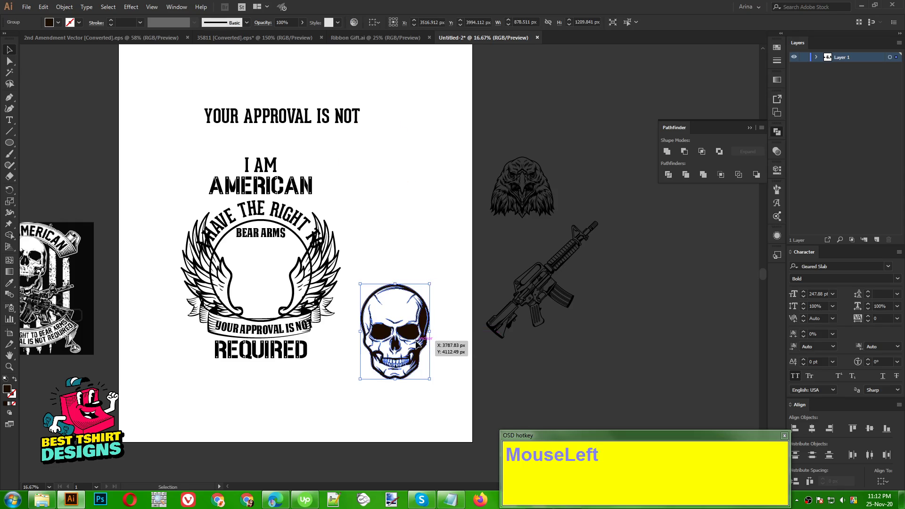
left_click_drag(426, 335, 434, 335)
Bring the rifle onto the artboard and place it over the skull's lower right side, at about X 3985 px, Y 4095 px.
left_click_drag(561, 295, 420, 198)
left_click(439, 247)
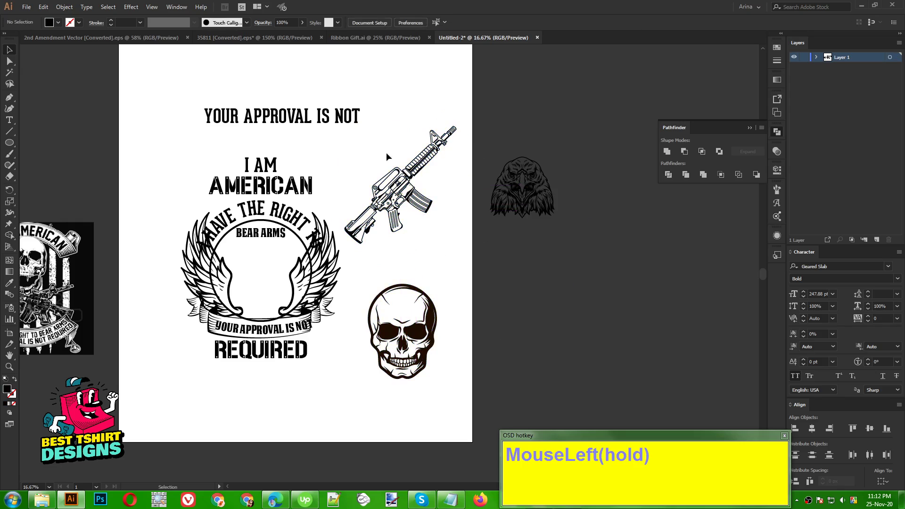
left_click_drag(384, 148, 447, 360)
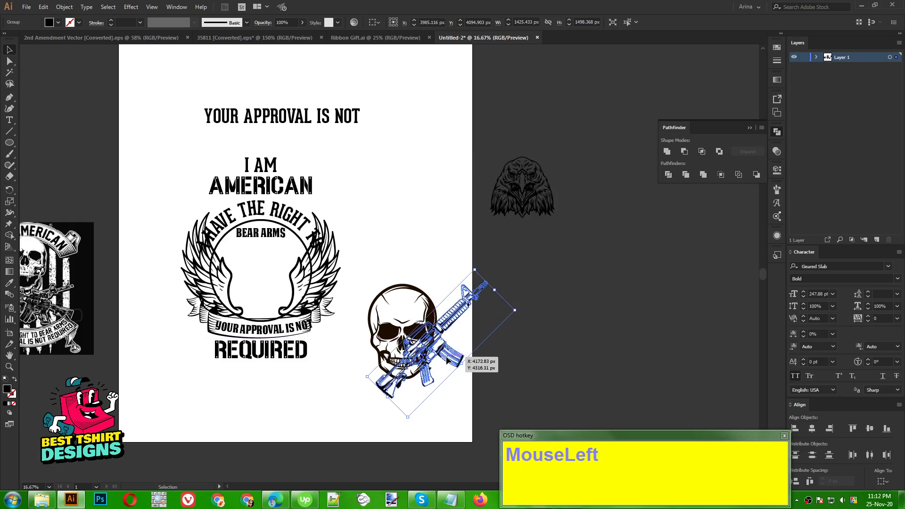
Try to reflect the rifle itself across the vertical axis with the preview on.
right_click(446, 359)
mouse_move(500, 299)
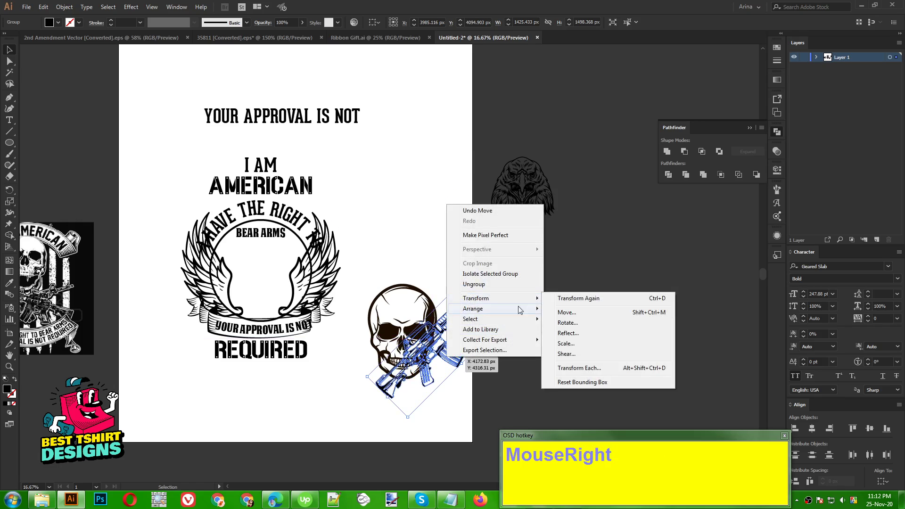
left_click(576, 333)
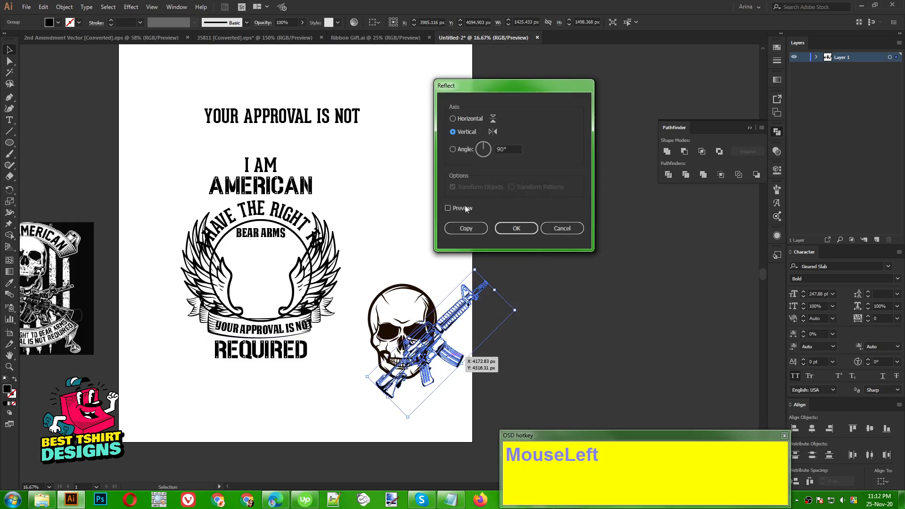
left_click(448, 208)
left_click(514, 229)
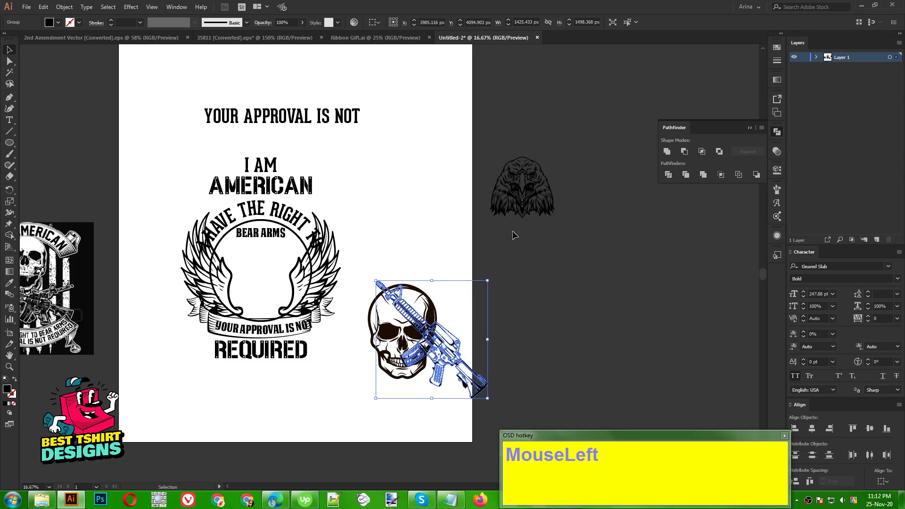
key("ctrl+z")
Make a vertically reflected copy of the rifle and move it to about X 3373 px, Y 4097 px so both rifles cross over the skull.
right_click(449, 319)
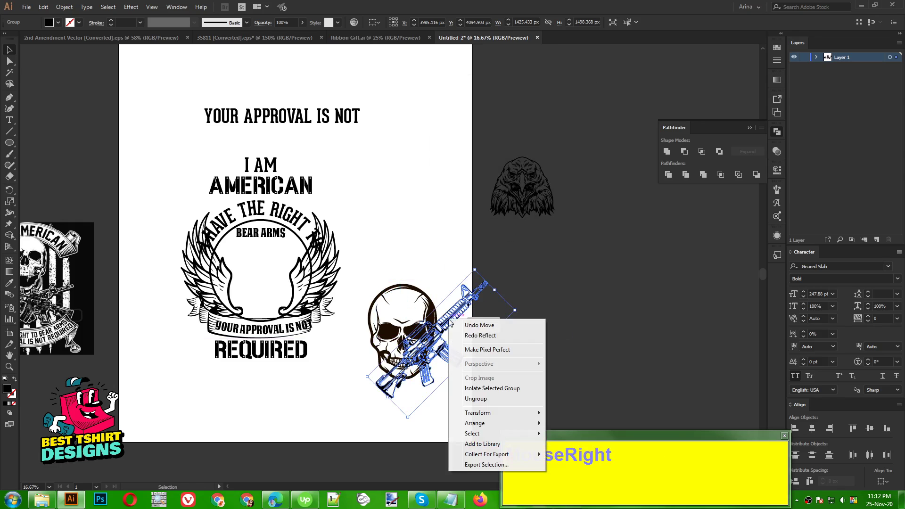
mouse_move(488, 413)
left_click(566, 449)
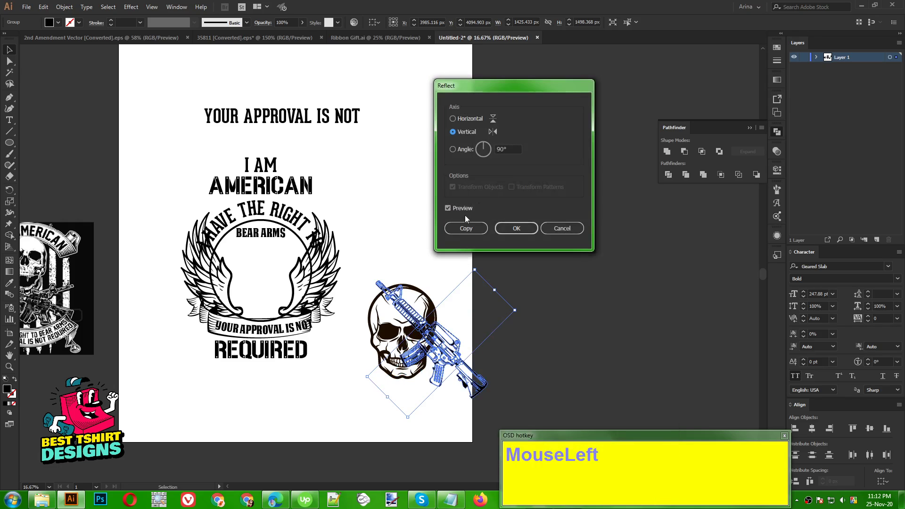
left_click(455, 228)
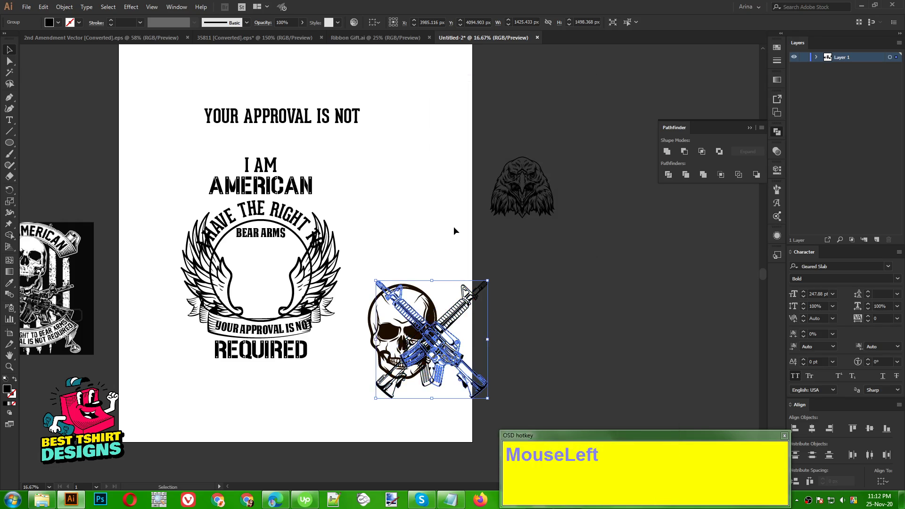
left_click_drag(468, 390, 420, 389)
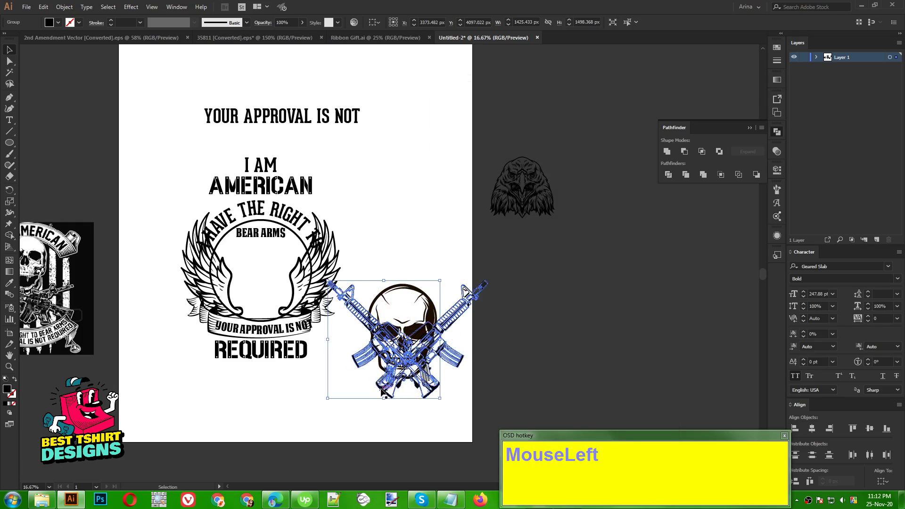
Align the two crossed rifles to a common vertical center and group them.
left_click(473, 306, "shift")
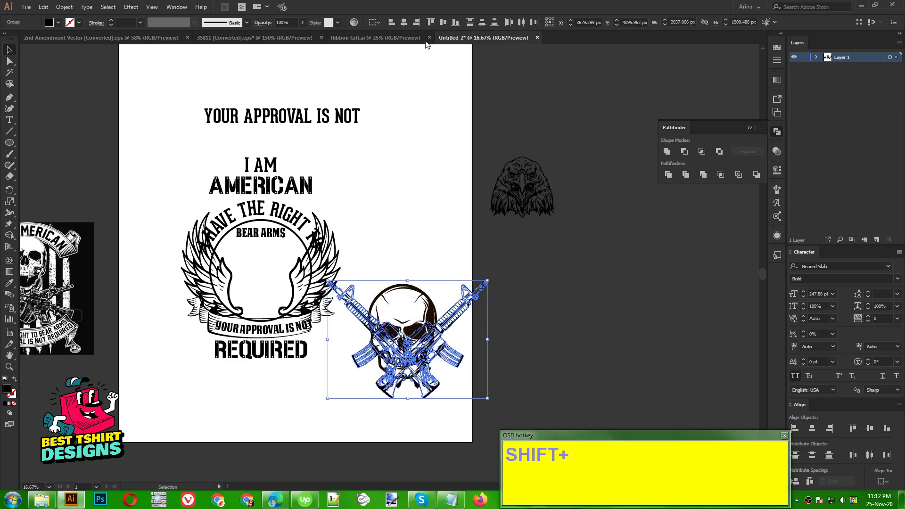
left_click(456, 24)
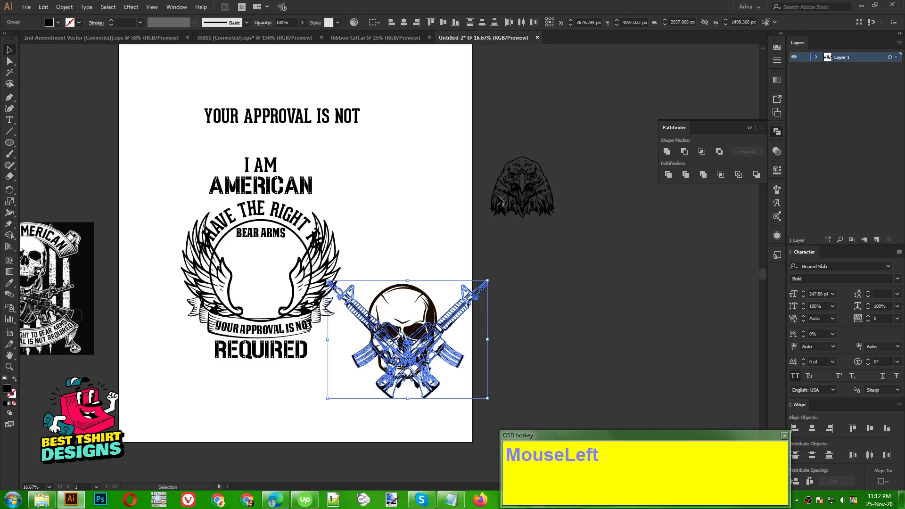
key("ctrl+g")
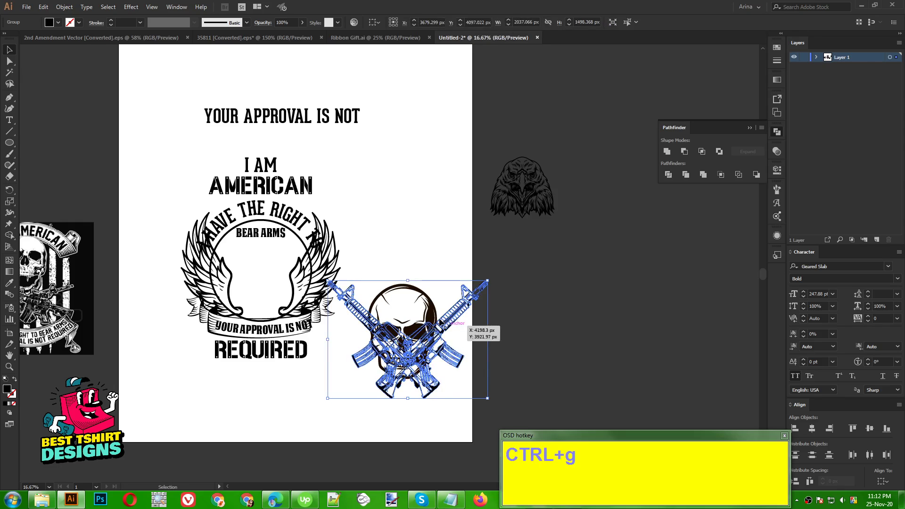
Bring the skull in front of the rifle group by cutting it and pasting it in front.
left_click(425, 309)
left_click(426, 308)
key("ctrl+x")
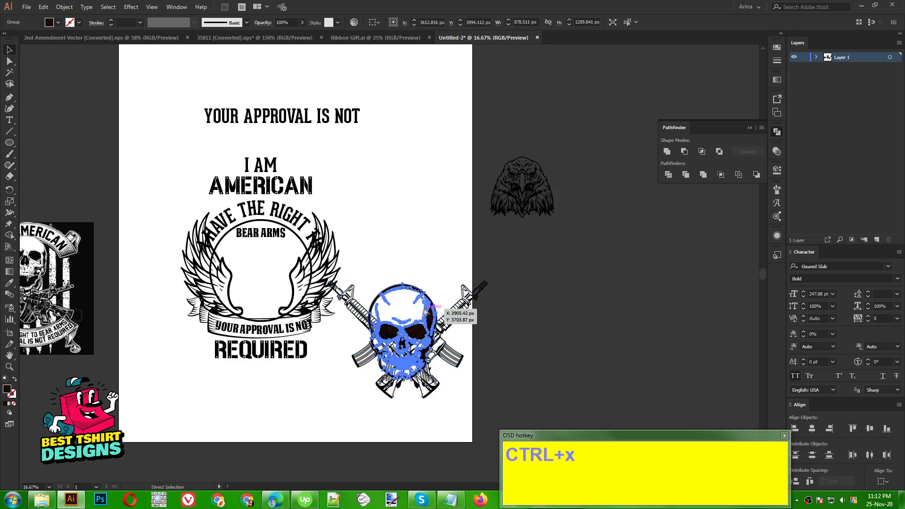
key("ctrl+f")
left_click(429, 225)
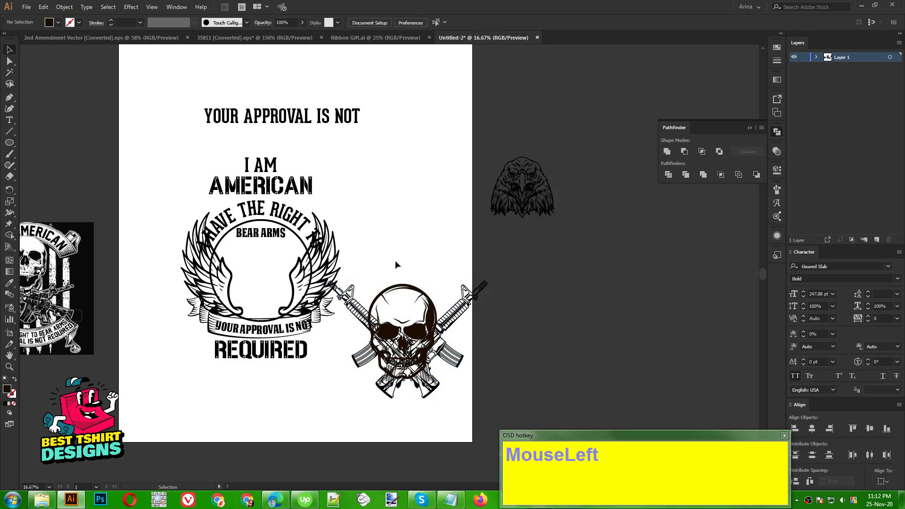
Align the skull and the rifle group to a common horizontal center.
left_click_drag(387, 253, 437, 389)
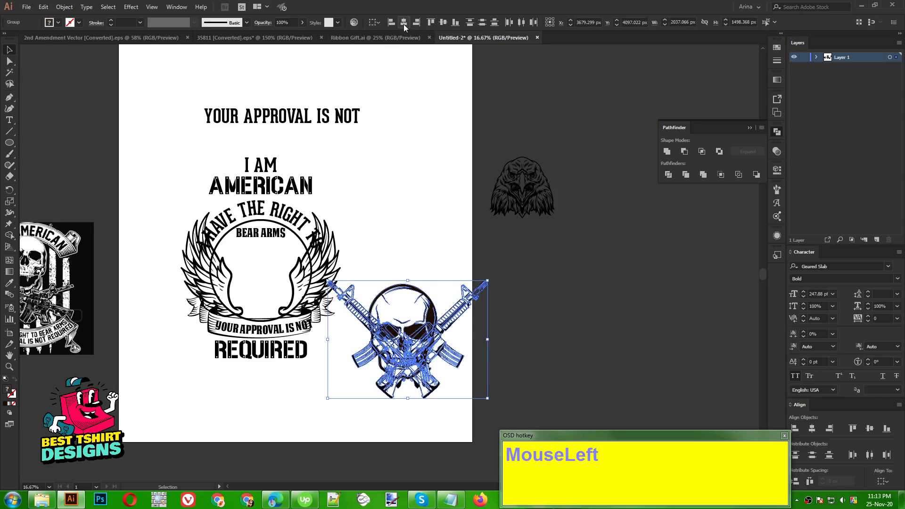
left_click(403, 22)
left_click(396, 141)
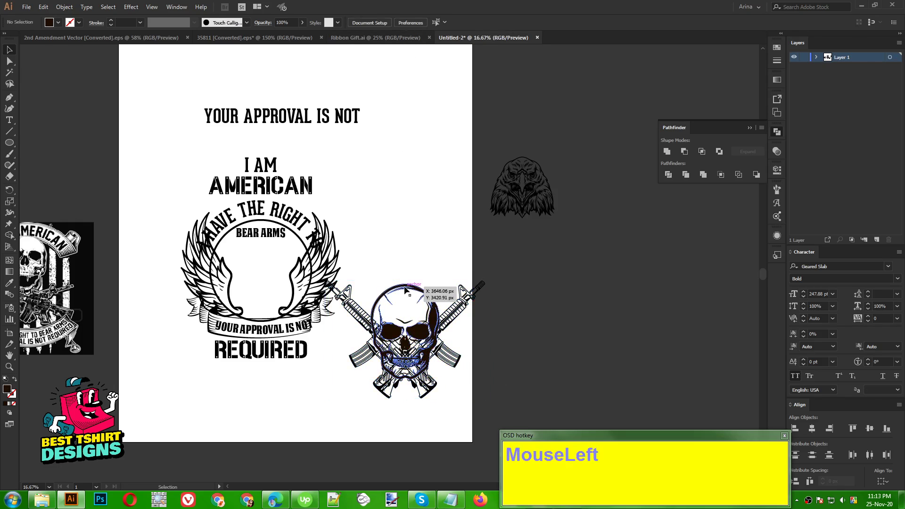
Scale the skull down proportionally to about 718 by 988 px and center it horizontally on the rifles again.
left_click(411, 375)
left_click_drag(405, 383, 423, 380)
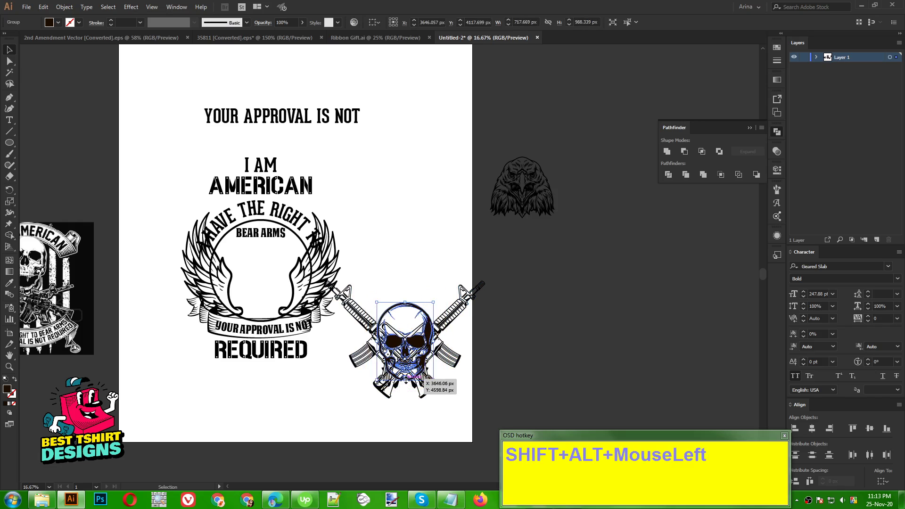
left_click(406, 272)
left_click_drag(400, 272, 423, 400)
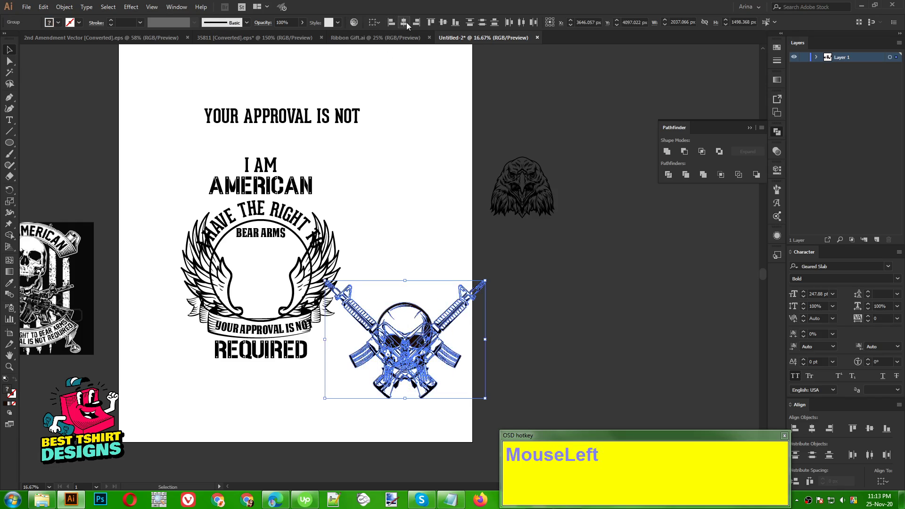
left_click(396, 302)
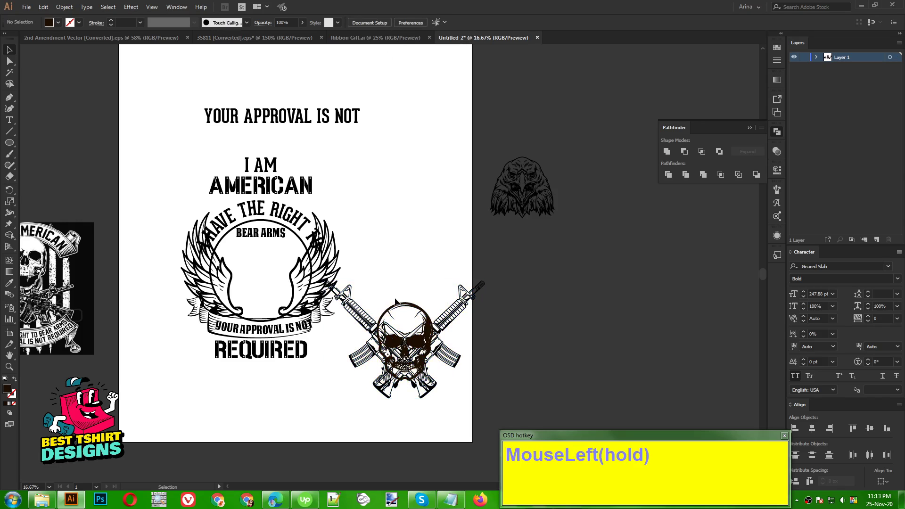
left_click(483, 366)
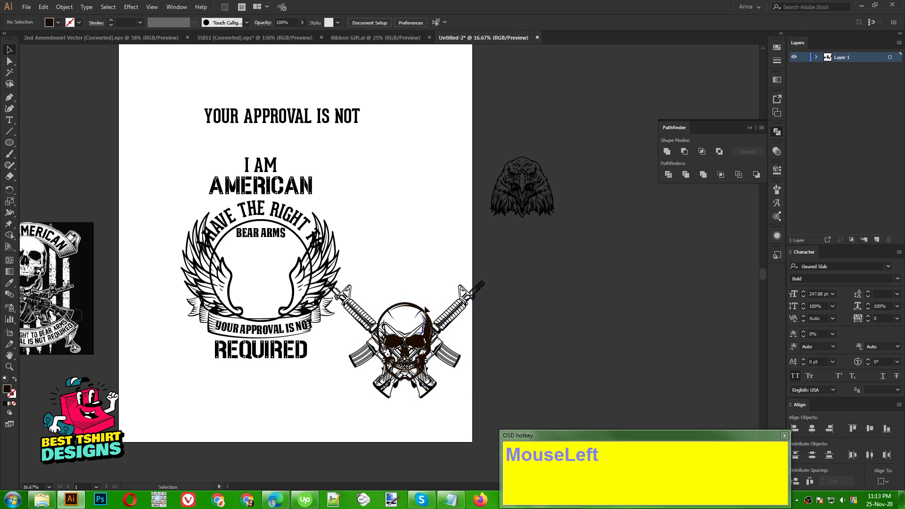
Move the skull up off the rifles to the blank area beside the eagle head.
left_click_drag(426, 310, 458, 185)
left_click(446, 326)
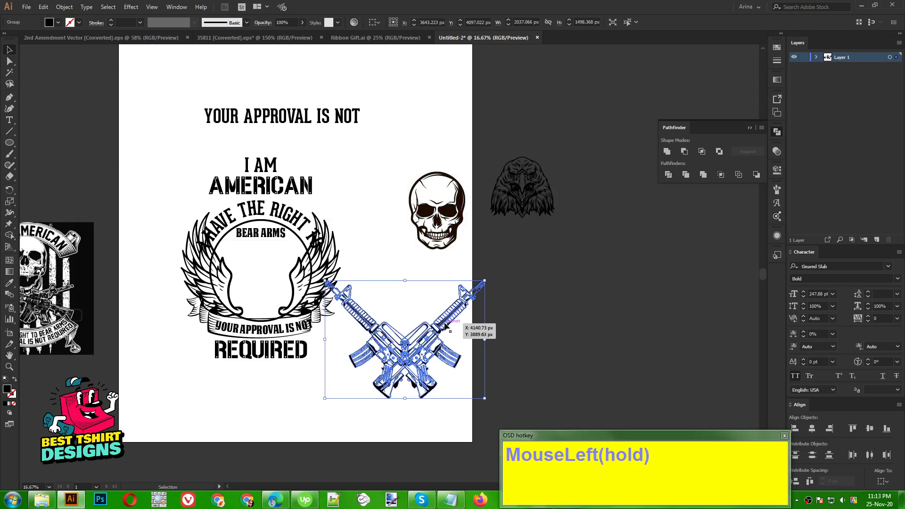
scroll(441, 389, "up", 3)
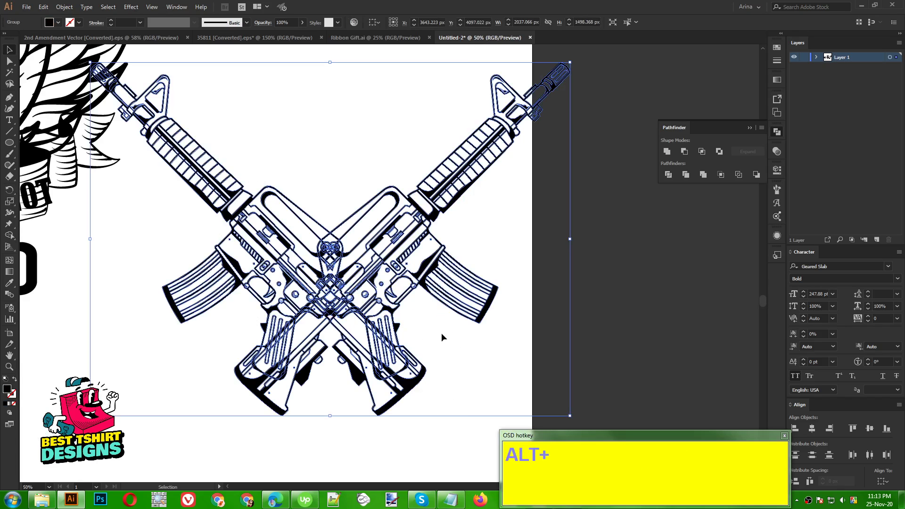
left_click(442, 333)
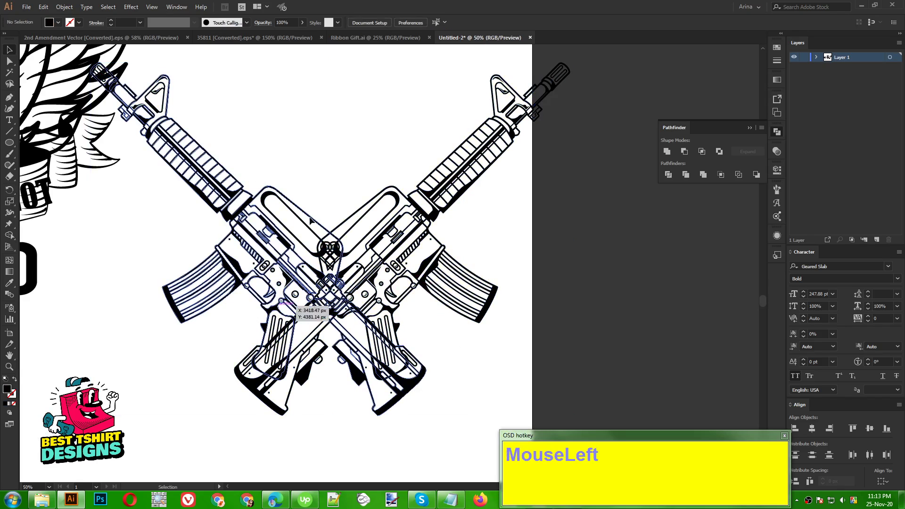
Isolate the rifle group and copy the front rifle, whose barrel points to the upper right.
double_click(412, 269)
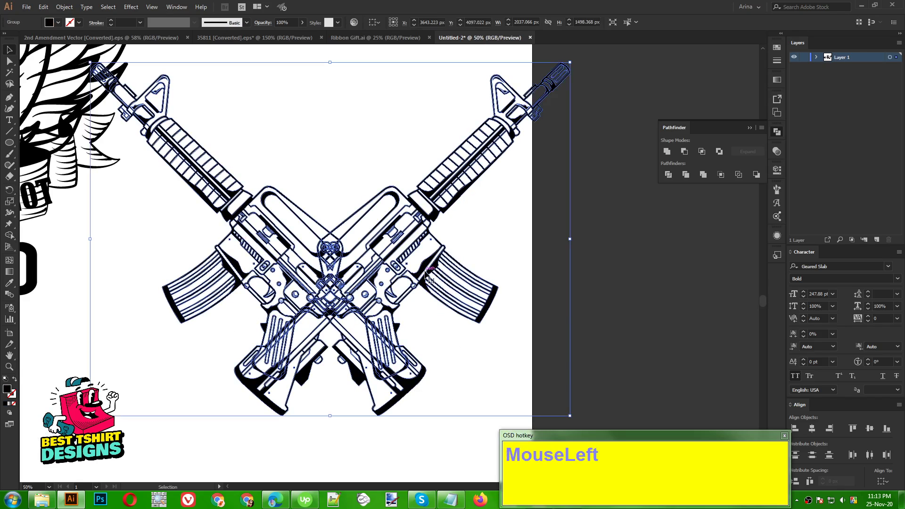
left_click(427, 275)
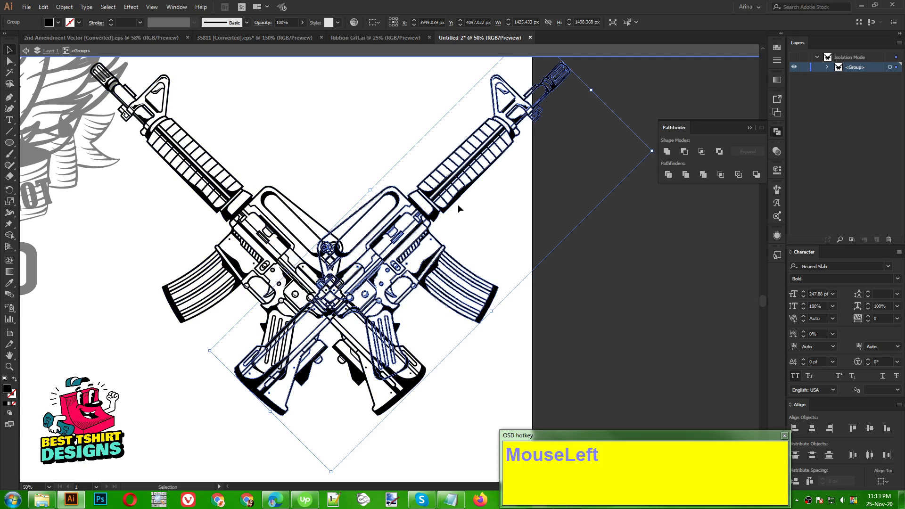
left_click(466, 183, "ctrl")
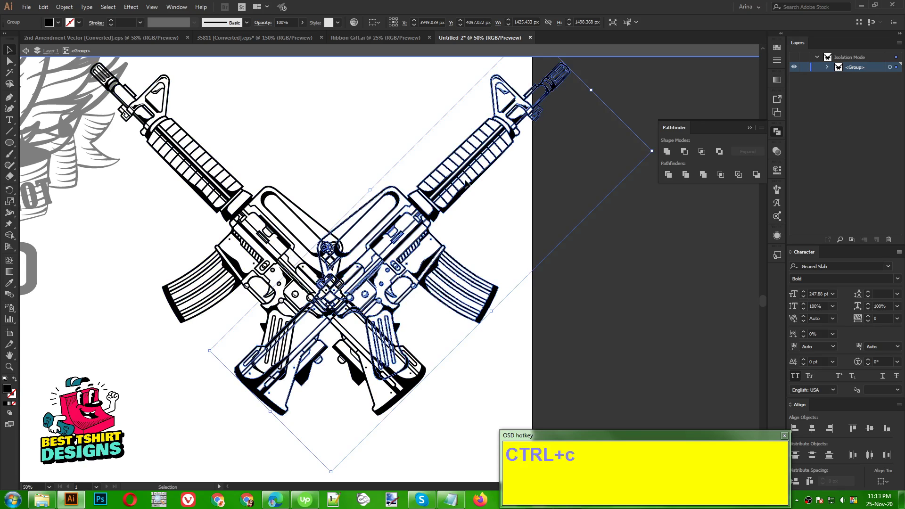
Make an opacity mask on the other rifle with Clip off and paste the copied rifle in front inside the mask.
left_click(299, 239)
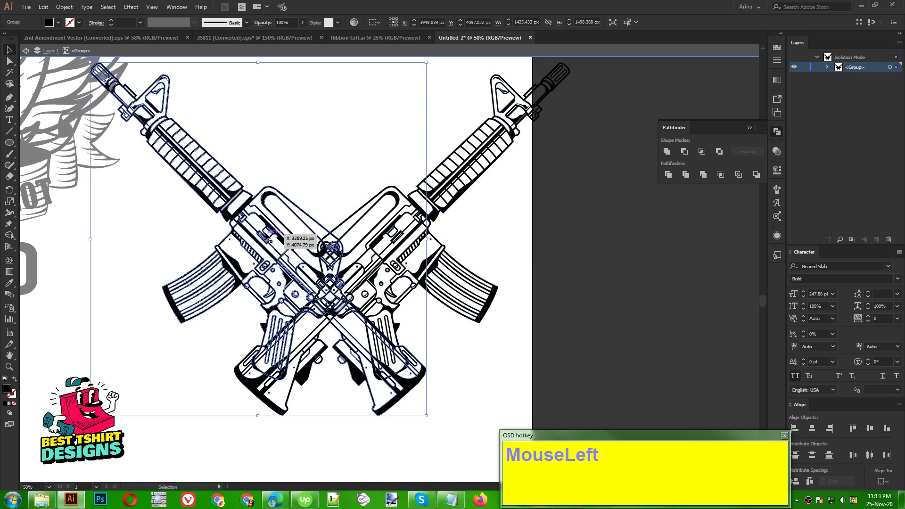
left_click(777, 150)
left_click(743, 177)
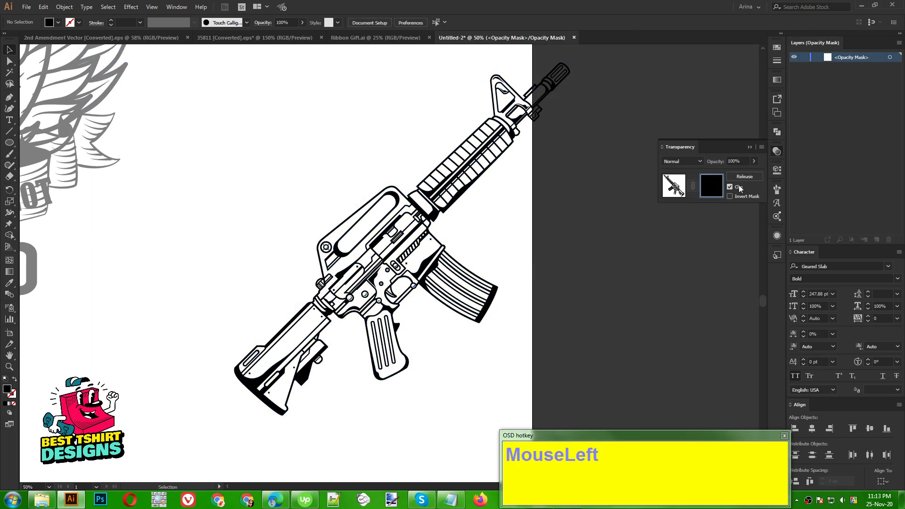
left_click(739, 187)
key("ctrl+f")
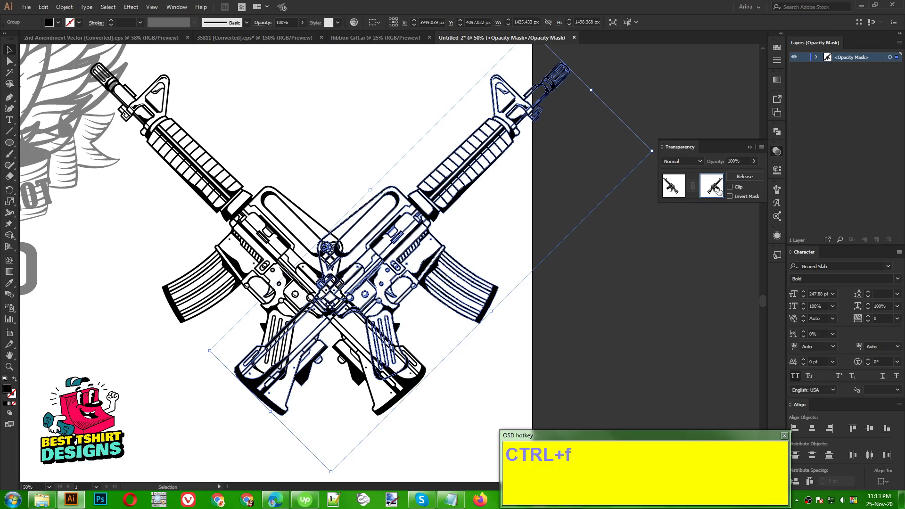
Unite the rifle inside the opacity mask into one solid silhouette, then exit mask editing and group isolation.
left_click(777, 132)
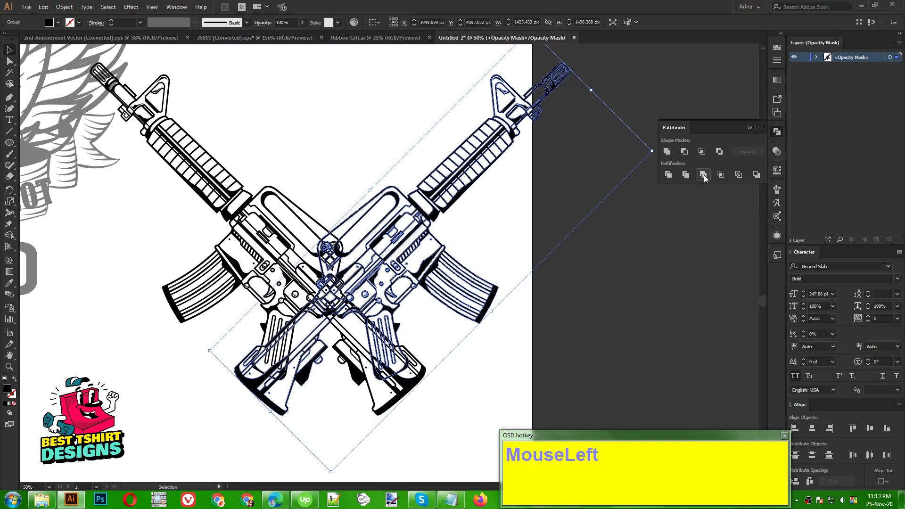
left_click(667, 152)
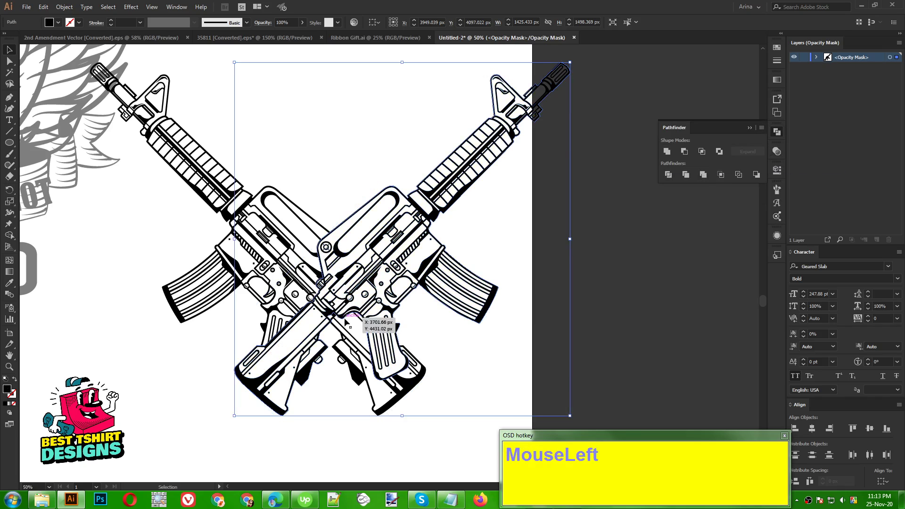
left_click(776, 152)
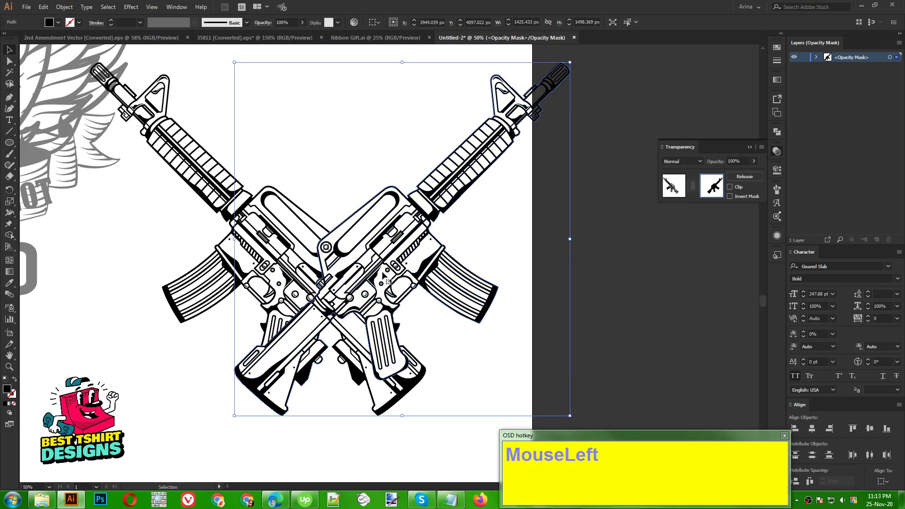
left_click(674, 186)
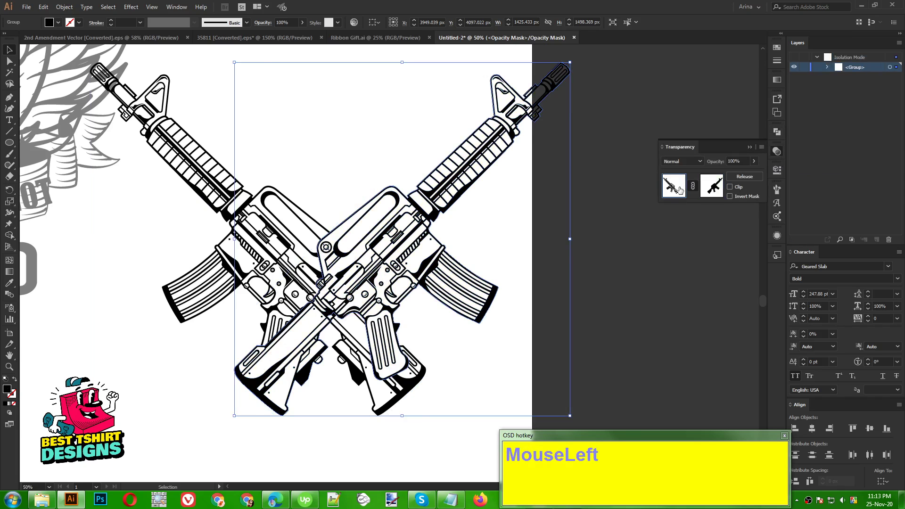
double_click(511, 259)
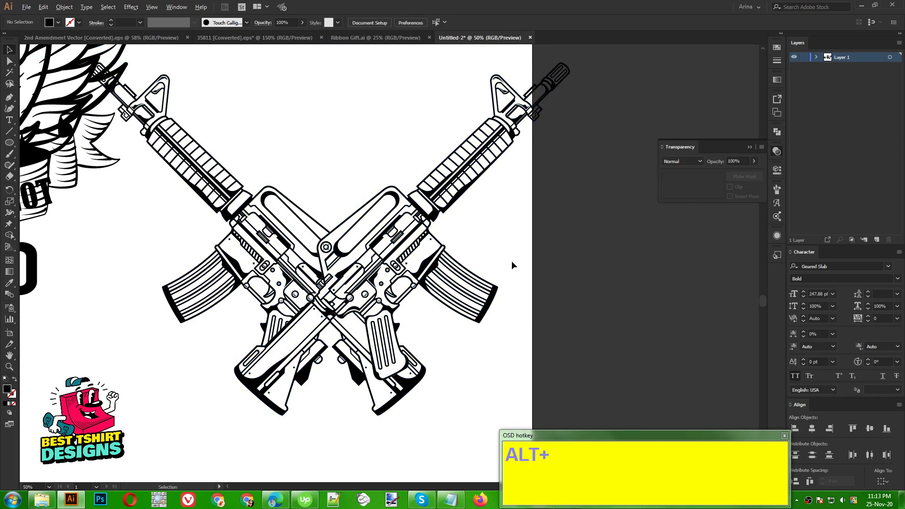
Move the crossed rifles over the circle between the wings, at about X 1810 px, Y 3269 px.
scroll(511, 261, "down", 2, "alt")
scroll(511, 262, "up", 1)
scroll(511, 262, "up", 1)
left_click_drag(404, 228, 236, 237)
scroll(238, 271, "up", 2)
scroll(238, 272, "down", 1, "alt")
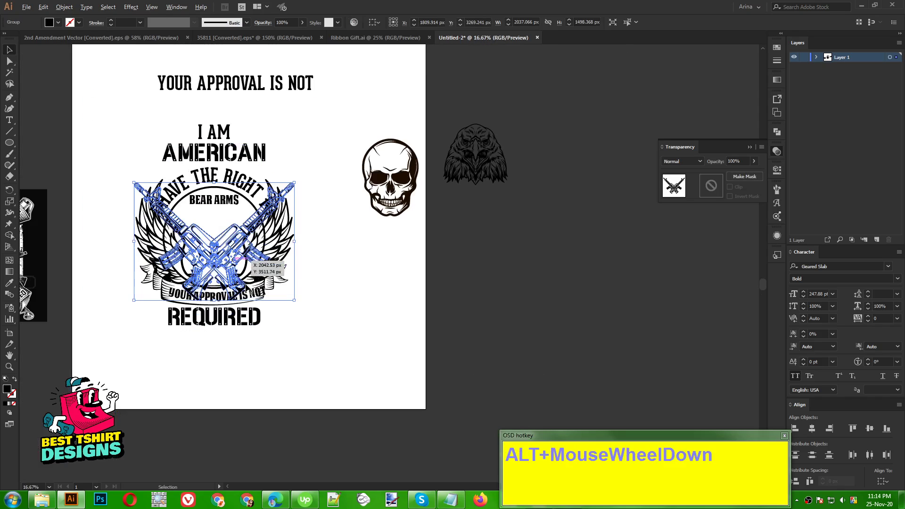
Align the rifles, wings, circle, ribbon and slogan text from "I AM" to "REQUIRED" to a common horizontal center.
left_click(302, 359)
left_click_drag(302, 358, 129, 115)
left_click(317, 25)
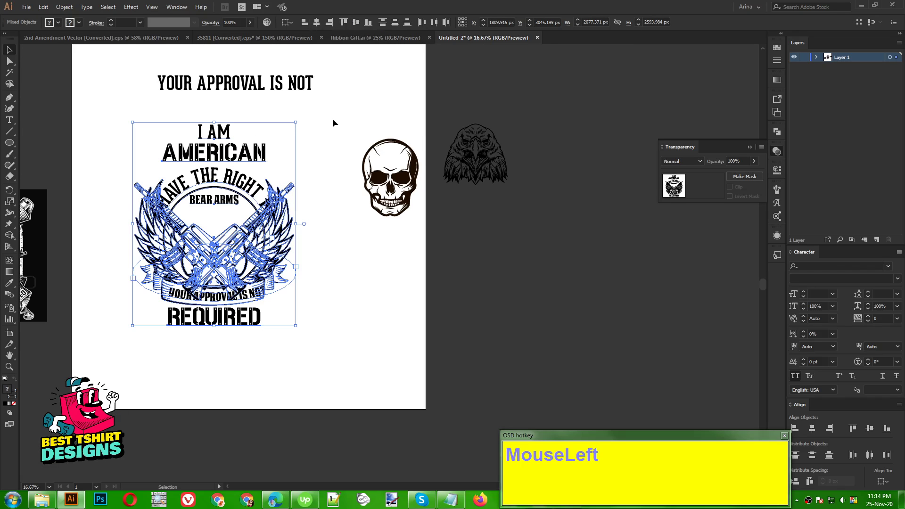
left_click(303, 138)
Place the skull over the crossed rifles at about X 1820 px, Y 3310 px, and move "BEAR ARMS" to the blank area beside the design.
scroll(180, 200, "up", 2, "alt")
scroll(180, 201, "up", 1)
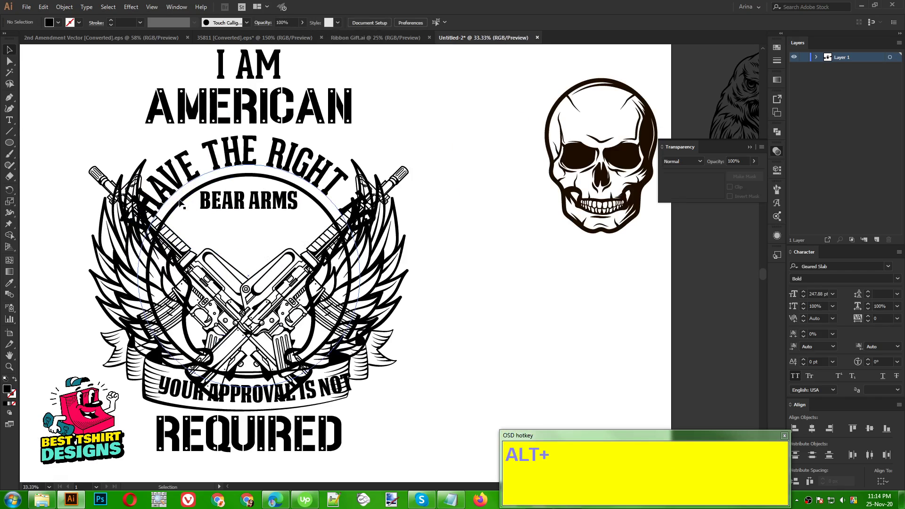
left_click_drag(586, 183, 255, 314)
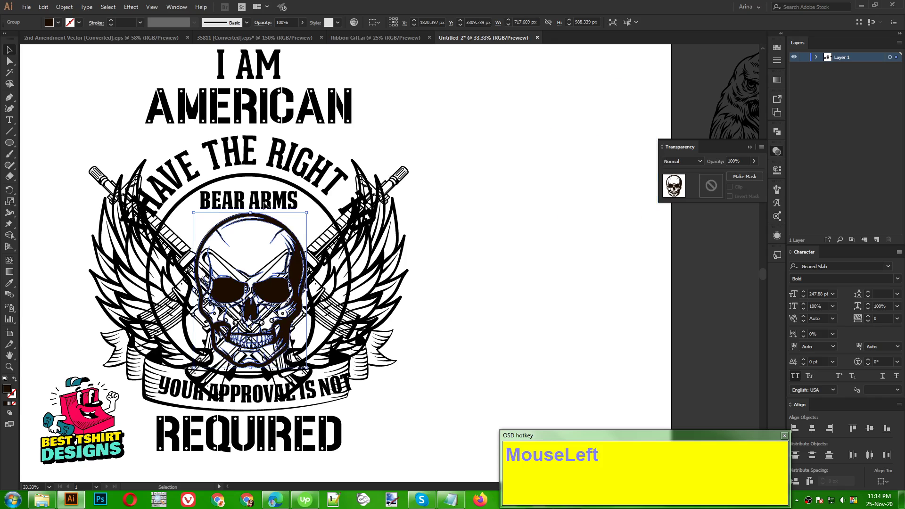
left_click_drag(266, 205, 581, 255)
Duplicate the arched "I HAVE THE RIGHT TO" text in place and scale the copy down inside the circle to about 956 px wide.
left_click(283, 166)
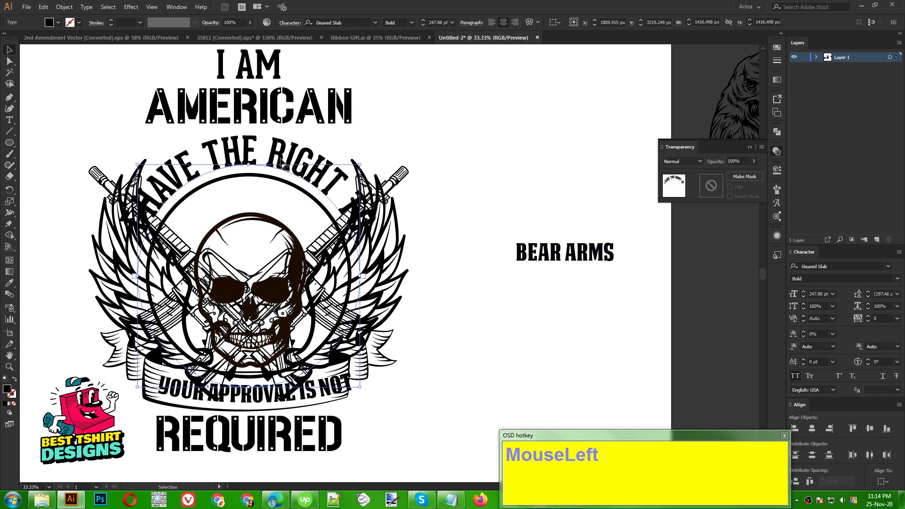
key("ctrl+c")
key("ctrl+f")
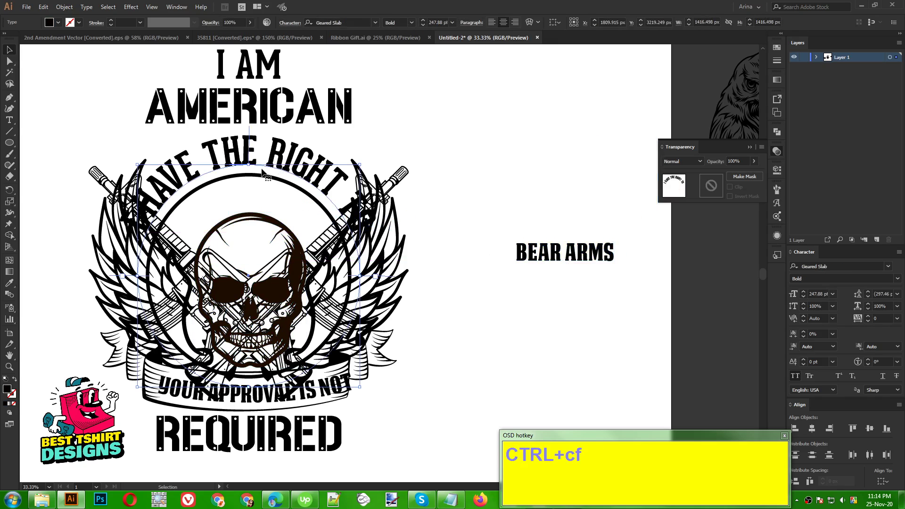
left_click_drag(250, 167, 250, 202)
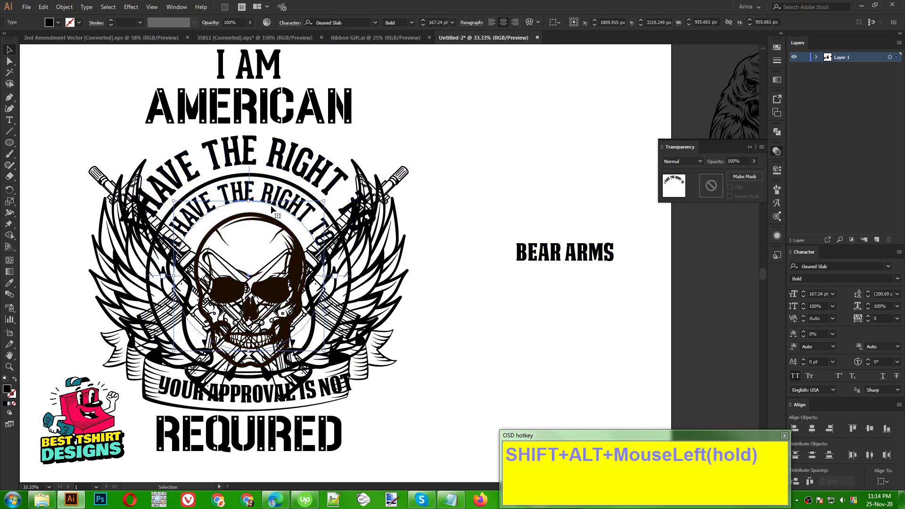
Cut the loose "BEAR ARMS" text and paste it over the smaller arched "I HAVE THE RIGHT TO" text inside the circle.
left_click(569, 257)
key("ctrl+c")
key("ctrl+x")
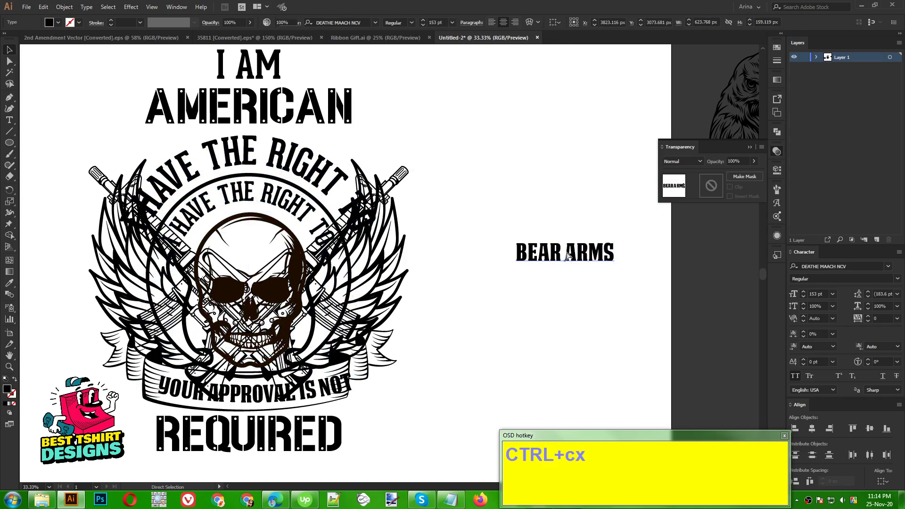
triple_click(255, 195)
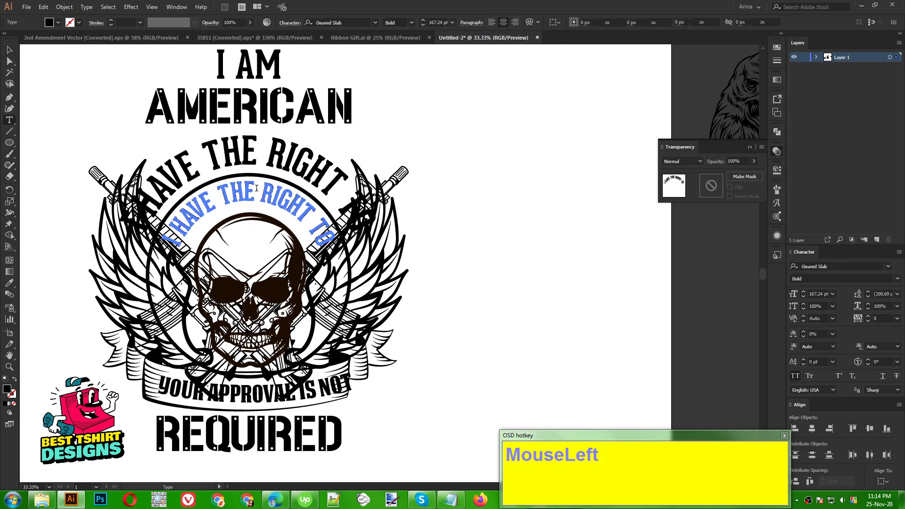
key("ctrl")
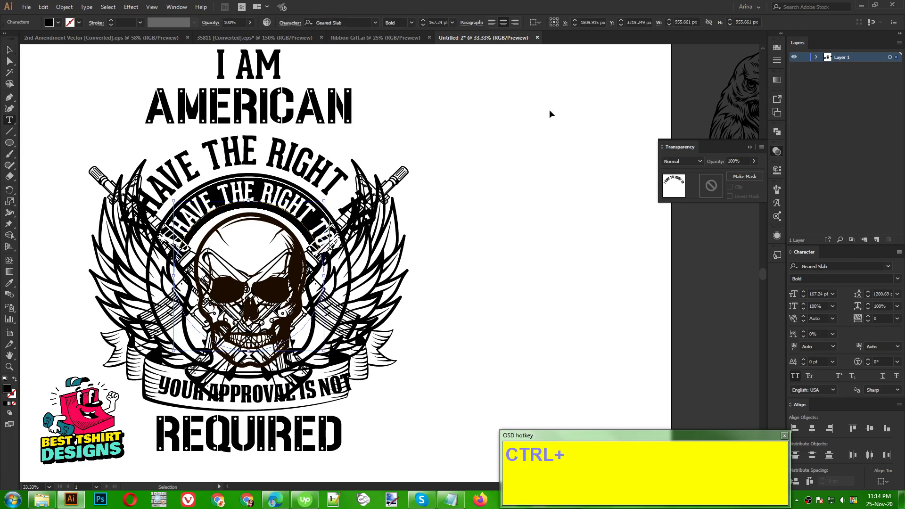
key("ctrl+v")
left_click(9, 50)
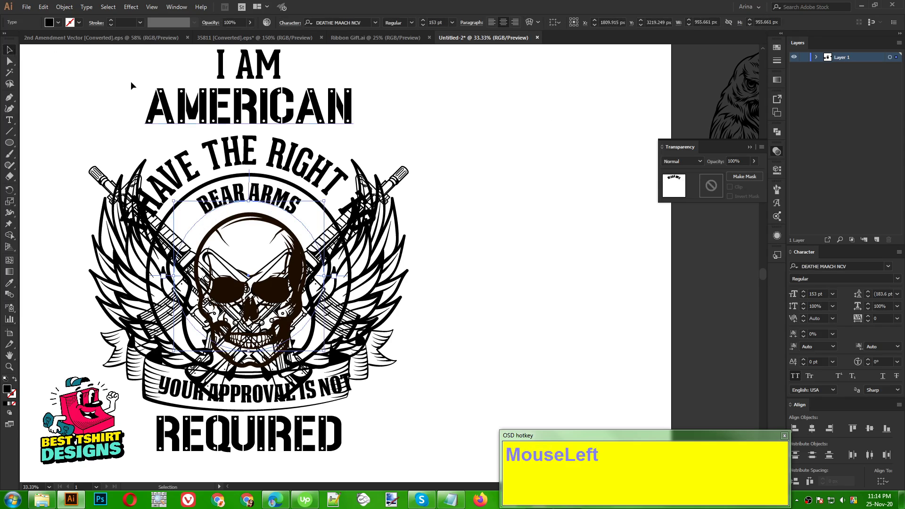
Set the arched "BEAR ARMS" text to 210 pt size, -30 pt baseline shift and 50 tracking.
scroll(438, 23, "up", 6)
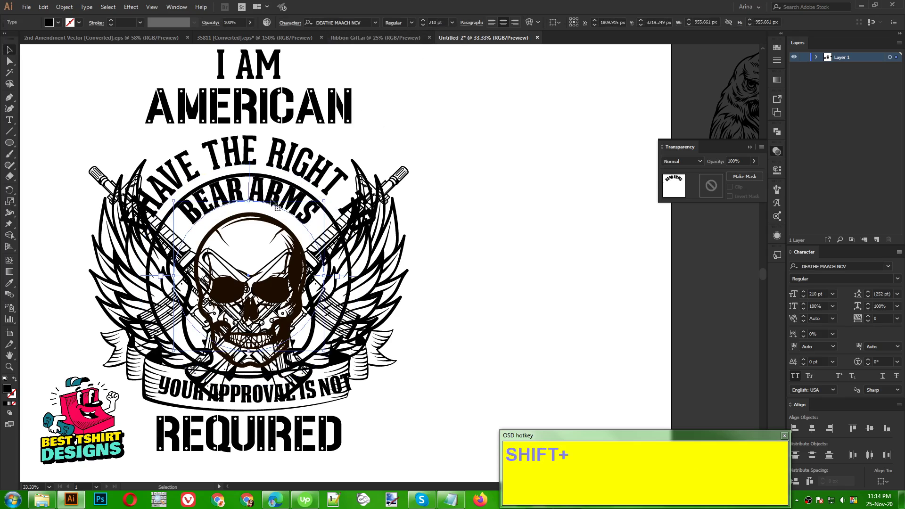
scroll(816, 360, "down", 3)
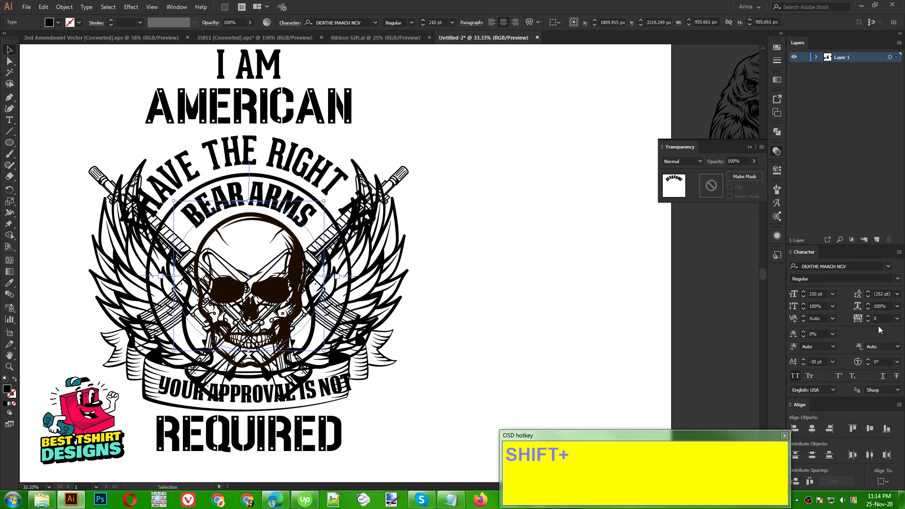
scroll(887, 320, "up", 5)
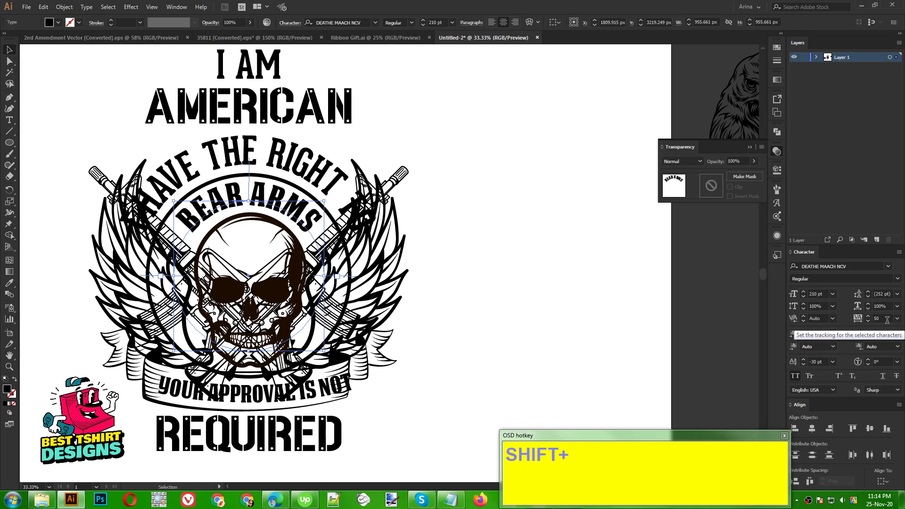
left_click(539, 297)
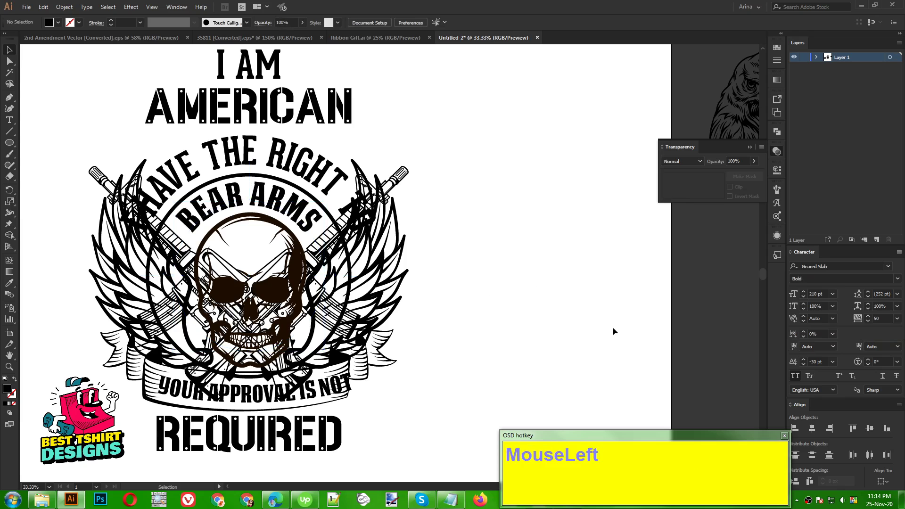
Align the skull with the whole design, from "I AM" to "REQUIRED", on a common horizontal center.
scroll(310, 231, "up", 1, "alt")
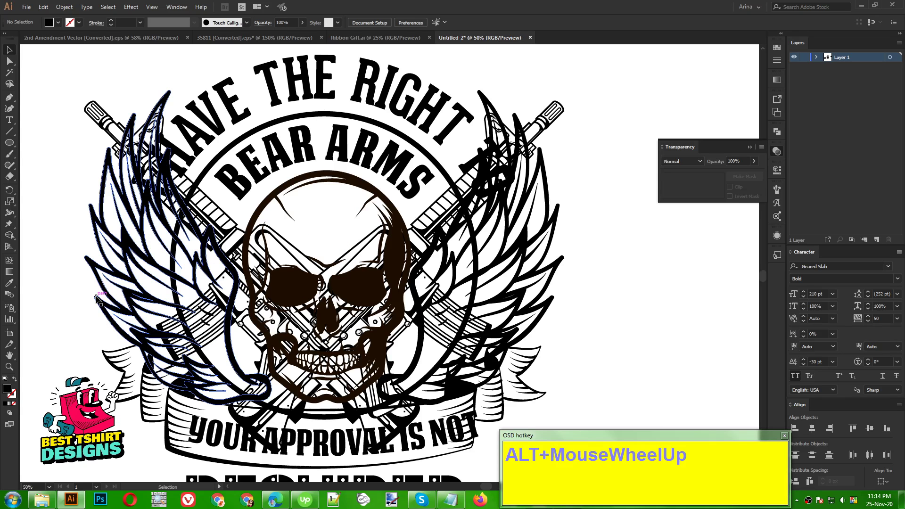
scroll(304, 228, "down", 1, "alt")
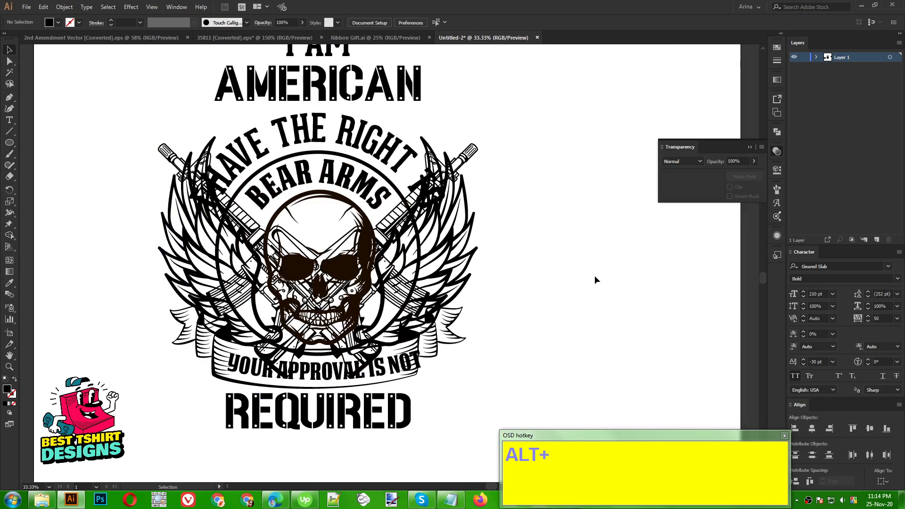
left_click(595, 276)
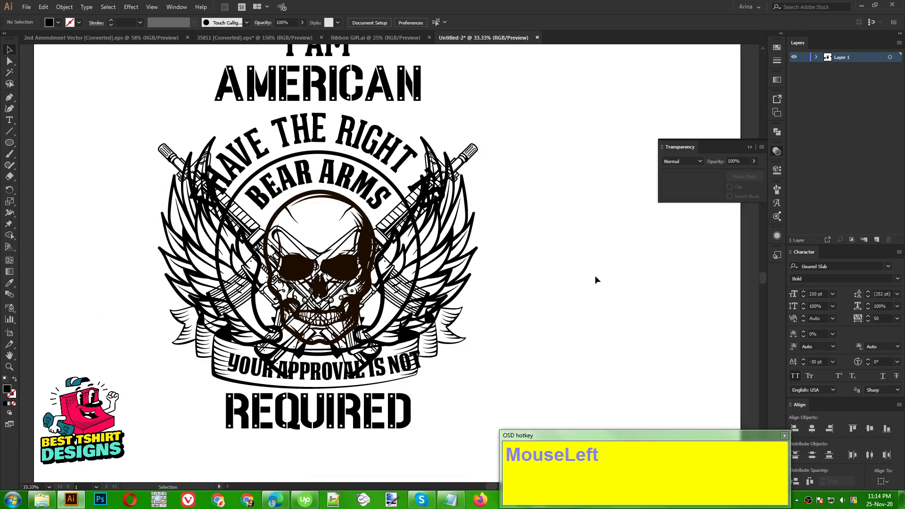
left_click(347, 264)
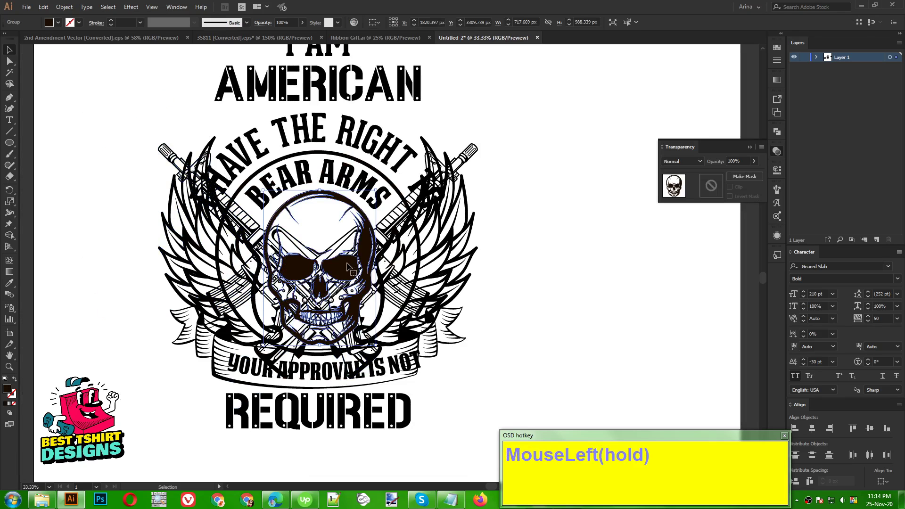
scroll(284, 273, "down", 1, "alt")
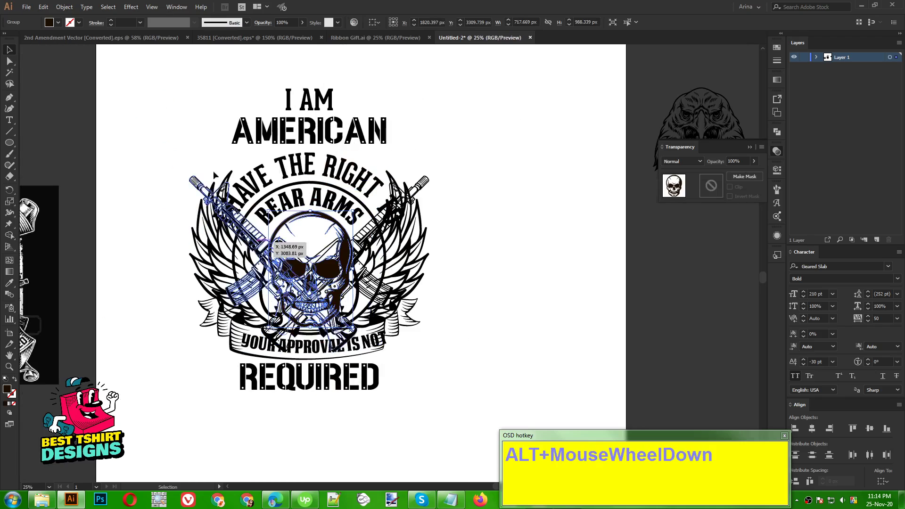
left_click_drag(188, 85, 453, 418)
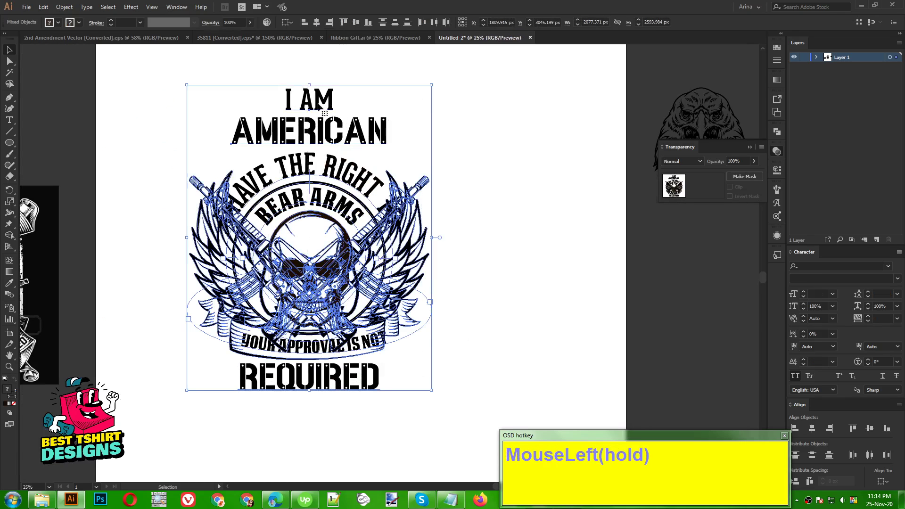
left_click(318, 24)
left_click(505, 224)
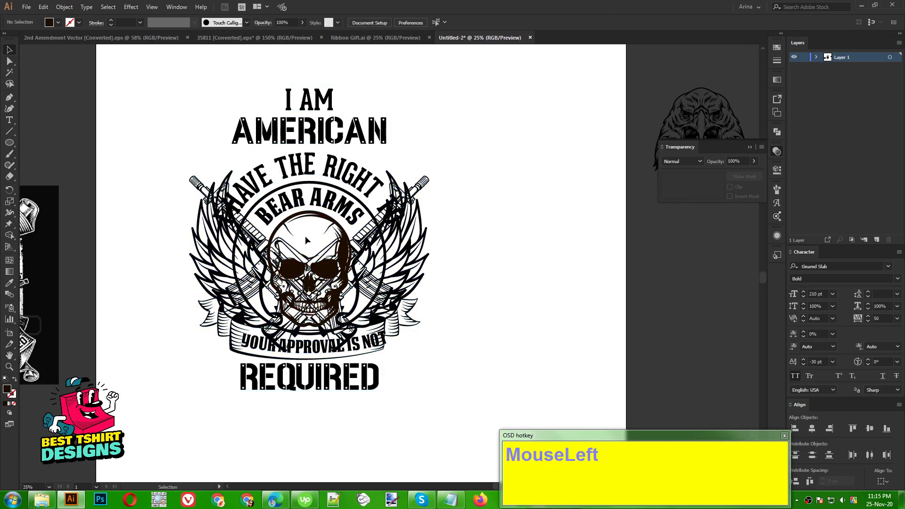
Copy the skull, create a non-clipping opacity mask on the crossed rifles and paste the skull in place inside the mask.
scroll(307, 237, "up", 1, "alt")
left_click(308, 238)
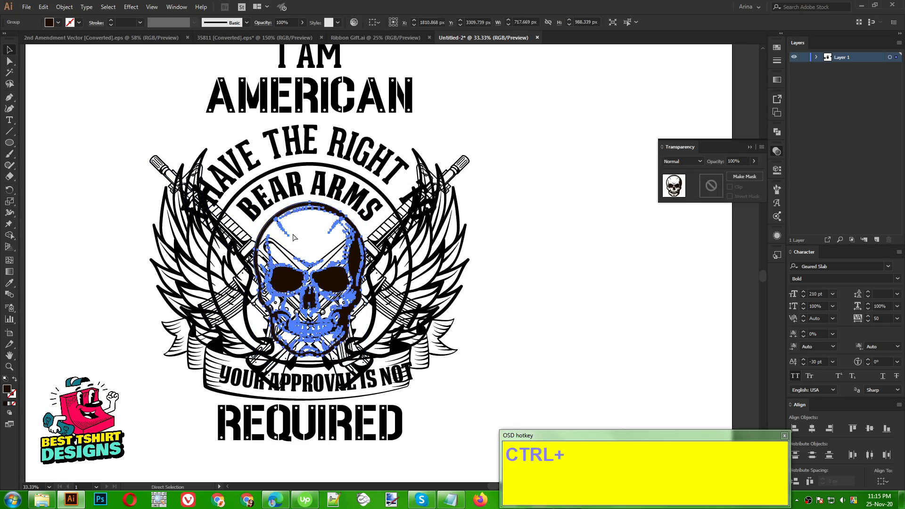
key("ctrl+c")
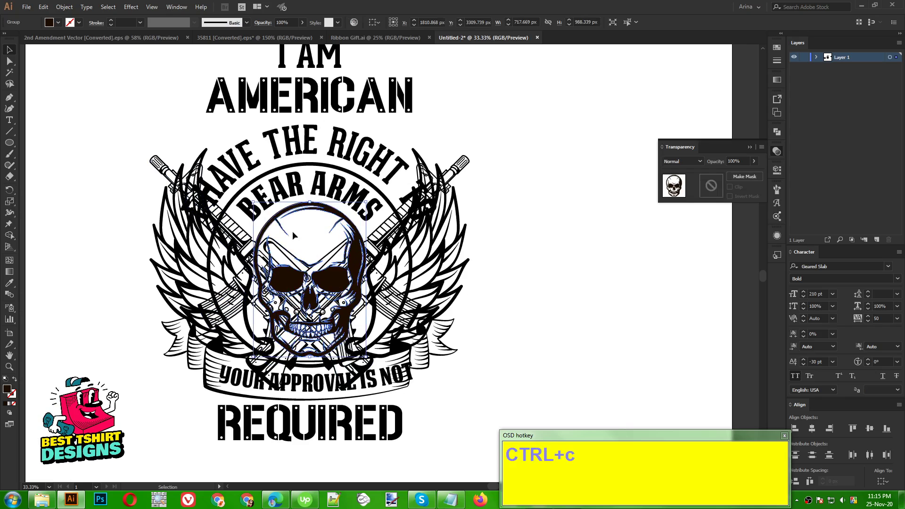
left_click(383, 254)
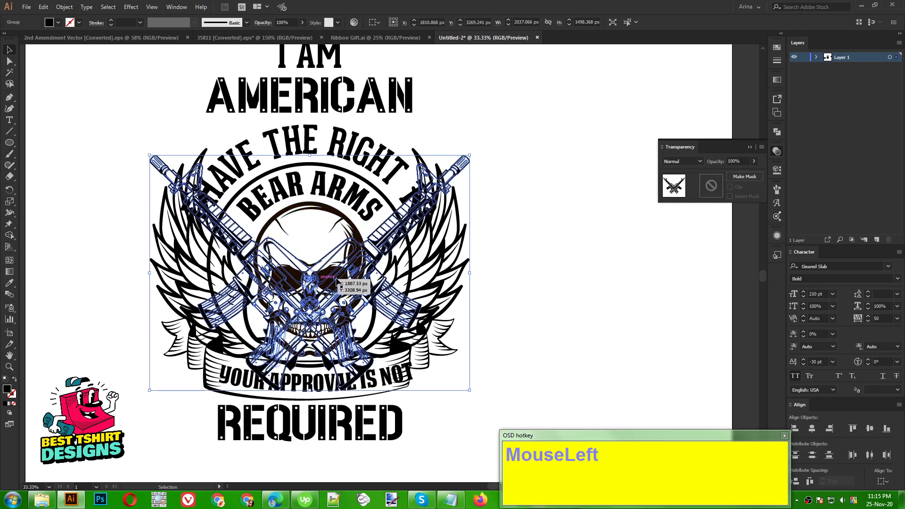
left_click(720, 187)
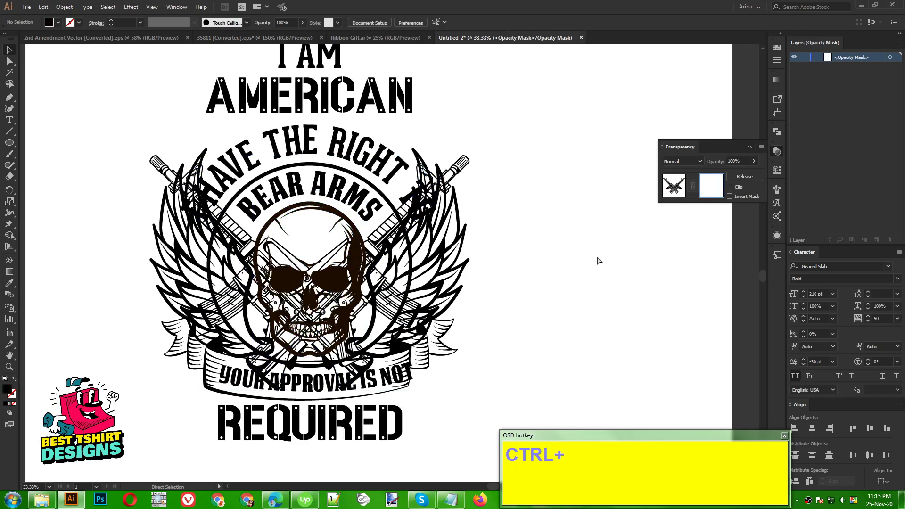
key("ctrl+f")
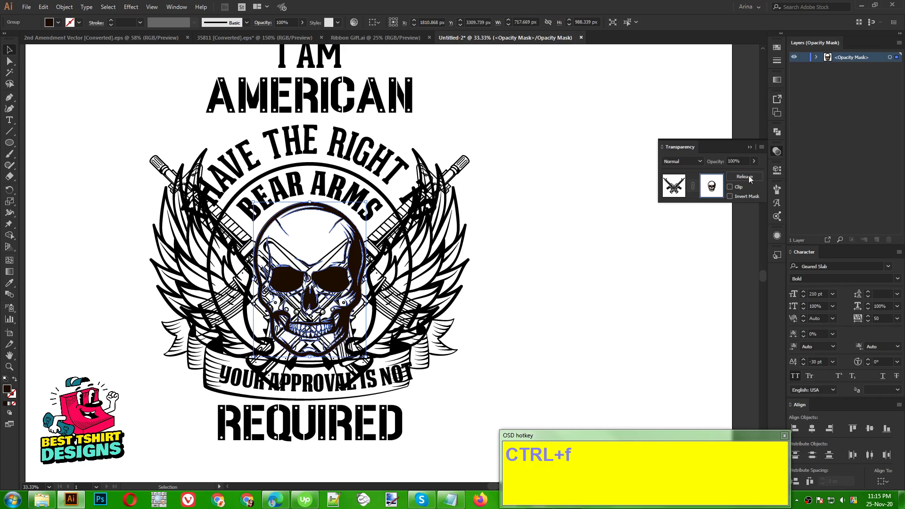
Unite the skull copy inside the opacity mask into one solid silhouette and check how it hides the rifles behind the skull.
left_click(777, 133)
left_click(666, 152)
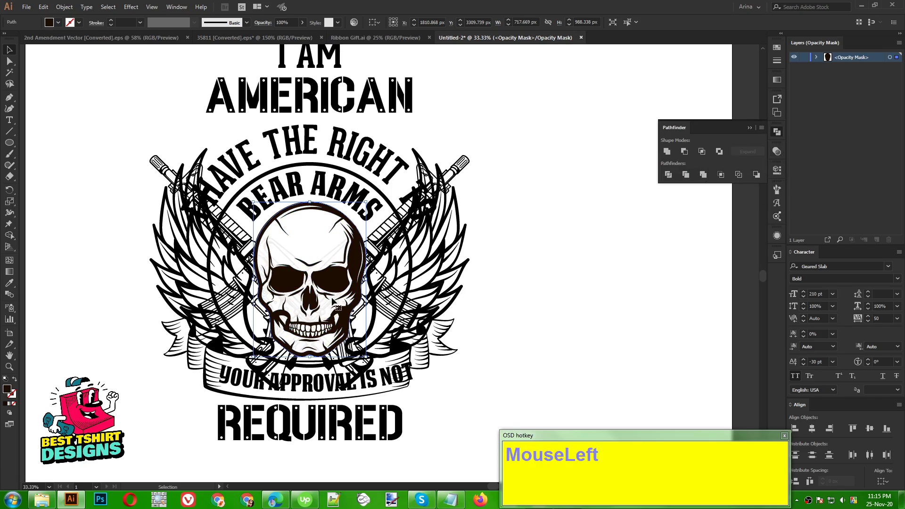
left_click_drag(127, 150, 315, 336)
scroll(314, 335, "up", 3, "alt")
scroll(312, 336, "up", 3, "alt")
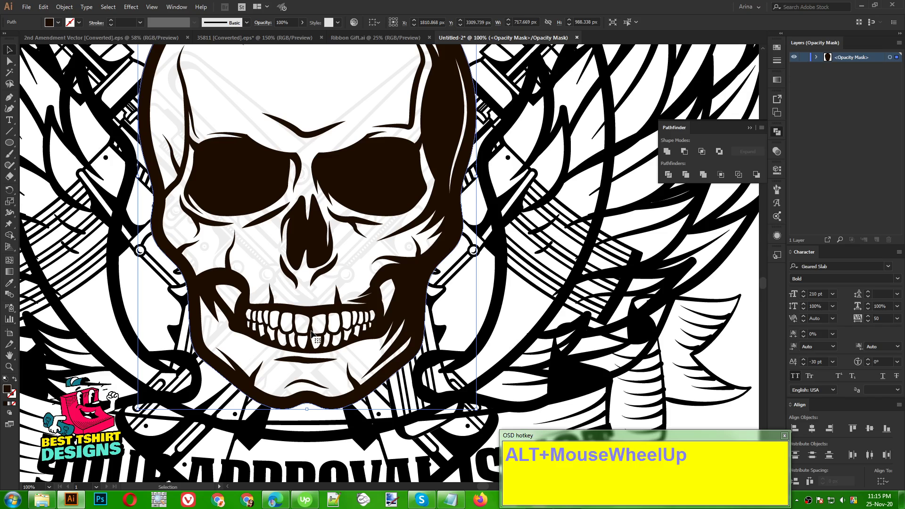
scroll(283, 240, "up", 2)
scroll(283, 241, "down", 5, "alt")
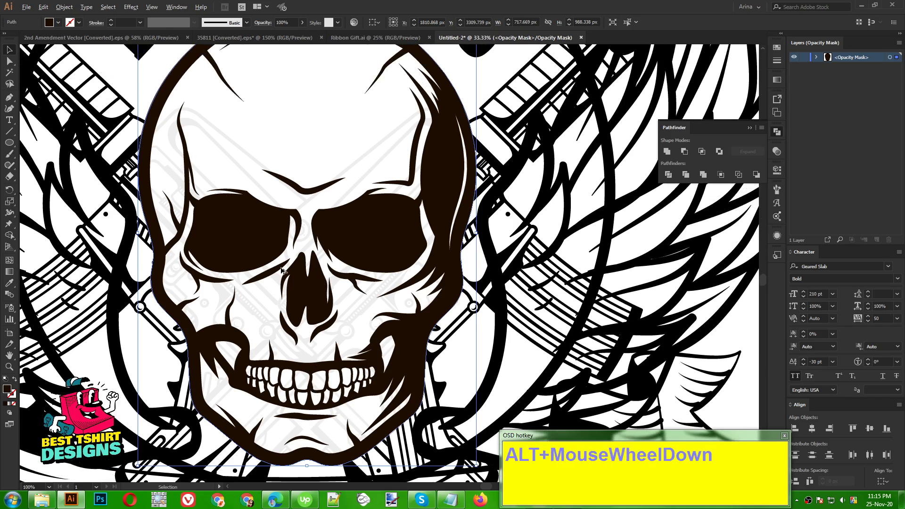
left_click(469, 303)
left_click_drag(420, 358, 229, 153)
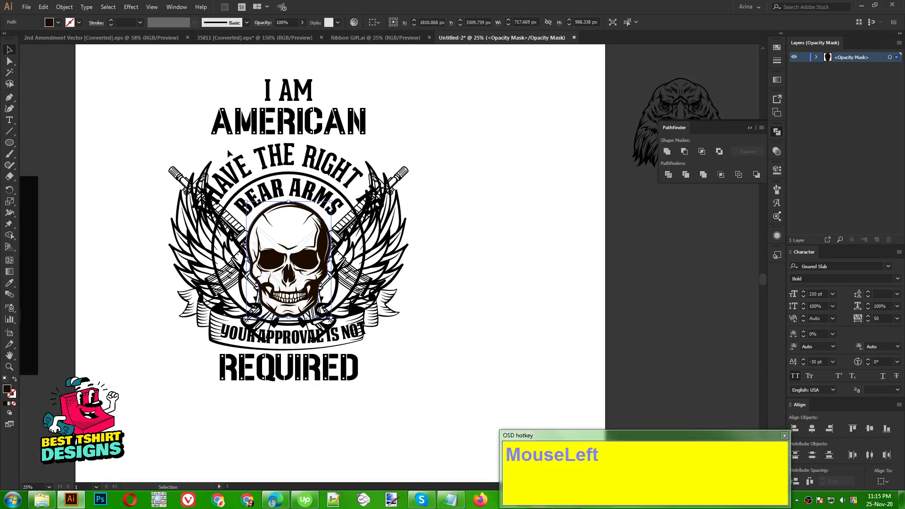
Fill the mask's skull silhouette with pure black and return from the opacity mask to the artwork.
left_click(57, 22)
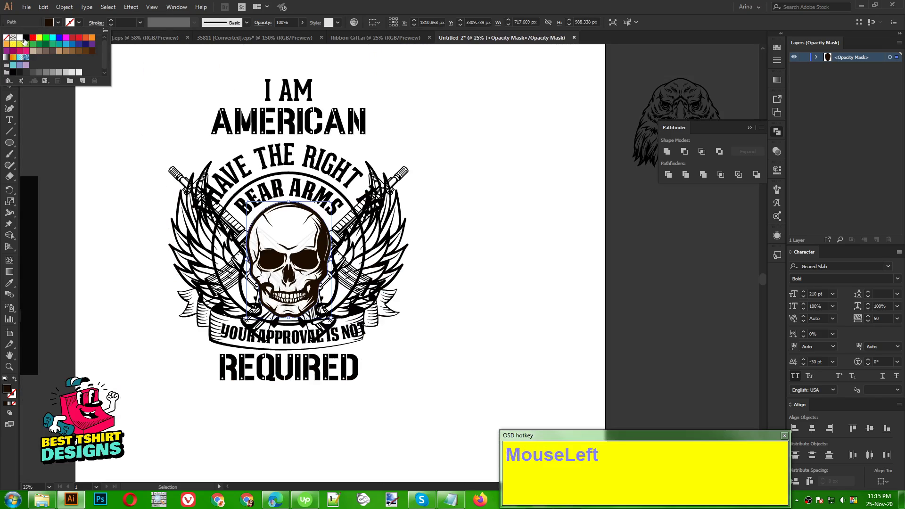
left_click(27, 38)
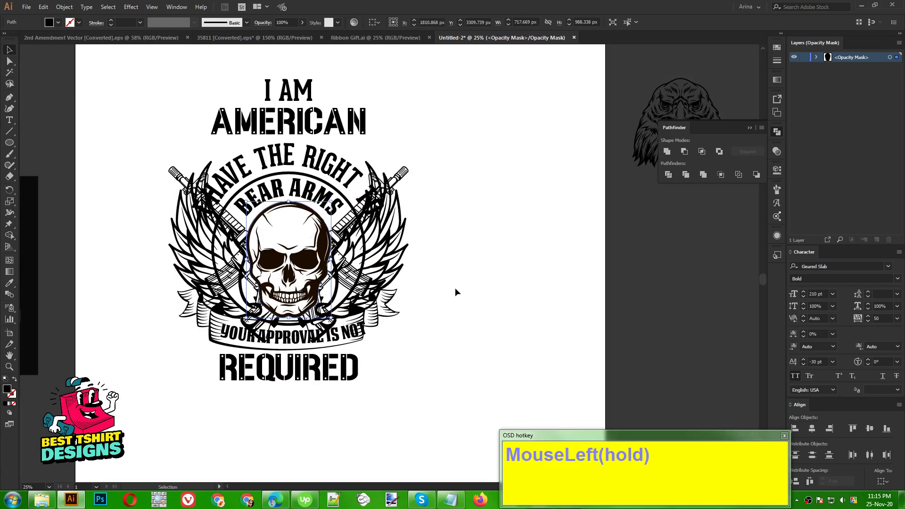
left_click(754, 185)
left_click(777, 151)
left_click(682, 187)
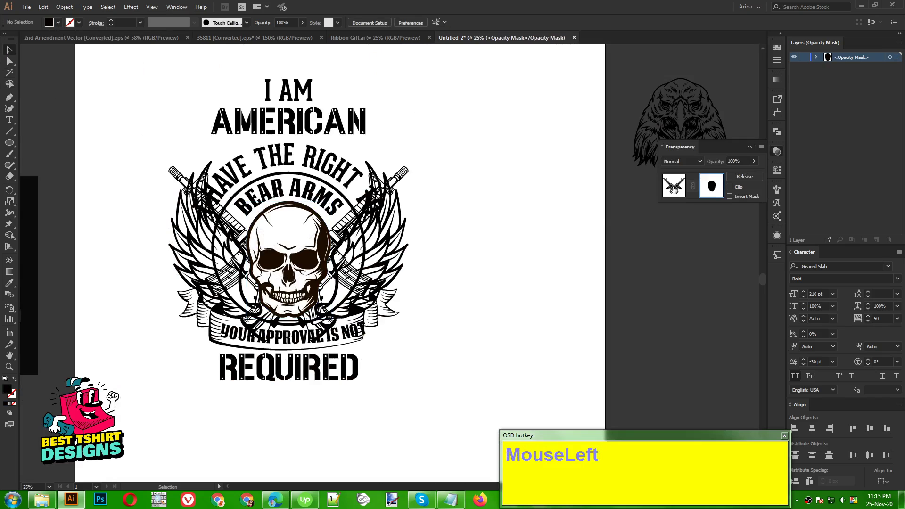
left_click(462, 333)
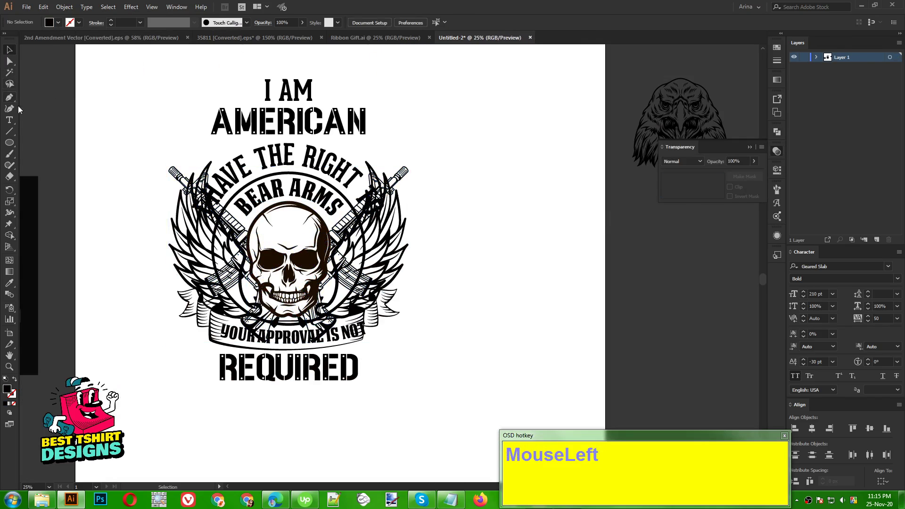
Select all shapes matching the skull's dark fill with the Magic Wand tool and set their fill to Black.
left_click(9, 73)
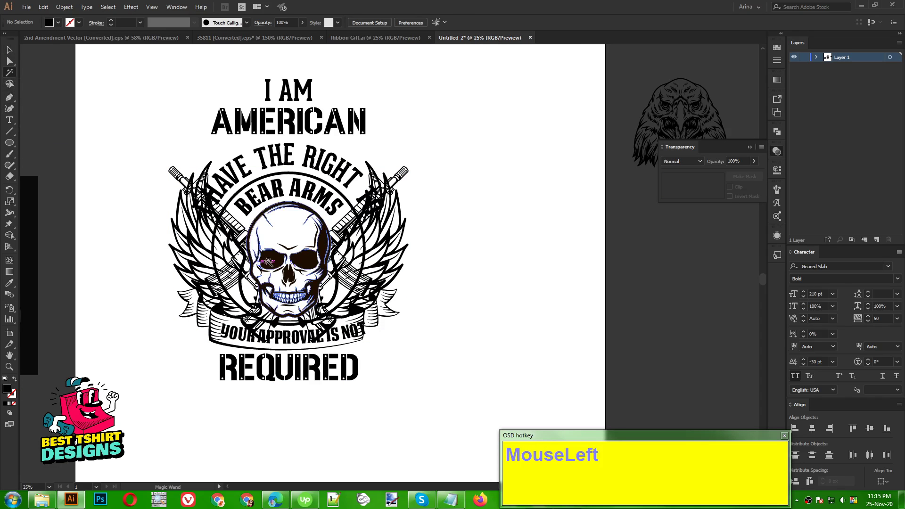
left_click(299, 258)
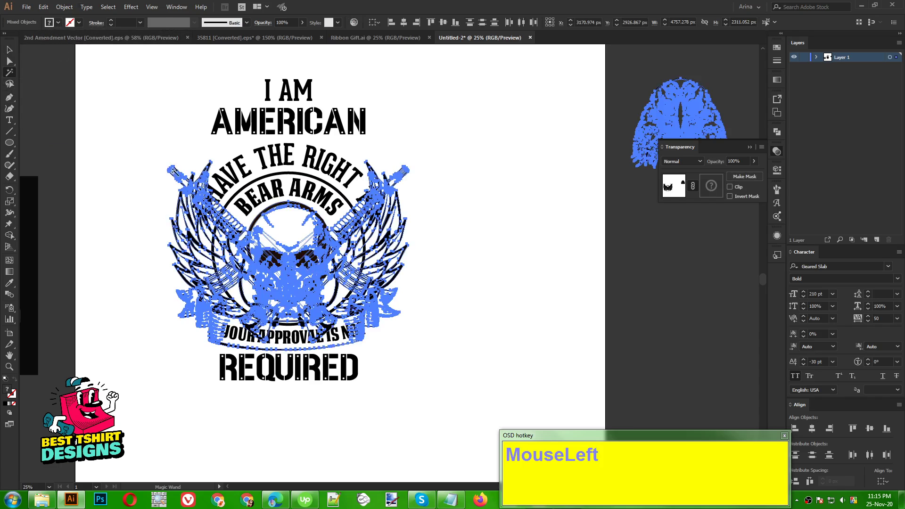
left_click(58, 22)
left_click(26, 39)
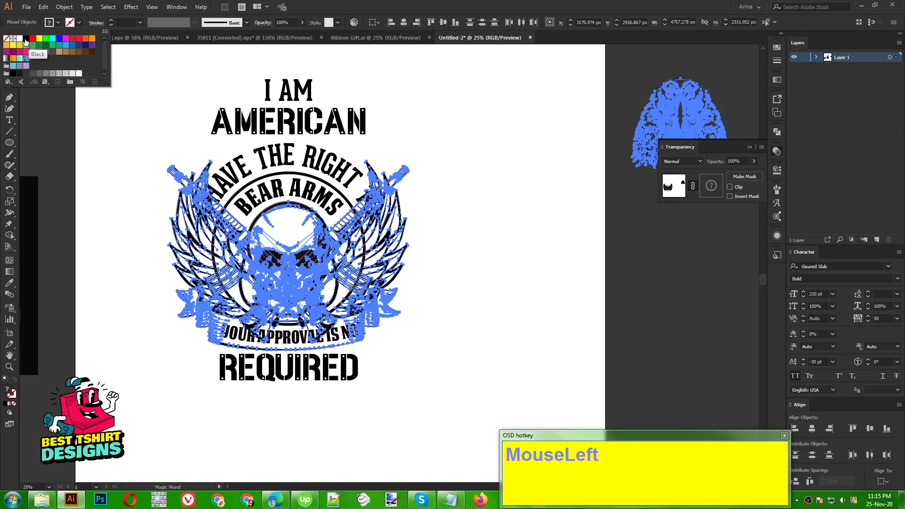
left_click(90, 186)
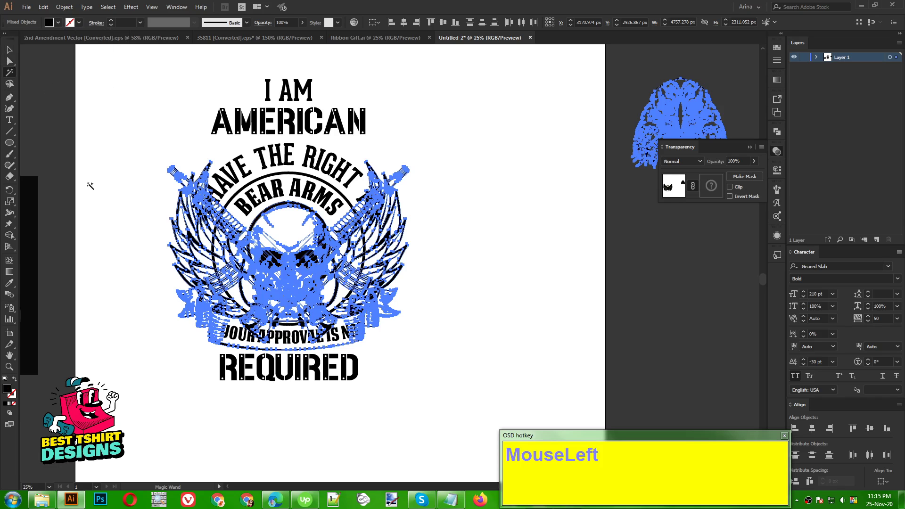
key("v")
left_click(460, 293)
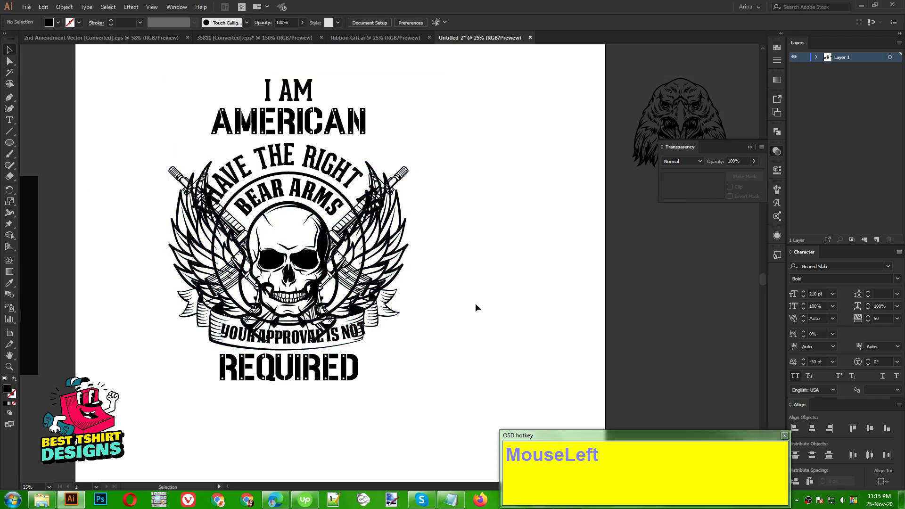
scroll(265, 238, "up", 1, "alt")
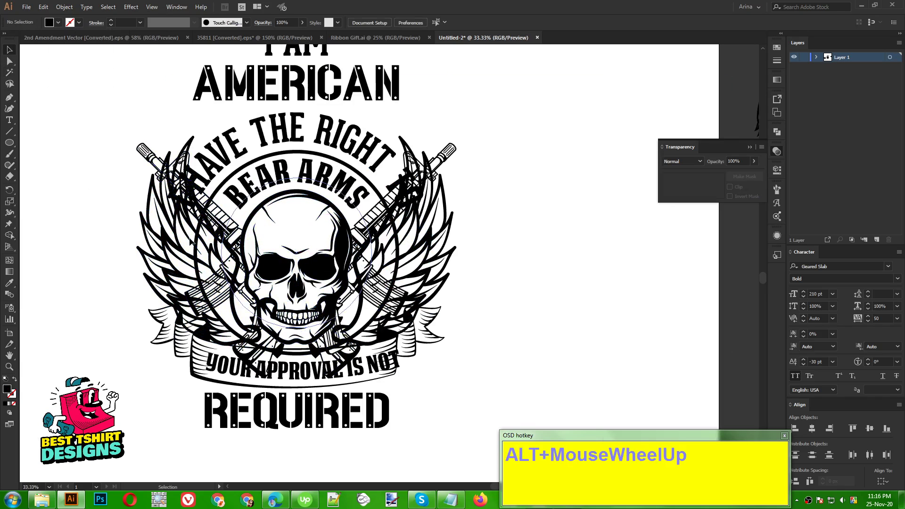
left_click(562, 318)
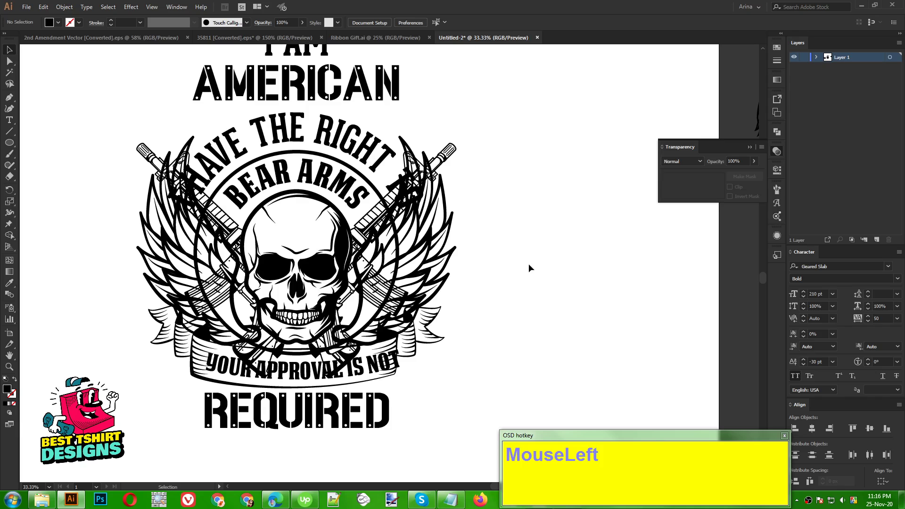
Convert the arched "I HAVE THE RIGHT TO" text to outlines.
left_click(562, 371)
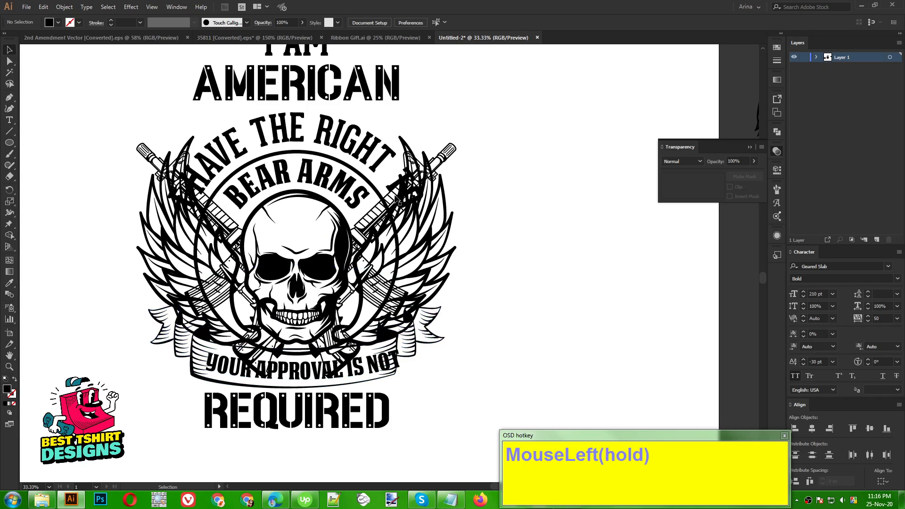
left_click(371, 185)
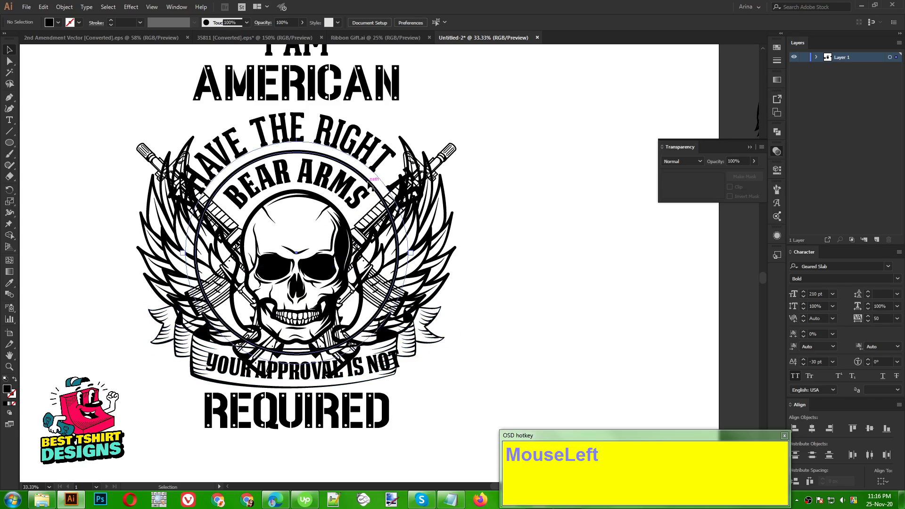
left_click(525, 263)
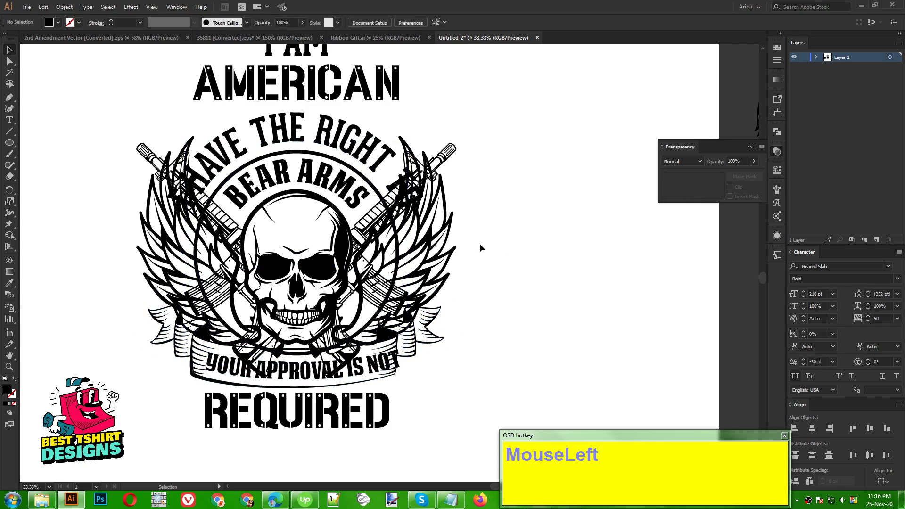
left_click(287, 150)
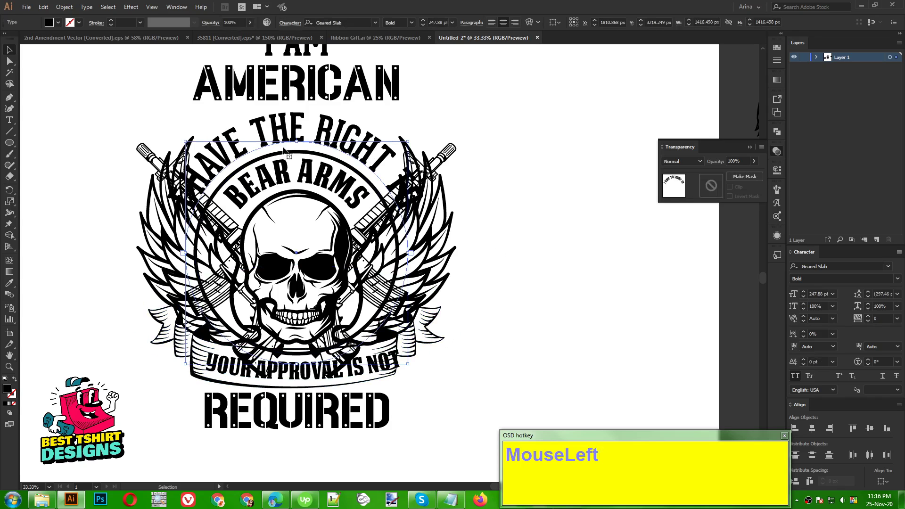
right_click(316, 132)
left_click(351, 196)
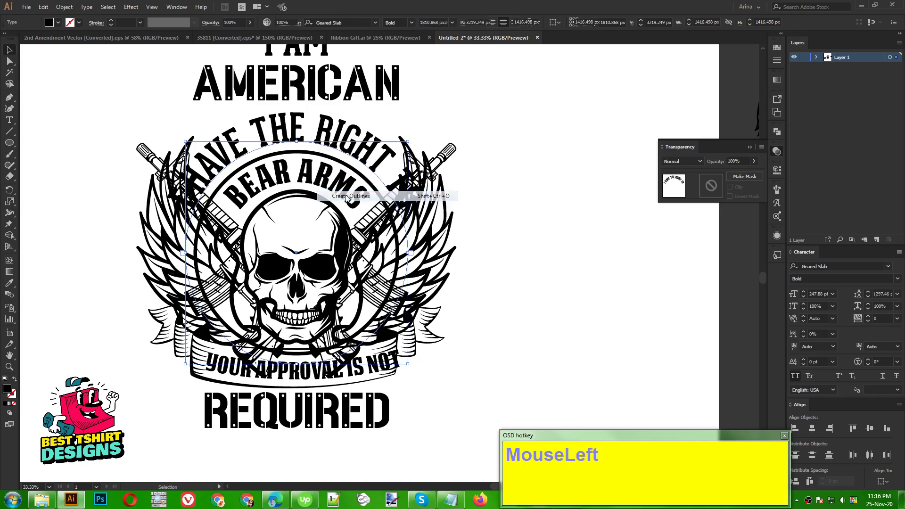
Offset the outlined arched text by 20 px with preview on and cut the resulting offset shapes.
left_click(64, 7)
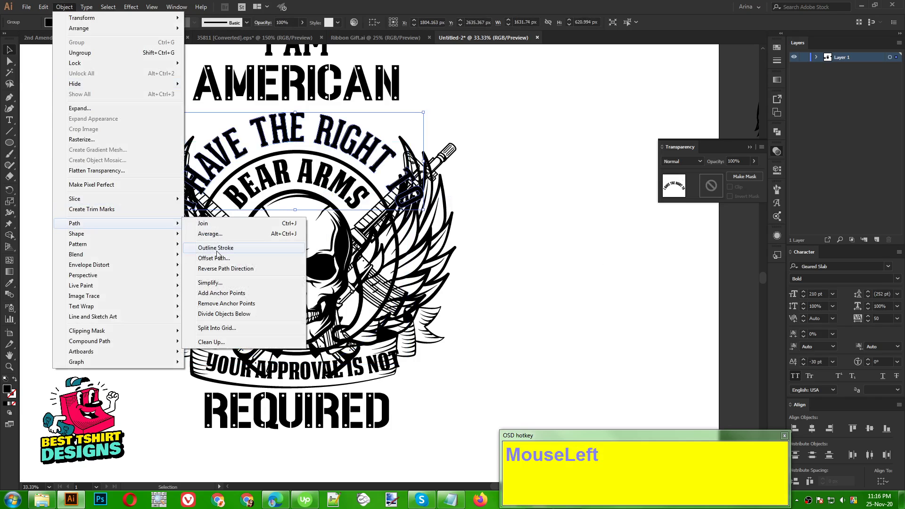
left_click(214, 258)
left_click(503, 211)
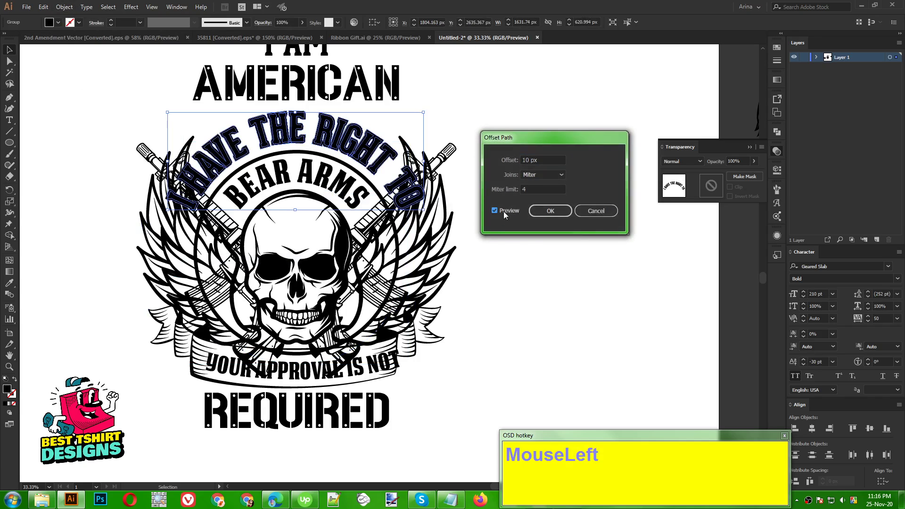
scroll(533, 160, "up", 1, "shift")
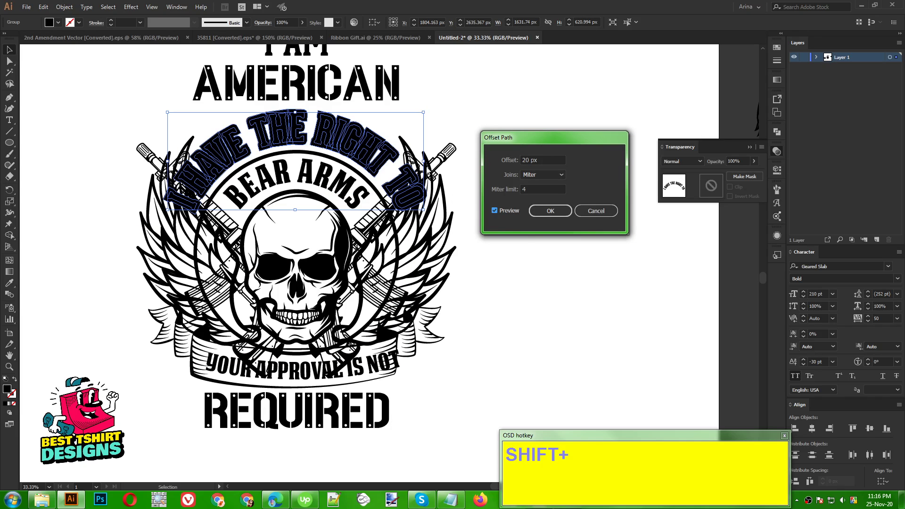
left_click(556, 213)
key("ctrl+x")
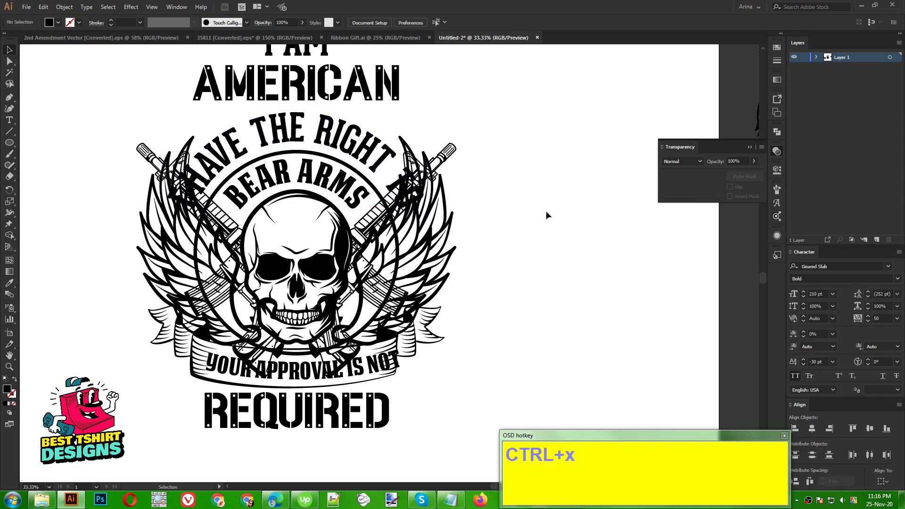
Create a non-clipping opacity mask on the wings, paste the offset text shapes in place inside it and return to the artwork.
left_click(532, 199)
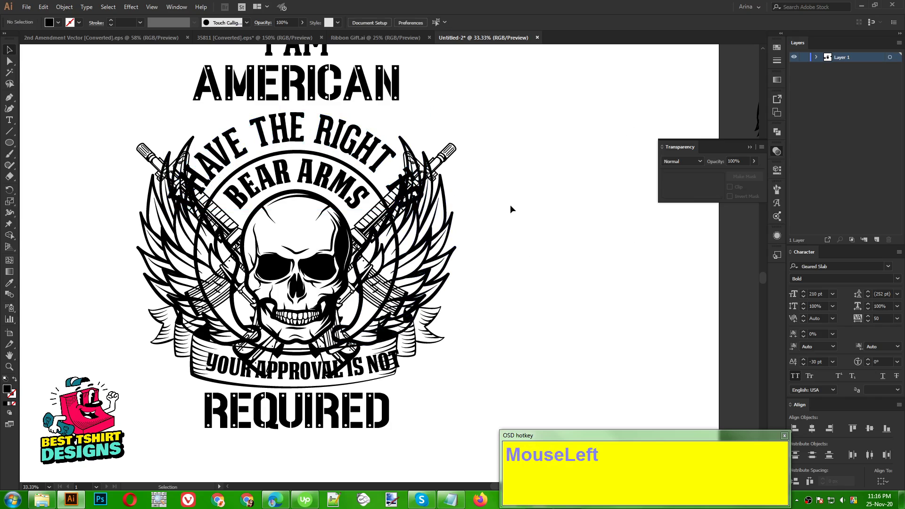
left_click(427, 213)
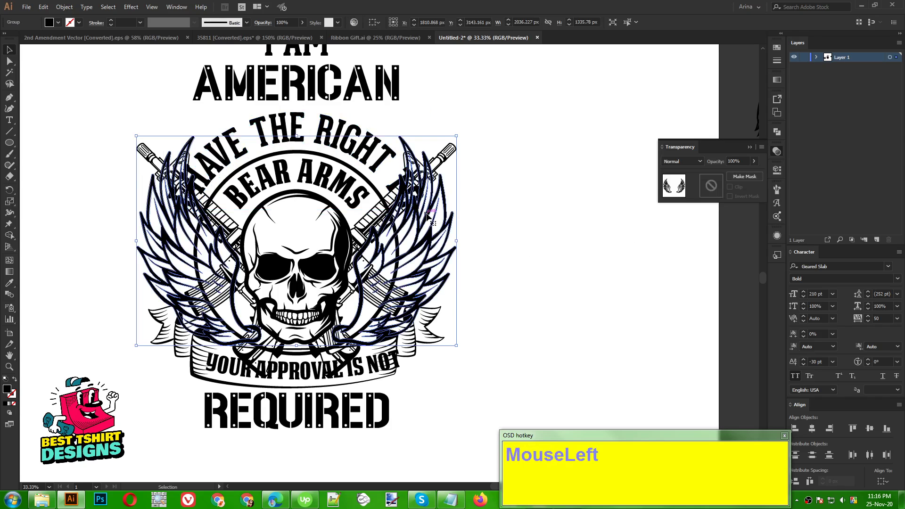
left_click(712, 187)
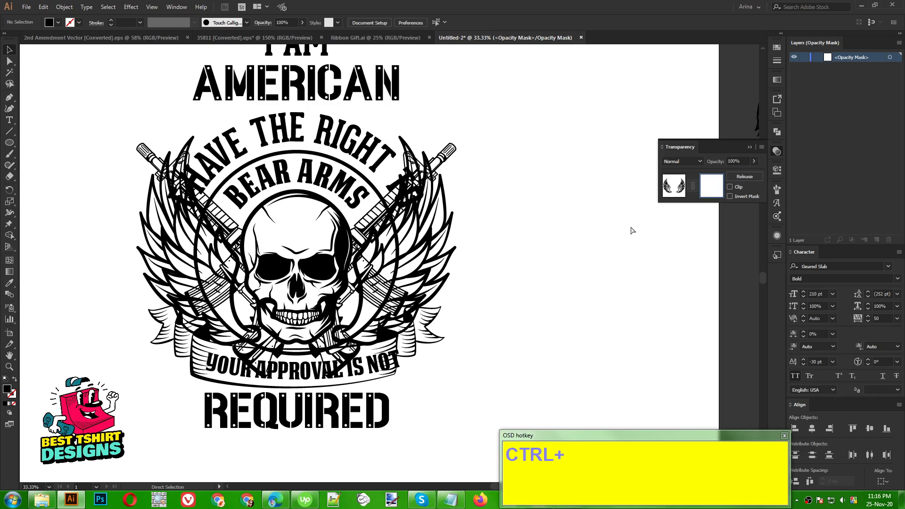
key("ctrl+f")
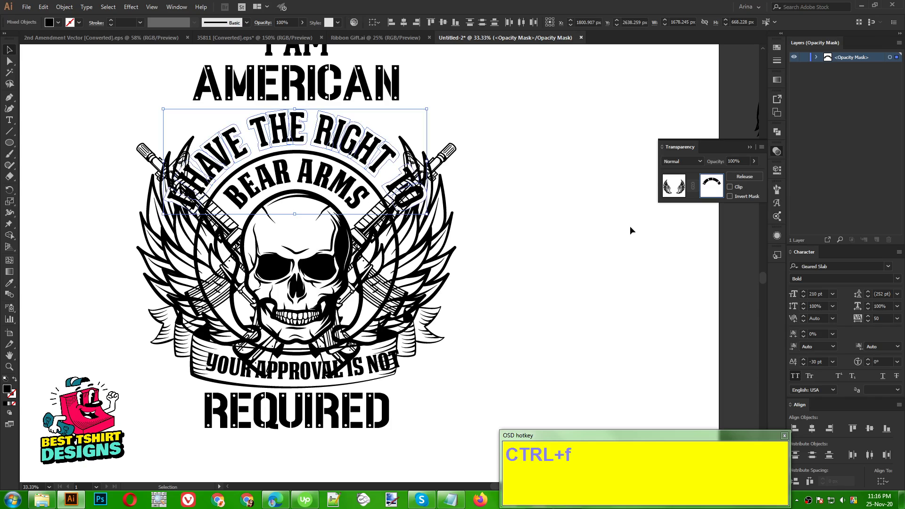
left_click(630, 227)
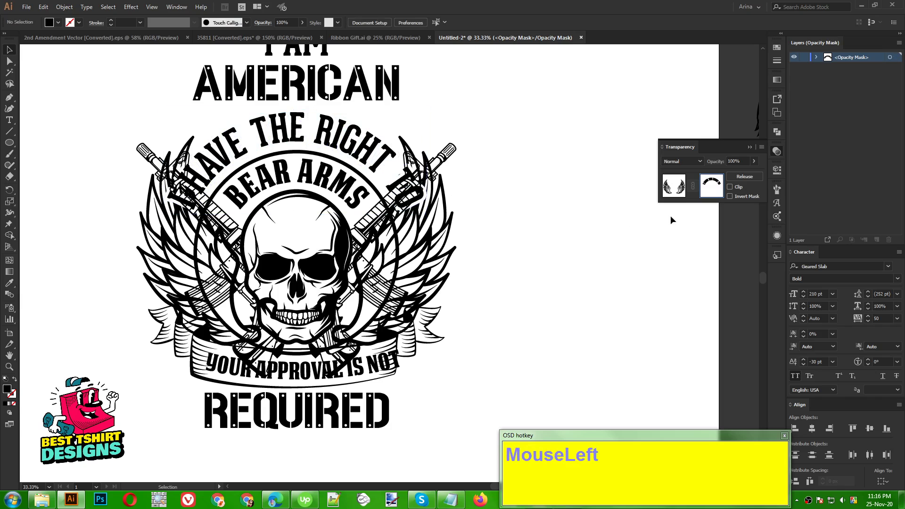
left_click(674, 186)
left_click(539, 282)
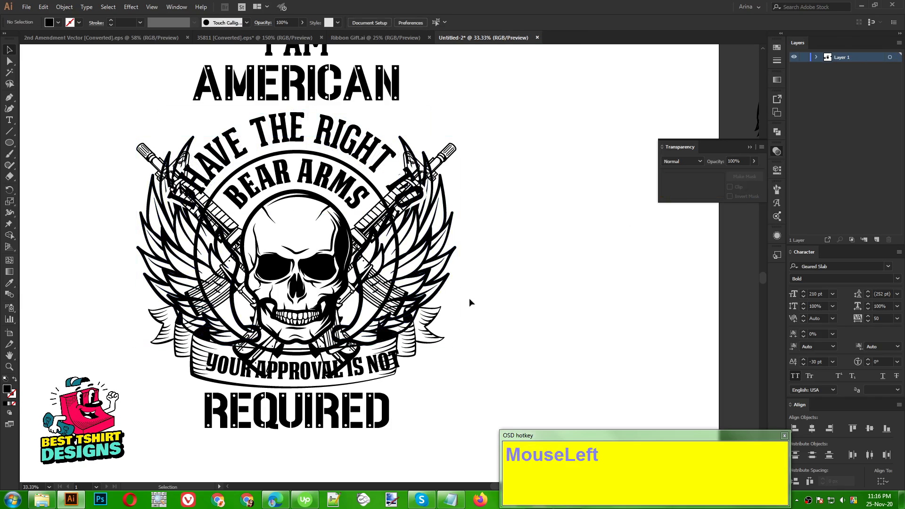
Examine how the skull, crossed rifles and masked wings overlap around the skull's jaw and the ribbon.
left_click(322, 251)
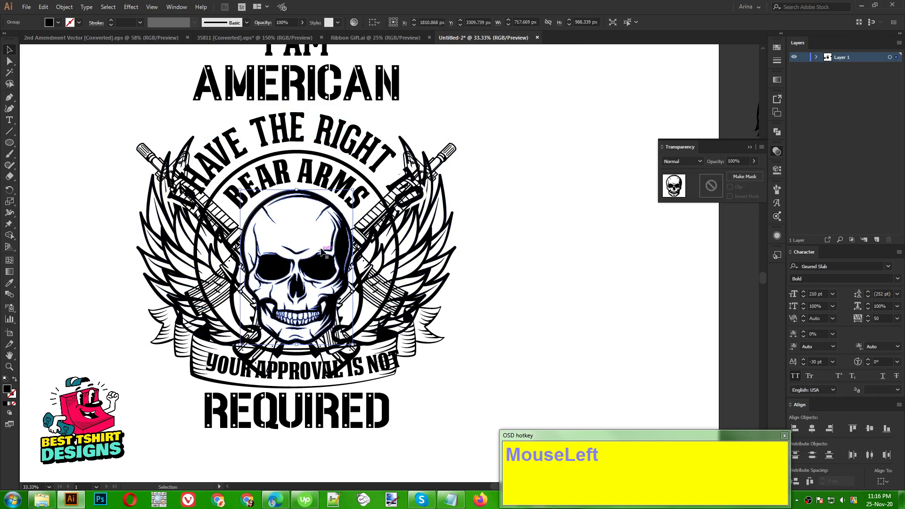
key("ctrl+c")
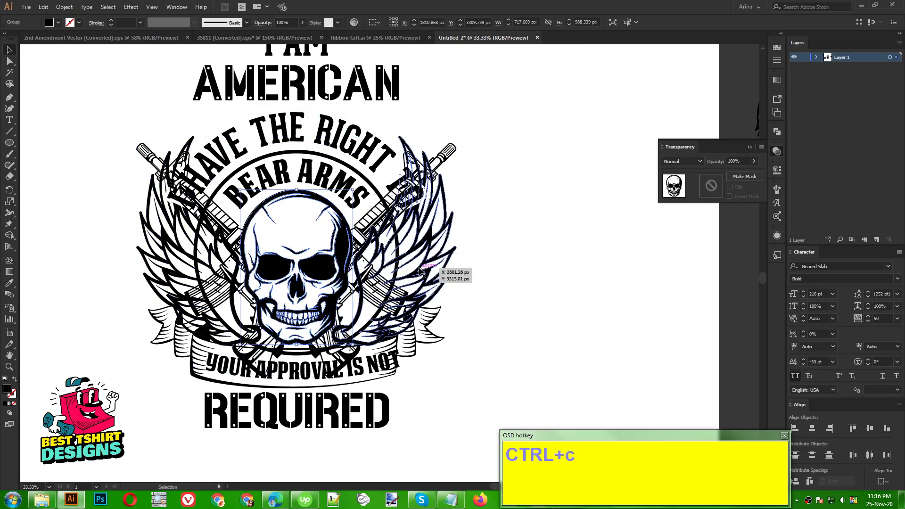
left_click(370, 213)
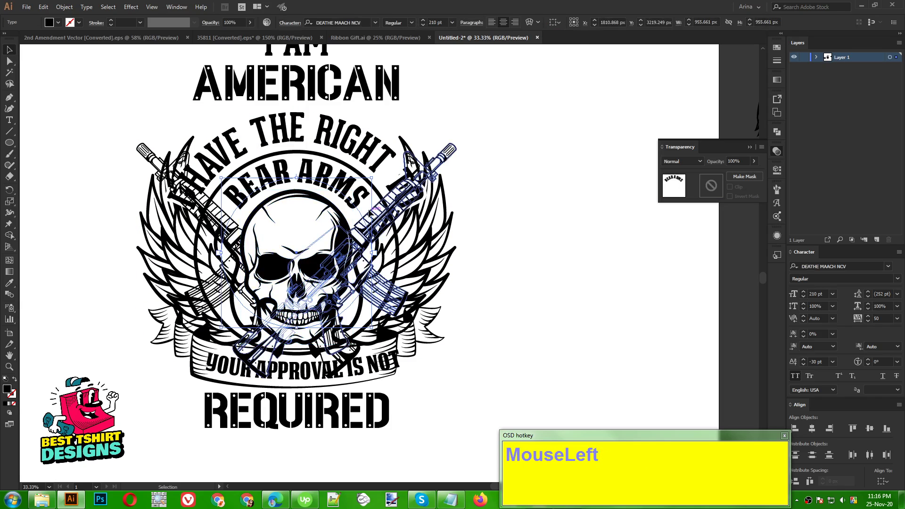
left_click(370, 214)
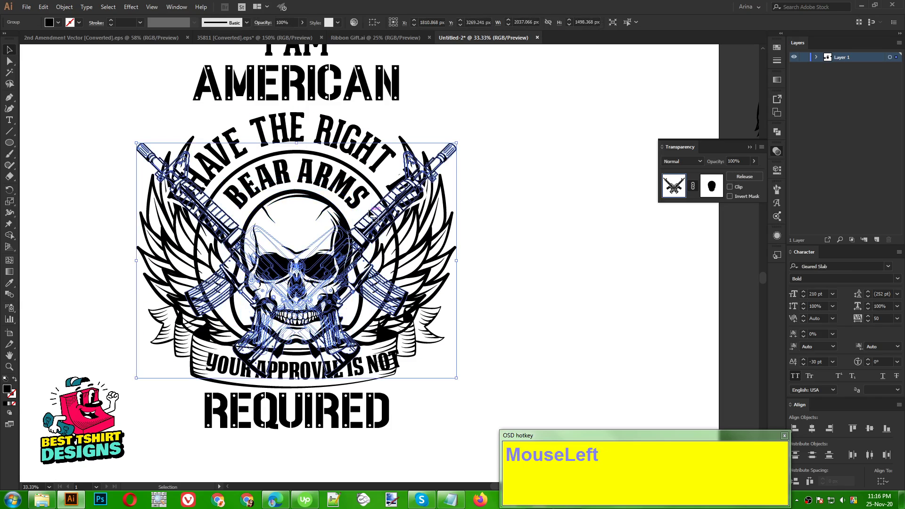
left_click(425, 271)
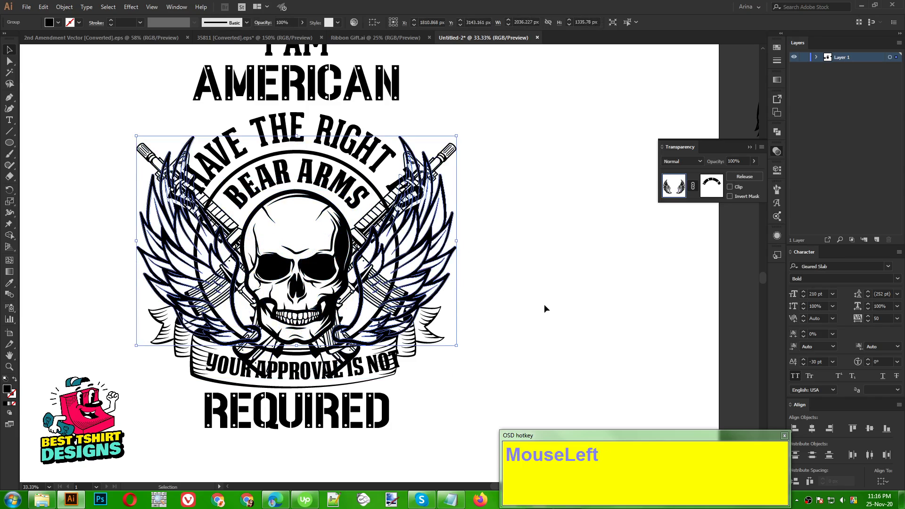
scroll(256, 338, "up", 3)
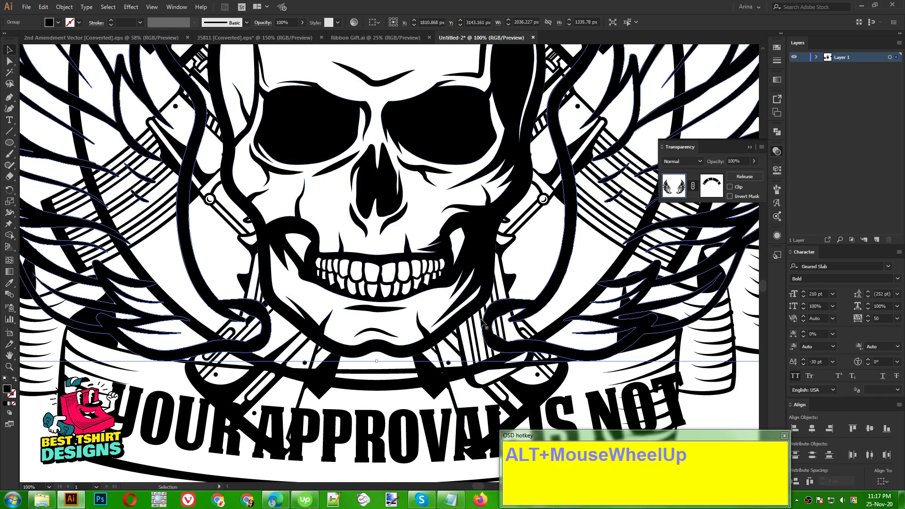
scroll(205, 276, "down", 3)
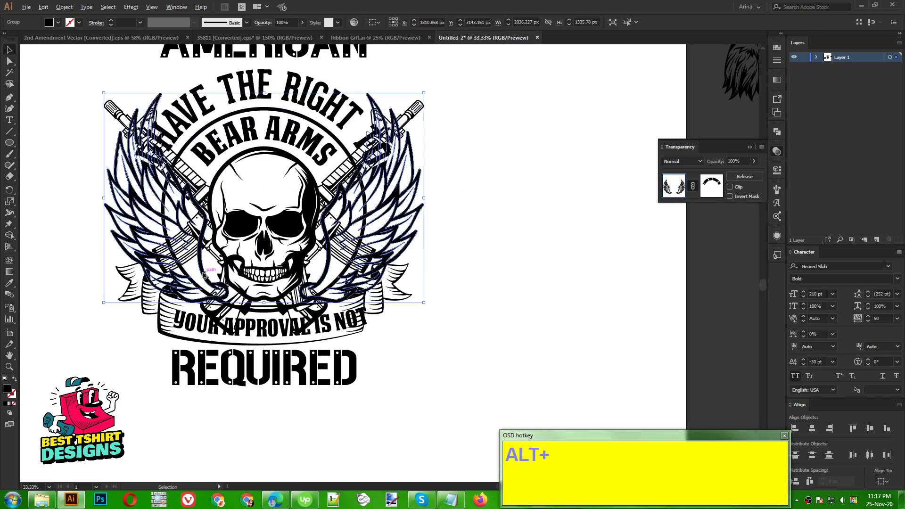
left_click(454, 290)
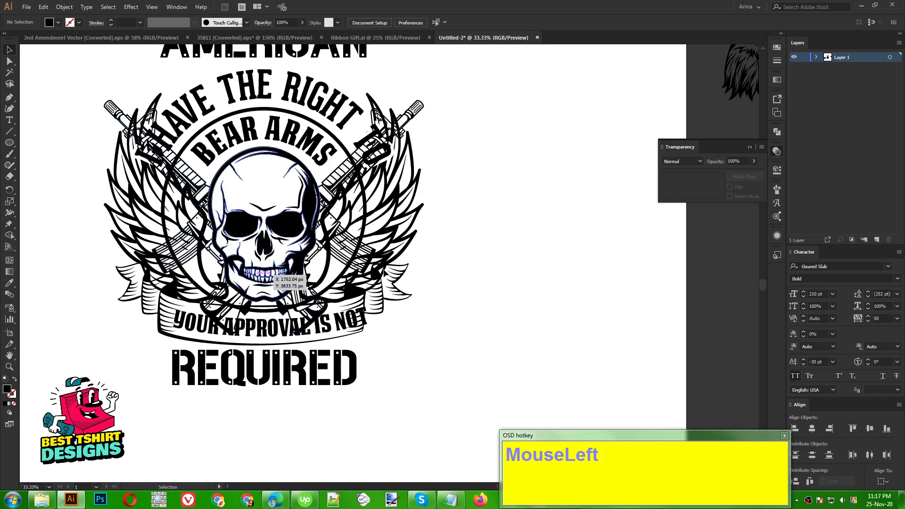
Paste a copy of the crossed rifles in place inside the wings' opacity mask and unite it into one silhouette.
left_click(383, 211)
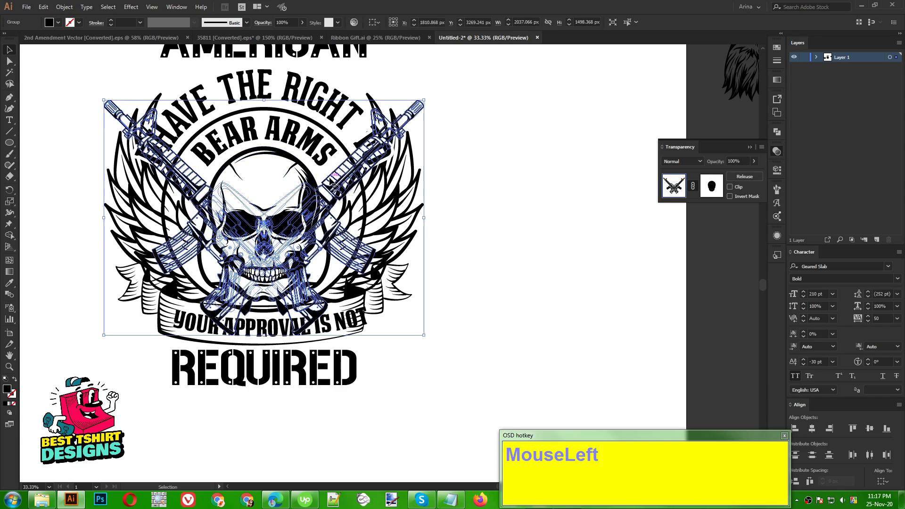
key("ctrl+c")
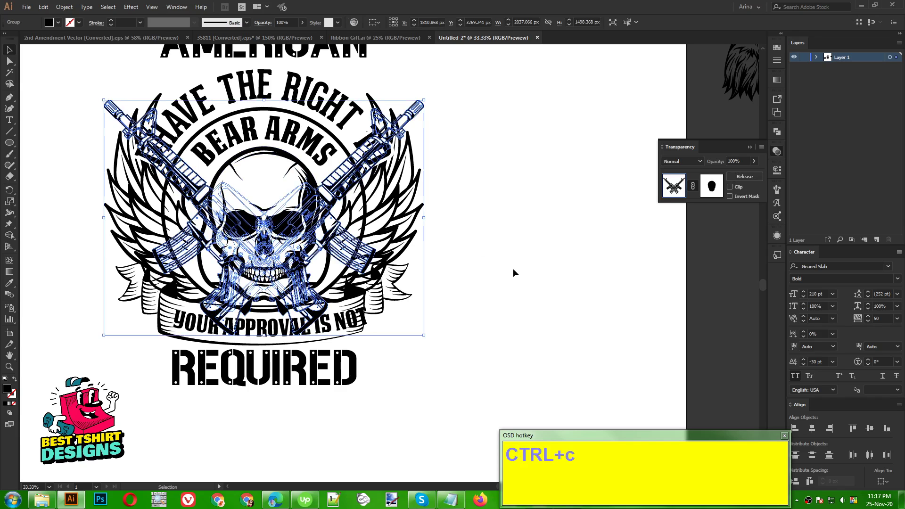
left_click(383, 198)
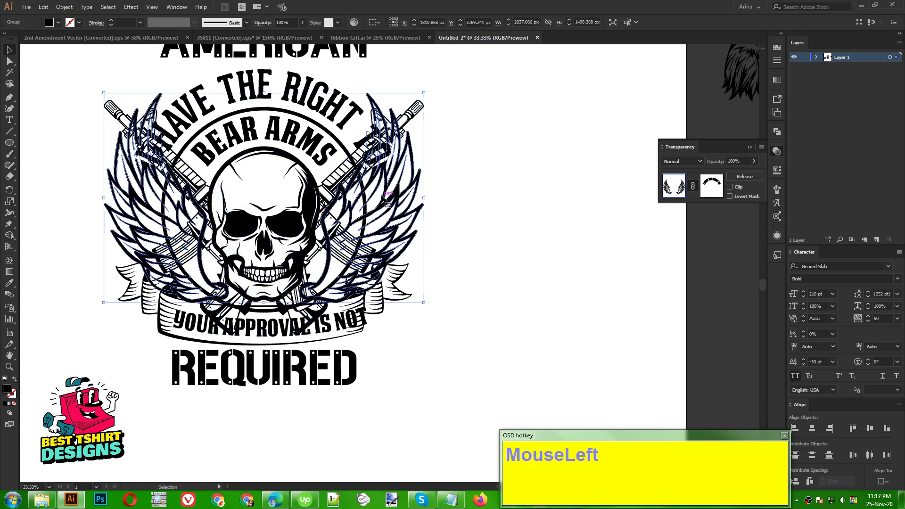
left_click(712, 190)
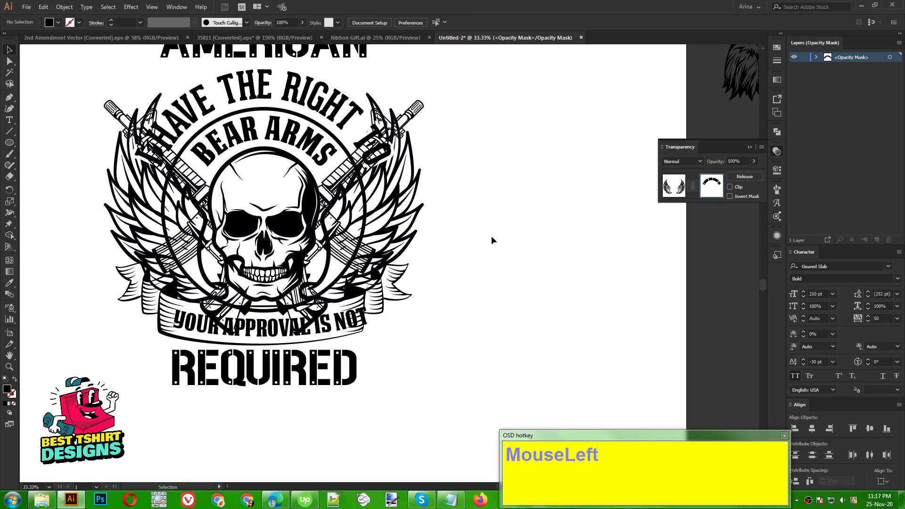
key("ctrl+f")
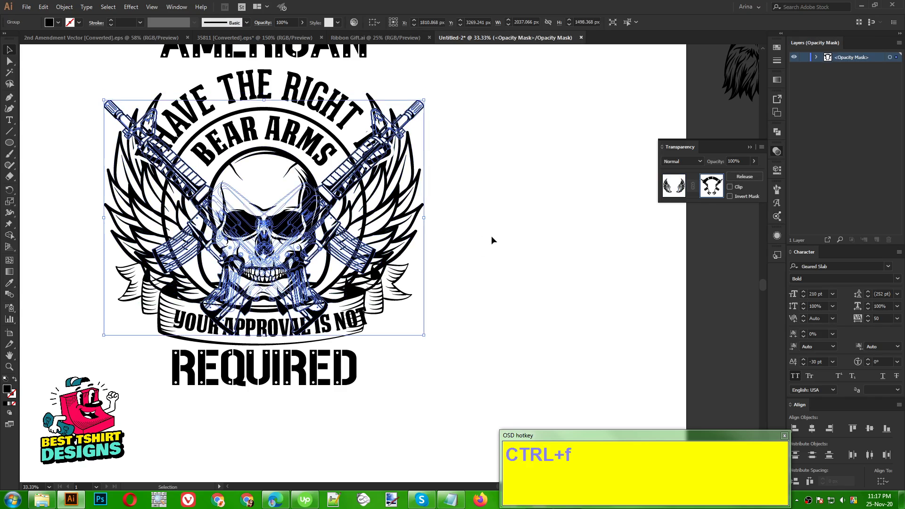
left_click(778, 134)
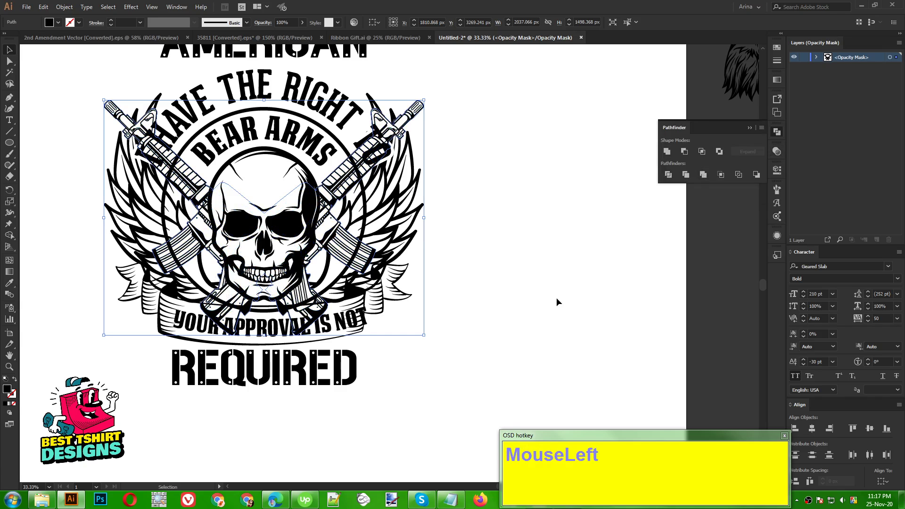
left_click(501, 281)
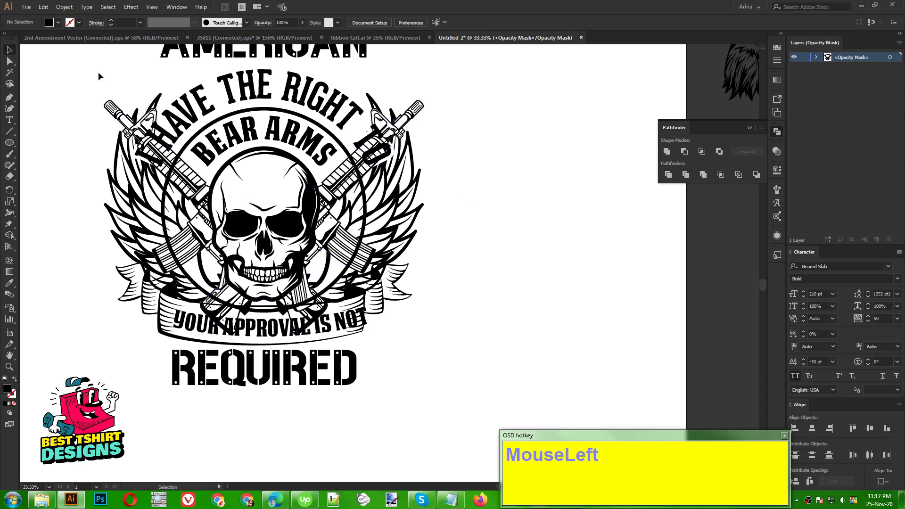
Erase the upper barrel ends of the rifle silhouette on both sides inside the wings' opacity mask with the Eraser tool.
left_click_drag(98, 71, 554, 190)
scroll(547, 227, "up", 2)
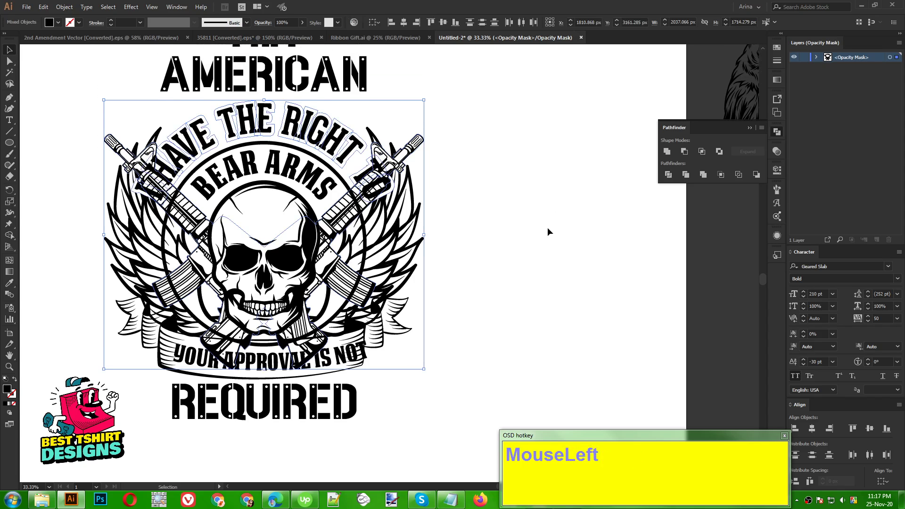
left_click(547, 227)
left_click(413, 148)
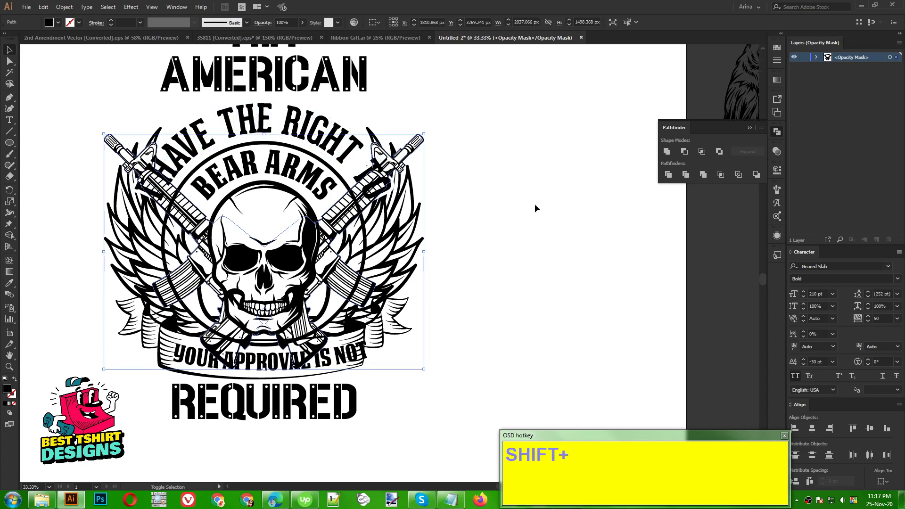
key("shift+e")
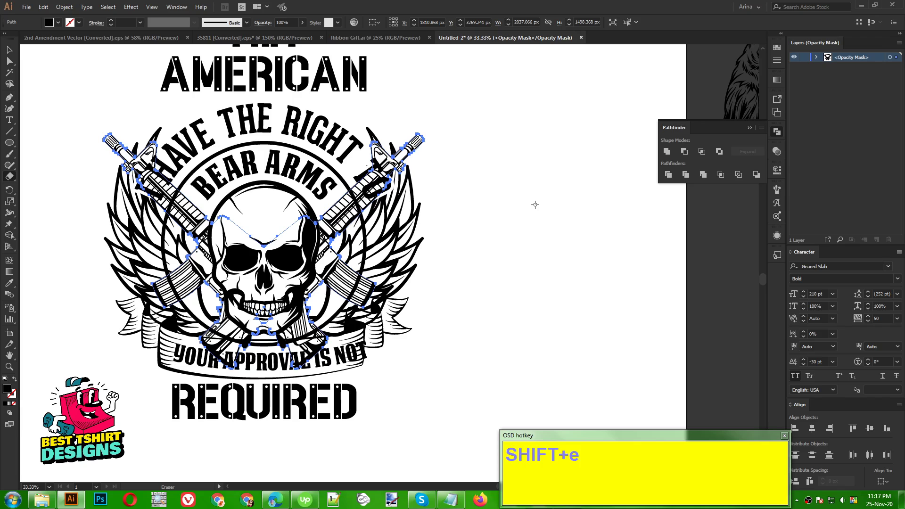
mouse_move(471, 94)
left_mouse_down()
mouse_move(418, 152)
mouse_move(333, 209)
left_mouse_up()
mouse_move(399, 147)
left_mouse_down()
mouse_move(376, 201)
mouse_move(357, 202)
mouse_move(386, 202)
left_mouse_up()
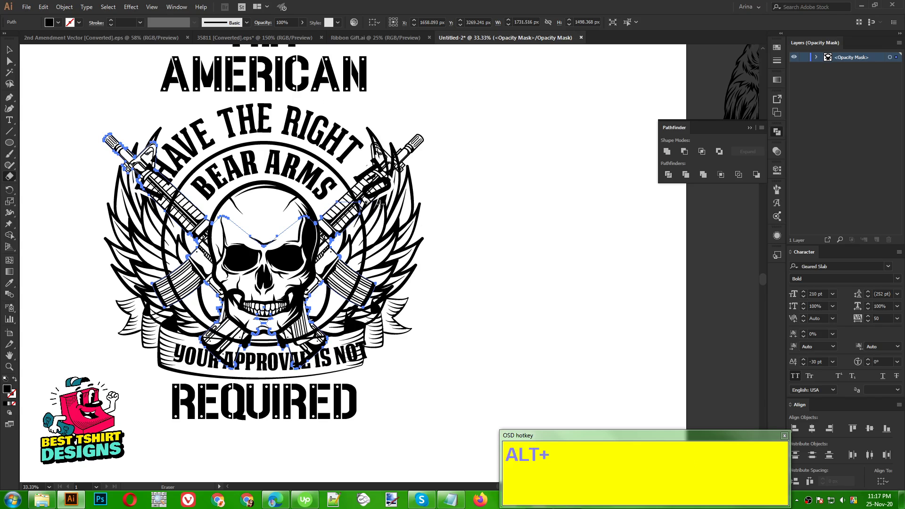
left_click_drag(95, 118, 171, 212)
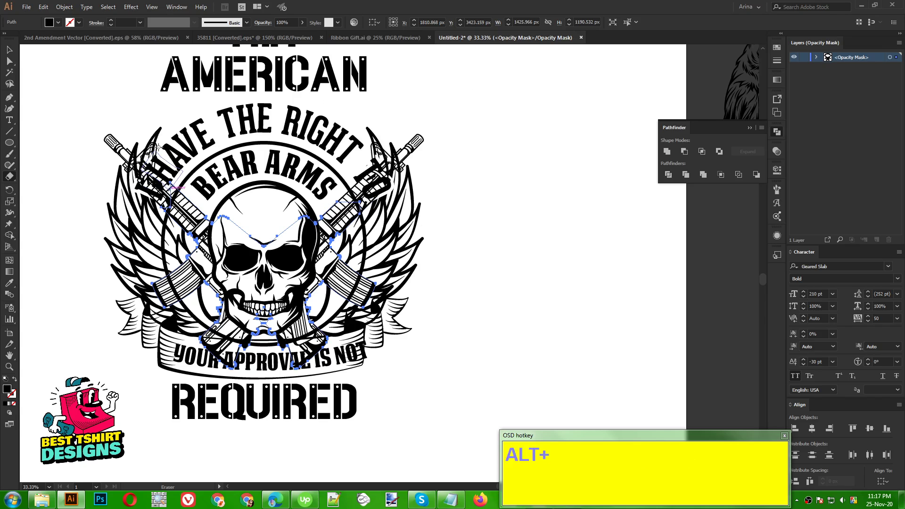
Trim the remaining upper-left end of the rifle silhouette inside the wings' opacity mask and return to the artwork.
left_click_drag(143, 138, 191, 201)
key("v")
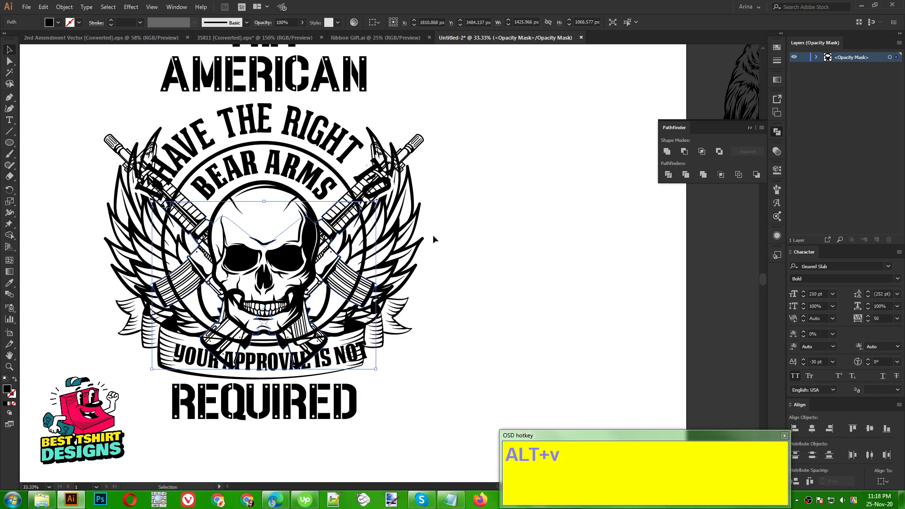
left_click(523, 243)
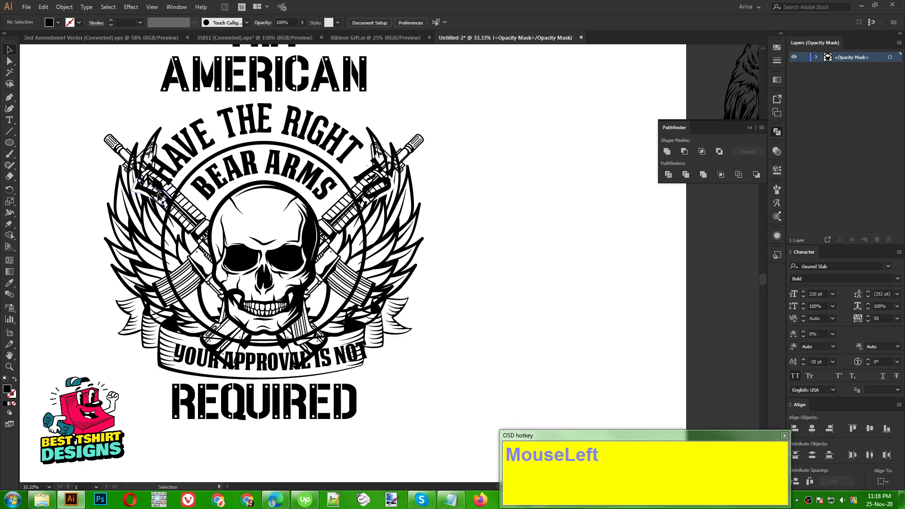
left_click(776, 151)
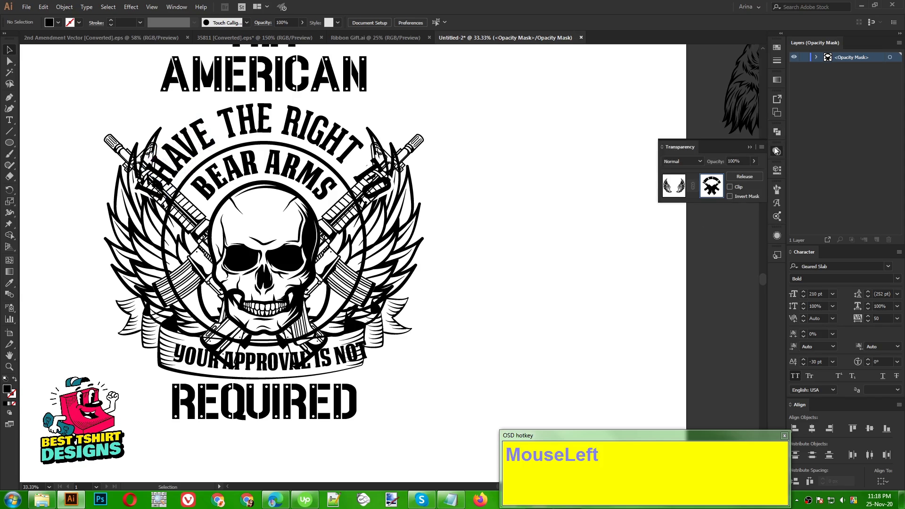
left_click(682, 187)
left_click(495, 281)
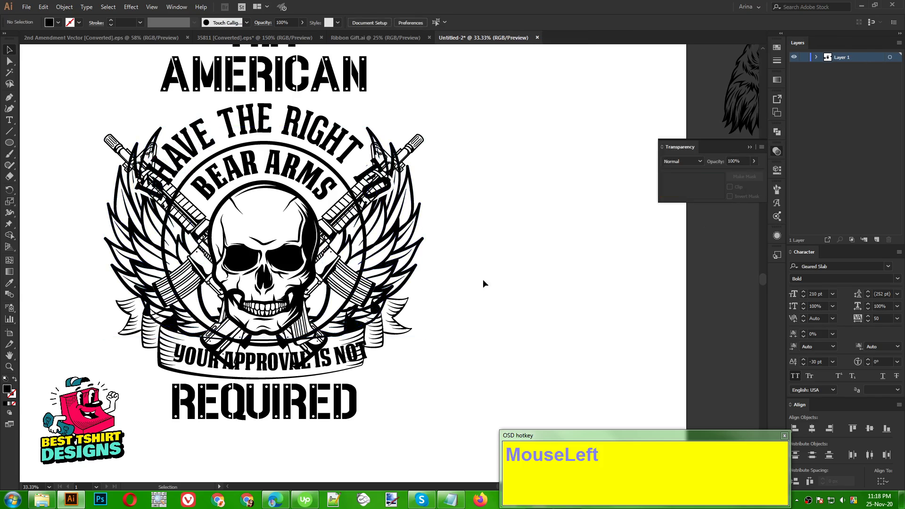
Paste a copy of the wings in place inside the crossed rifles' opacity mask and unite it into a solid silhouette.
left_click(398, 239)
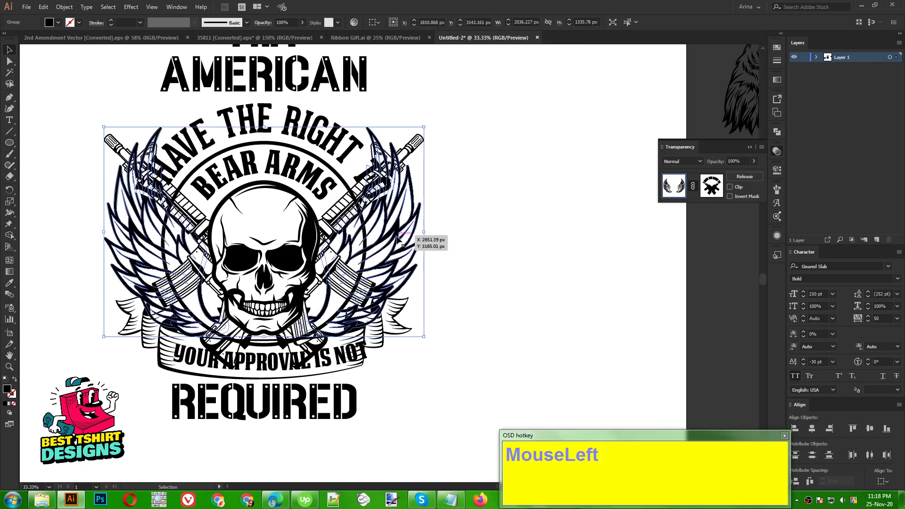
key("ctrl+c")
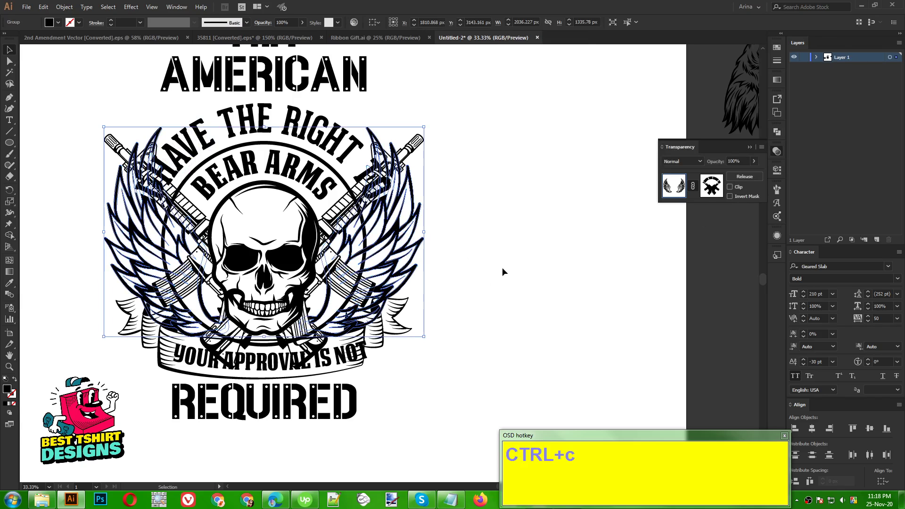
left_click(340, 230)
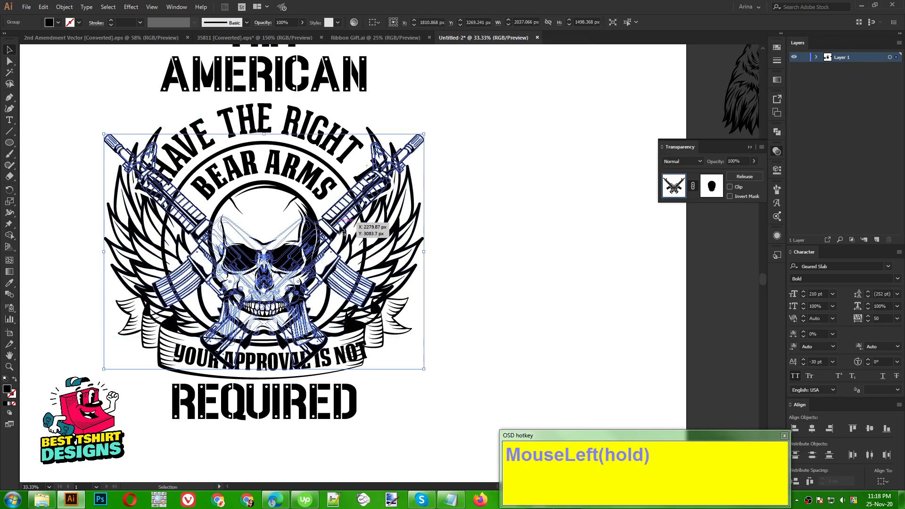
left_click(713, 186)
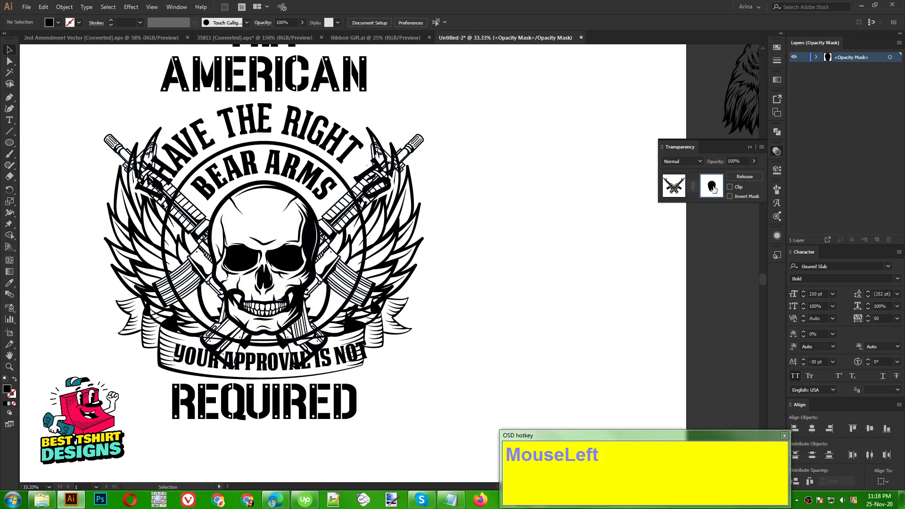
key("ctrl")
key("ctrl+f")
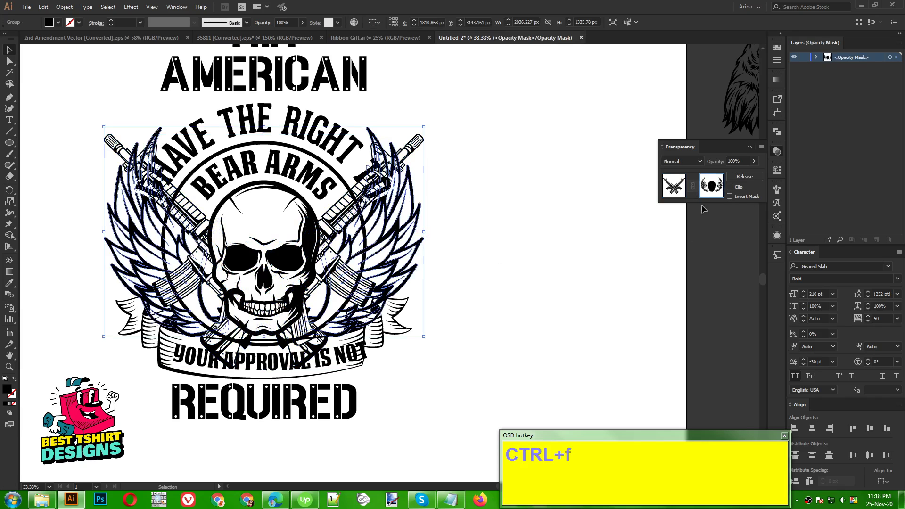
left_click(778, 134)
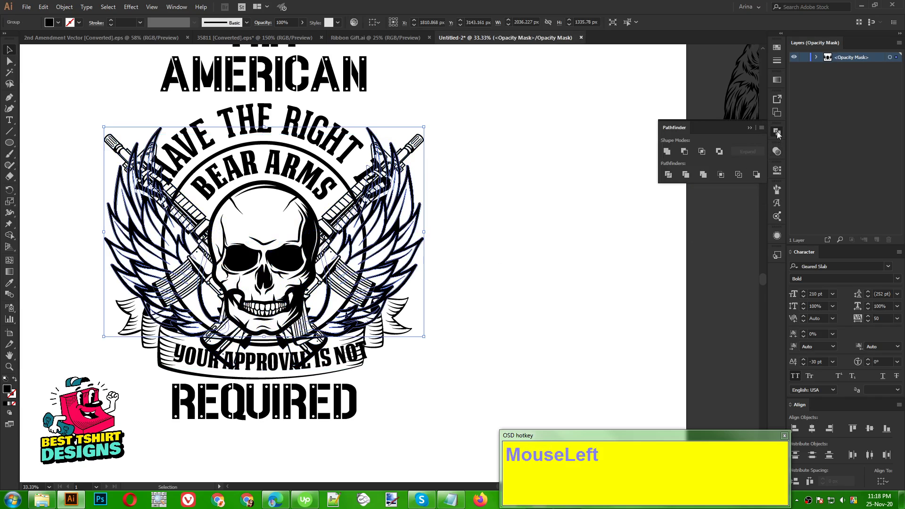
left_click(703, 175)
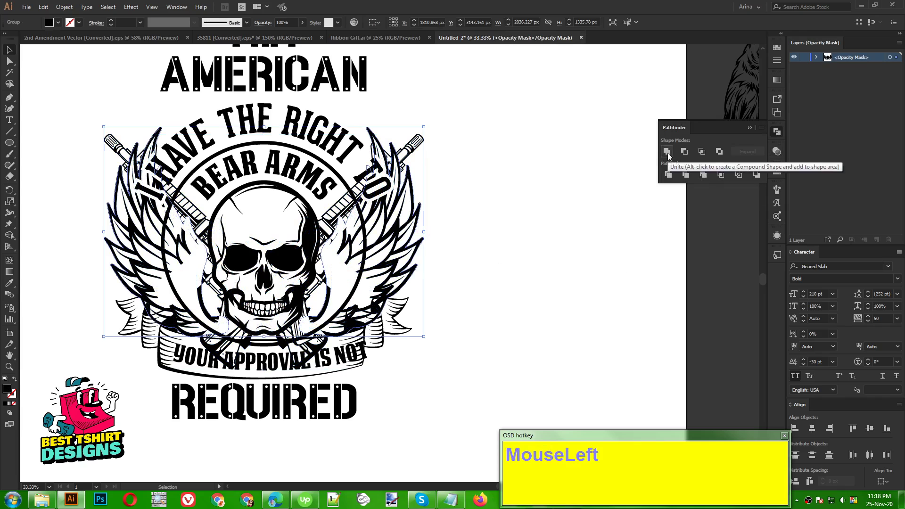
left_click(541, 263)
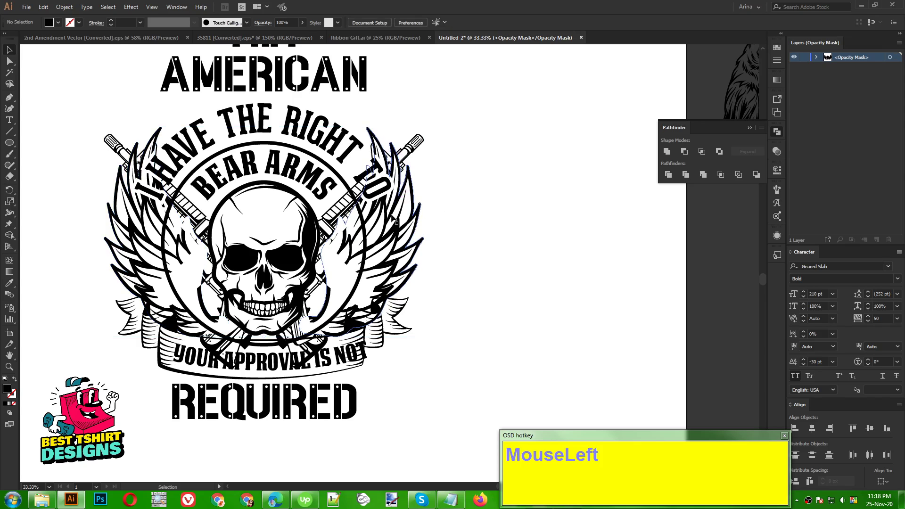
key("shift+e")
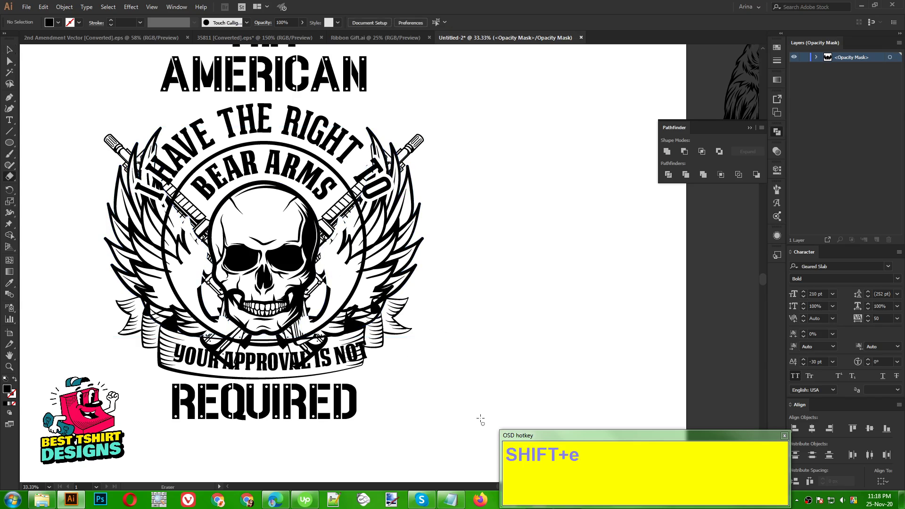
mouse_move(498, 397)
left_mouse_down()
mouse_move(324, 353)
mouse_move(64, 204)
mouse_move(55, 207)
left_mouse_up()
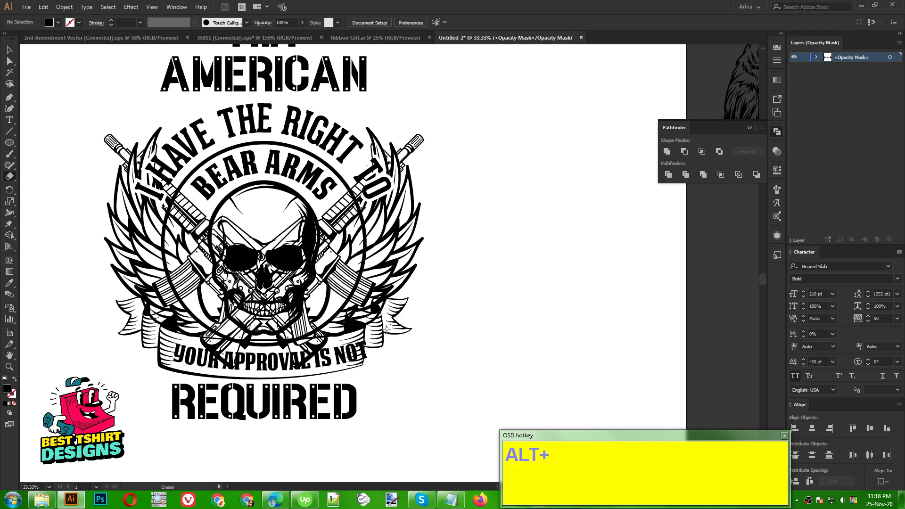
key("v")
left_click(508, 313)
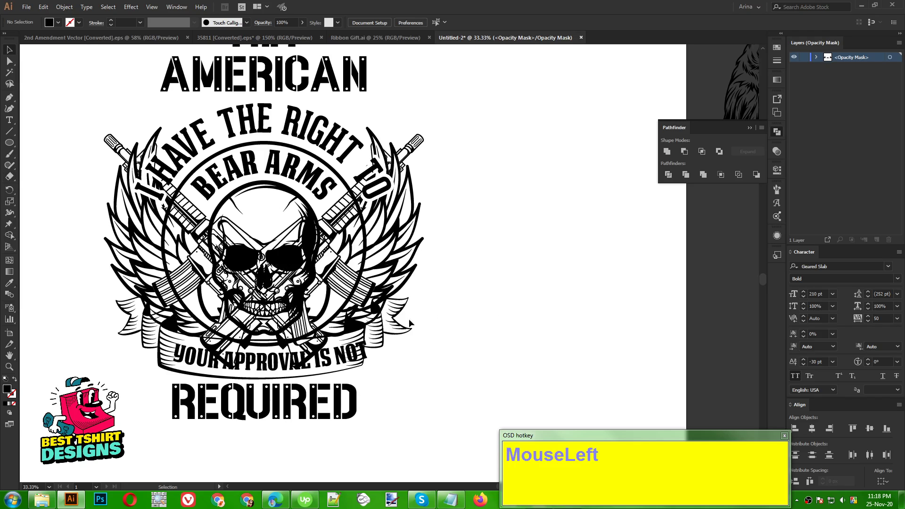
key("ctrl+z")
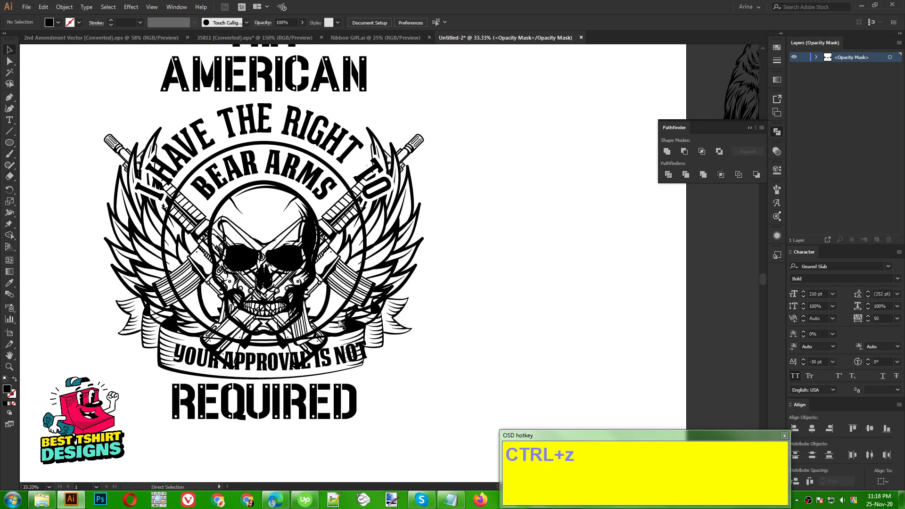
Erase the lower part of the selected wing silhouette inside the rifles' opacity mask, keeping only the upper wing tips.
left_click(341, 286)
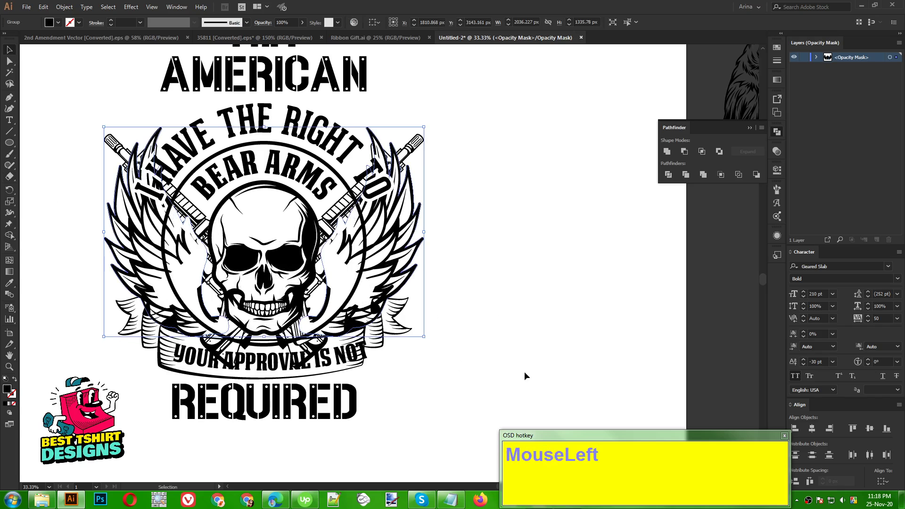
key("shift+e")
mouse_move(509, 412)
left_mouse_down()
mouse_move(377, 376)
mouse_move(70, 246)
mouse_move(37, 213)
left_mouse_up()
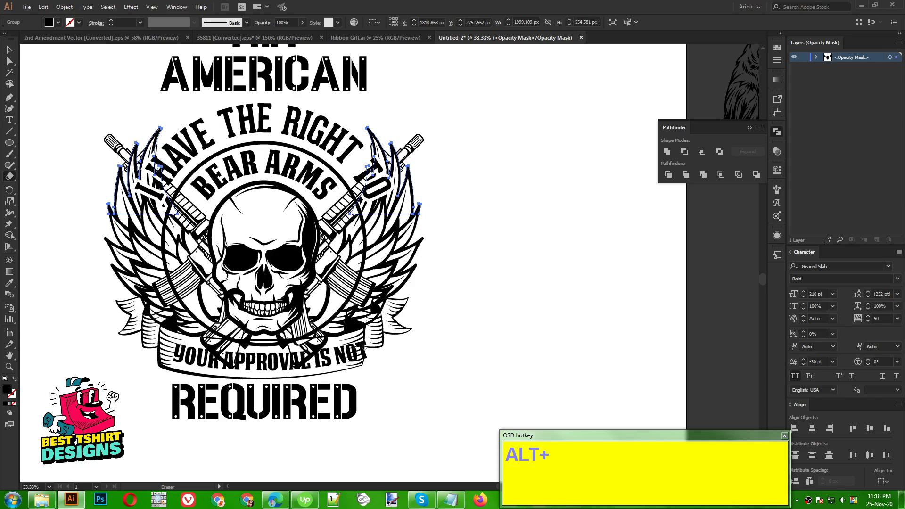
key("v")
left_click(479, 303)
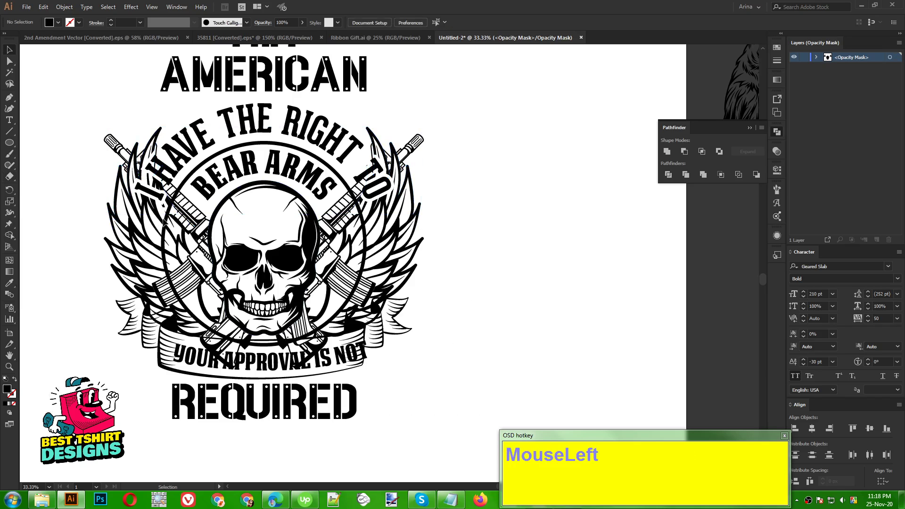
Erase the leftover lower inner corners of the wing silhouette over the rifle handguards on both sides with the Eraser tool.
left_click(179, 212)
key("shift+e")
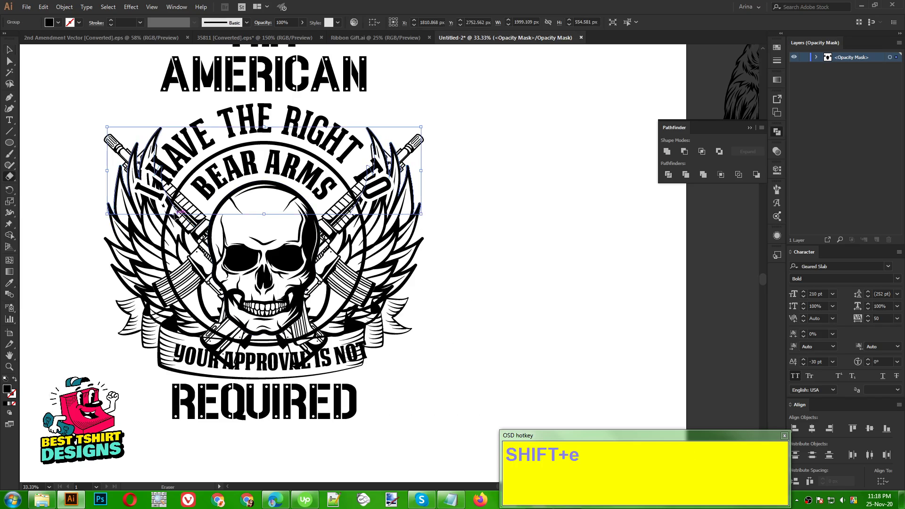
scroll(179, 212, "up", 3)
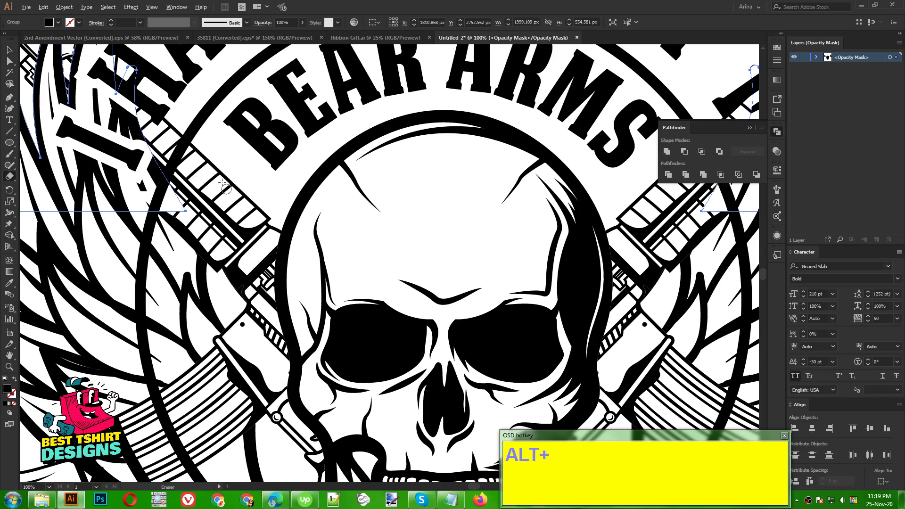
mouse_move(213, 258)
left_mouse_down()
mouse_move(173, 212)
mouse_move(162, 173)
left_mouse_up()
scroll(154, 226, "down", 2)
scroll(155, 227, "down", 2)
scroll(353, 220, "up", 4)
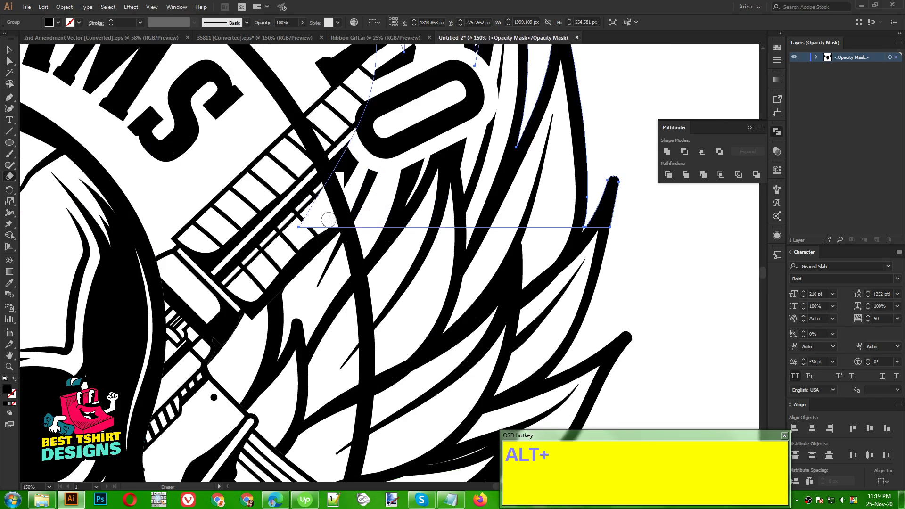
mouse_move(310, 175)
left_mouse_down()
mouse_move(336, 214)
mouse_move(348, 264)
left_mouse_up()
mouse_move(312, 191)
left_mouse_down()
mouse_move(330, 256)
mouse_move(321, 207)
mouse_move(311, 204)
mouse_move(309, 224)
mouse_move(288, 214)
mouse_move(292, 227)
mouse_move(322, 237)
mouse_move(318, 212)
left_mouse_up()
scroll(318, 212, "down", 1)
scroll(319, 212, "down", 5)
key("v")
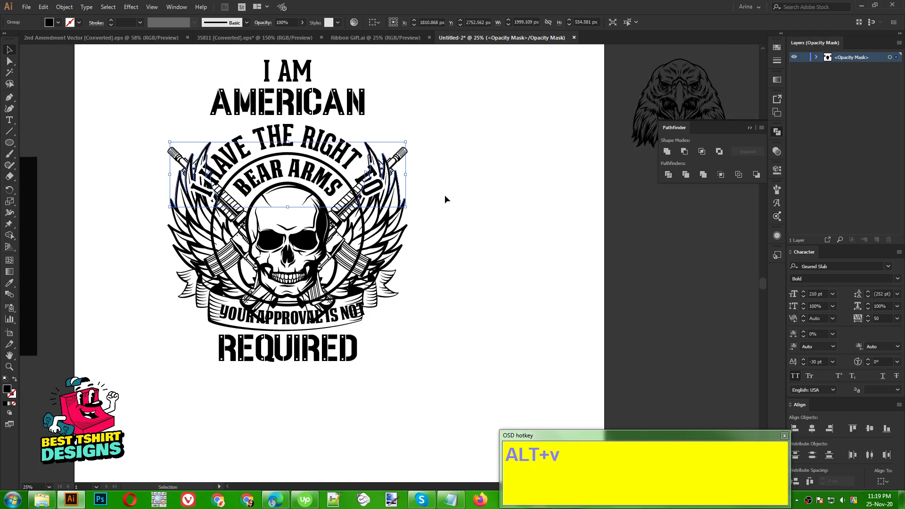
left_click(445, 194)
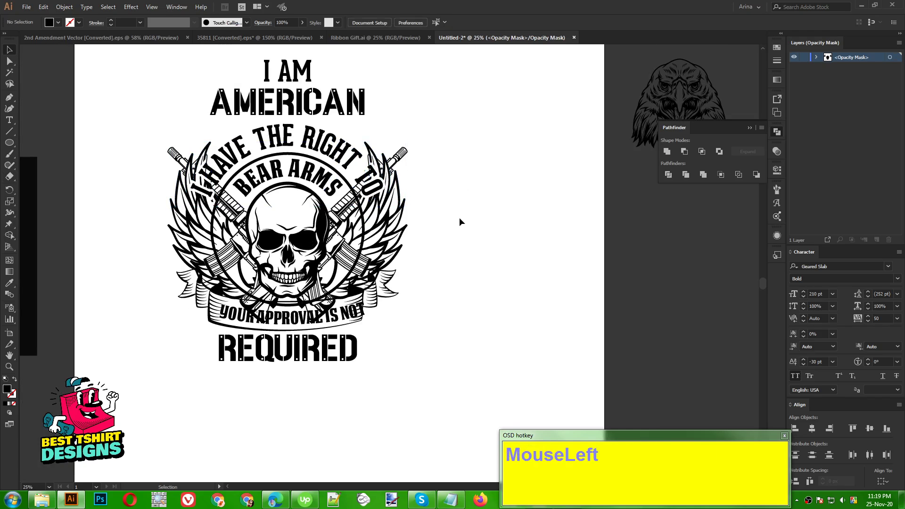
Leave the rifles' opacity mask and return to editing the artwork.
scroll(275, 203, "up", 1)
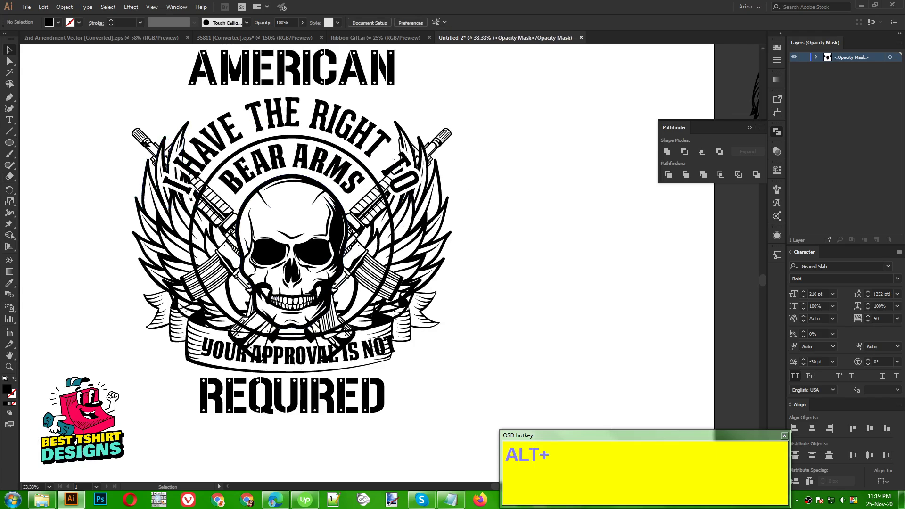
left_click(776, 152)
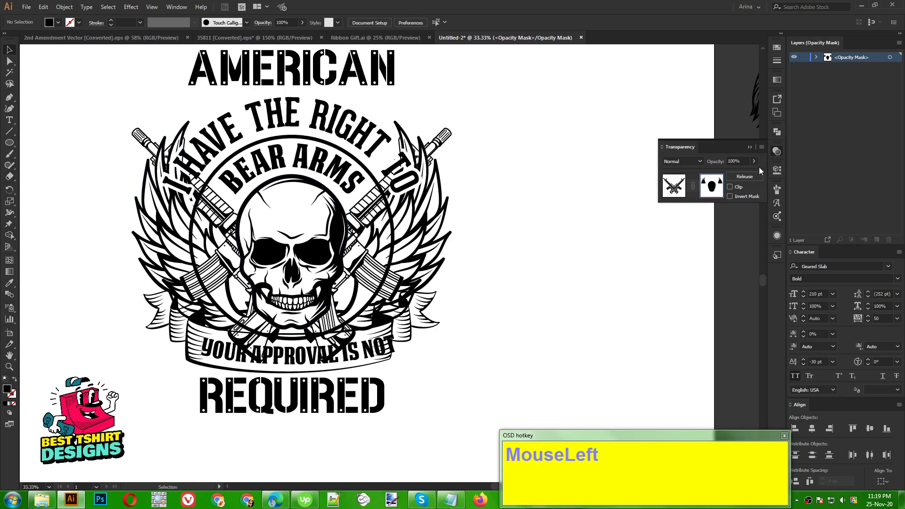
left_click(679, 190)
left_click(552, 260)
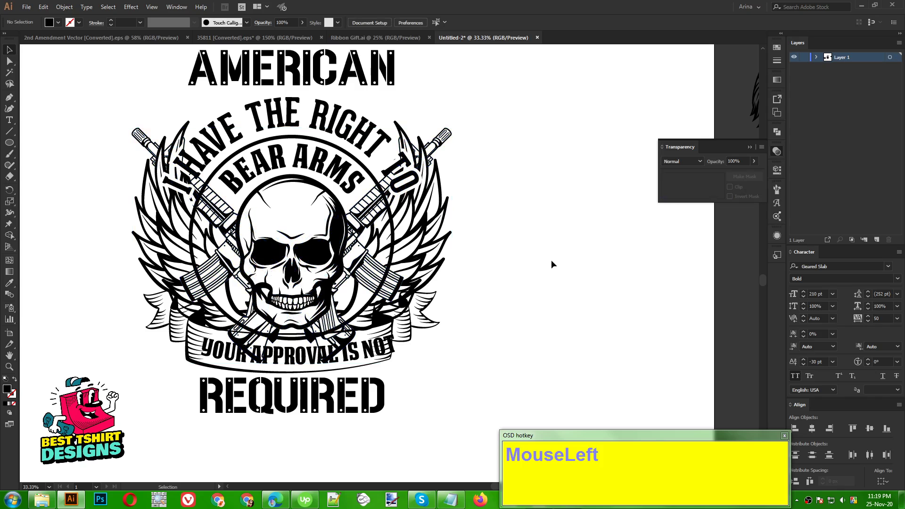
scroll(491, 273, "up", 2)
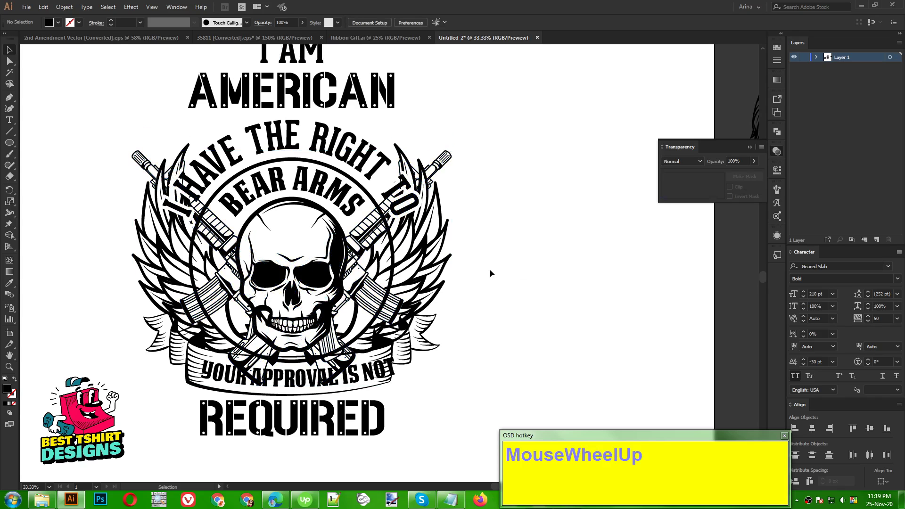
Convert the word REQUIRED below the ribbon to outlines and enlarge it proportionally to about 1885 px wide.
scroll(315, 415, "down", 1, "alt")
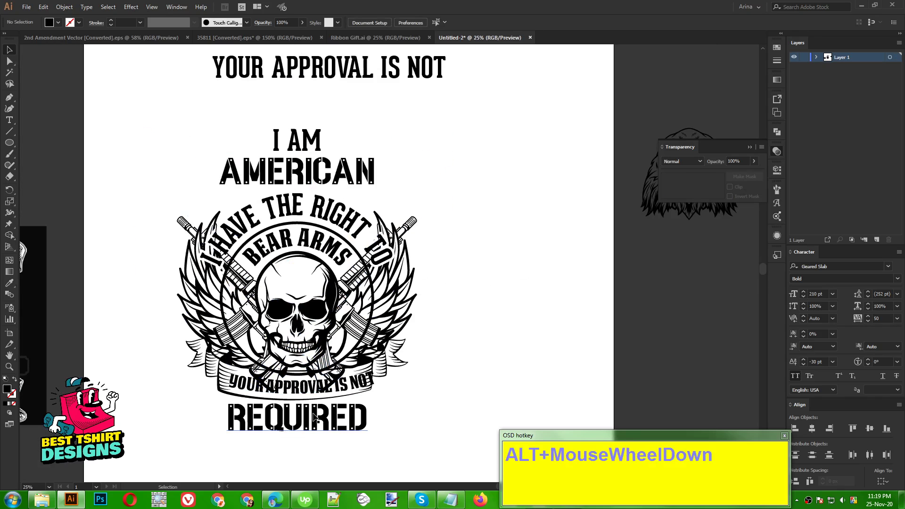
left_click(314, 415)
right_click(314, 415)
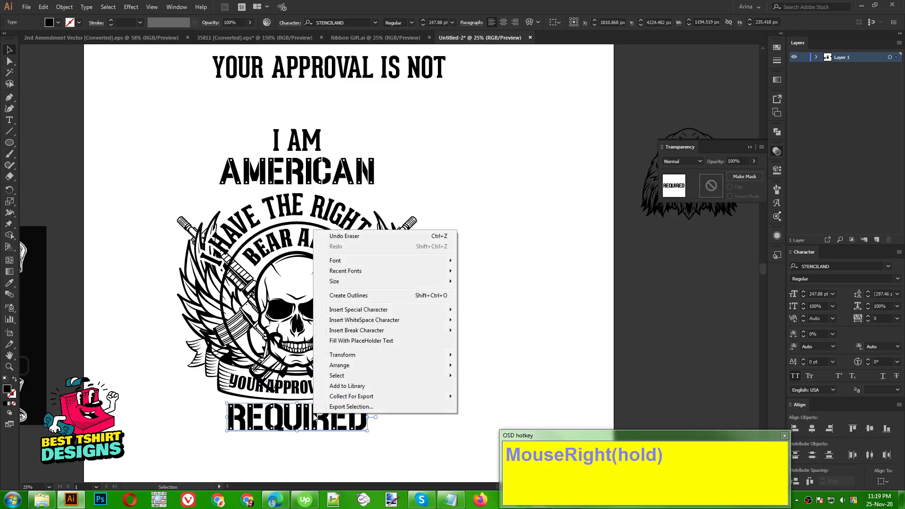
left_click(349, 296)
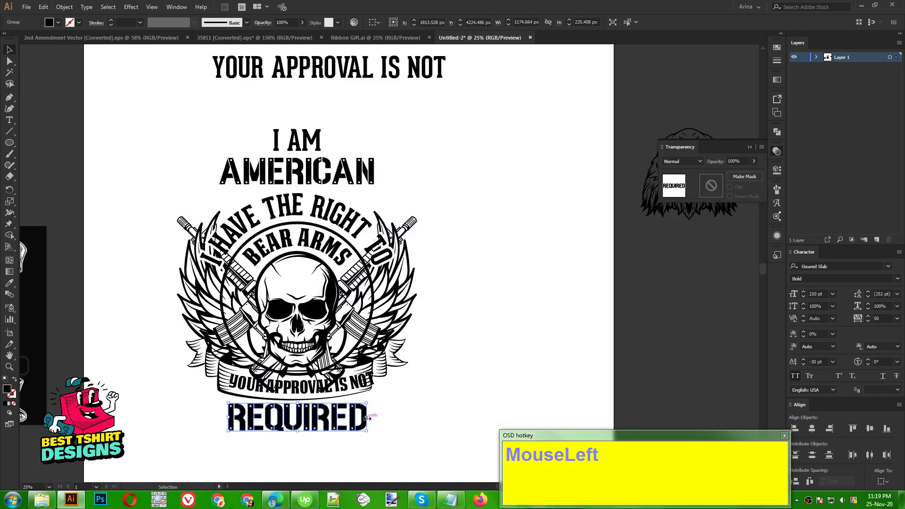
left_click_drag(367, 418, 409, 419)
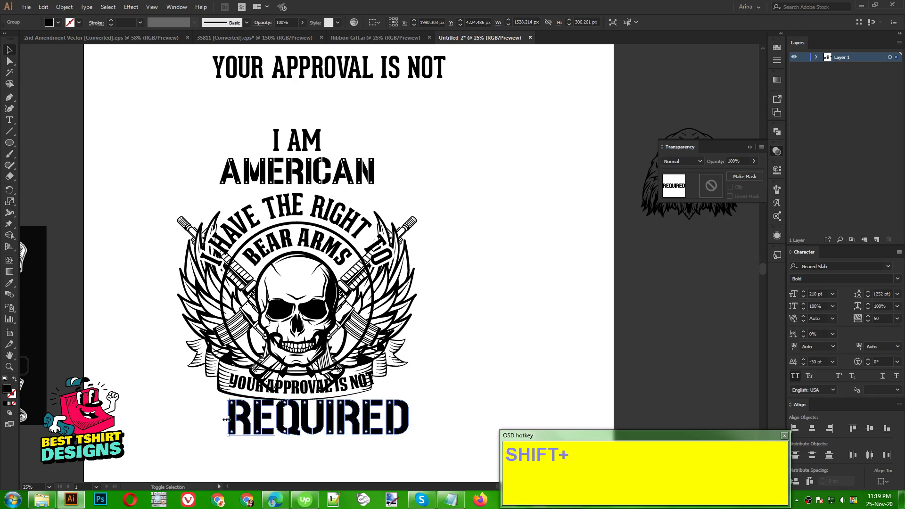
left_click_drag(225, 420, 187, 426)
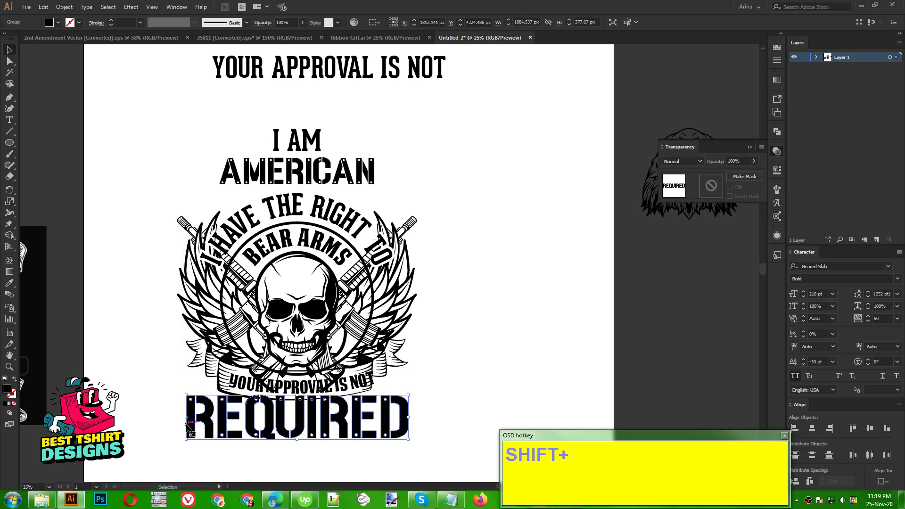
Move the enlarged REQUIRED lettering straight down to about Y 4304 px, clear of the ribbon, and deselect it.
key("shift+Down")
key("shift+Down")
key("shift+Down")
key("shift+Down")
key("shift+Down")
key("shift+Down")
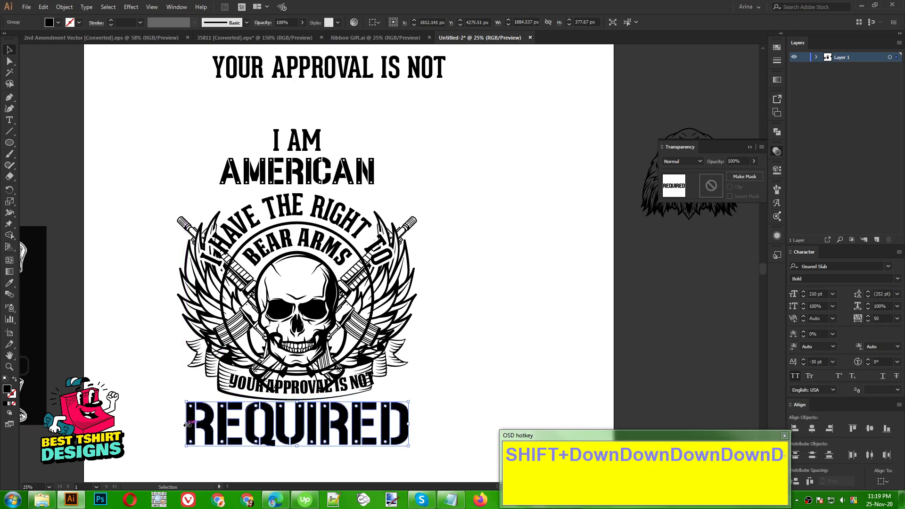
key("shift+Down")
left_click(495, 366)
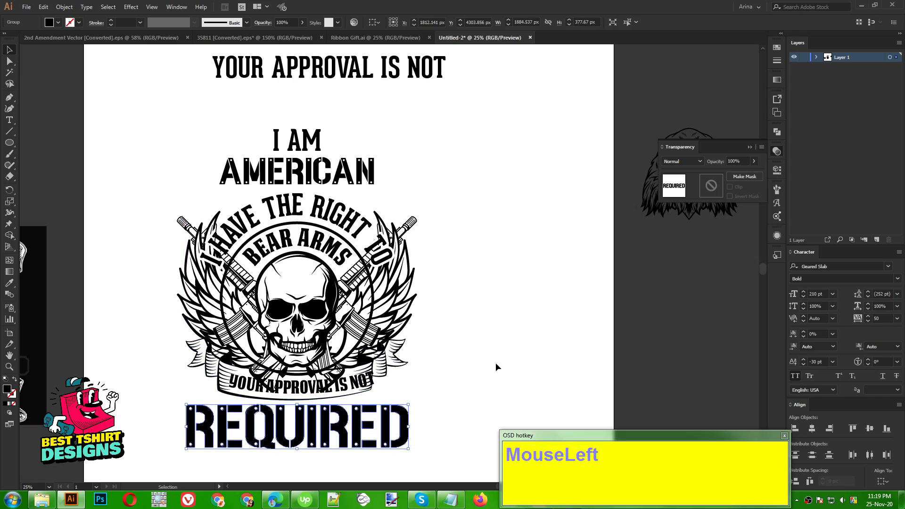
Convert the word AMERICAN above the emblem to outlines and deselect it.
right_click(334, 180)
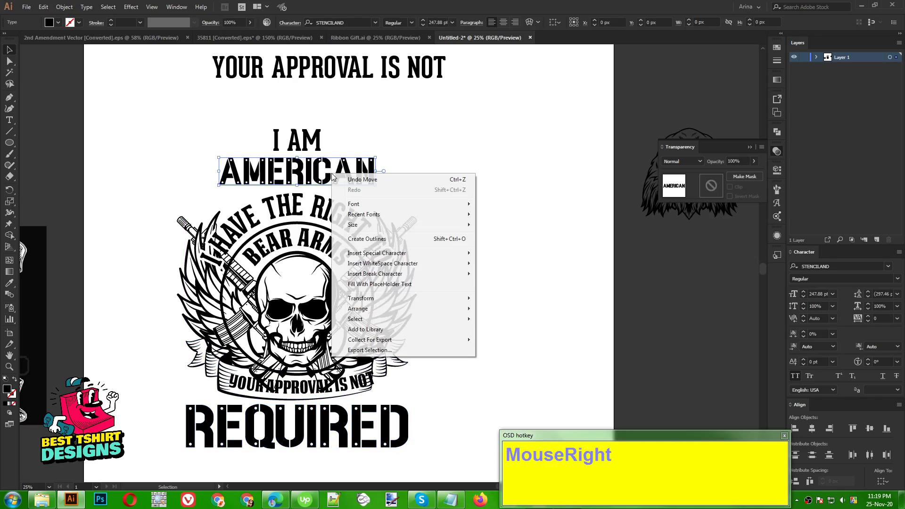
left_click(377, 239)
left_click(505, 277)
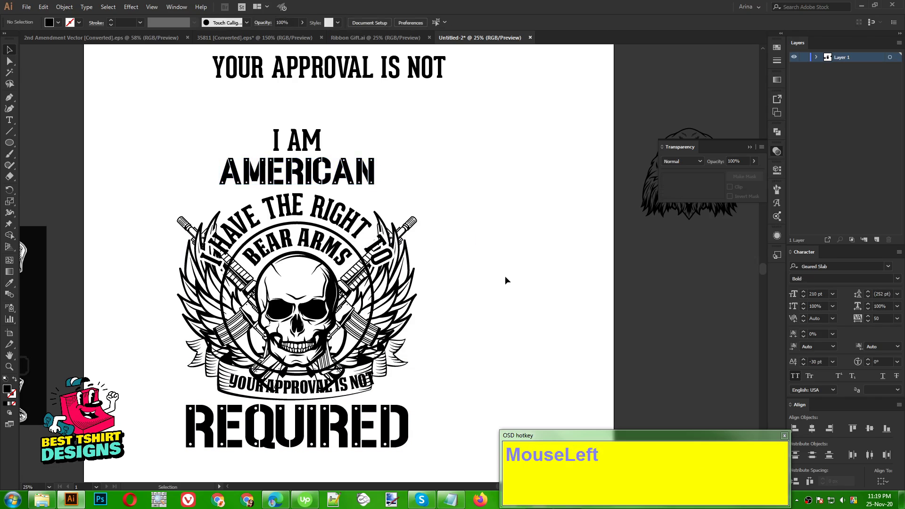
Show the rulers and place vertical guides along the outer edges of the R and D in REQUIRED.
key("ctrl+r")
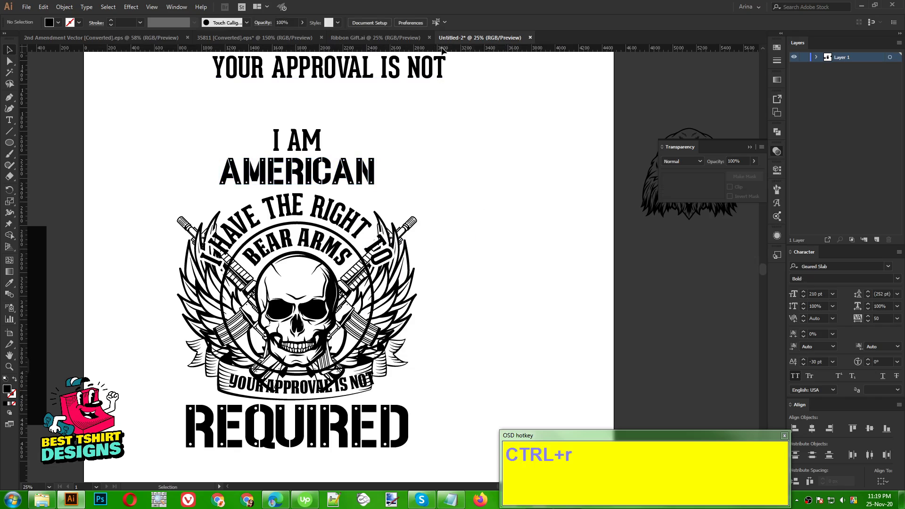
left_click_drag(443, 50, 408, 367)
left_click(409, 233)
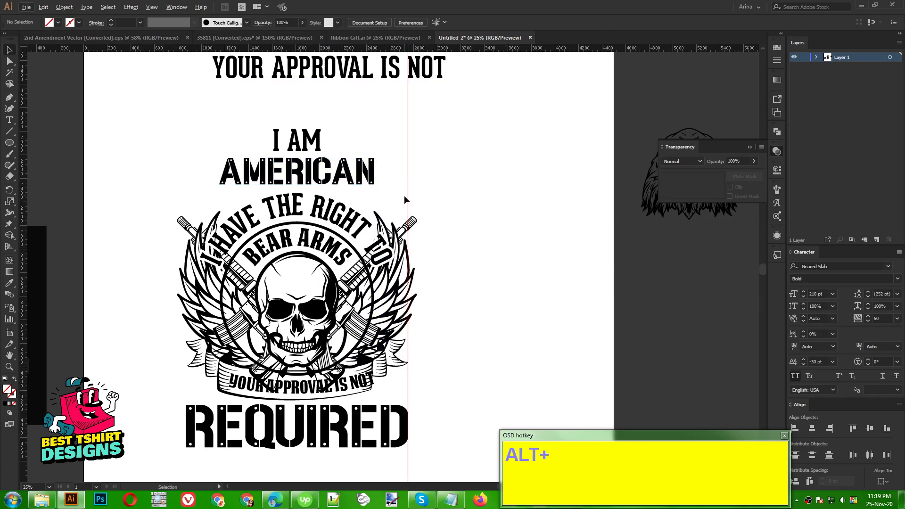
left_click_drag(408, 192, 187, 241, "alt")
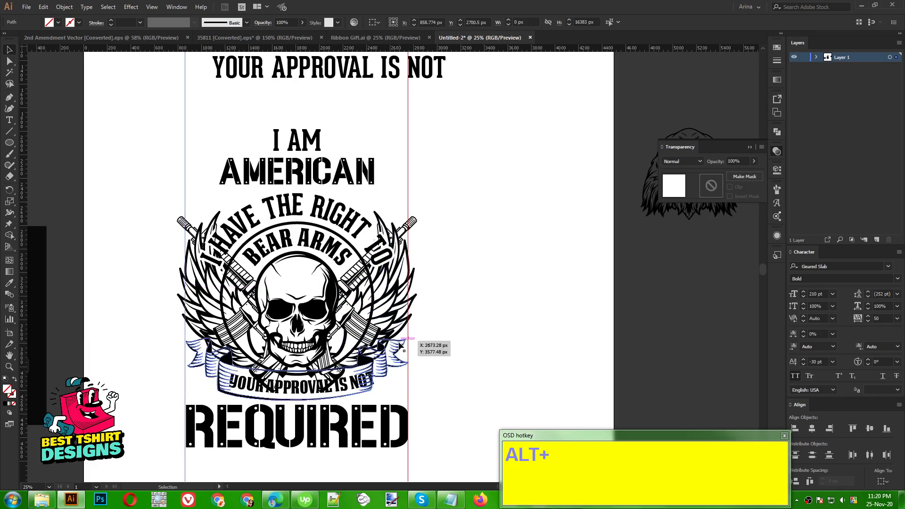
Enlarge the outlined AMERICAN lettering proportionally to about 1596 px wide so its N meets the second guide.
left_click(464, 397)
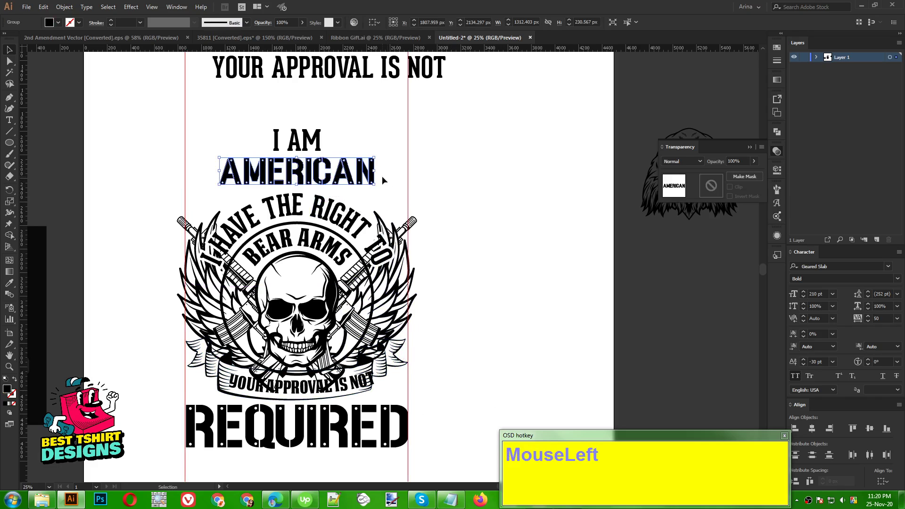
left_click_drag(375, 172, 408, 180)
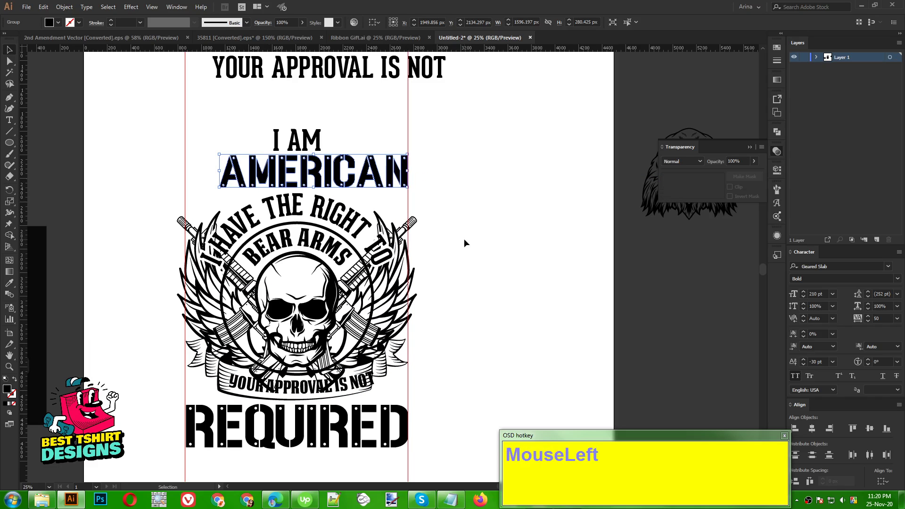
left_click(464, 243)
Isolate the REQUIRED group and enlarge its first letter R and last letter D proportionally upward to about 520 px tall.
double_click(385, 415)
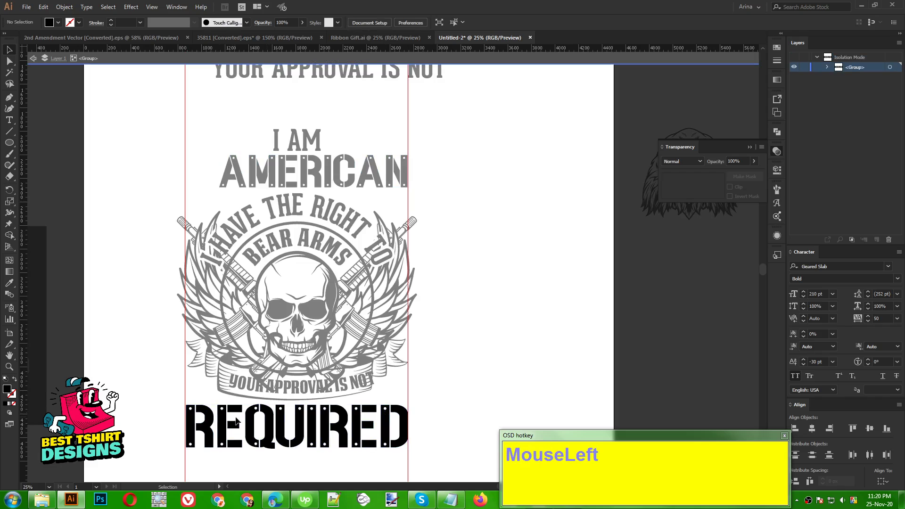
left_click(203, 415)
left_click_drag(200, 405, 199, 386)
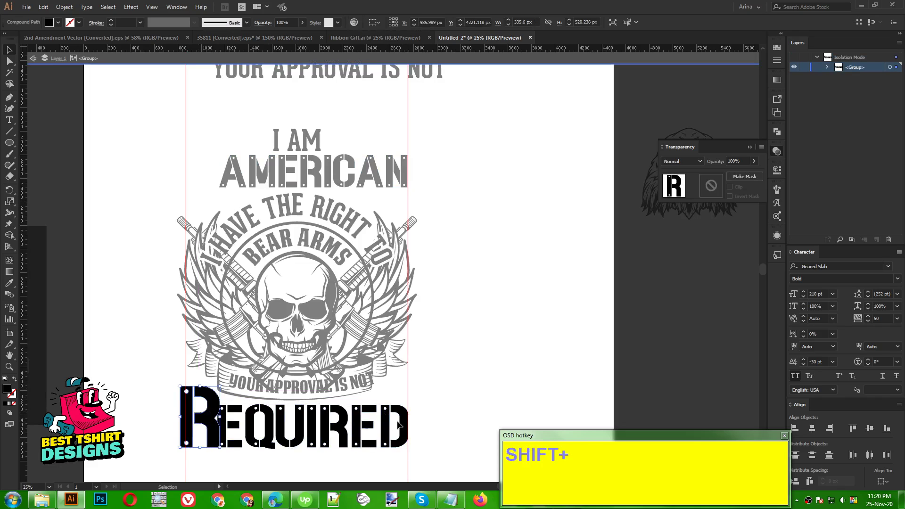
left_click(396, 406)
left_click_drag(396, 404, 398, 388)
scroll(444, 417, "down", 2)
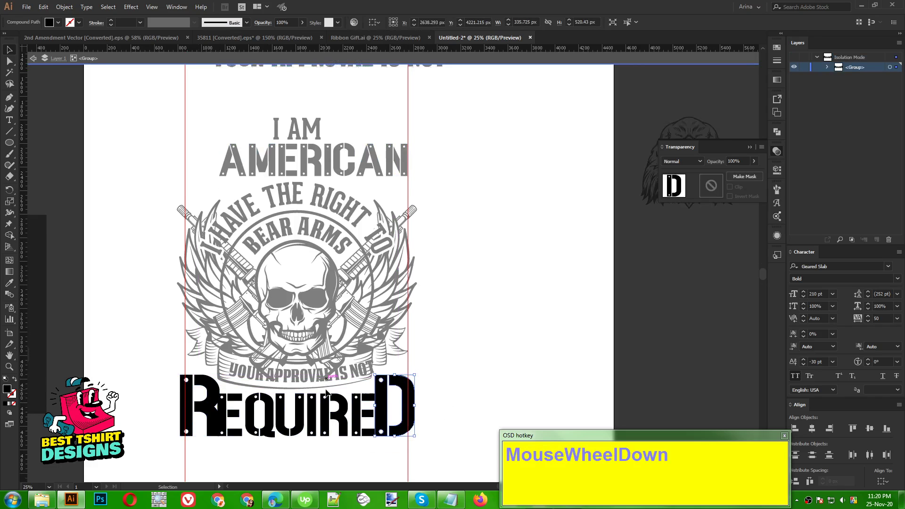
Move the D away from the E to about X 2735 px, space all REQUIRED letters evenly horizontally, and exit isolation.
left_click(425, 426)
left_click_drag(460, 426, 141, 387)
left_click(434, 395)
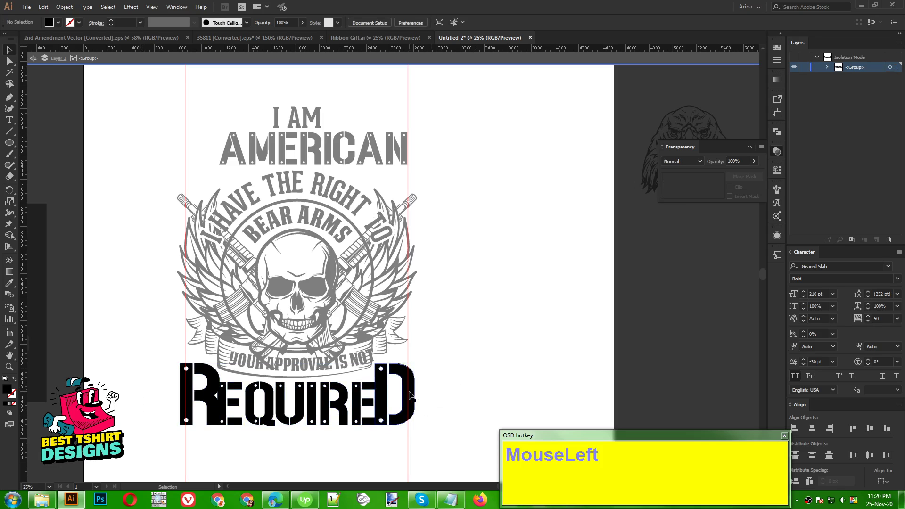
left_click_drag(411, 395, 422, 395)
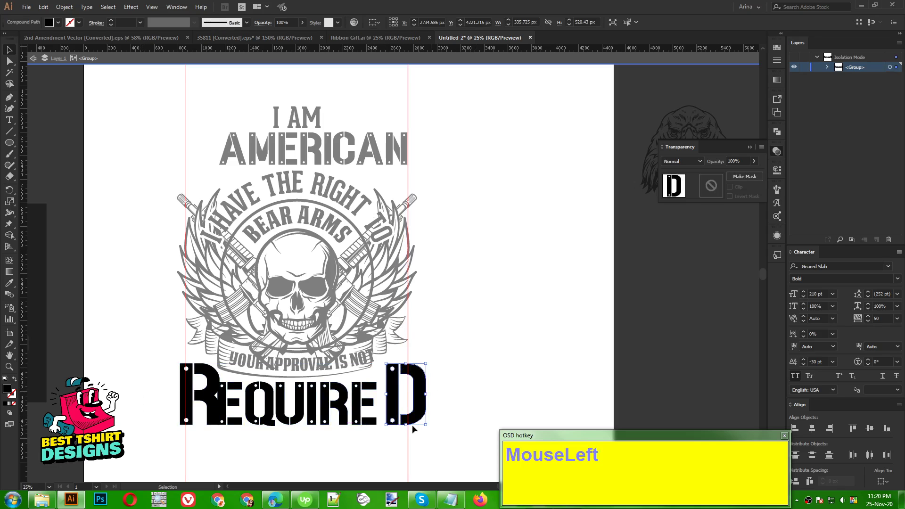
left_click_drag(453, 435, 131, 401)
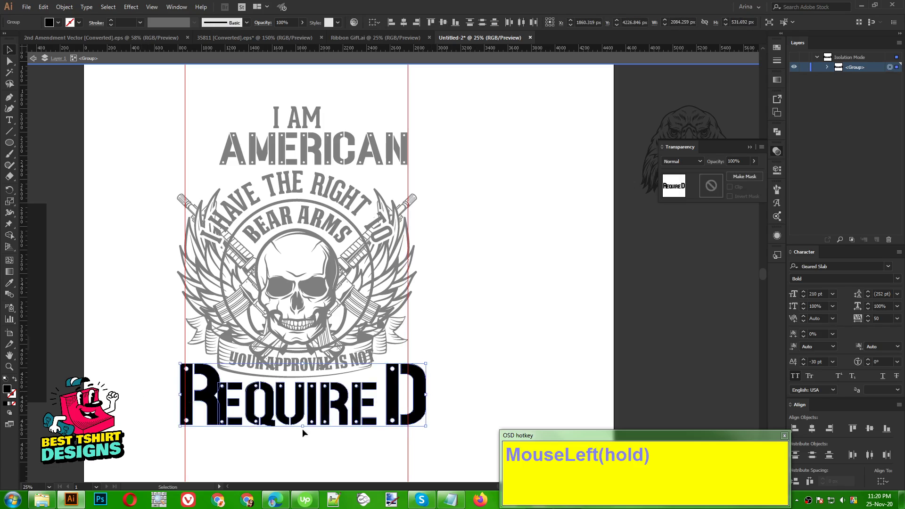
left_click(812, 481)
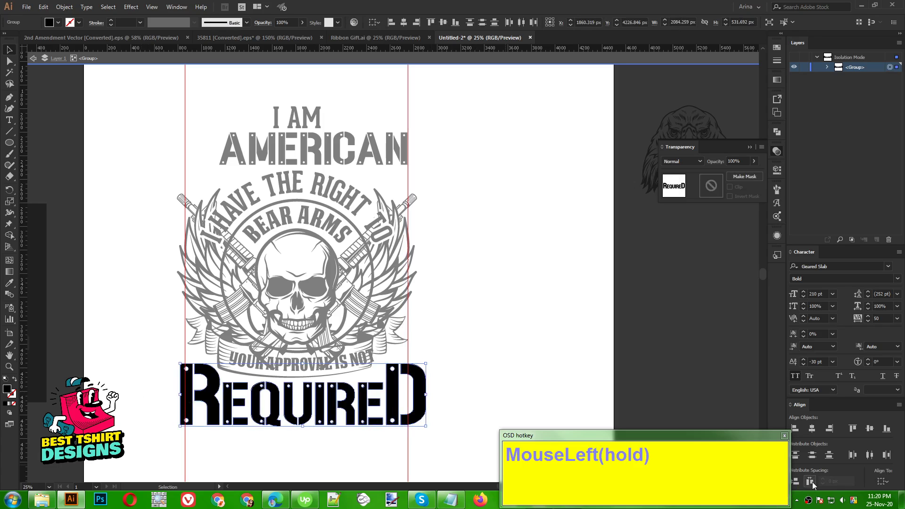
double_click(453, 371)
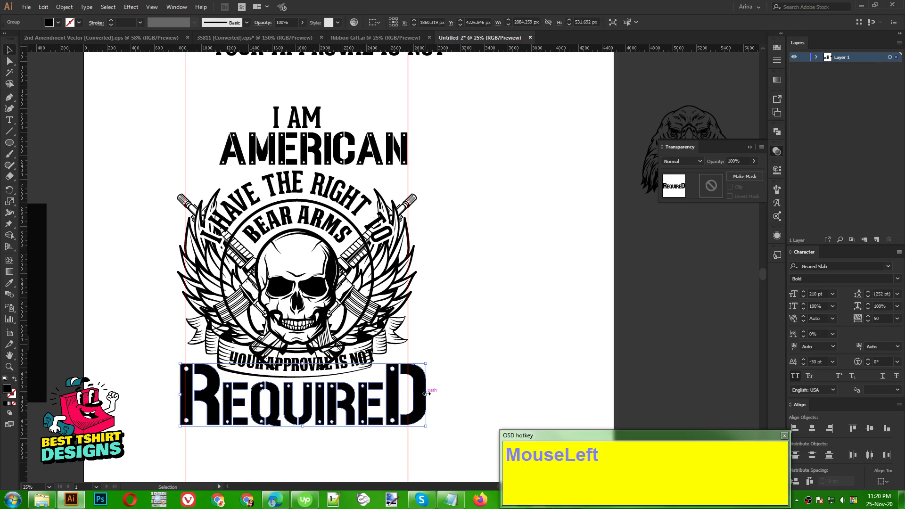
Scale REQUIRED proportionally to about 1896 px wide between the guides and nudge it up to about Y 4147 px.
left_click_drag(426, 394, 408, 393)
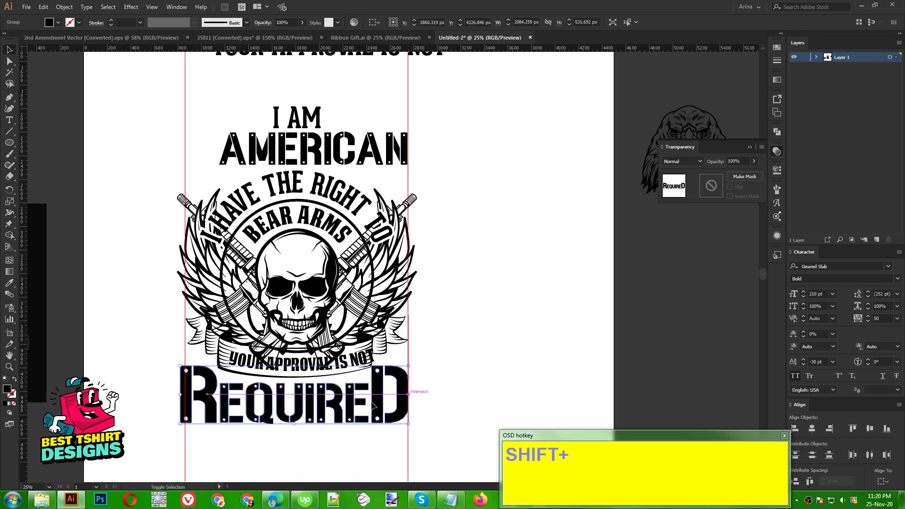
left_click_drag(181, 394, 185, 396)
key("shift+Up")
key("shift+Up")
key("shift+Up")
key("shift+Up")
key("shift+Up")
key("shift+Up")
key("shift+Up")
key("shift+Up")
key("shift+Up")
key("shift+Up")
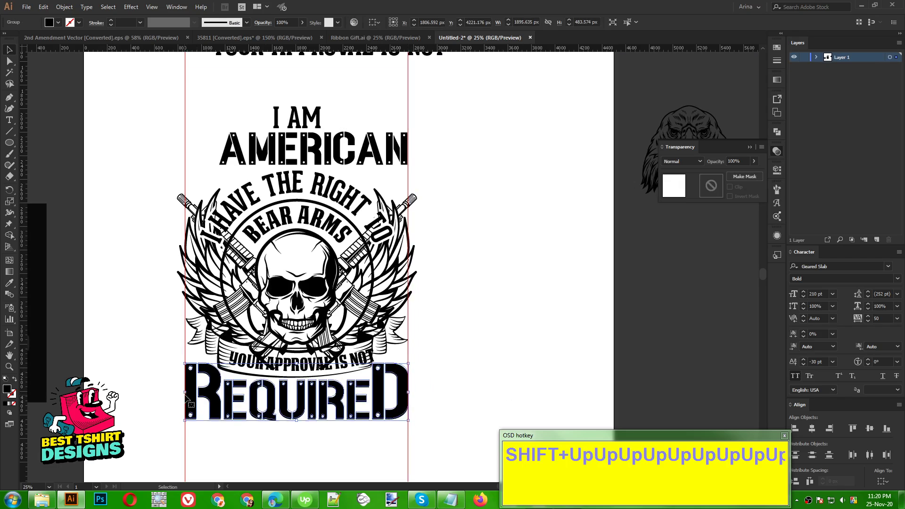
key("shift+Up")
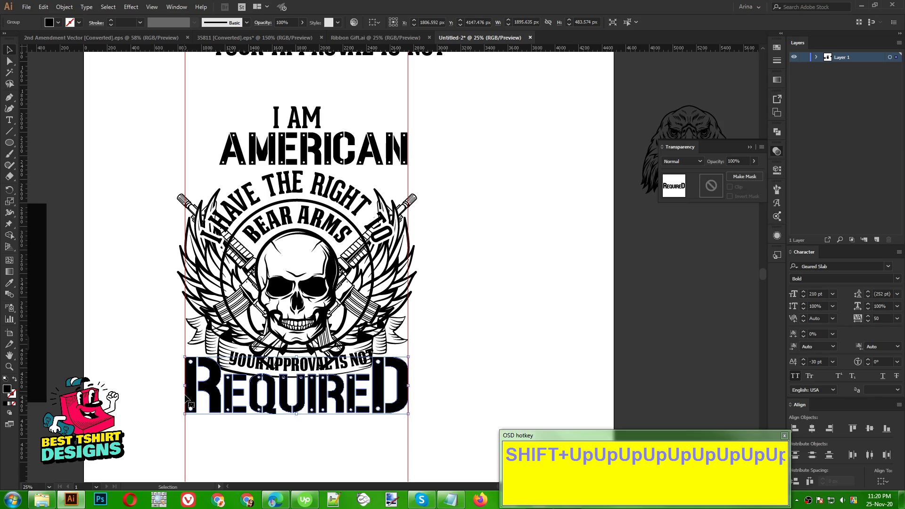
left_click(508, 288)
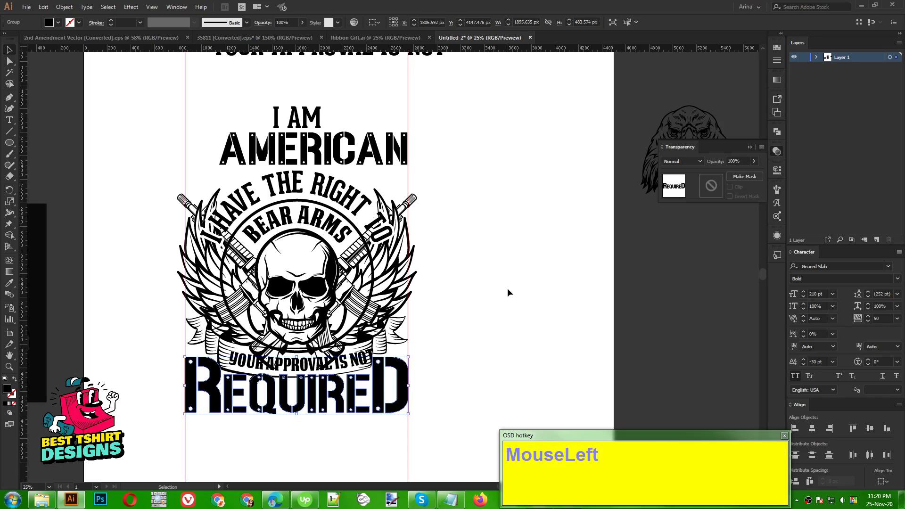
Isolate the AMERICAN group and enlarge its first letter A and last letter N proportionally downward to a matching baseline.
scroll(508, 288, "up", 3)
double_click(321, 196)
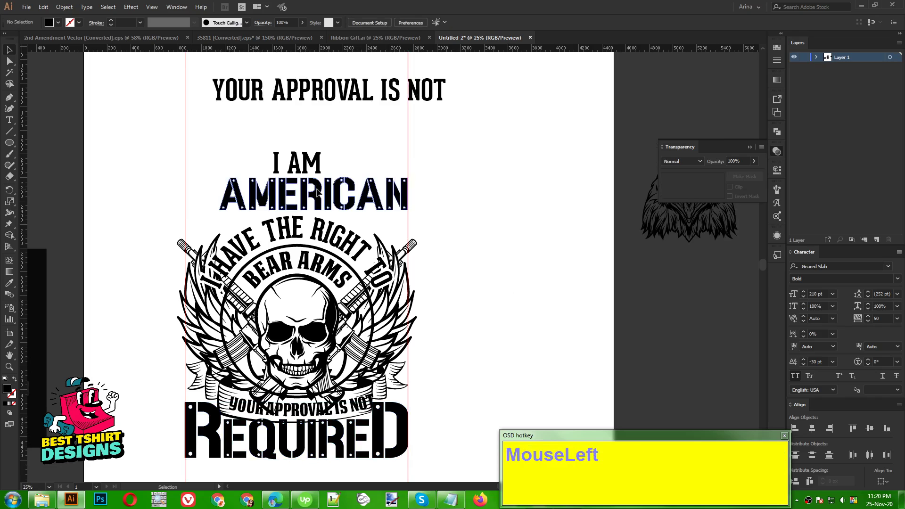
left_click(234, 199)
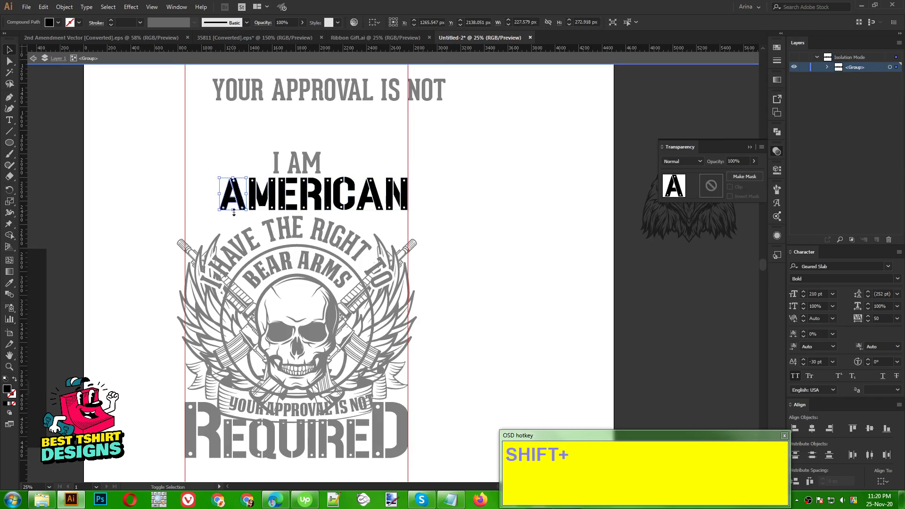
left_click_drag(232, 210, 232, 224)
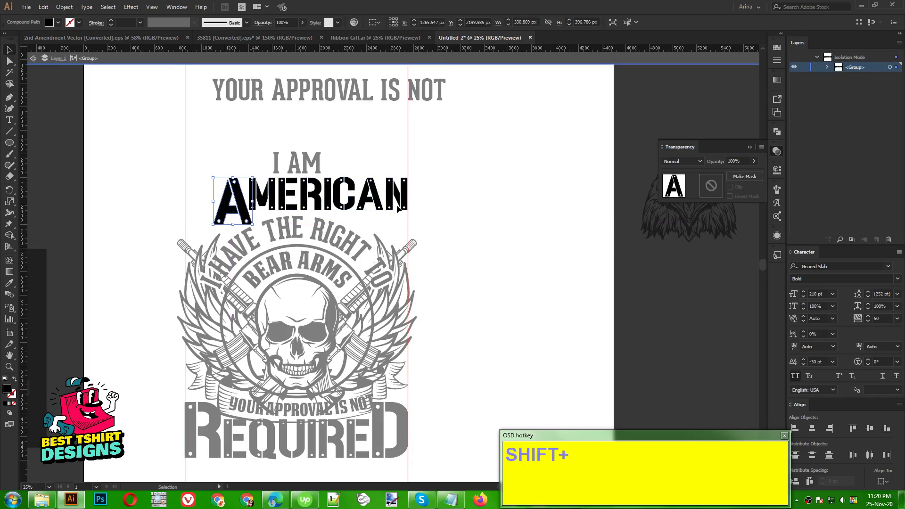
left_click(396, 205)
left_click_drag(396, 212, 396, 228)
left_click(233, 220)
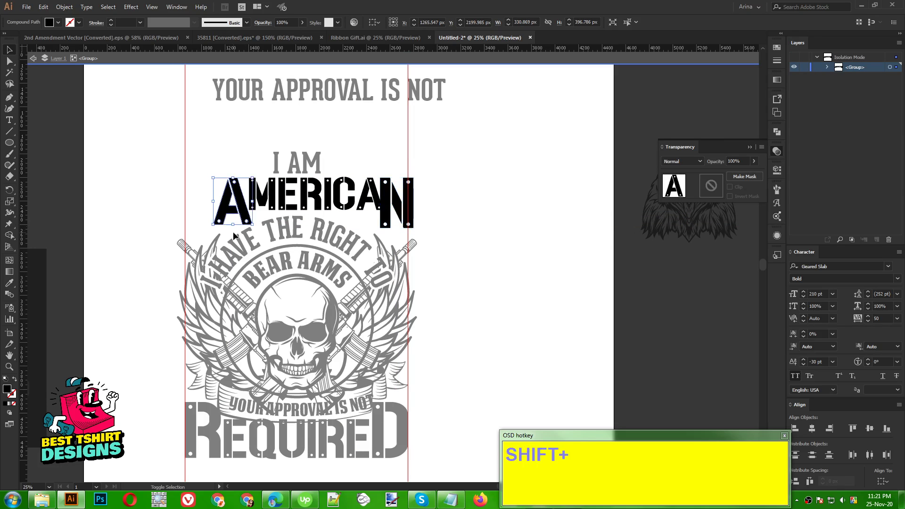
left_click_drag(234, 228, 233, 229)
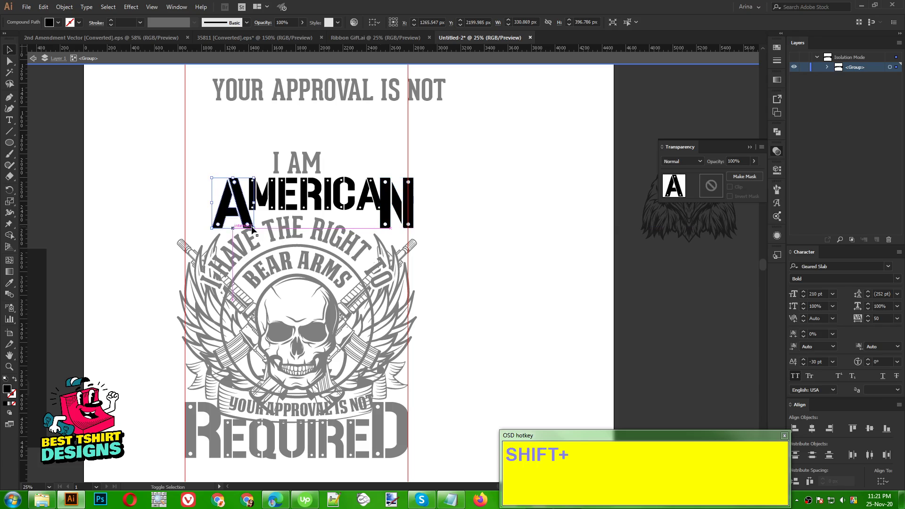
Move the enlarged N away from the neighbouring A and distribute the spacing of all AMERICAN letters evenly horizontally.
left_click(452, 219)
left_click_drag(415, 204, 420, 199)
left_click(468, 211)
left_click_drag(491, 204, 126, 174)
left_click(812, 483)
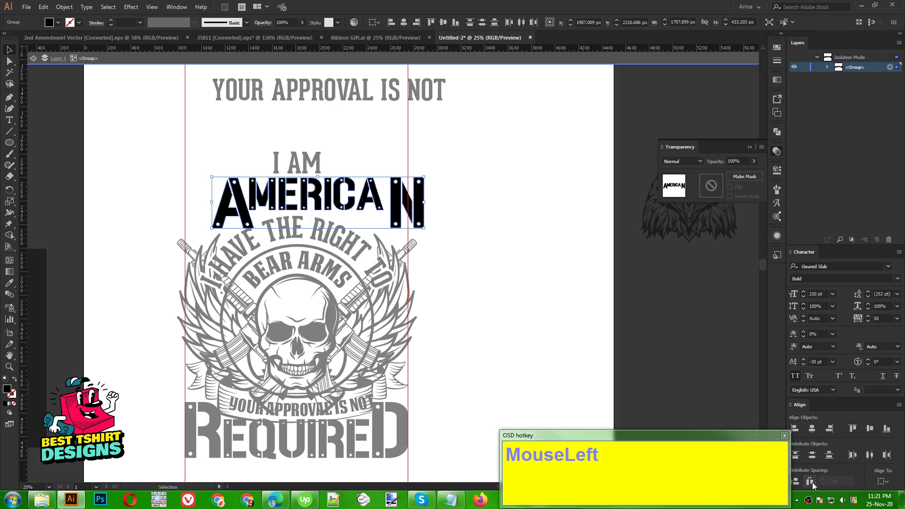
left_click(809, 483)
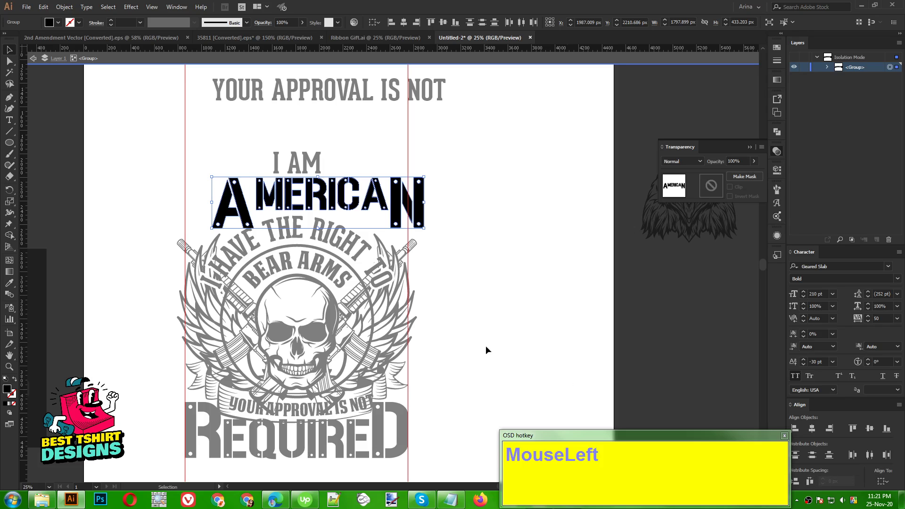
left_click_drag(723, 447, 689, 420)
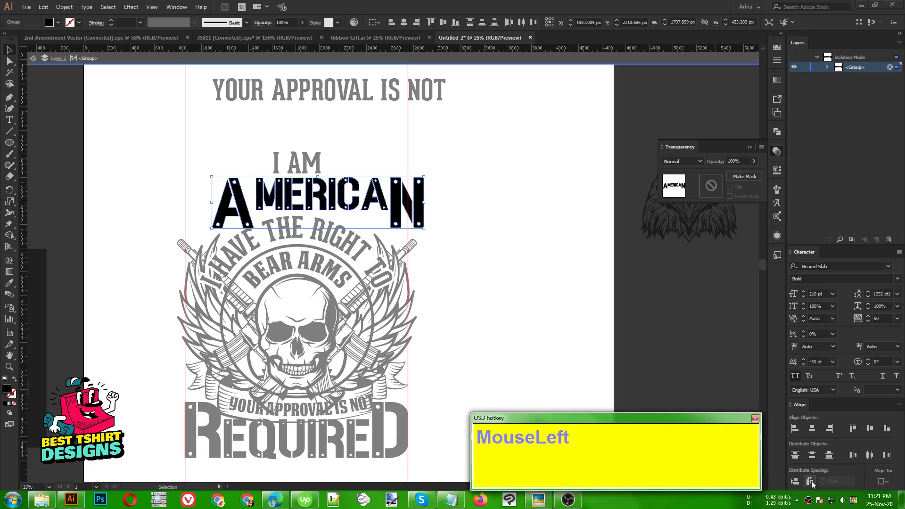
left_click_drag(699, 414, 699, 434)
left_click(177, 7)
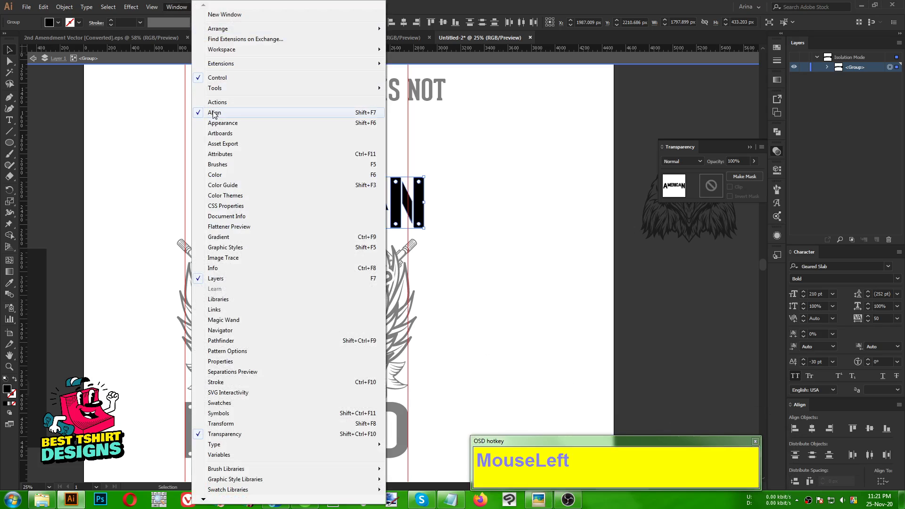
left_click(508, 228)
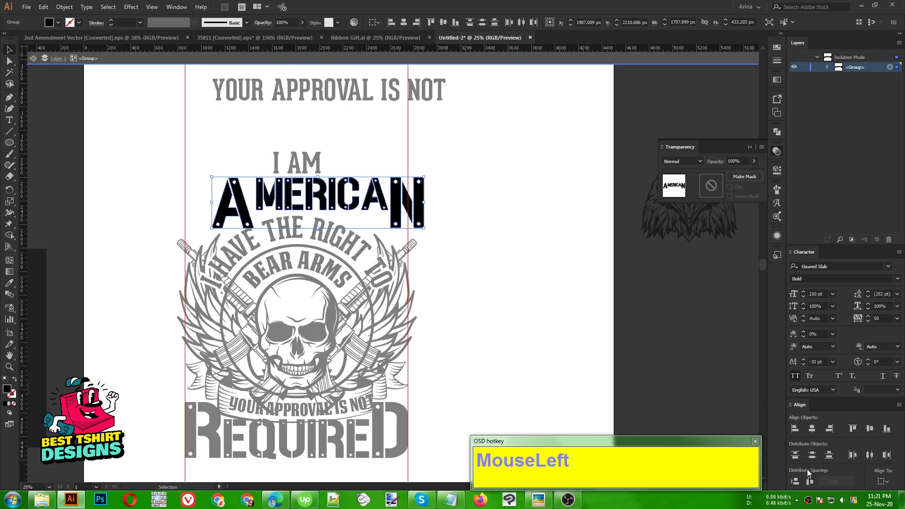
Exit isolation, scale AMERICAN proportionally to about 1893 px wide between the guides, and nudge it down to about Y 2222 px.
double_click(545, 267)
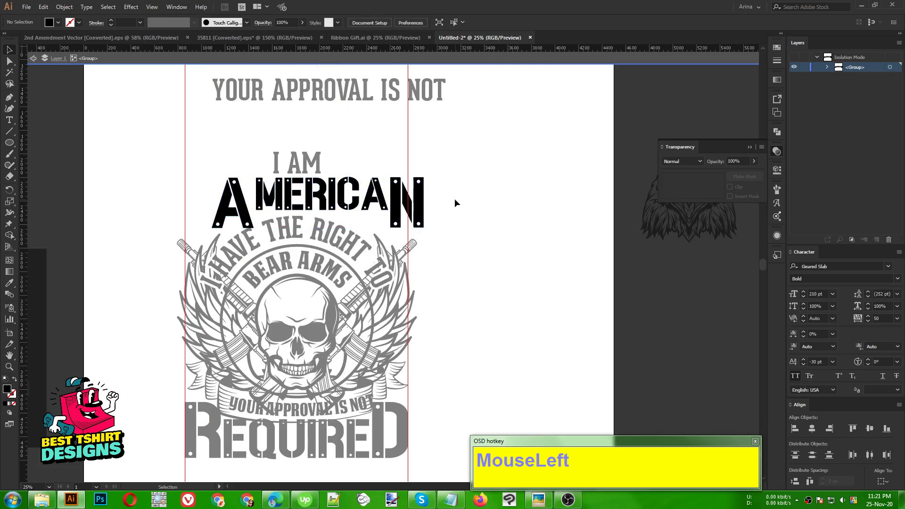
left_click(394, 195)
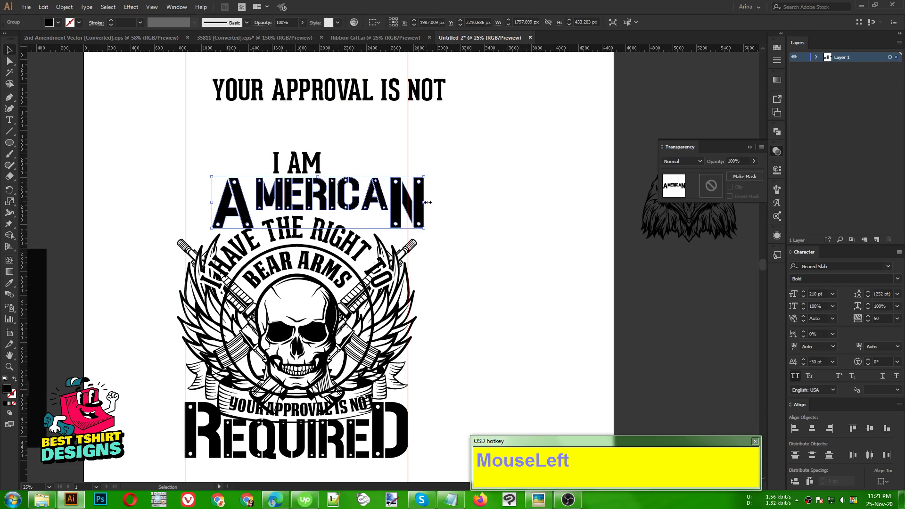
left_click_drag(428, 202, 407, 203)
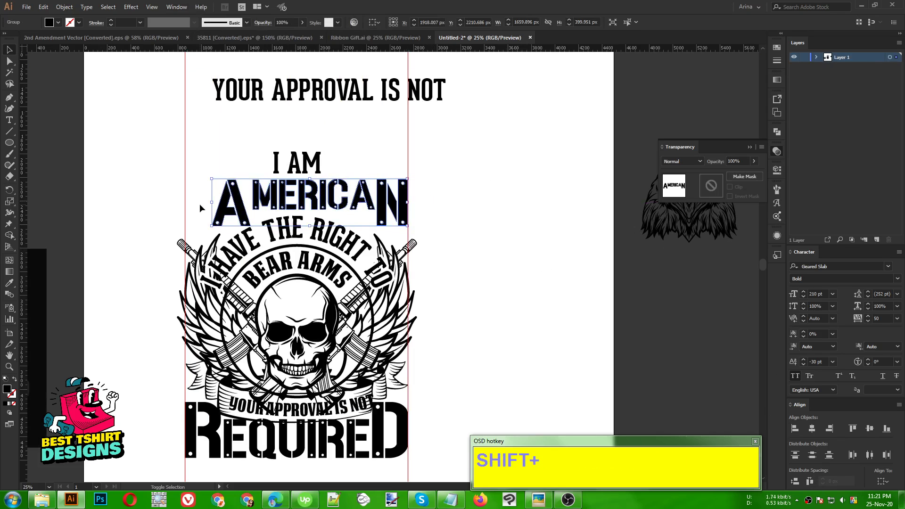
left_click_drag(211, 204, 185, 202)
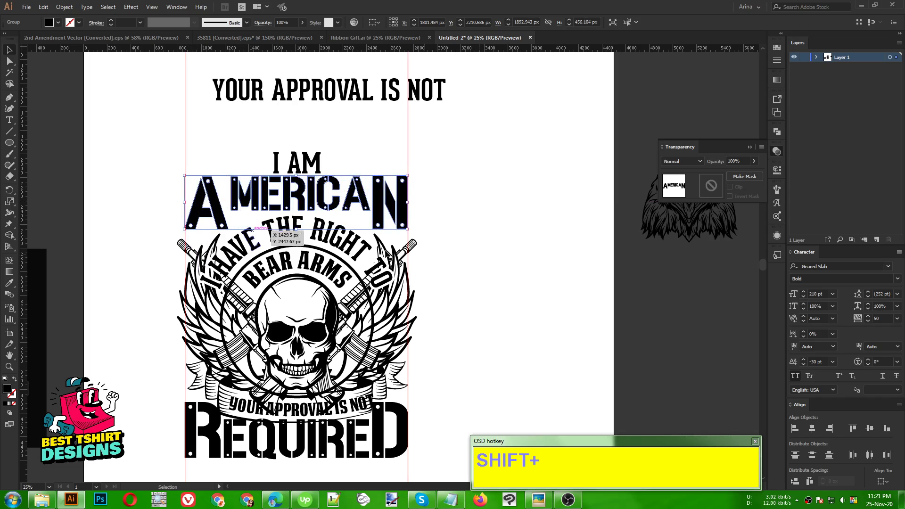
key("Down")
key("Down")
left_click(479, 256)
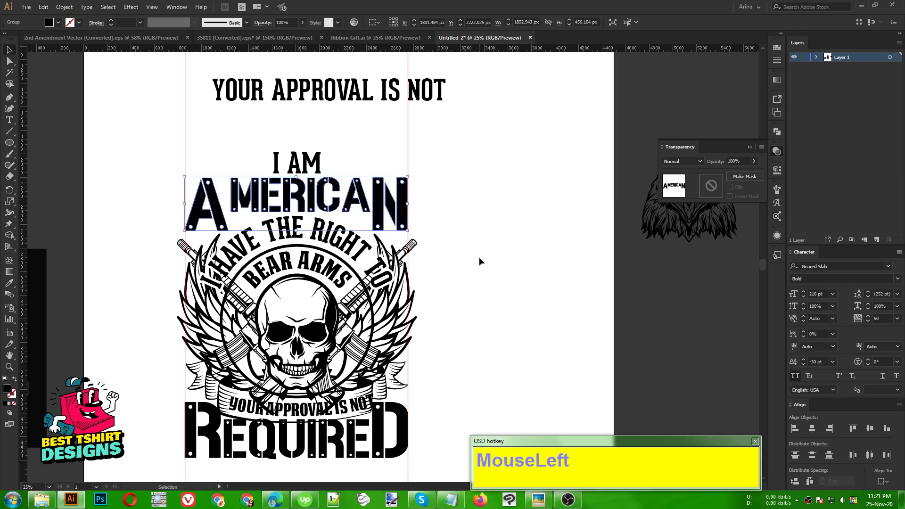
Convert the I AM text to outlines and scale it proportionally to about 612 px wide, centred just above AMERICAN.
right_click(306, 163)
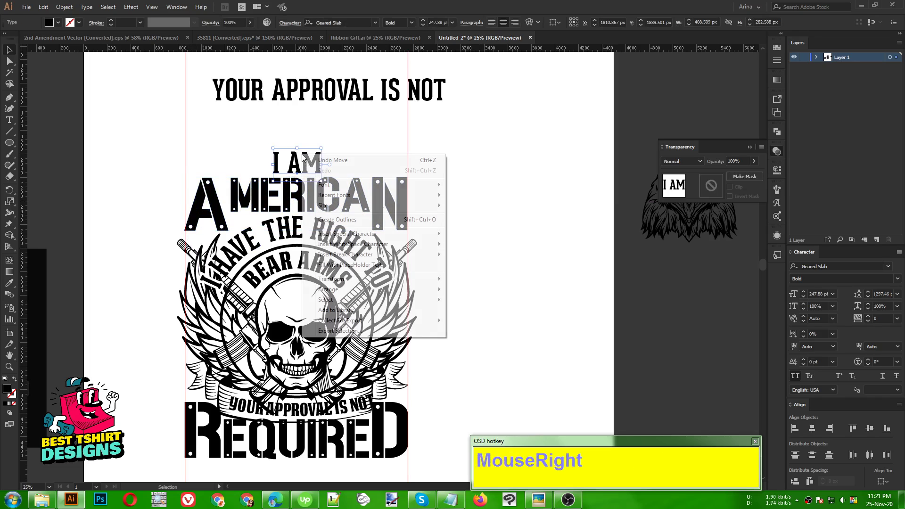
left_click(330, 221)
left_click_drag(300, 150, 297, 140)
left_click(375, 143)
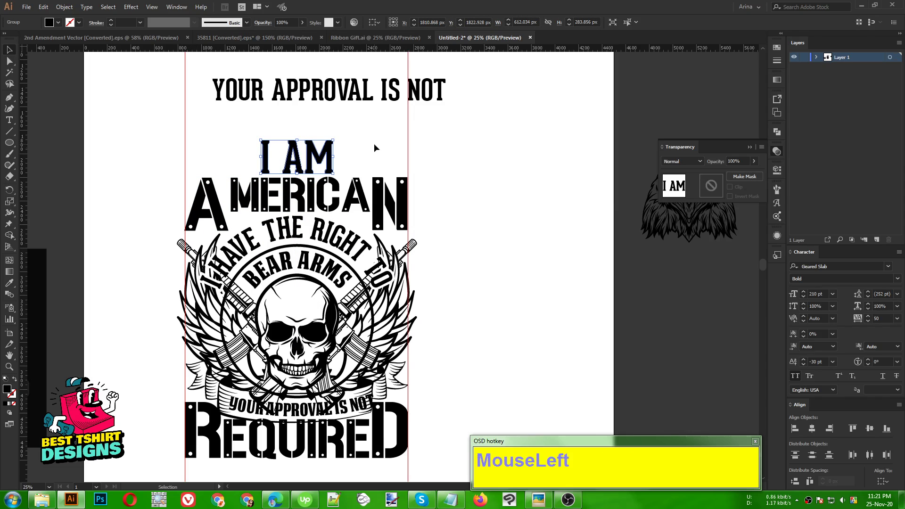
scroll(552, 272, "down", 1)
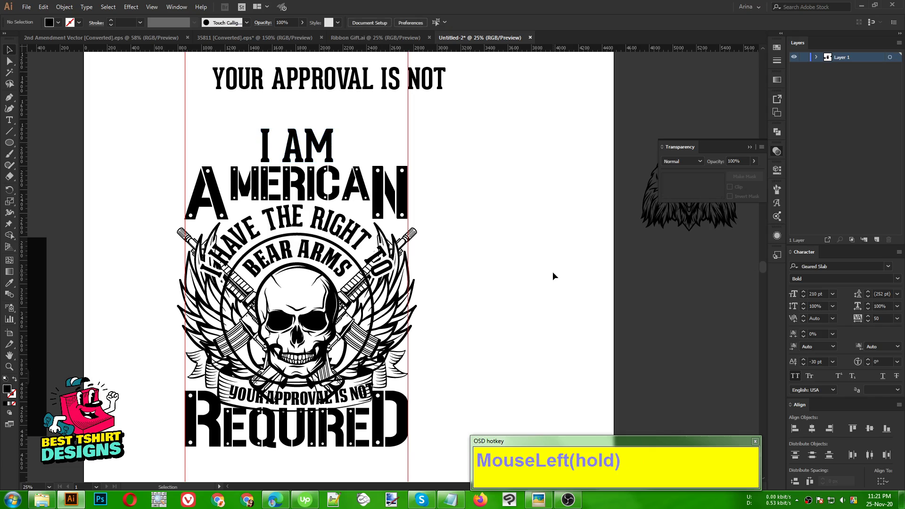
Move the spare straight YOUR APPROVAL IS NOT text out of the design, to the blank area beside it.
left_click_drag(553, 272, 514, 265)
left_click_drag(360, 84, 584, 122)
left_click(511, 257)
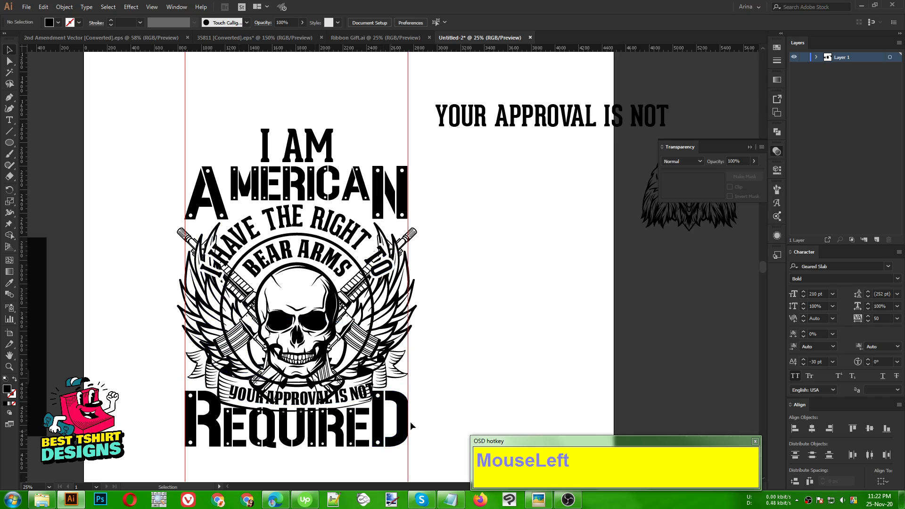
Move the eagle head onto the artboard beside the design and scale it down proportionally to about half its size.
scroll(475, 388, "down", 1)
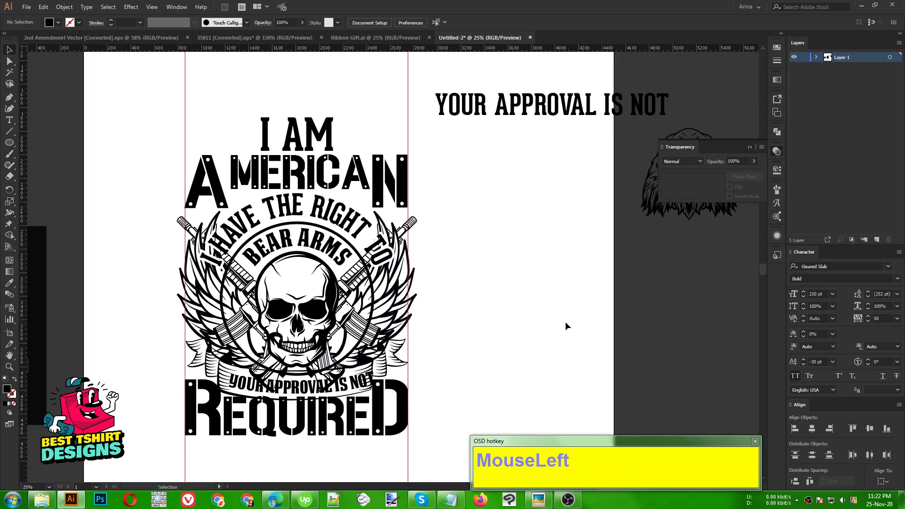
scroll(565, 326, "up", 1)
mouse_move(548, 301)
left_mouse_down()
mouse_move(708, 224)
mouse_move(542, 319)
mouse_move(545, 295)
left_mouse_up()
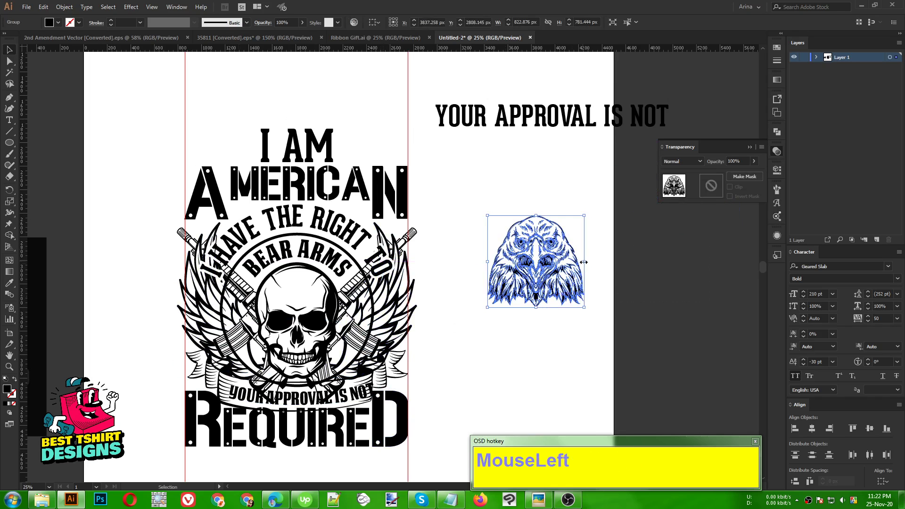
left_click_drag(583, 262, 519, 271)
left_click_drag(518, 271, 537, 234)
left_click(450, 182)
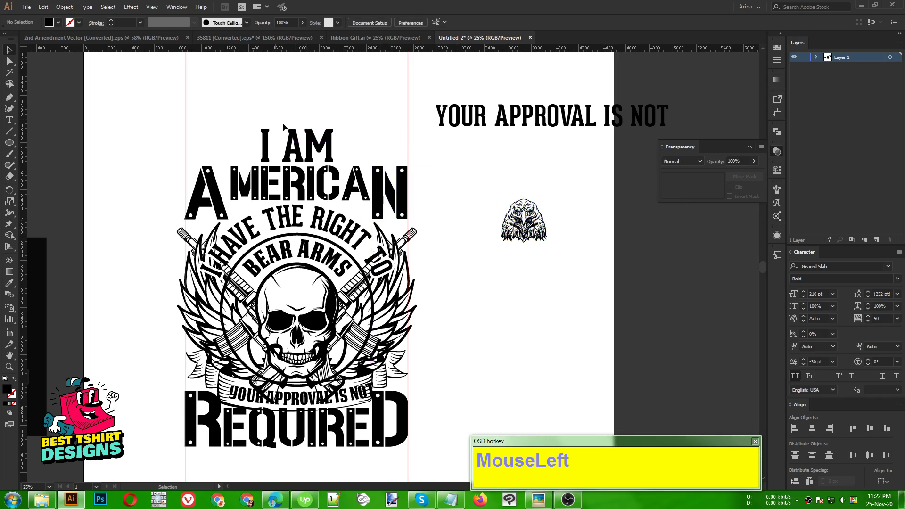
Convert the curved YOUR APPROVAL IS NOT text on the ribbon to outlines.
scroll(205, 141, "down", 1)
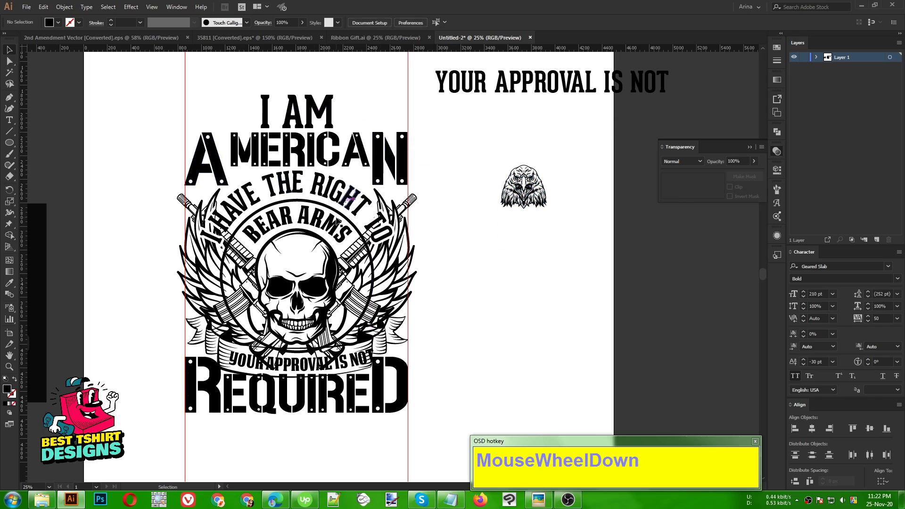
scroll(319, 228, "down", 1)
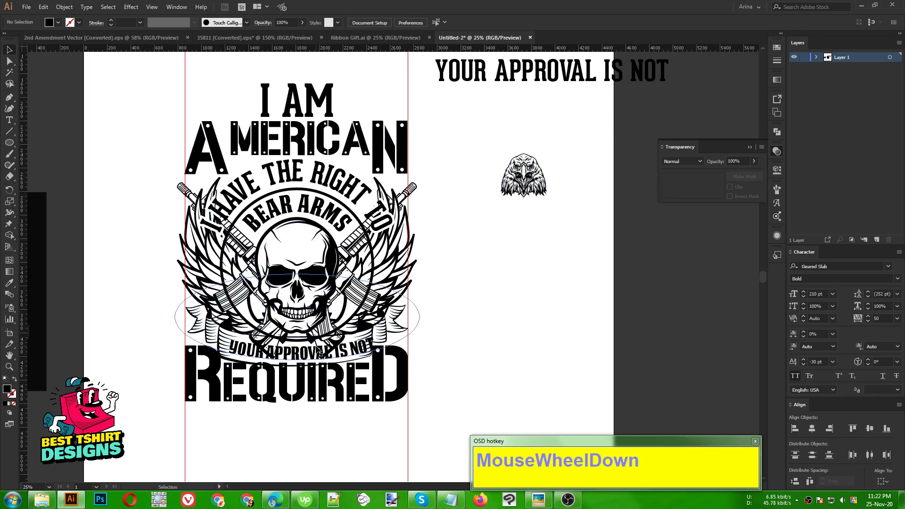
scroll(369, 363, "up", 1, "alt")
left_click(368, 362)
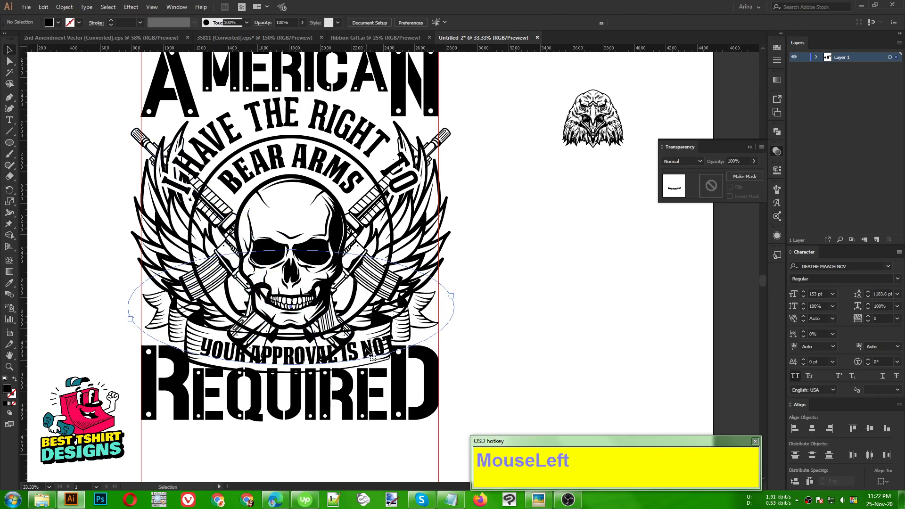
right_click(367, 362)
left_click(401, 230)
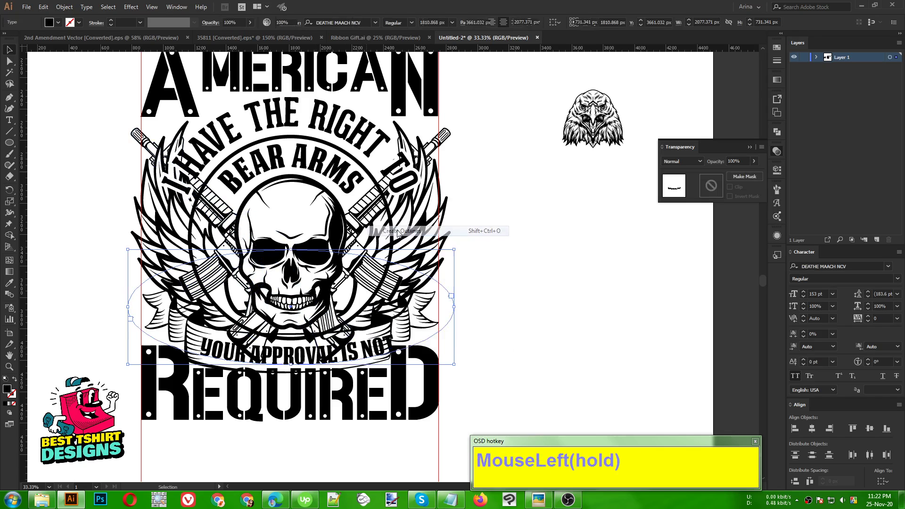
Nudge the outlined ribbon lettering left to about X 1799 px so it sits centred on the ribbon.
key("Left")
key("Left")
key("Left")
key("Left")
key("Left")
key("Left")
key("Left")
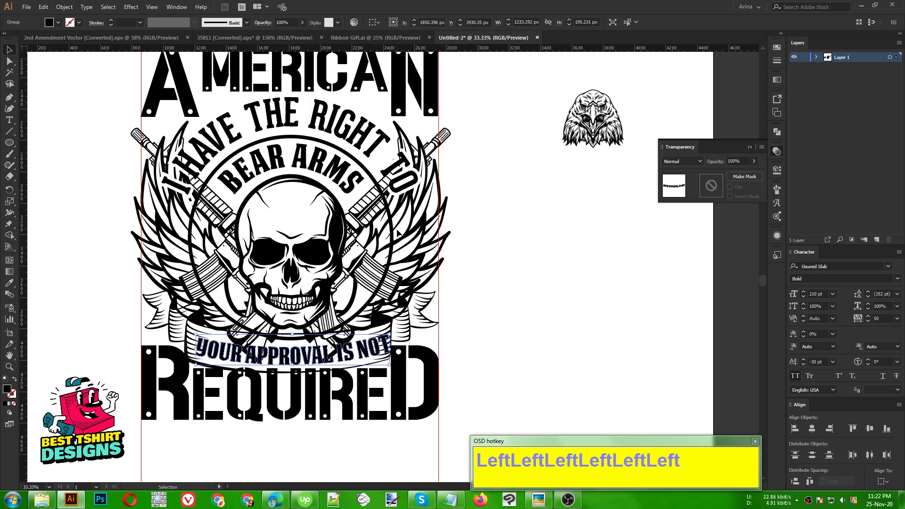
key("Left")
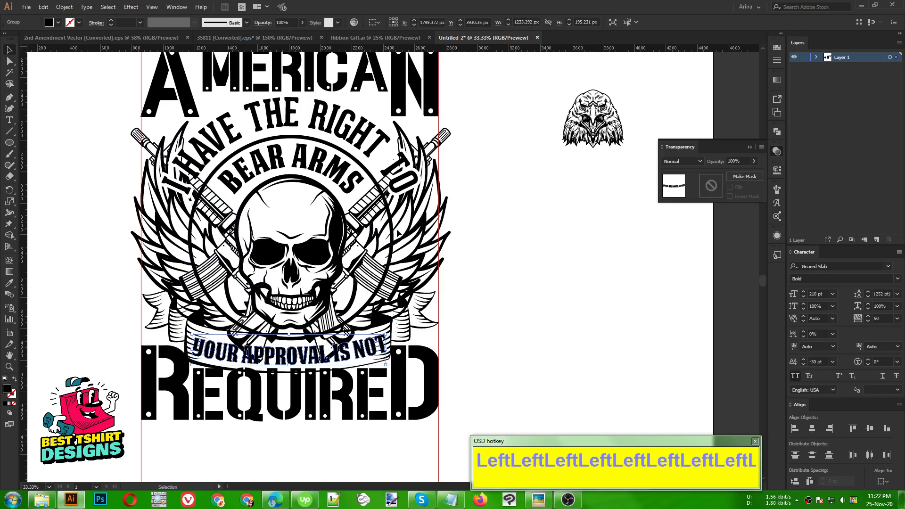
key("Left")
key("Right")
Offset the paths of the outlined YOUR APPROVAL IS NOT lettering by 15 px with miter joins.
scroll(279, 385, "up", 1, "alt")
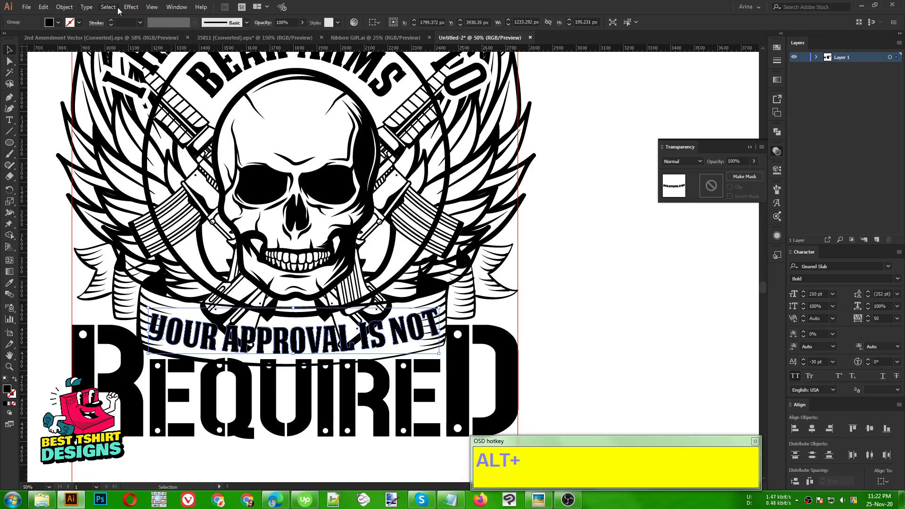
left_click(64, 7)
mouse_move(123, 224)
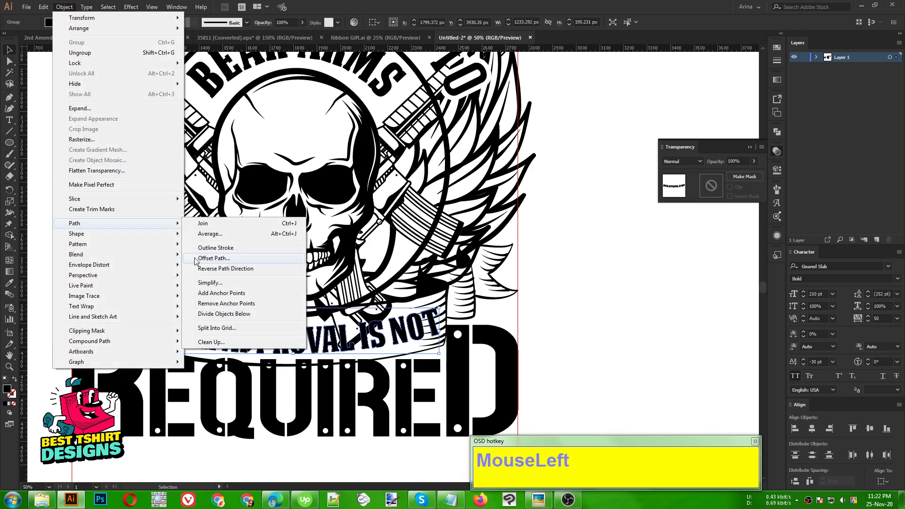
left_click(195, 259)
left_click(516, 211)
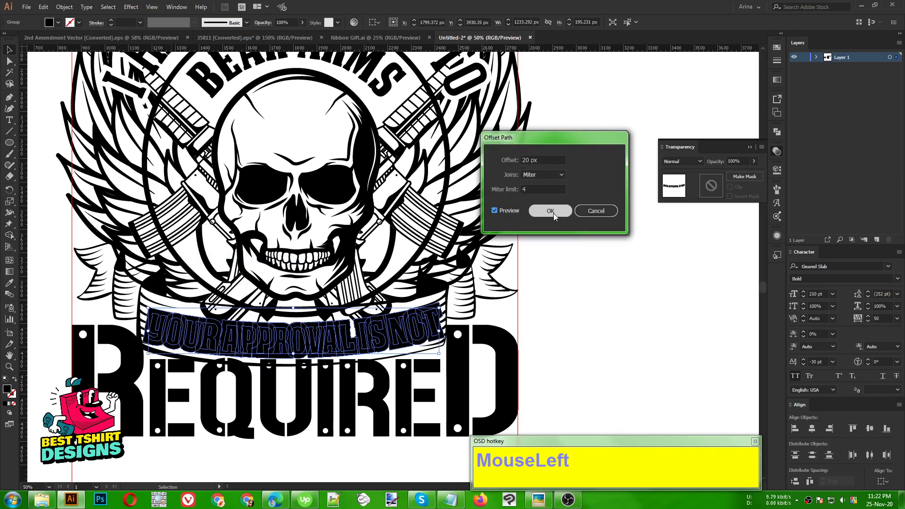
scroll(541, 158, "down", 4)
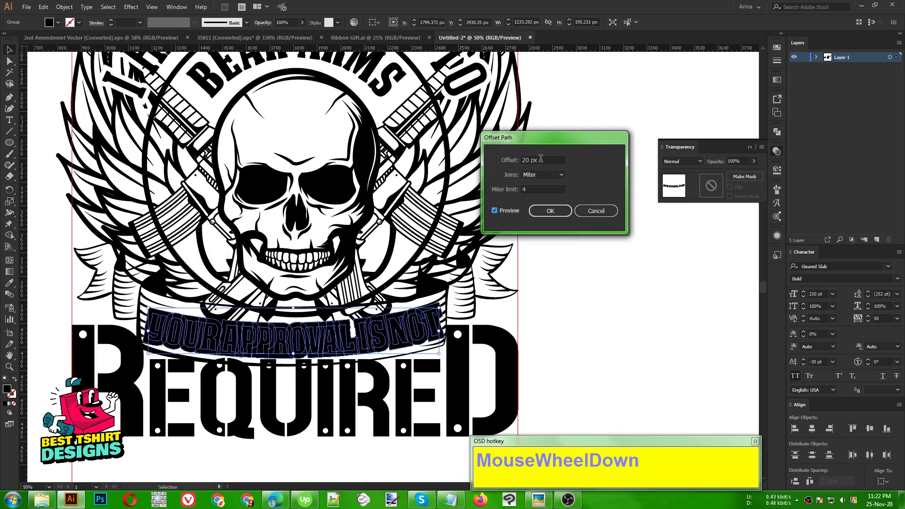
scroll(541, 158, "down", 2)
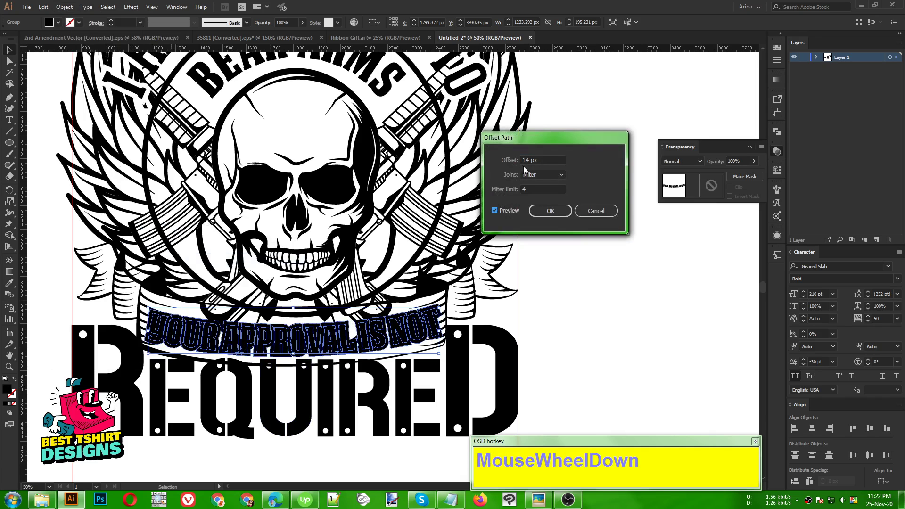
scroll(541, 161, "up", 2)
left_click(550, 211)
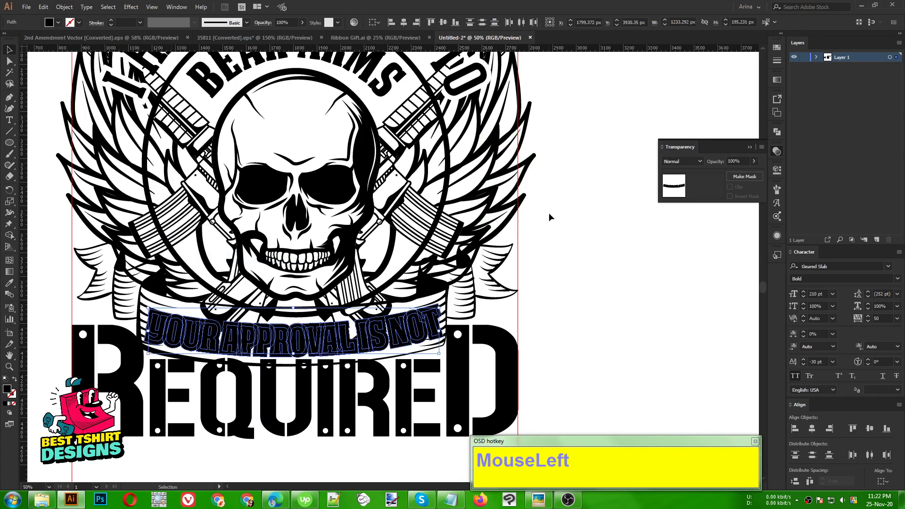
Cut the lettering's offset shape and paste it in place into a new unclipped opacity mask on the ribbon, then leave mask editing.
key("ctrl+x")
left_click(510, 302)
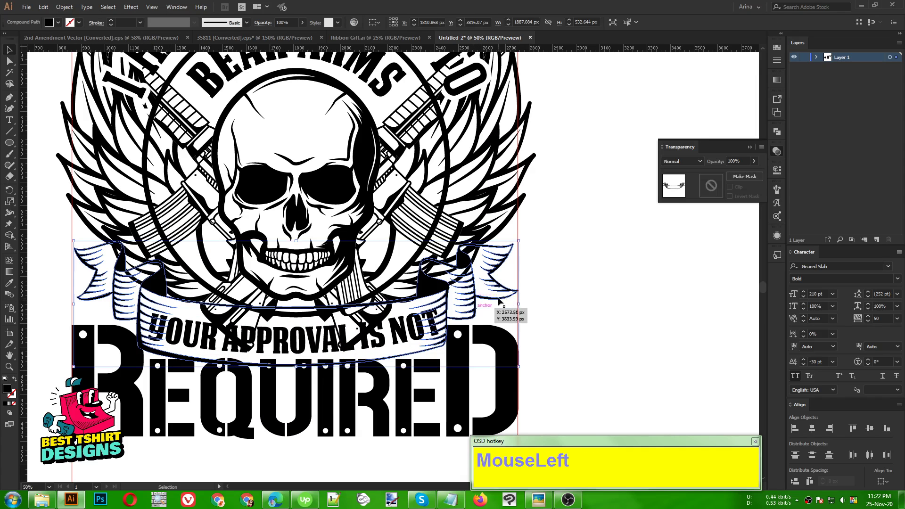
left_click(715, 189)
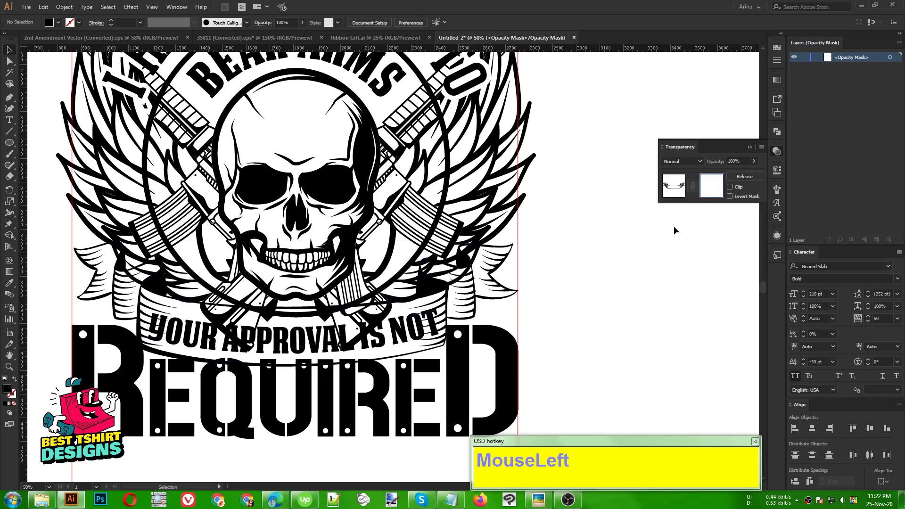
key("ctrl+f")
left_click(638, 242)
left_click(669, 183)
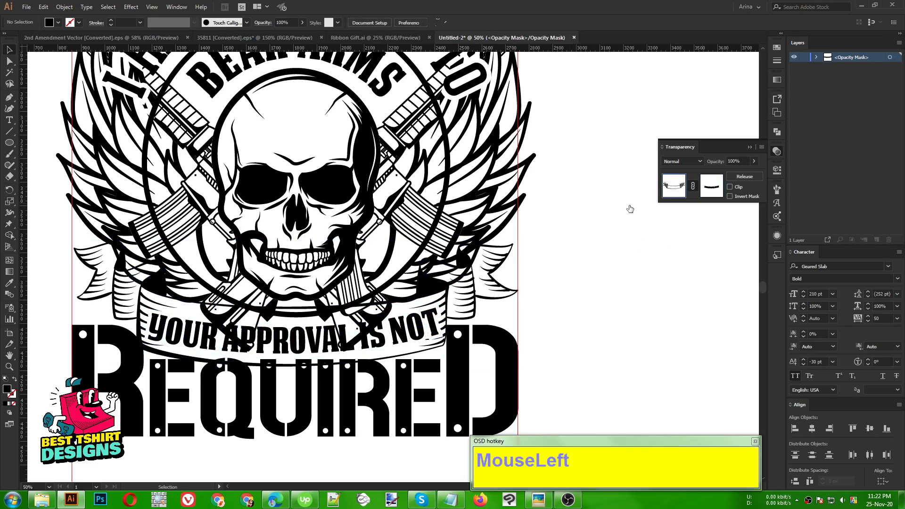
scroll(290, 276, "down", 1, "alt")
left_click(558, 262)
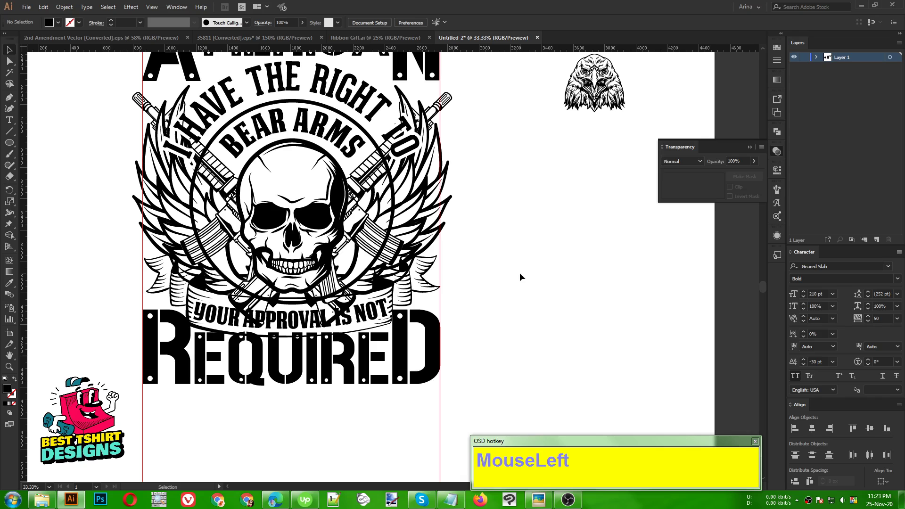
Offset the ribbon's path by 15 px with miter joins.
left_click(414, 296)
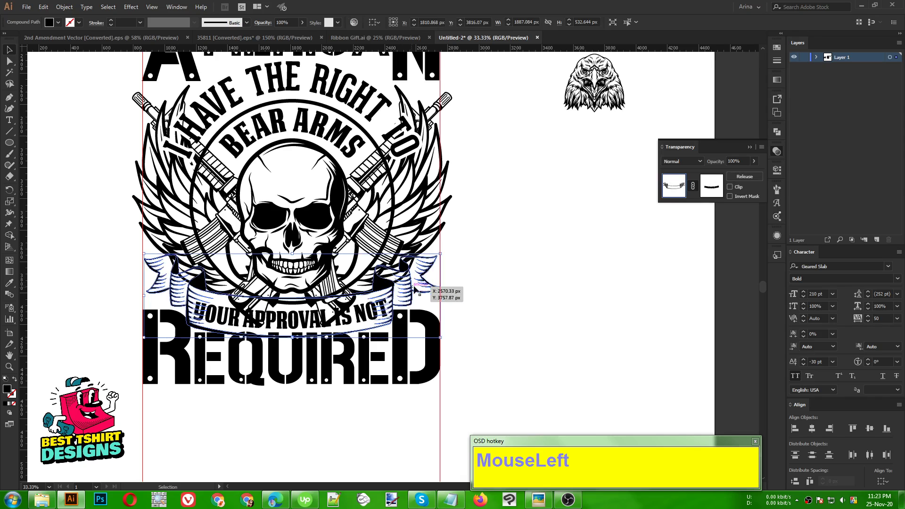
left_click(64, 7)
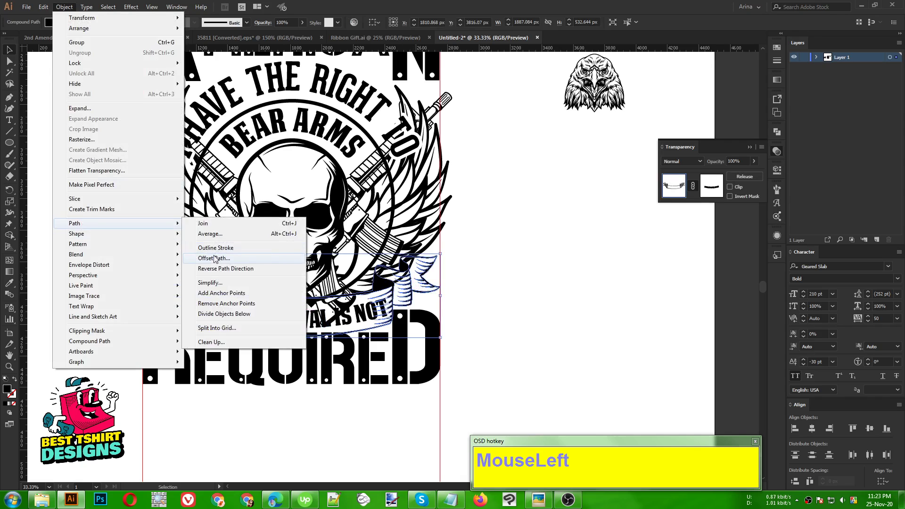
left_click(208, 254)
left_click(510, 210)
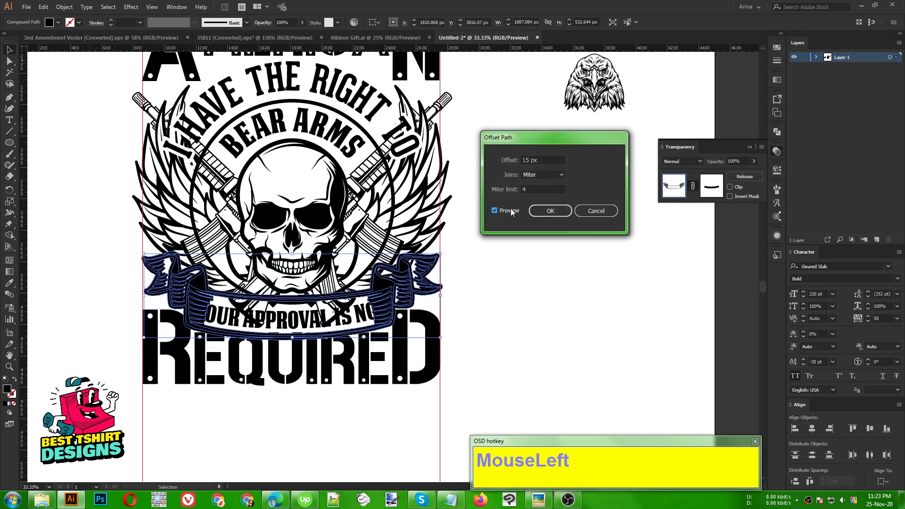
left_click(548, 211)
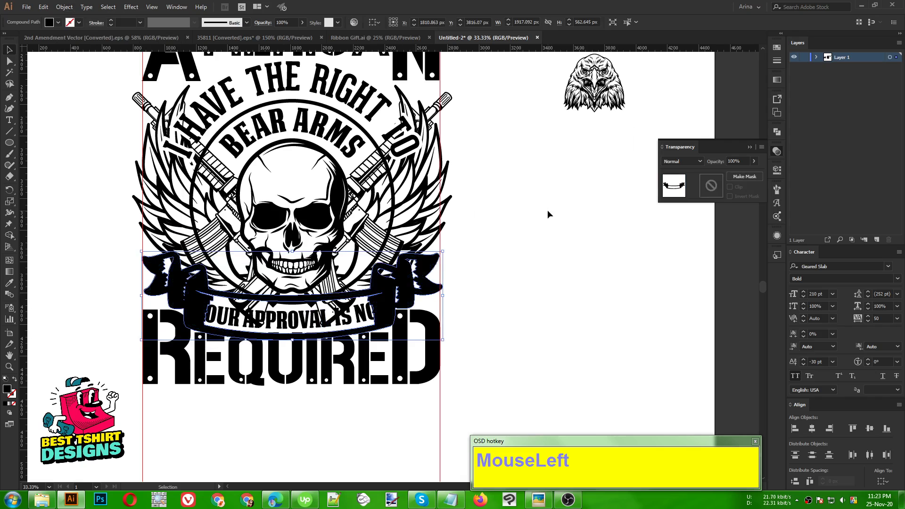
Cut the ribbon's offset shape and paste it in place into the wings' existing opacity mask.
key("ctrl+x")
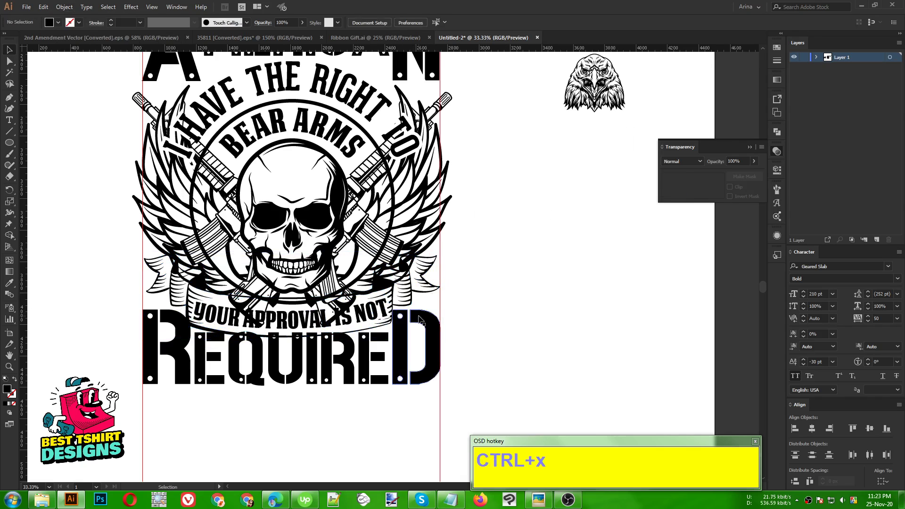
left_click(436, 226)
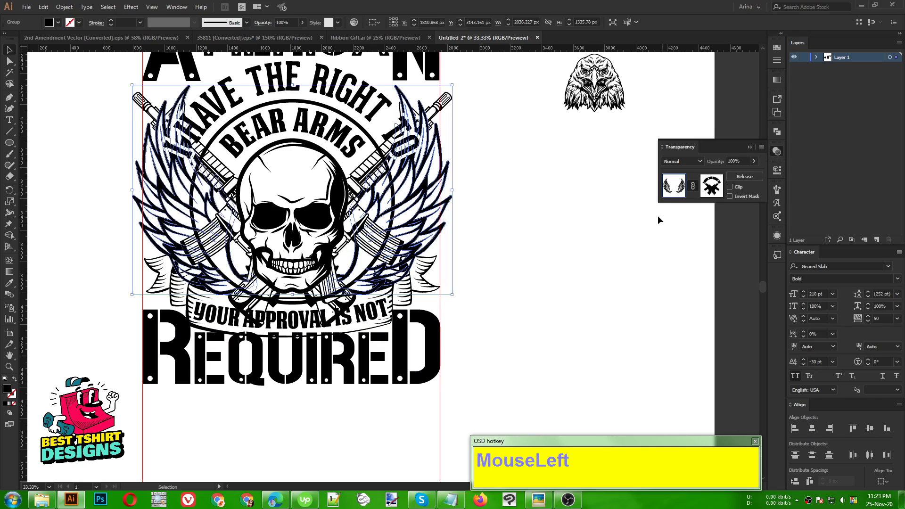
left_click(715, 191)
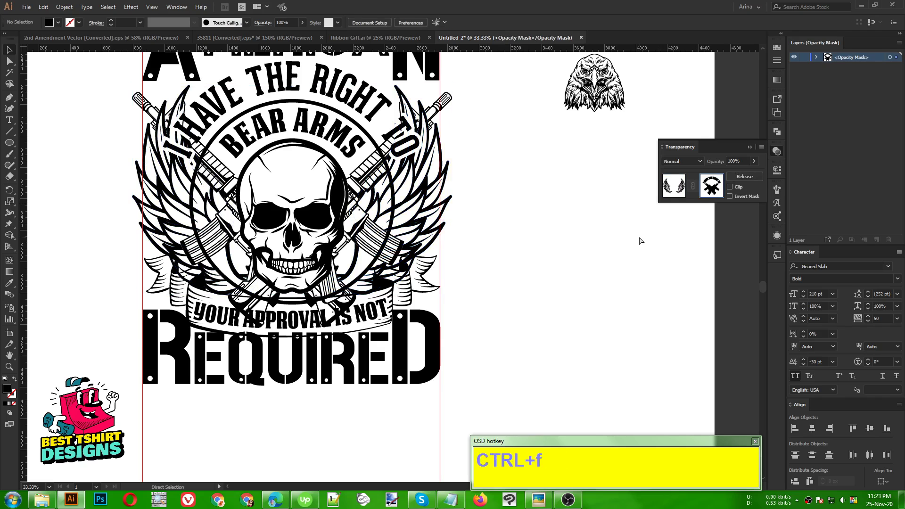
key("ctrl+f")
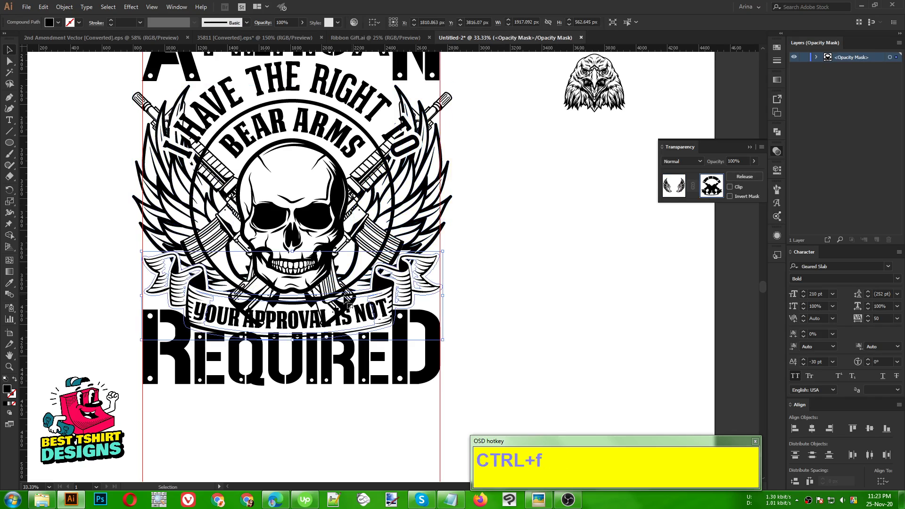
Combine the pasted ribbon shape into one solid silhouette with Pathfinder, copy it, and return from the wings' mask to the artwork.
left_click(777, 132)
left_click(703, 175)
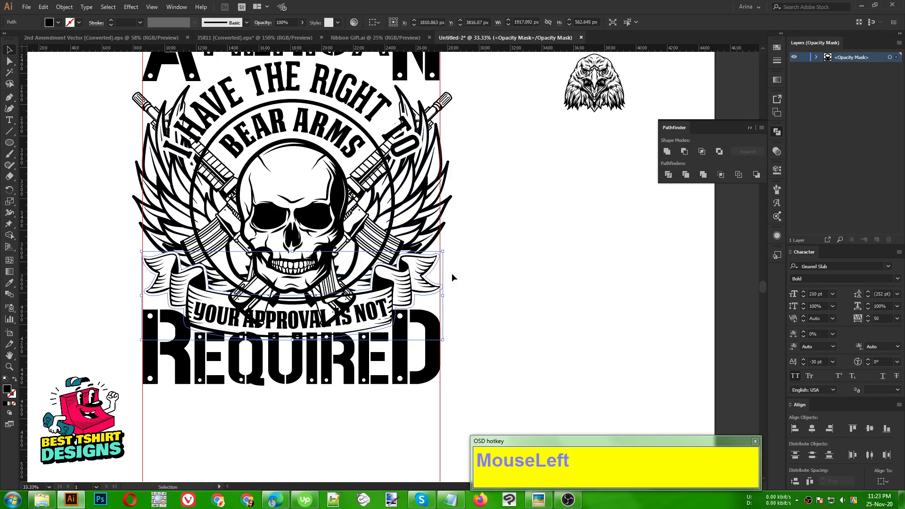
key("ctrl")
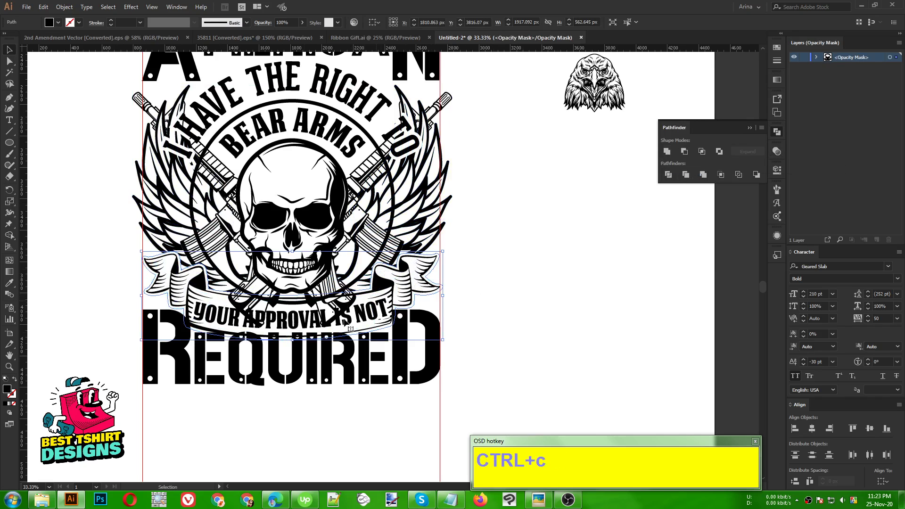
left_click(777, 151)
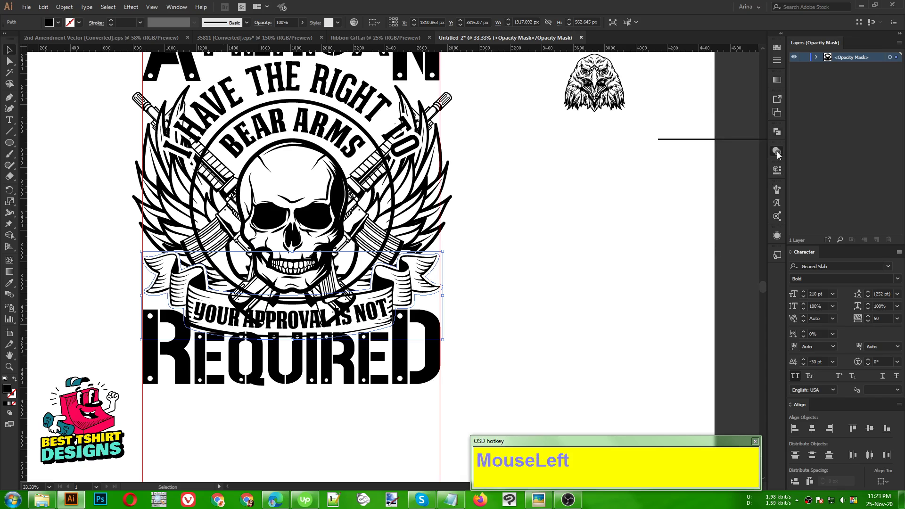
left_click(674, 185)
left_click(554, 286)
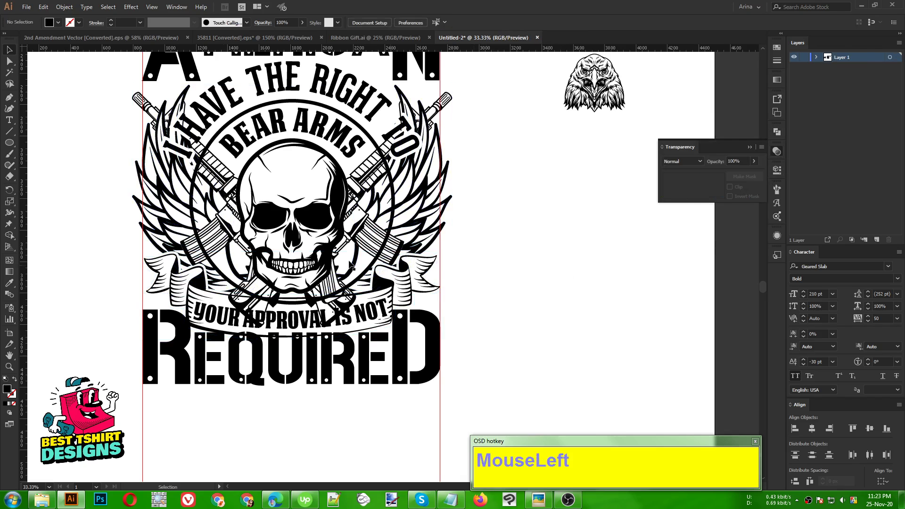
Paste the copied ribbon silhouette in place into the crossed rifles' existing opacity mask, and return to the artwork.
left_click(348, 291)
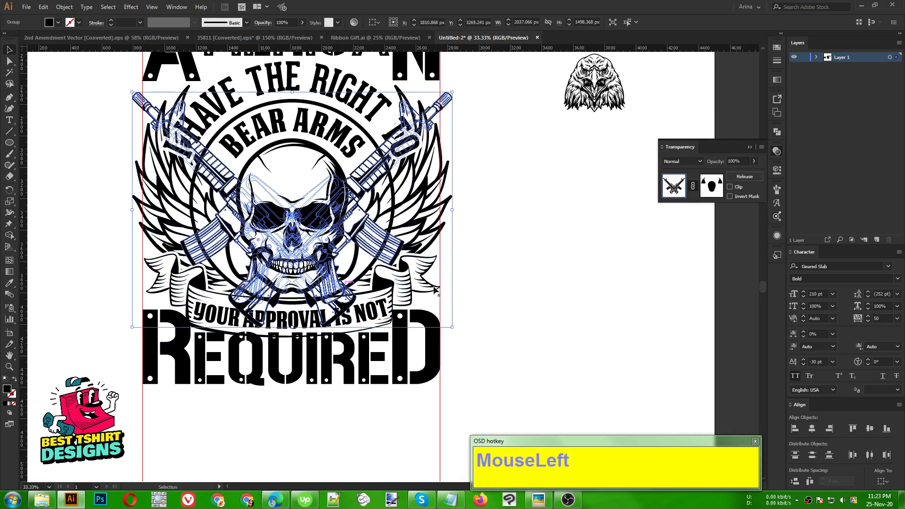
left_click(716, 191)
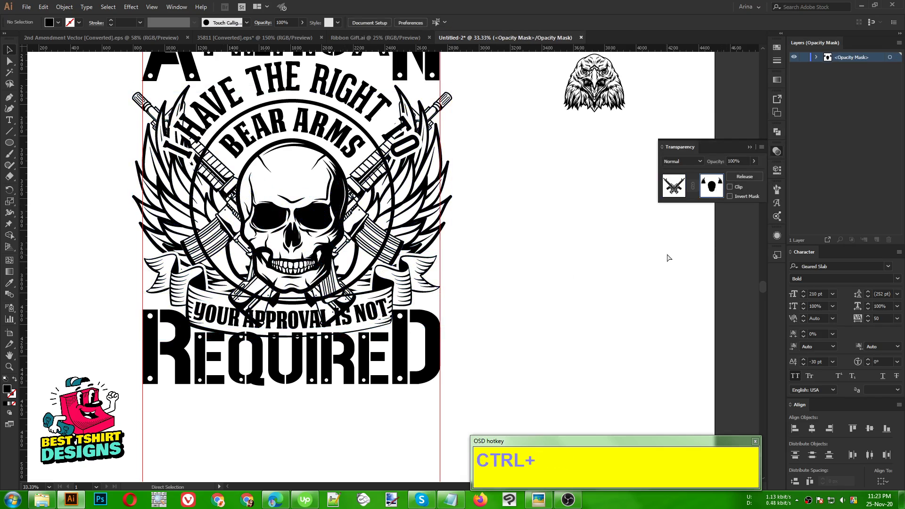
key("ctrl+f")
left_click(575, 266)
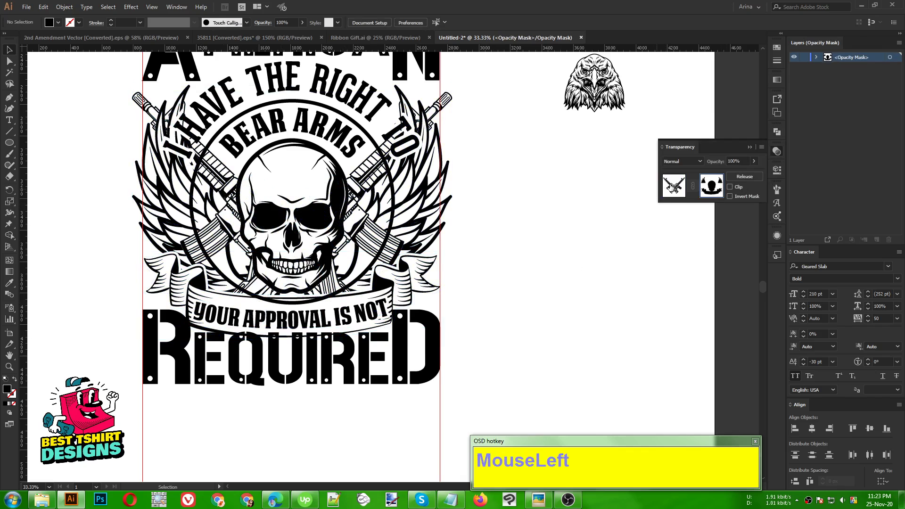
left_click(672, 186)
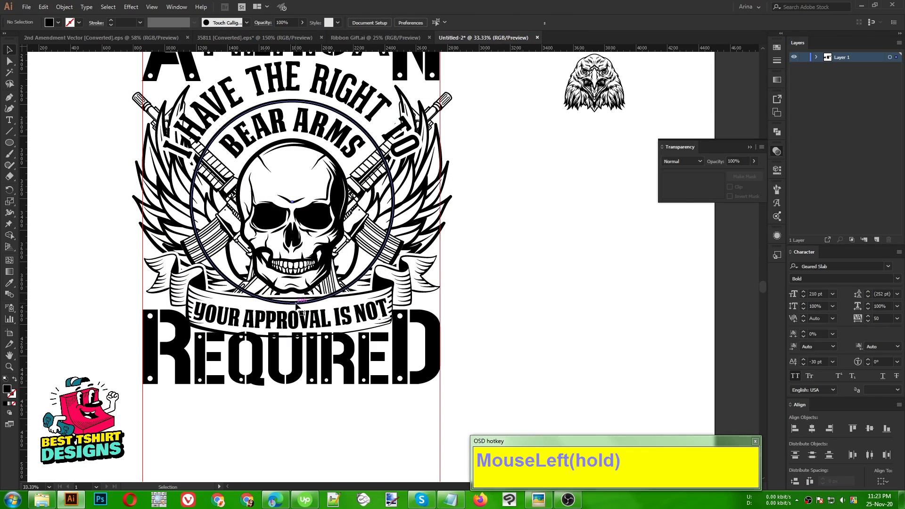
Create an unclipped opacity mask on the circle around the skull, paste the ribbon silhouette in place into it, and leave mask editing.
left_click(296, 307)
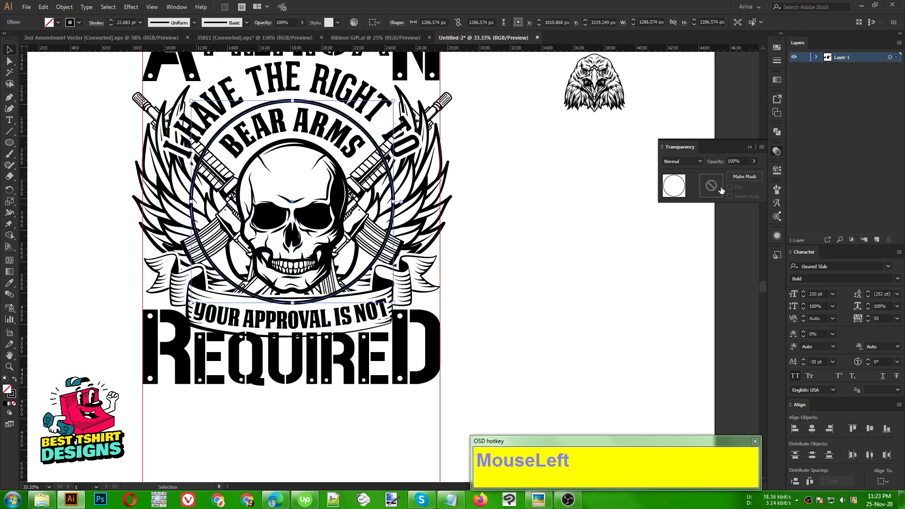
left_click(721, 190)
key("ctrl+f")
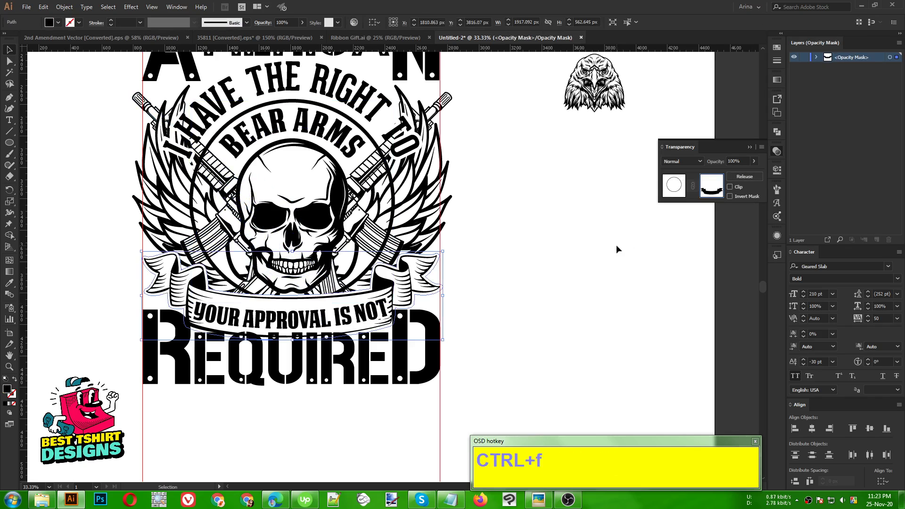
left_click(616, 248)
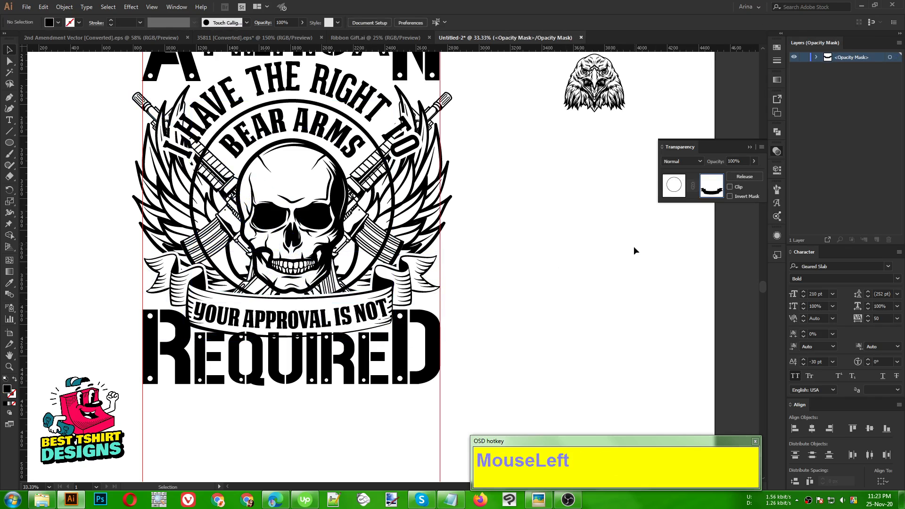
left_click(347, 355)
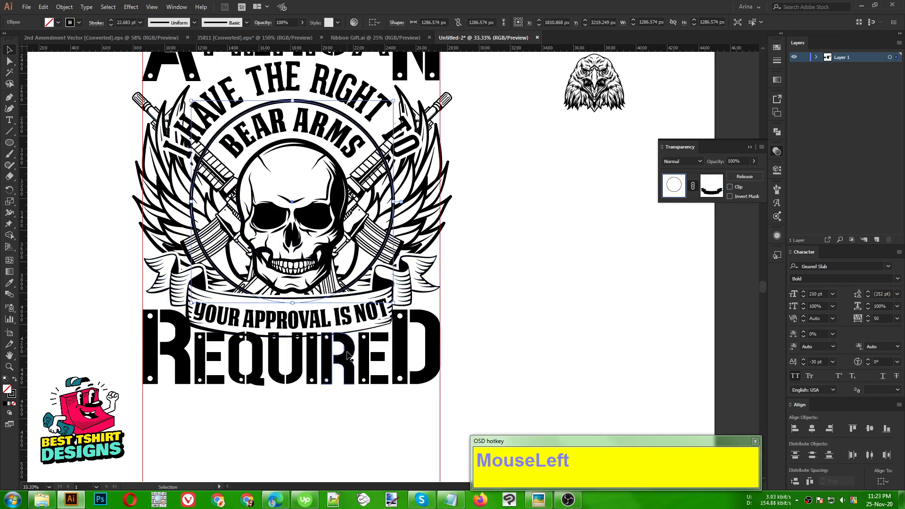
Nudge the REQUIRED text down slightly, add an opacity mask with the copied ribbon shape pasted in front, and return to the artwork.
key("Down")
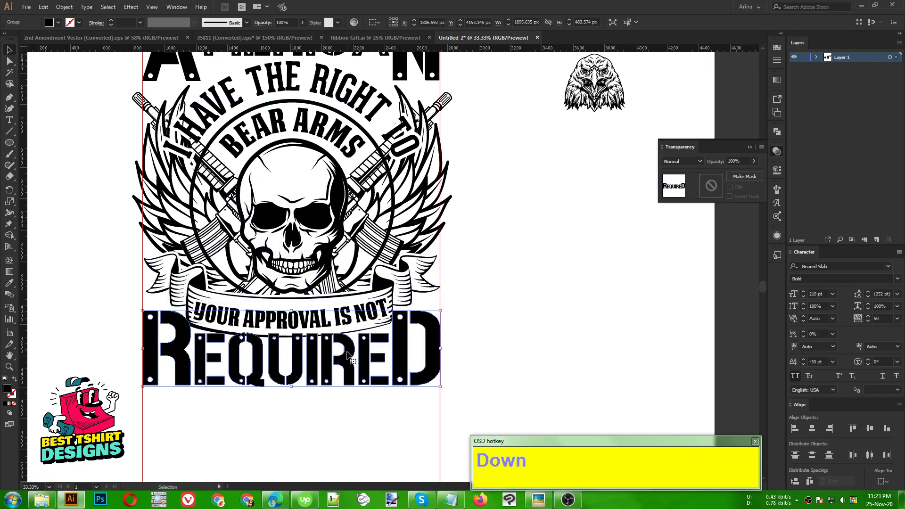
left_click(713, 185)
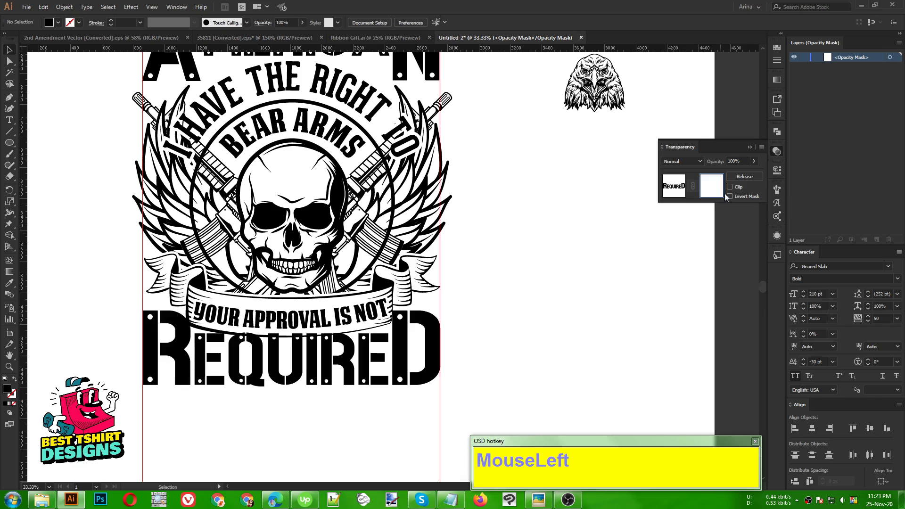
key("ctrl+f")
left_click(608, 252)
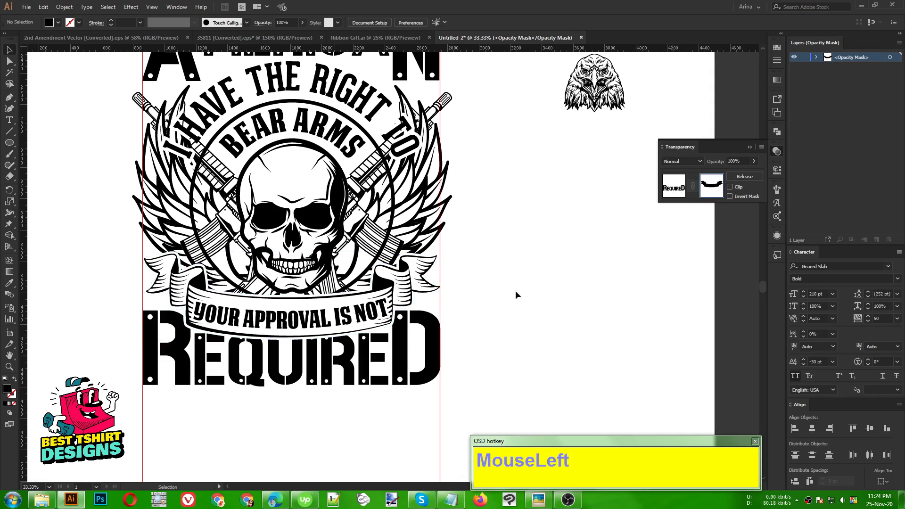
left_click(674, 186)
scroll(256, 352, "down", 1)
left_click(444, 312)
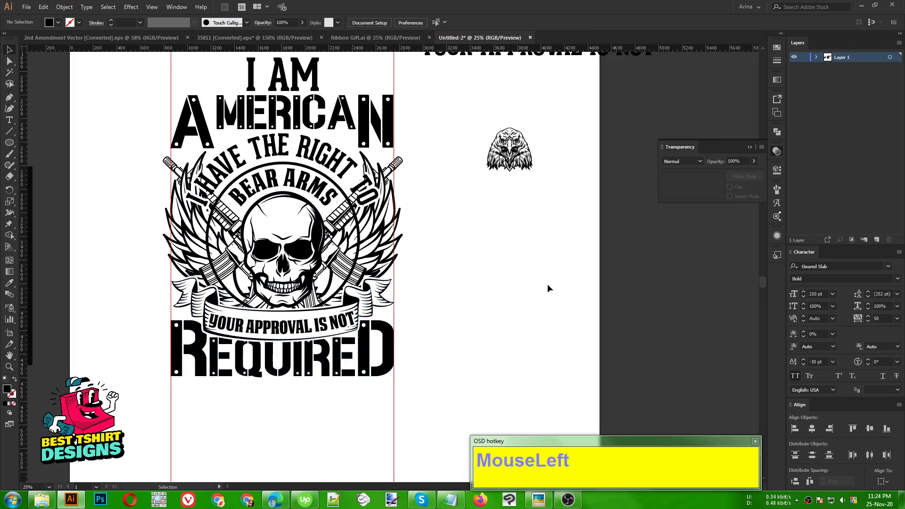
scroll(548, 283, "up", 3)
scroll(547, 283, "down", 1)
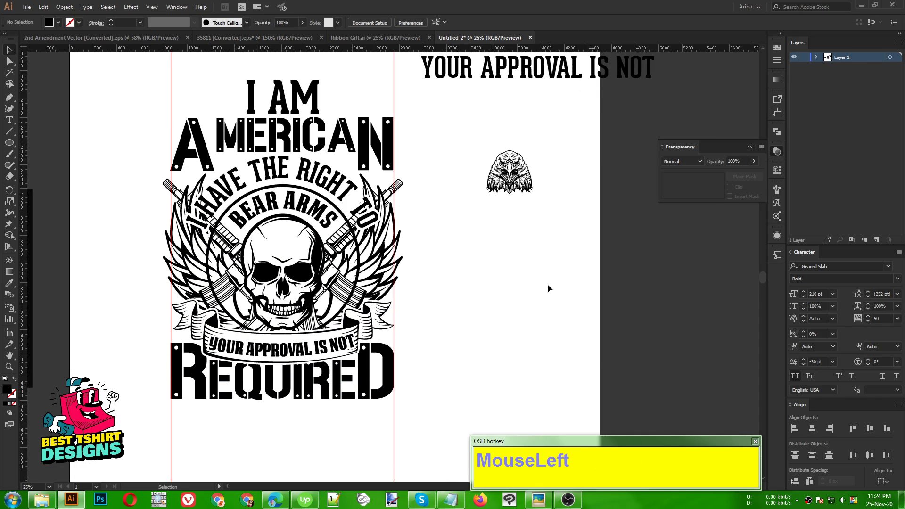
scroll(310, 339, "up", 1)
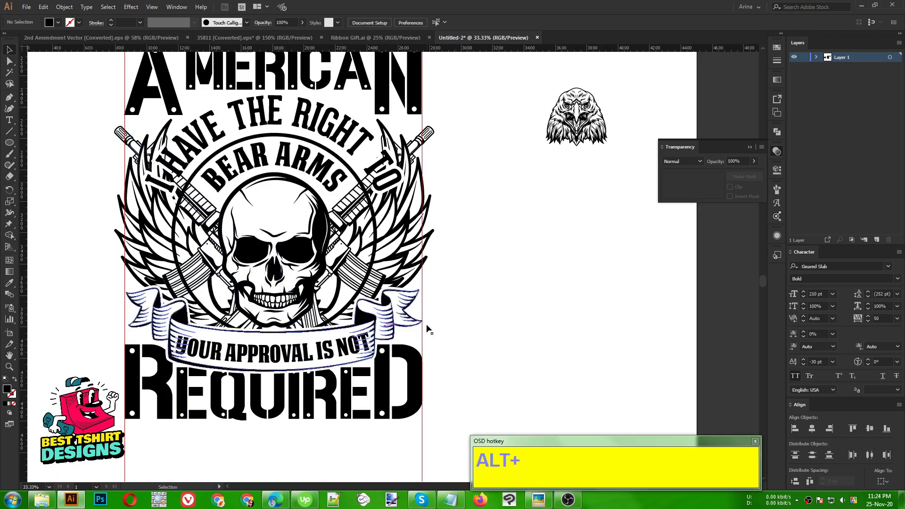
left_click(474, 322)
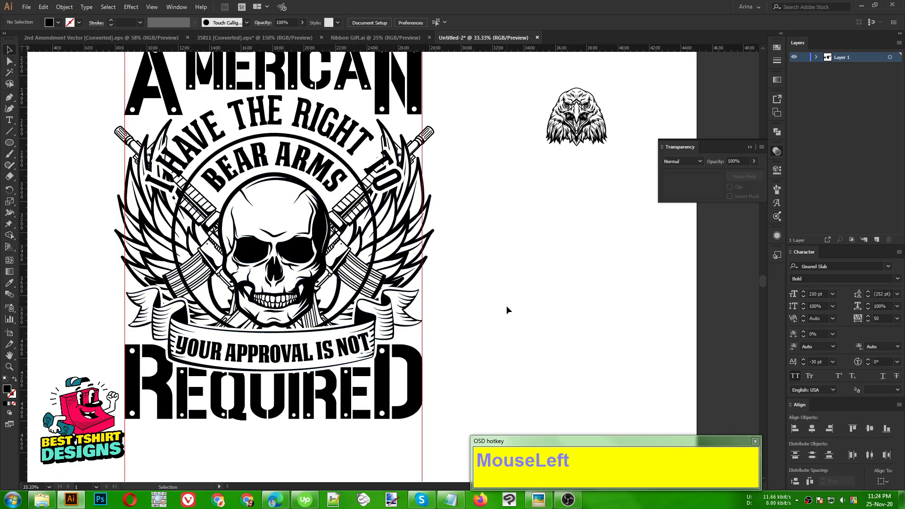
scroll(507, 310, "down", 2)
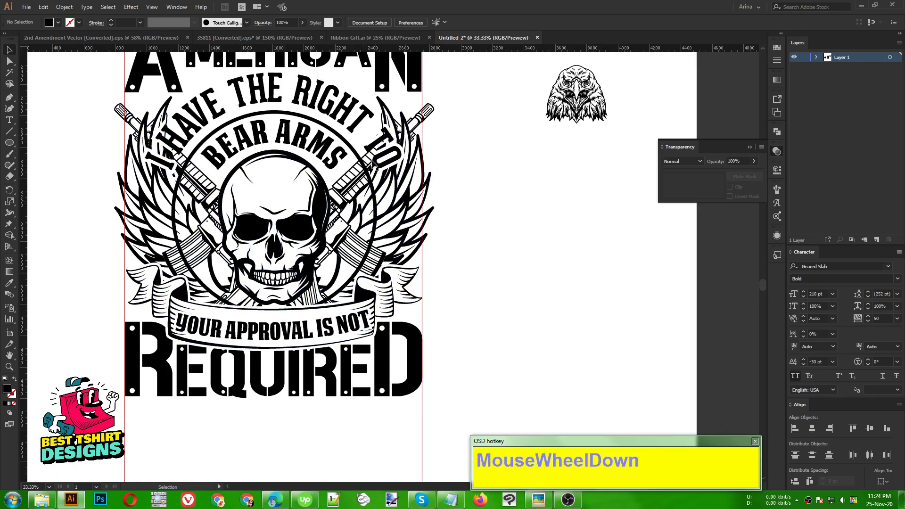
Create a 10 px offset path from the ring around the skull and cut the offset circle to the clipboard.
left_click(355, 156)
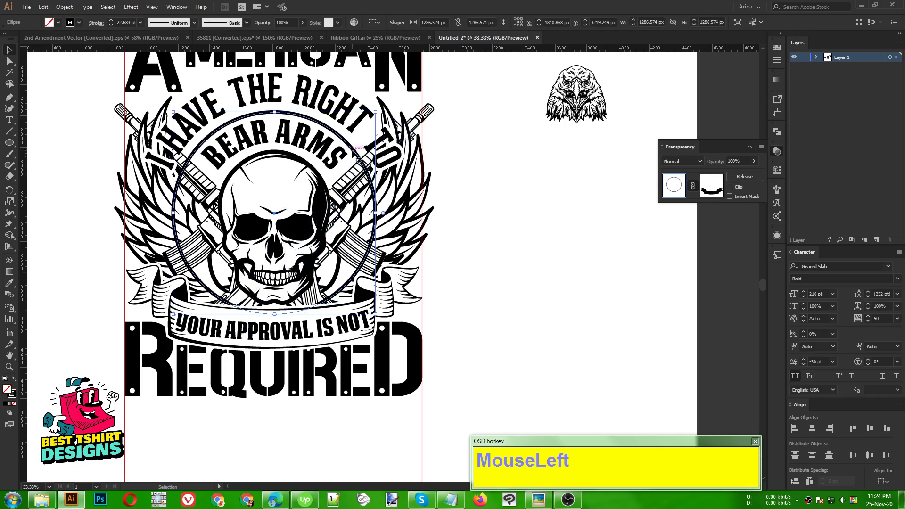
left_click(64, 7)
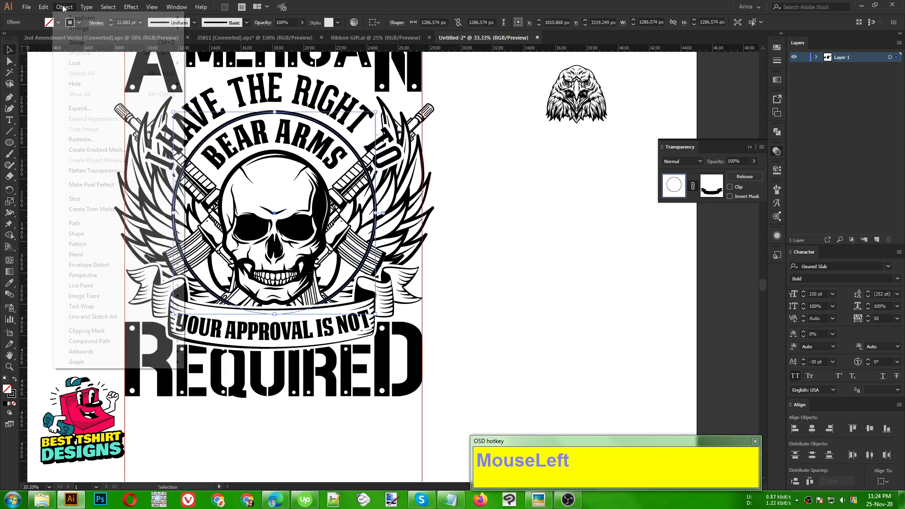
mouse_move(75, 224)
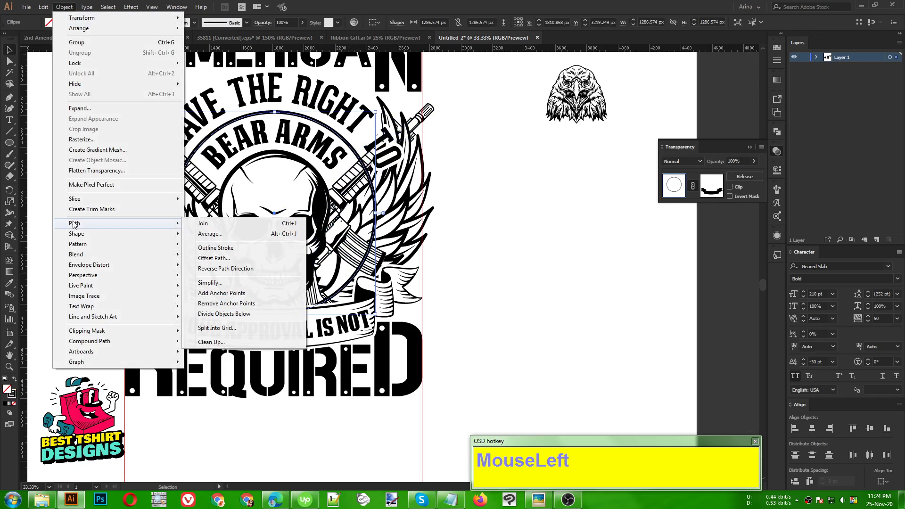
left_click(216, 264)
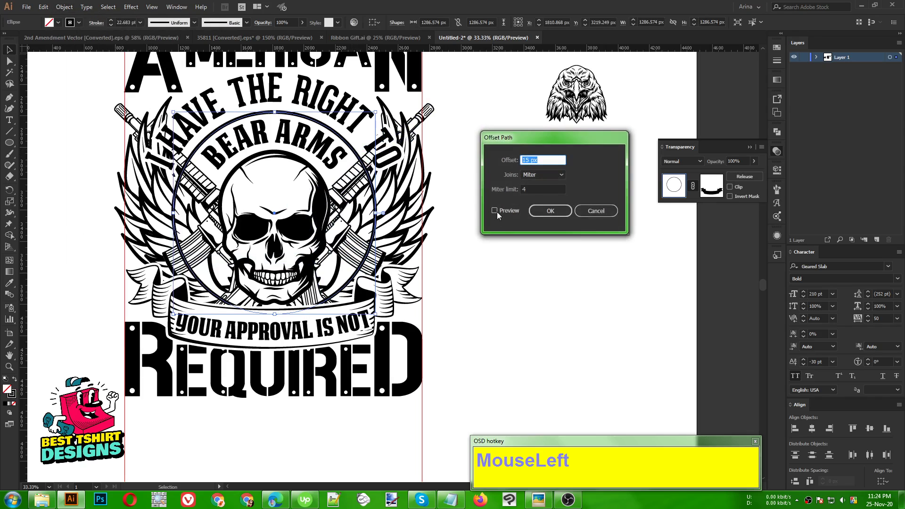
left_click(502, 211)
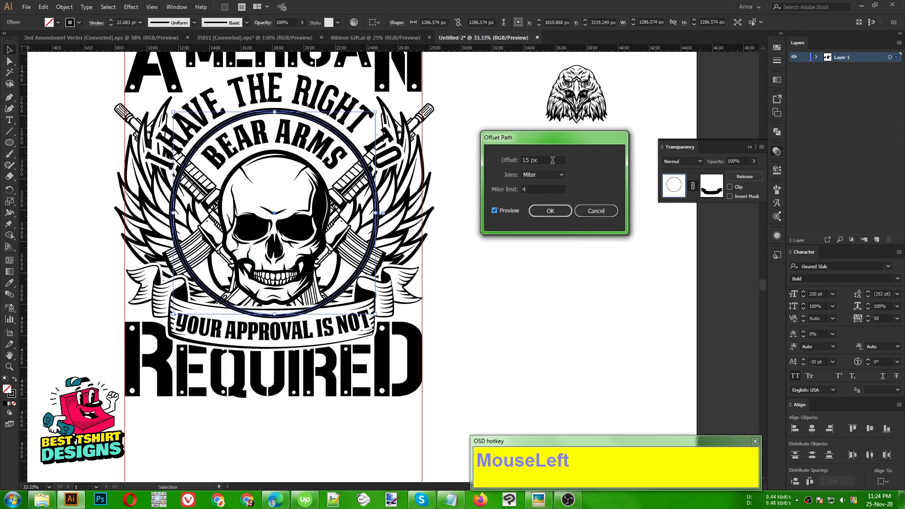
scroll(553, 160, "down", 1, "shift")
left_click(552, 210)
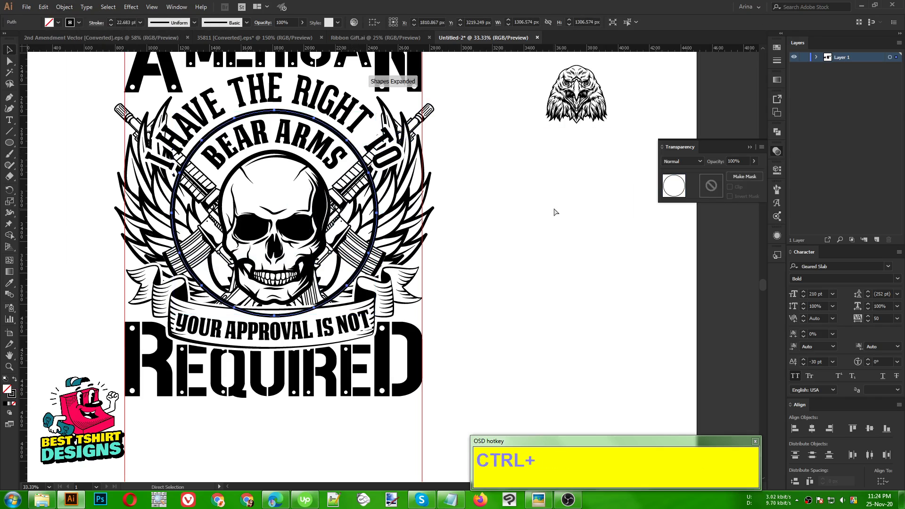
key("ctrl+x")
Paste the offset circle in front inside the wings' opacity mask, swap its stroke to a black fill, and exit mask editing.
left_click(404, 213)
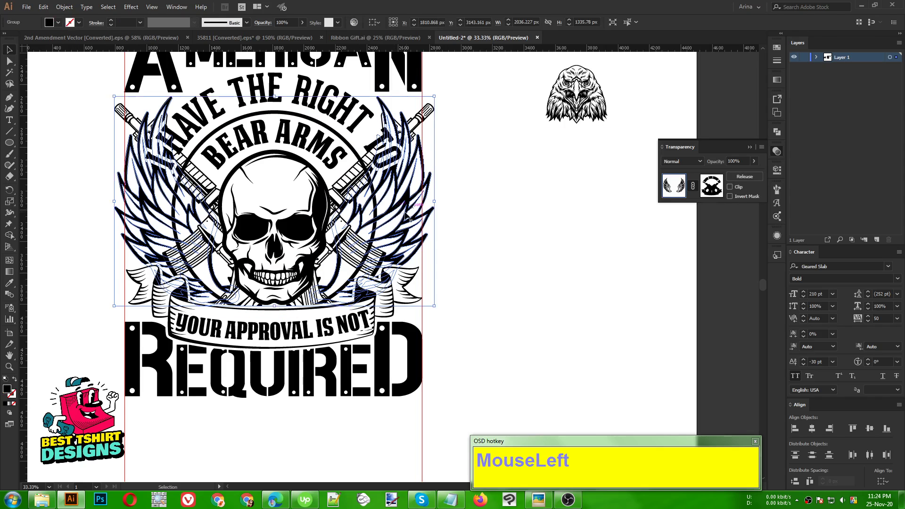
left_click(708, 188)
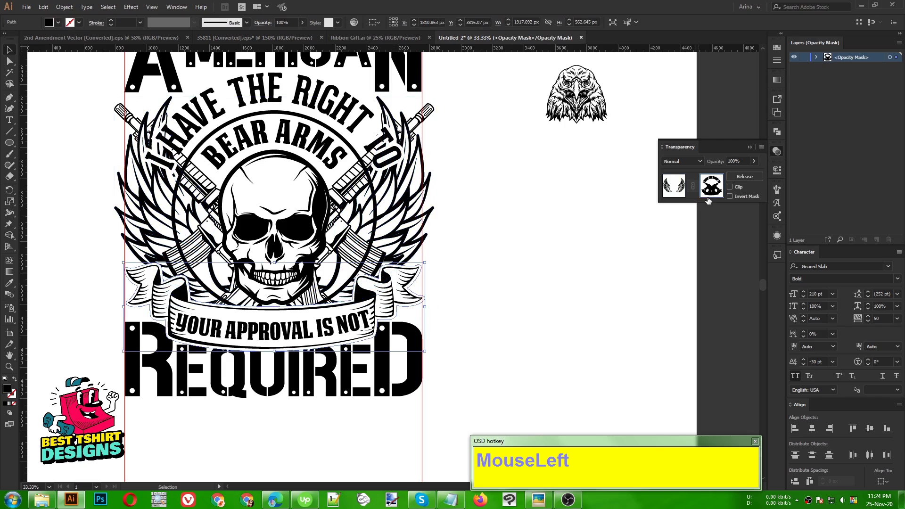
key("ctrl+f")
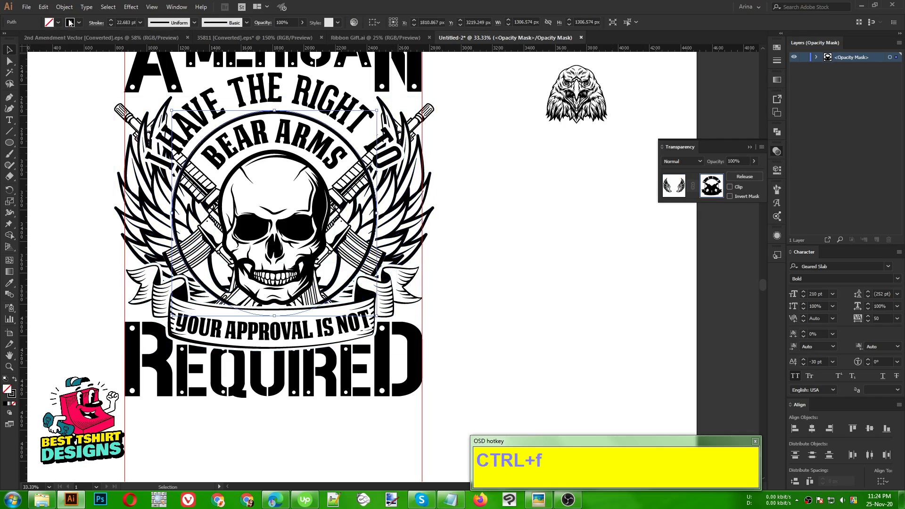
key("shift+x")
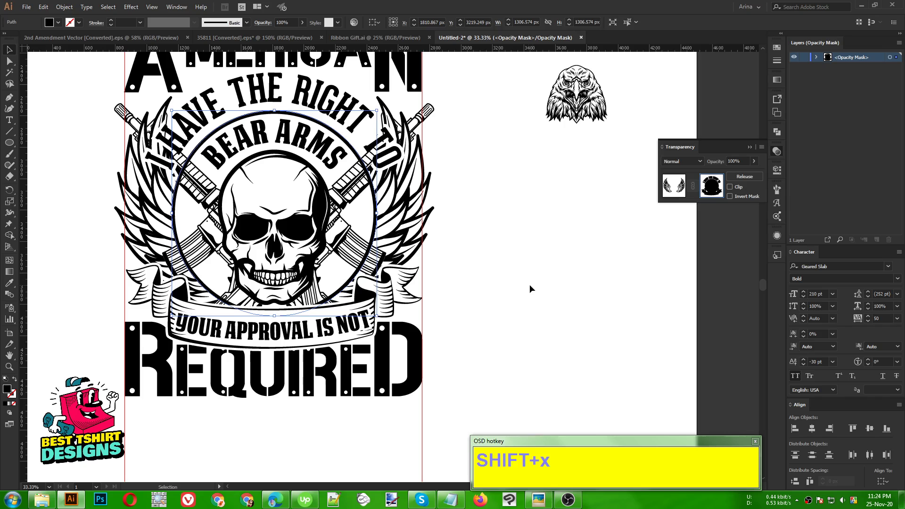
left_click(387, 220)
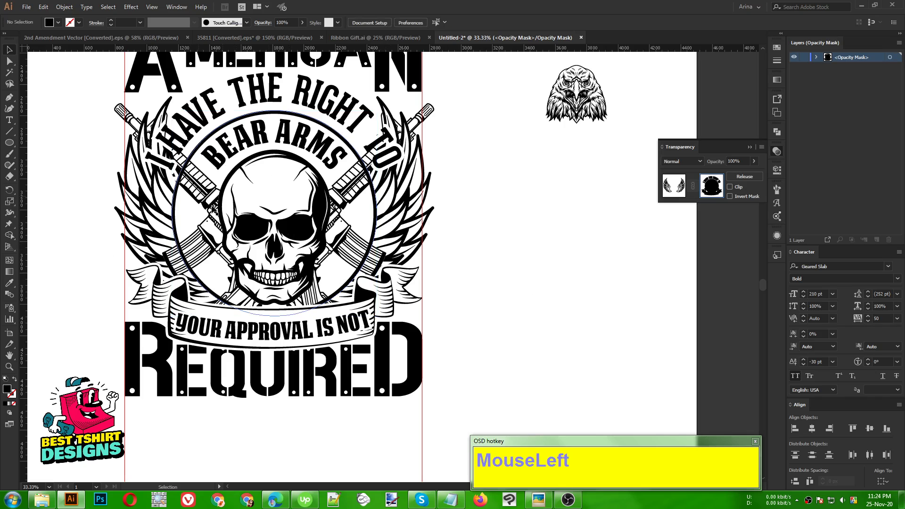
left_click(670, 183)
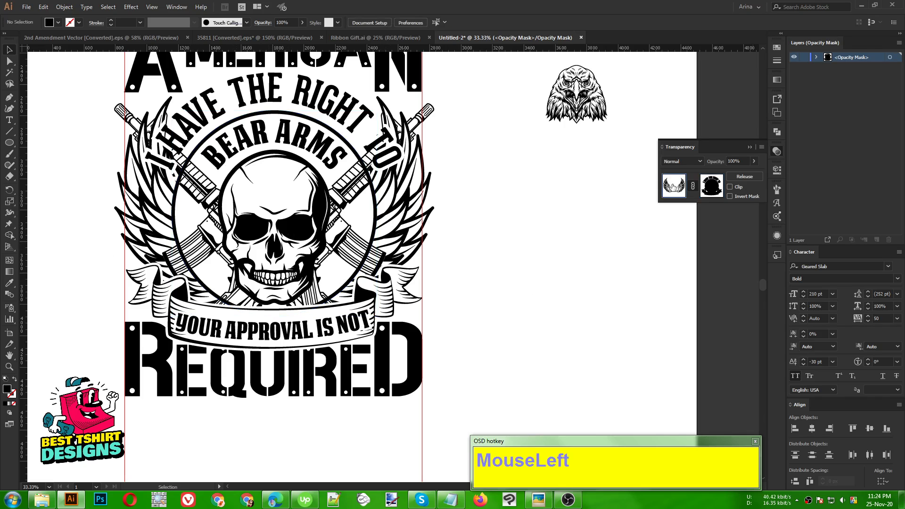
left_click(533, 292)
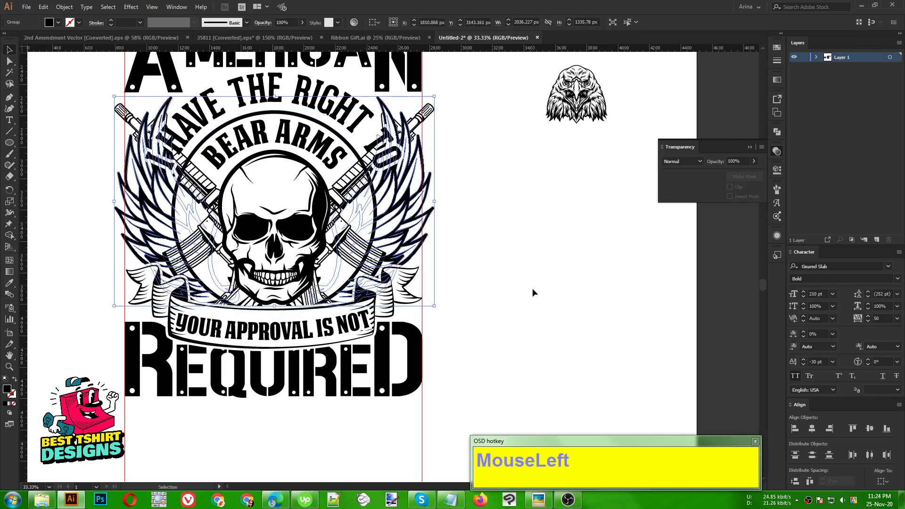
Create a 10 px offset path from the crossed rifles group and cut the offset shapes to the clipboard.
left_click(355, 249)
left_click(355, 249)
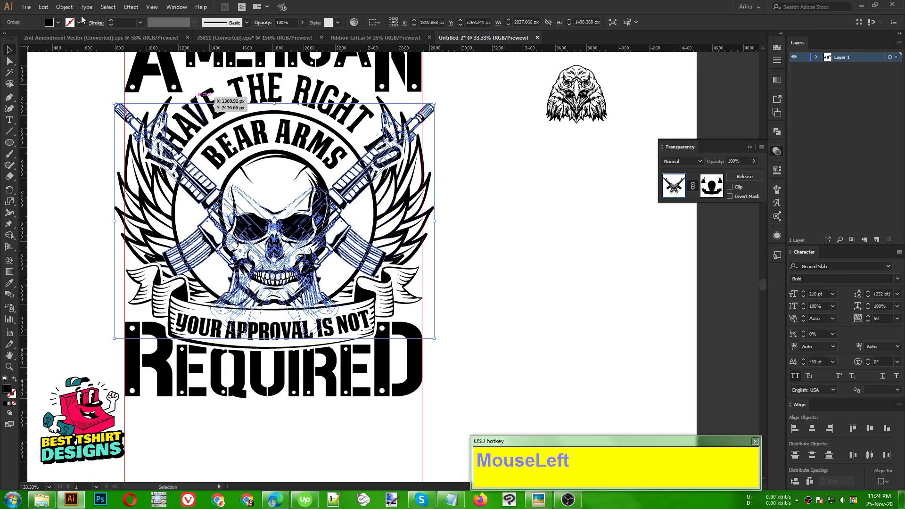
left_click_drag(64, 7, 87, 223)
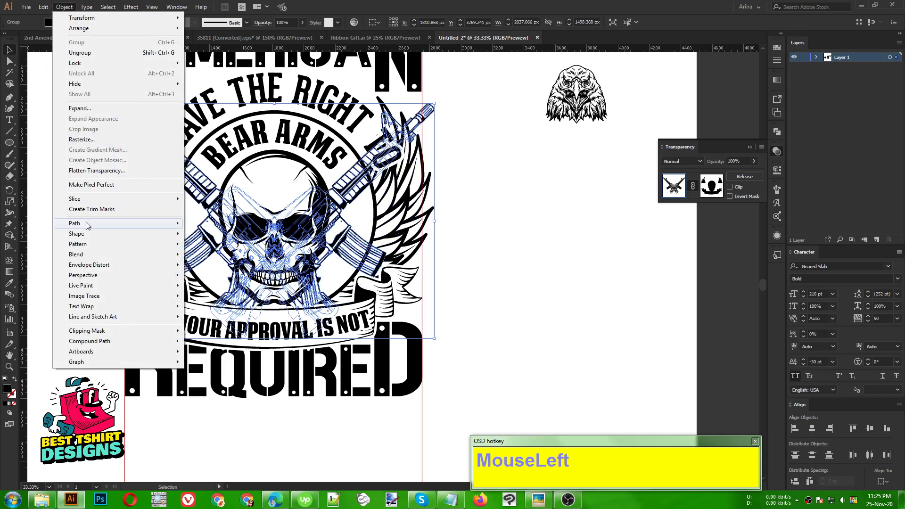
left_click(207, 258)
left_click(505, 207)
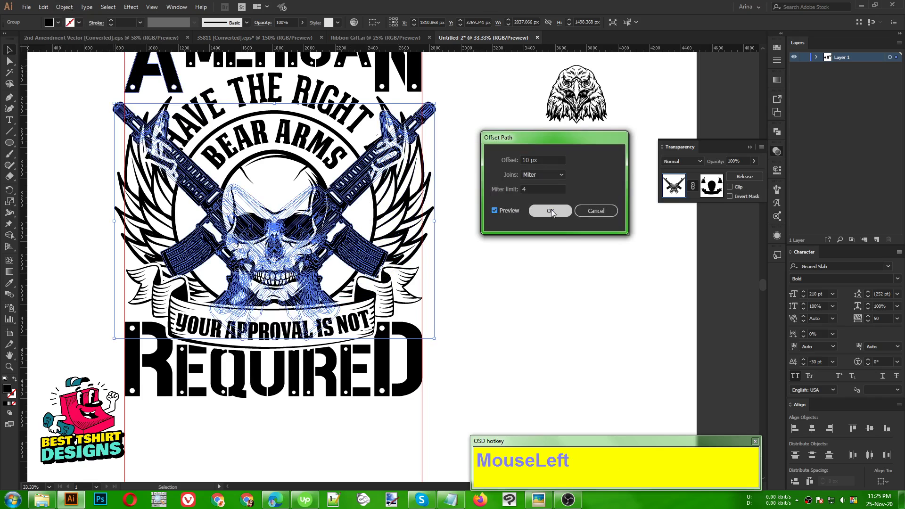
left_click(551, 210)
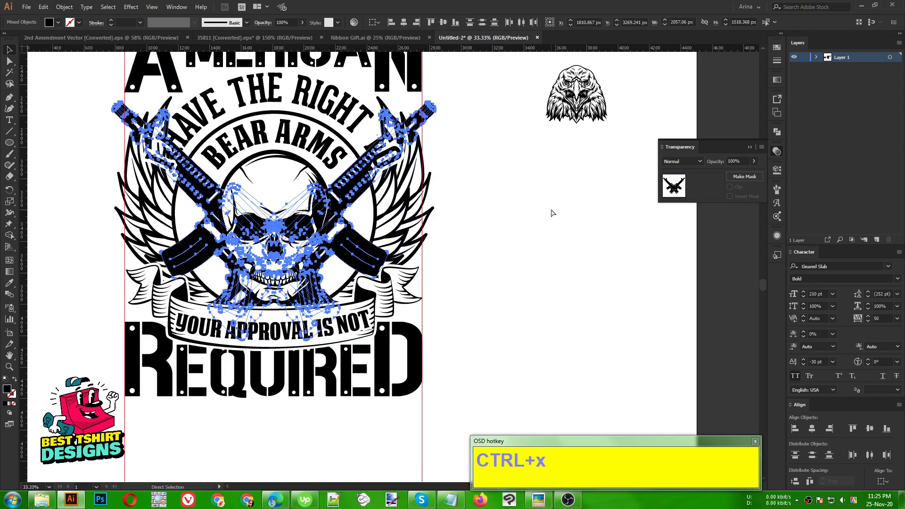
key("ctrl+x")
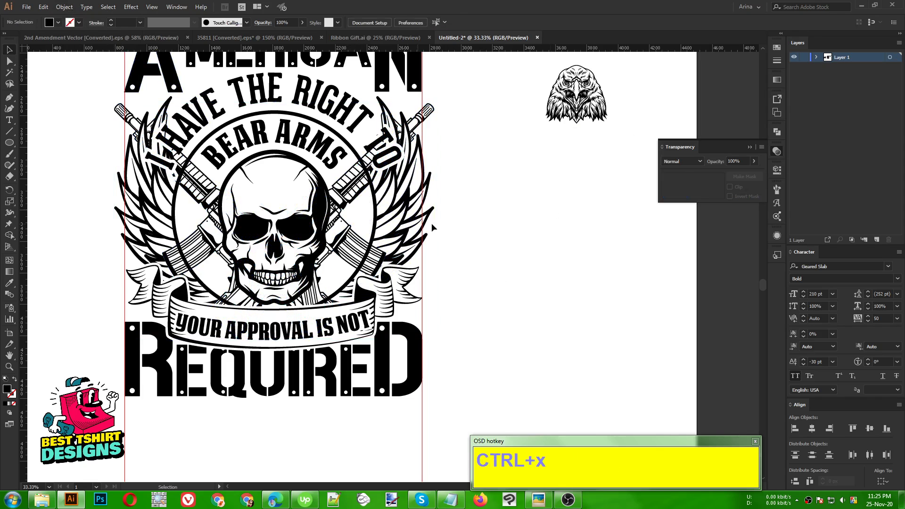
Paste the rifle offset shapes in front inside the ring's opacity mask and unite them into one shape.
left_click(353, 151)
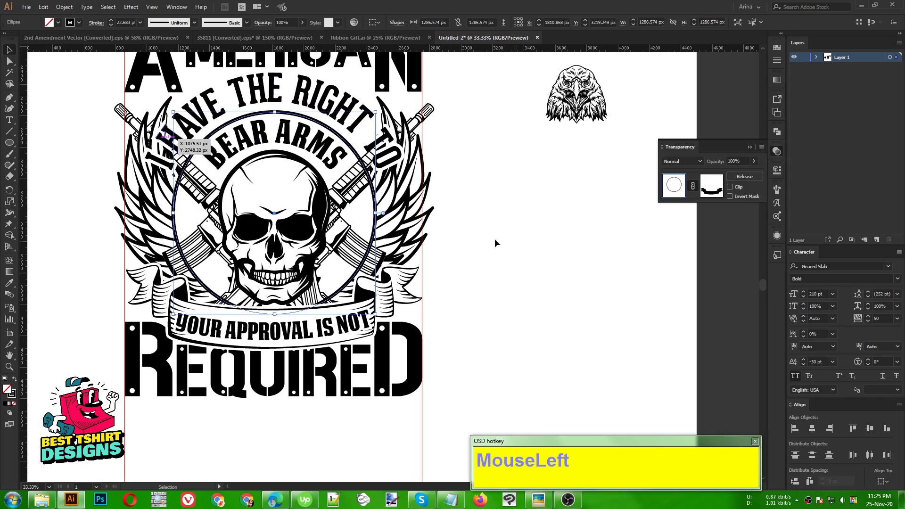
left_click(712, 186)
key("ctrl+f")
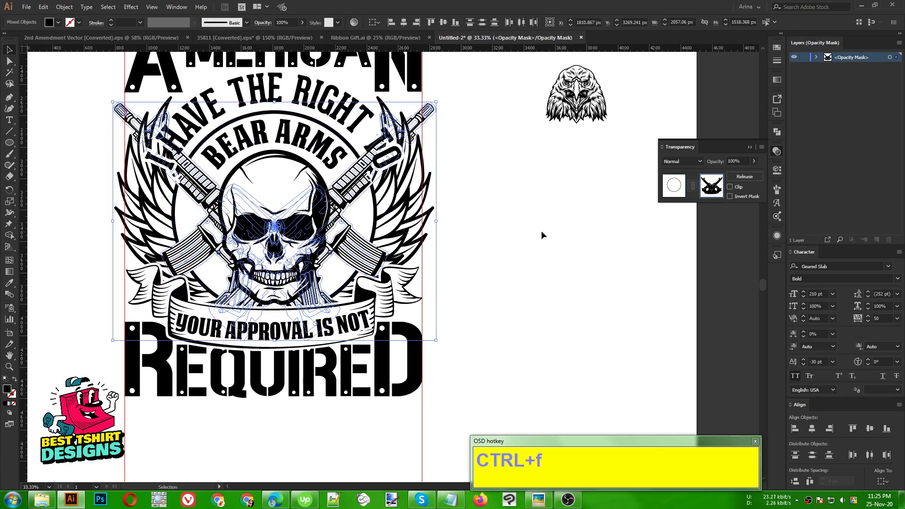
left_click(777, 134)
left_click(668, 152)
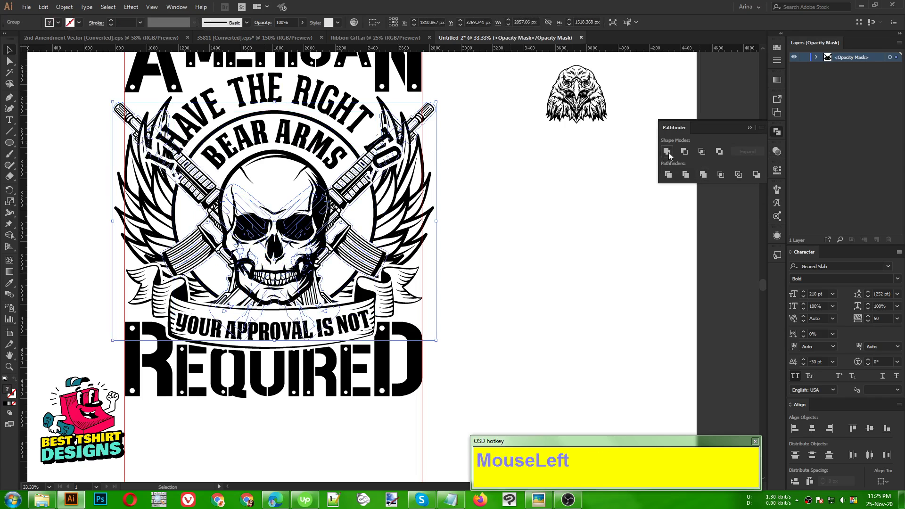
left_click(533, 254)
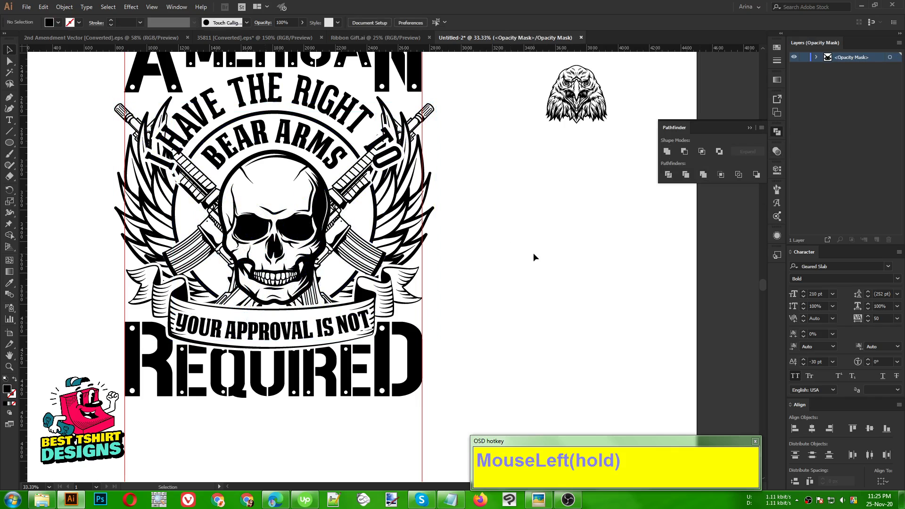
Copy the united rifle silhouette from the ring's opacity mask and return to editing the artwork.
left_click(373, 262)
key("ctrl")
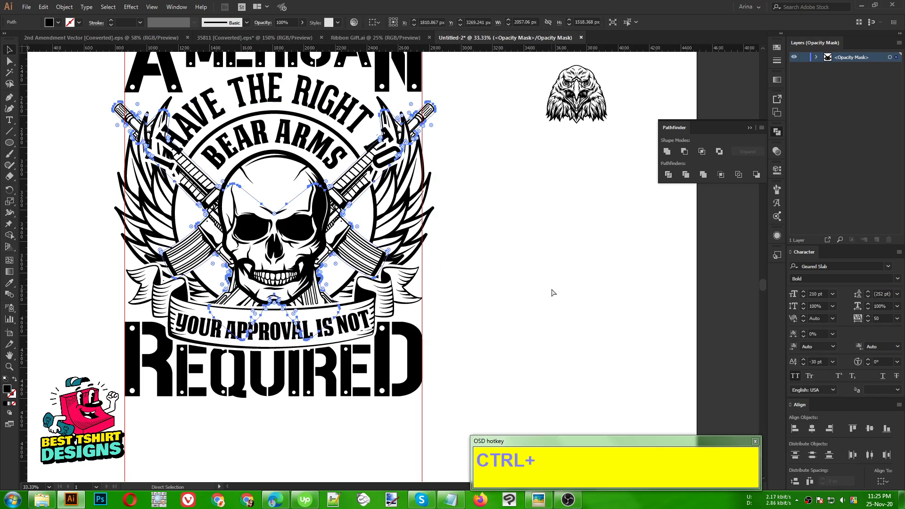
key("ctrl+c")
left_click(777, 152)
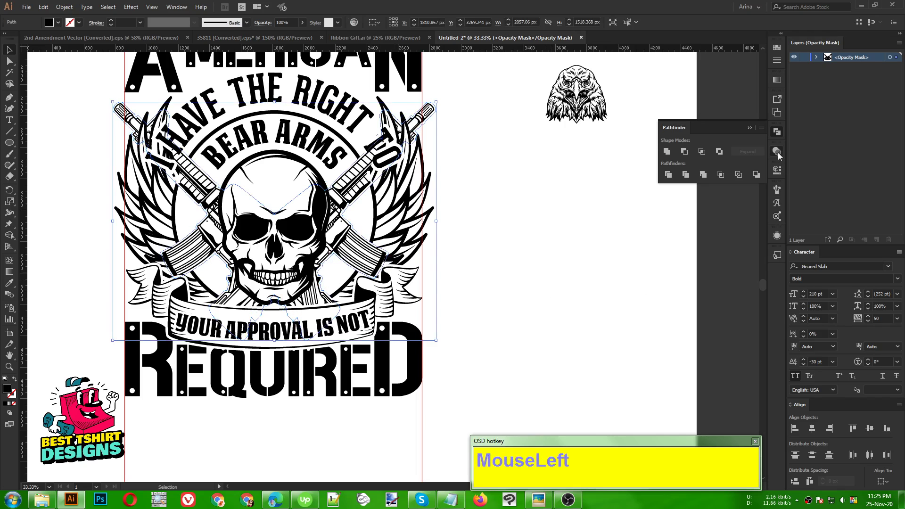
left_click(674, 186)
left_click(599, 256)
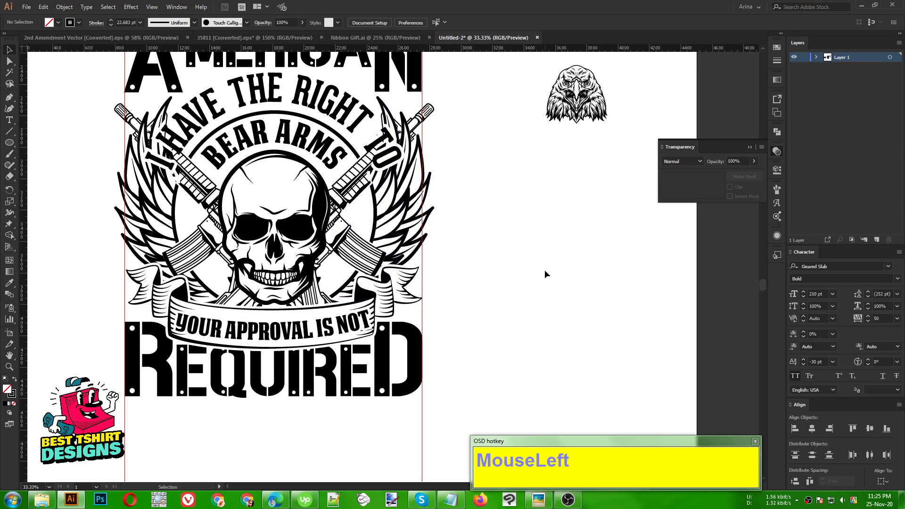
Move the eagle head onto the centre of the skull and scale it proportionally to about 955 px wide.
scroll(297, 180, "down", 1)
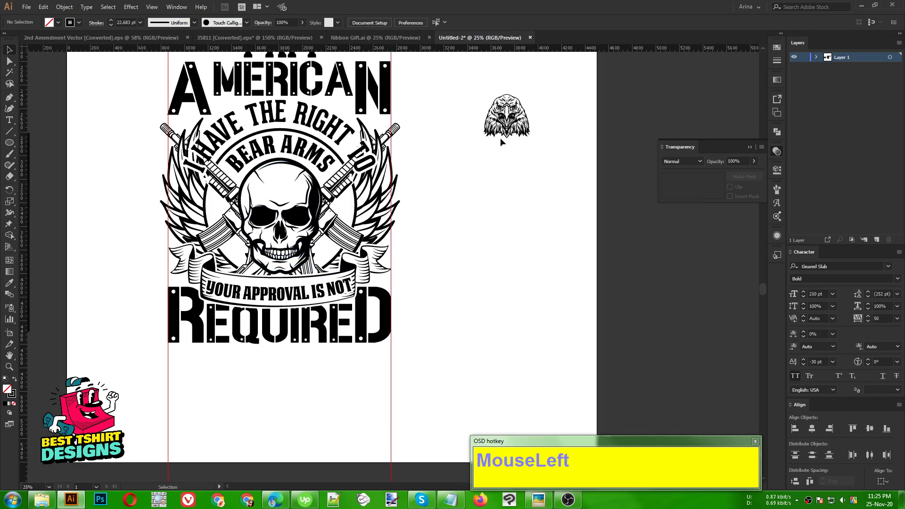
left_click_drag(505, 123, 336, 204)
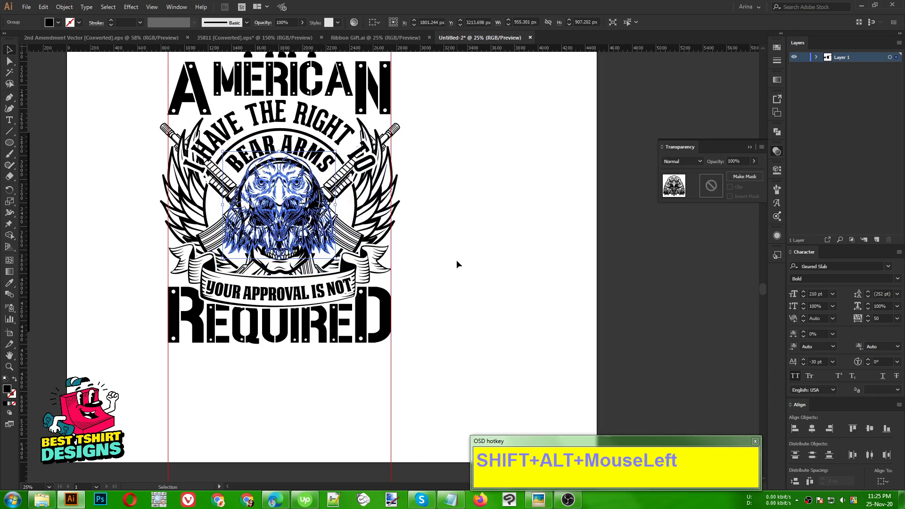
Move the eagle head off the skull emblem to the empty area across the artboard's right edge.
left_click_drag(291, 157, 543, 159)
left_click(513, 295)
left_click_drag(523, 215, 590, 213)
left_click(460, 241)
scroll(460, 241, "up", 3)
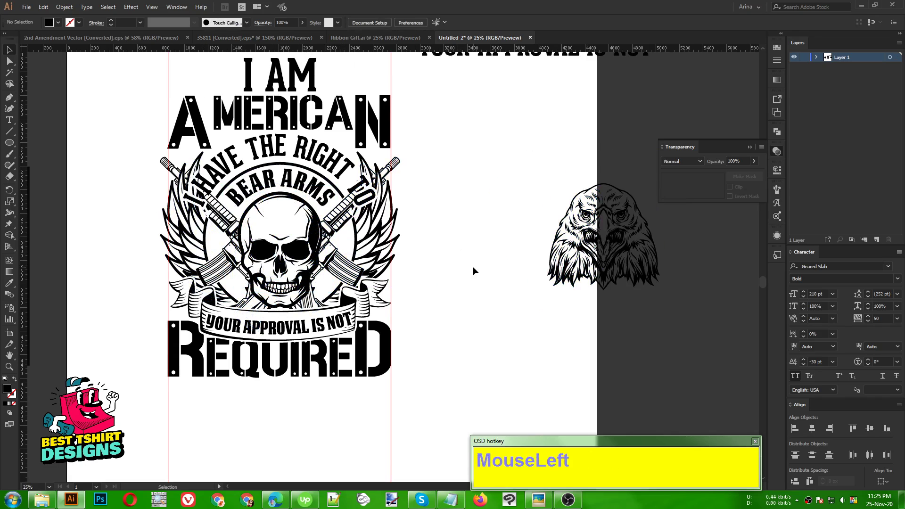
Add the vertical black-and-white grunge US flag artwork to the T-shirt document and move it over the centre of the skull emblem.
key("F10")
left_click(496, 261)
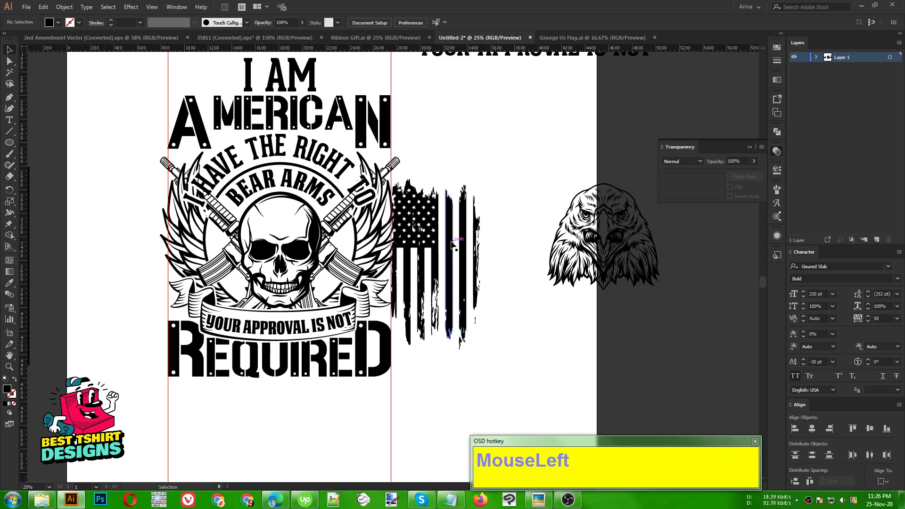
left_click_drag(452, 243, 295, 211)
left_click(469, 133)
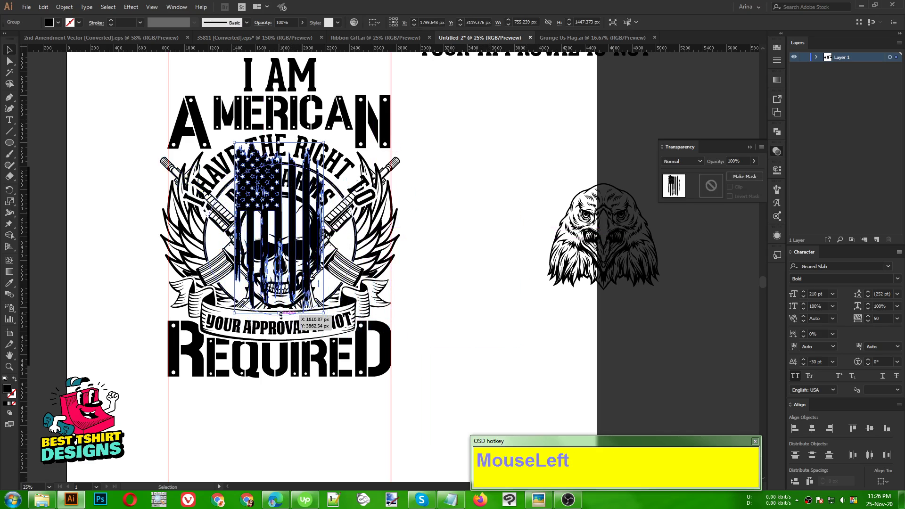
Scale the flag proportionally to about 1297 px wide and nudge it upward over the emblem.
left_click_drag(281, 315, 304, 434)
key("shift+Up")
key("shift+Up")
key("shift+Up")
key("shift+Up")
key("shift+Up")
key("shift+Up")
key("shift+Up")
key("shift+Up")
key("shift+Up")
key("shift+Up")
key("shift+Up")
key("shift+Up")
key("shift+Up")
key("shift+Up")
key("shift+Up")
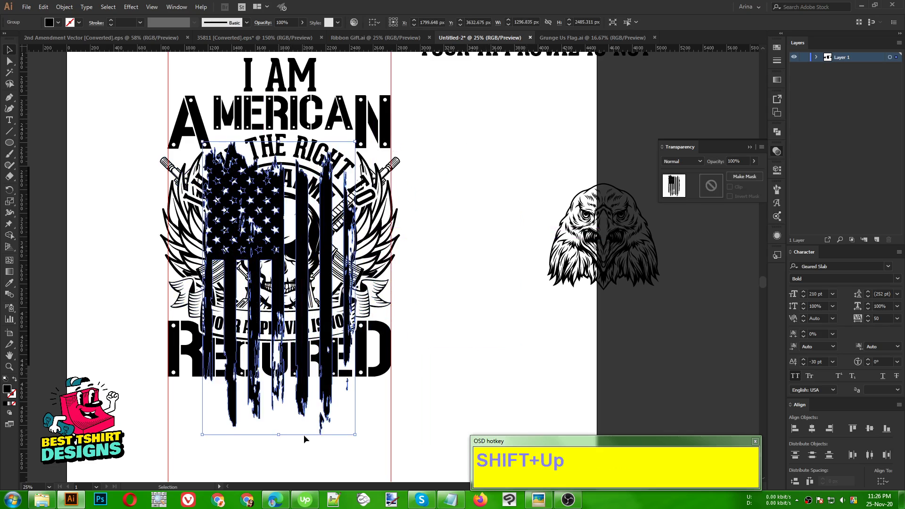
key("shift+Up")
key("shift+Up")
key("shift+Up")
key("shift+Up")
key("shift+Up")
key("shift+Up")
key("shift+Up")
key("shift+Up")
key("shift+Up")
key("shift+Up")
key("shift+Up")
key("shift+Up")
key("shift+Up")
key("shift+Up")
key("shift+Up")
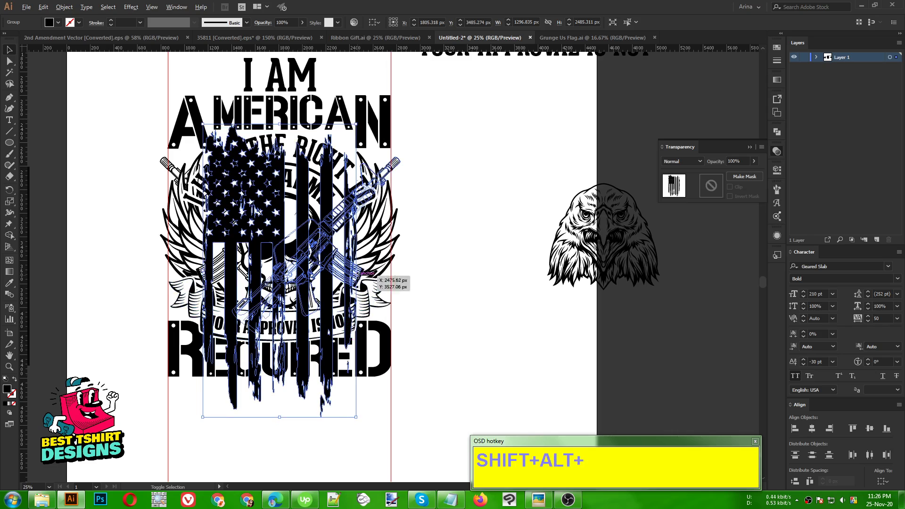
Enlarge the flag proportionally from its centre to about 1370 px wide and shift it up to about Y 3400 px.
left_click(356, 273, "alt+shift")
mouse_move(357, 274)
left_mouse_down()
mouse_move(410, 276)
mouse_move(361, 272)
left_mouse_up()
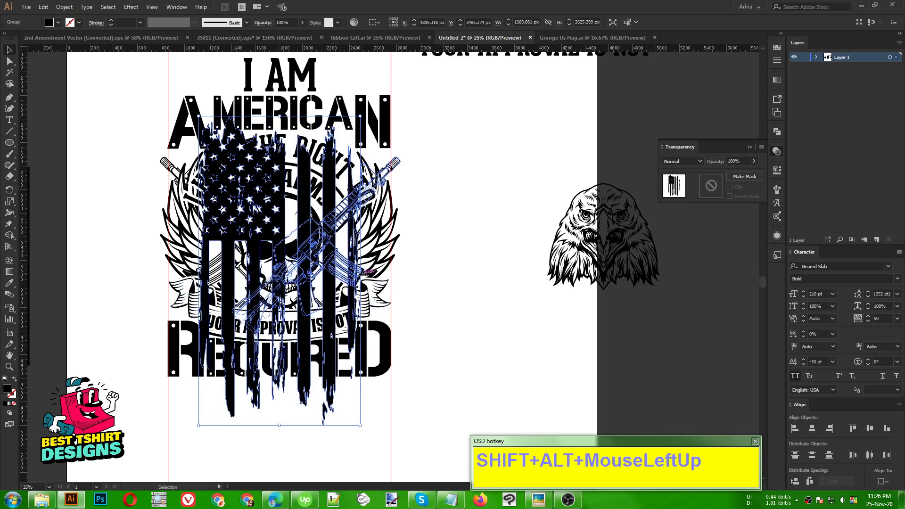
right_click(361, 272)
left_click(441, 262)
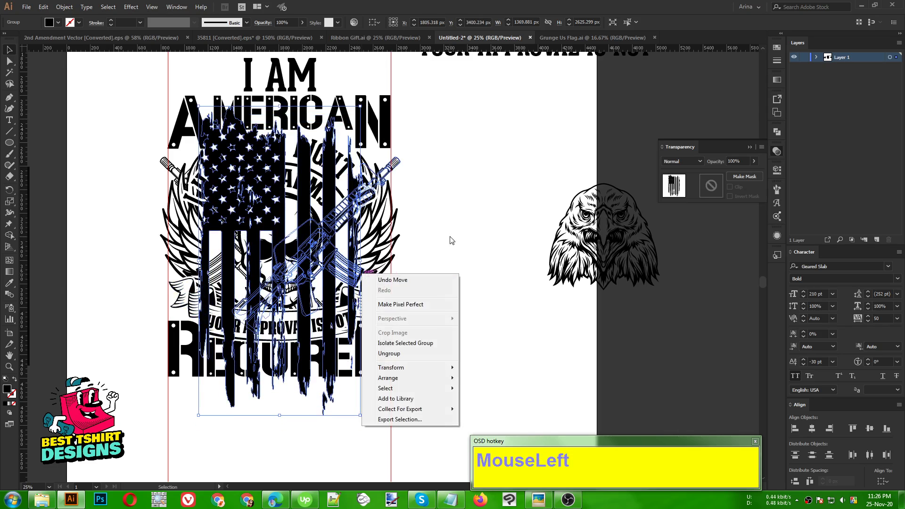
Cut the flag and paste it directly behind the ring around the skull.
left_click(283, 209)
key("ctrl")
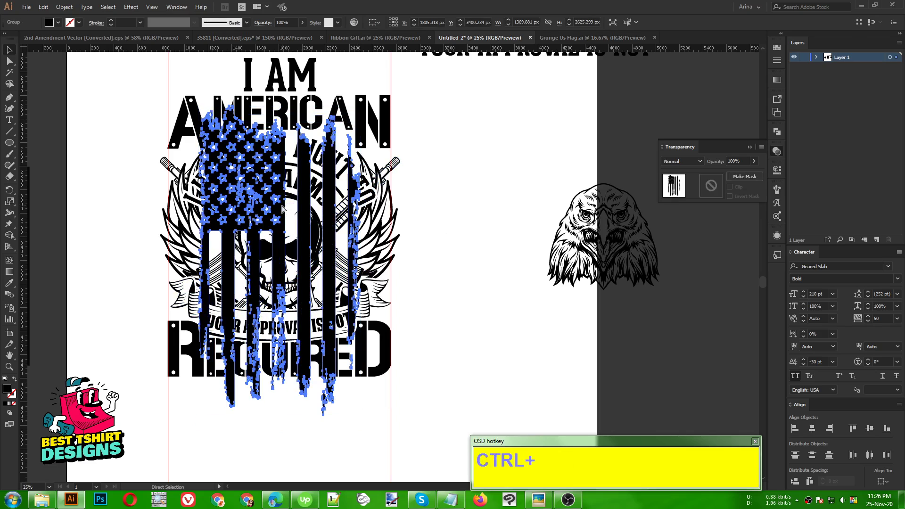
key("ctrl+x")
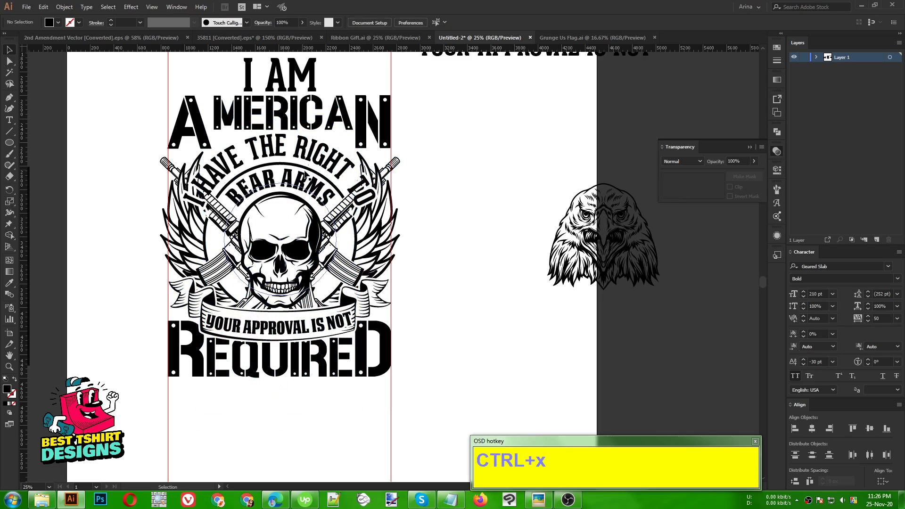
left_click(313, 177)
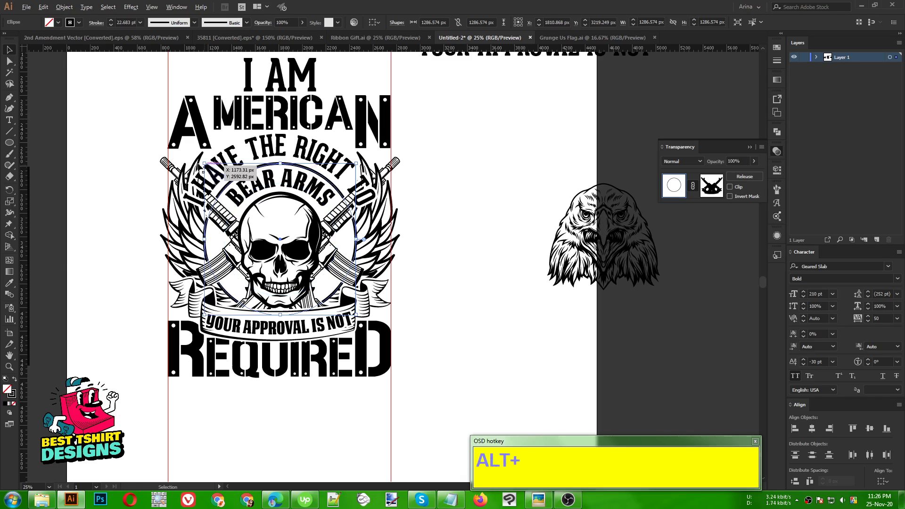
scroll(182, 164, "down", 1)
scroll(267, 184, "up", 2)
scroll(252, 180, "up", 2)
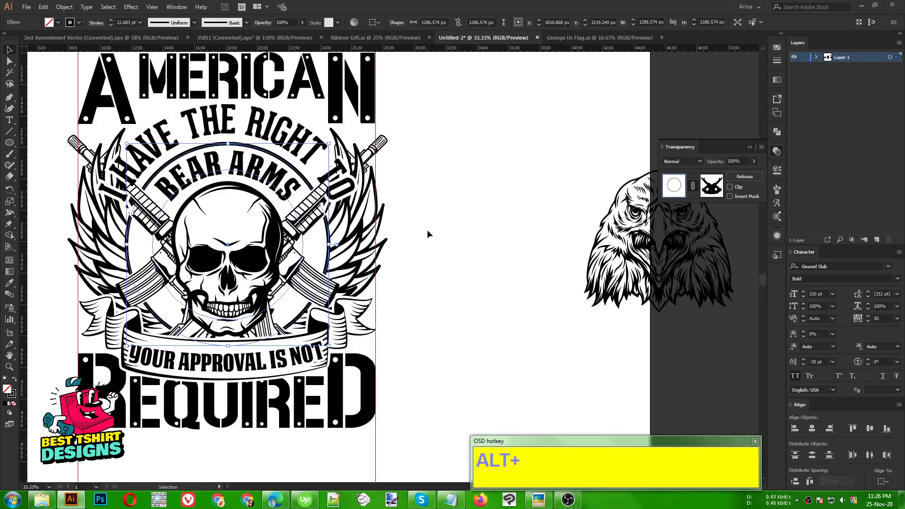
key("ctrl+b")
scroll(473, 230, "down", 1)
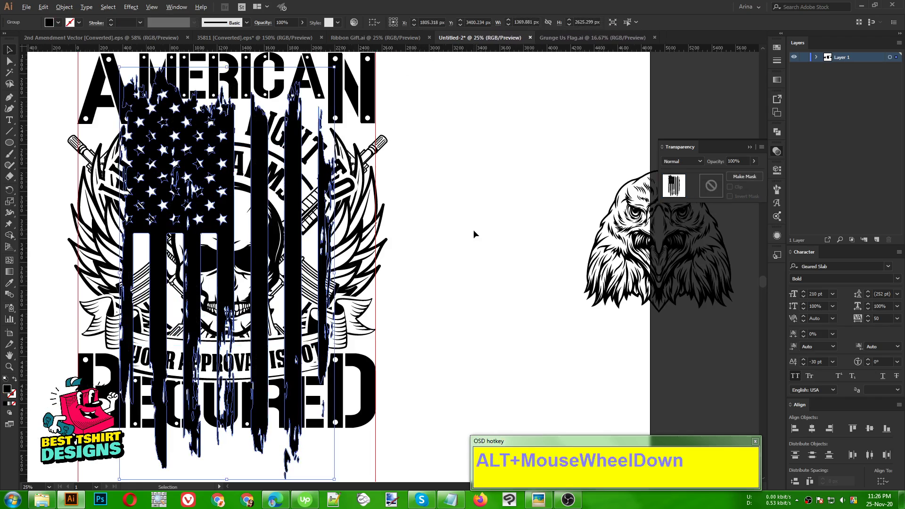
left_click(464, 227)
Copy the ring around the skull to the clipboard.
left_click(329, 181)
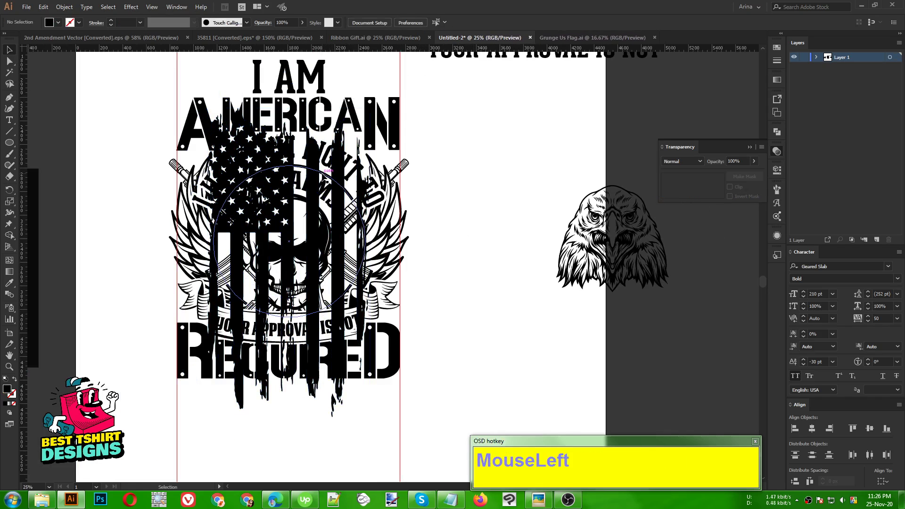
key("ctrl")
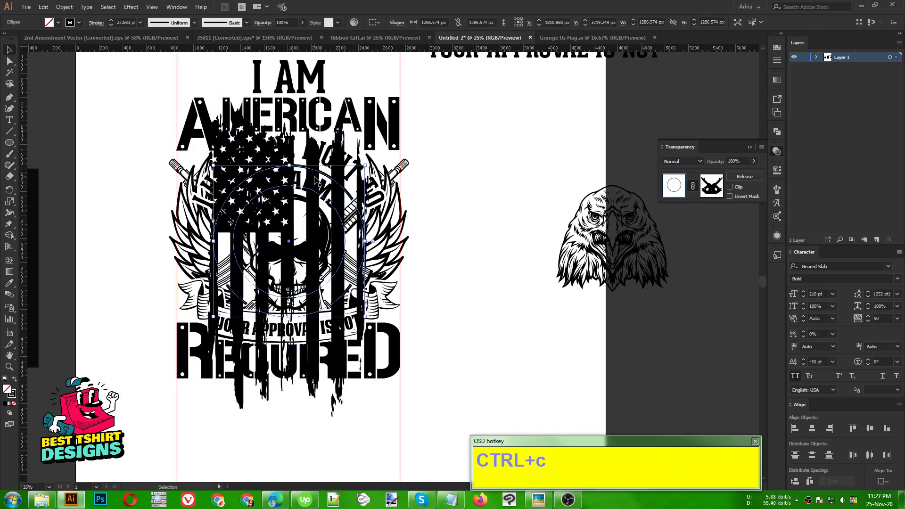
left_click(286, 144, "shift")
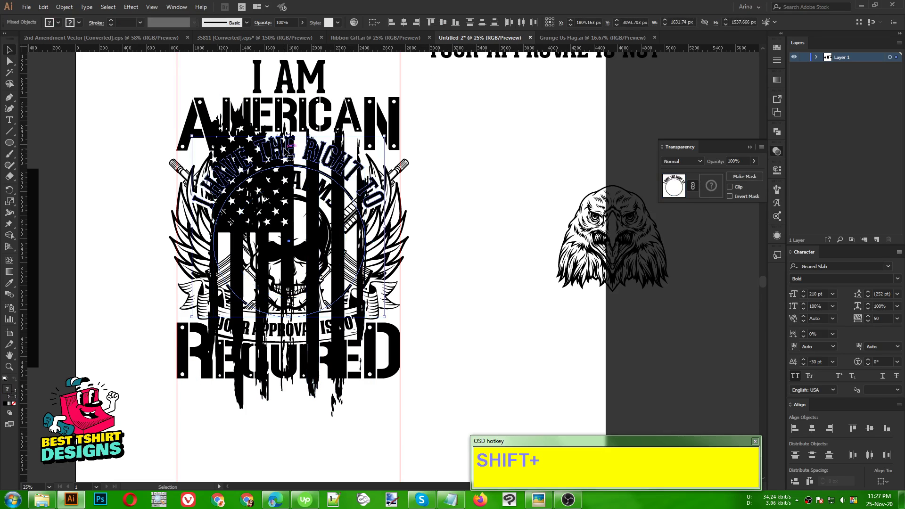
left_click(471, 188)
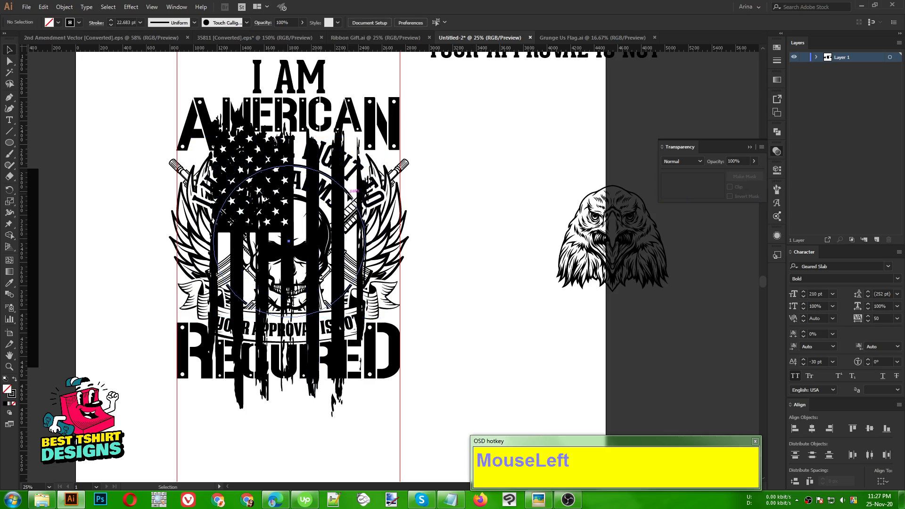
Clip the flag to the ring's circle with a clipping mask.
left_click(353, 195)
left_click(364, 151, "shift")
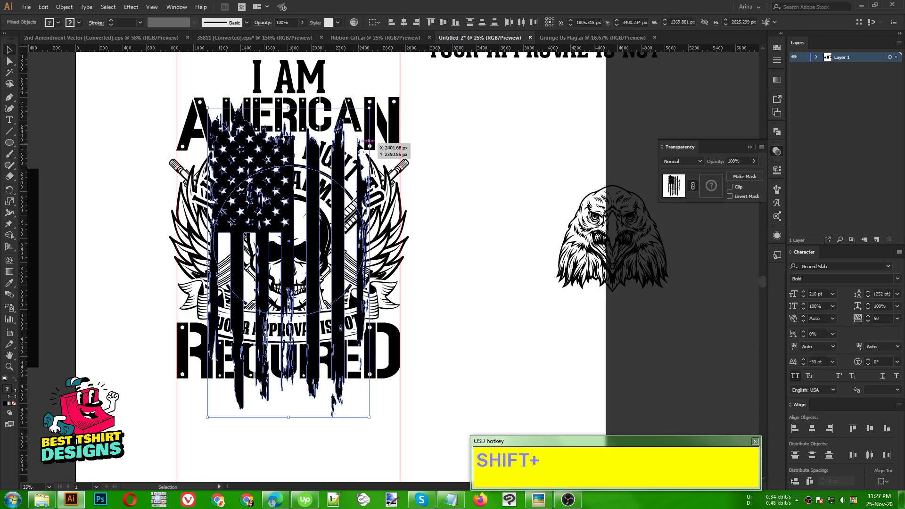
right_click(360, 144)
left_click(397, 215)
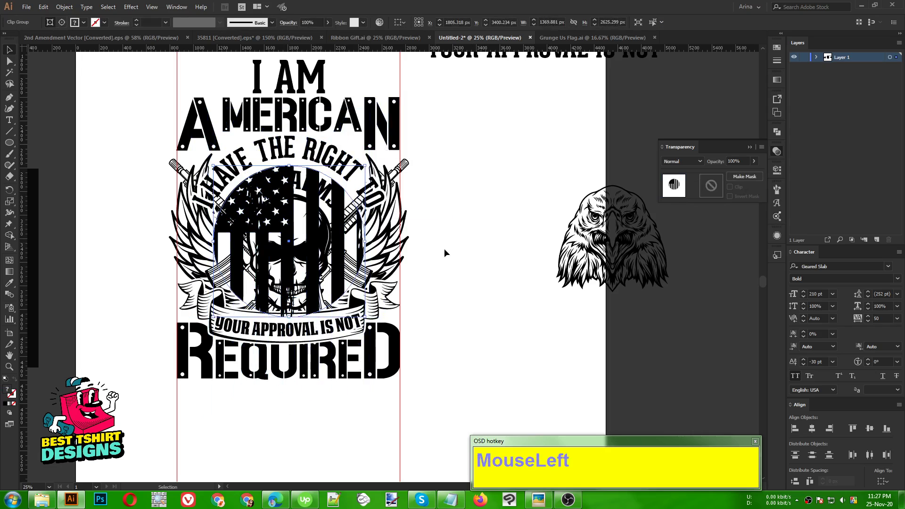
left_click(479, 256)
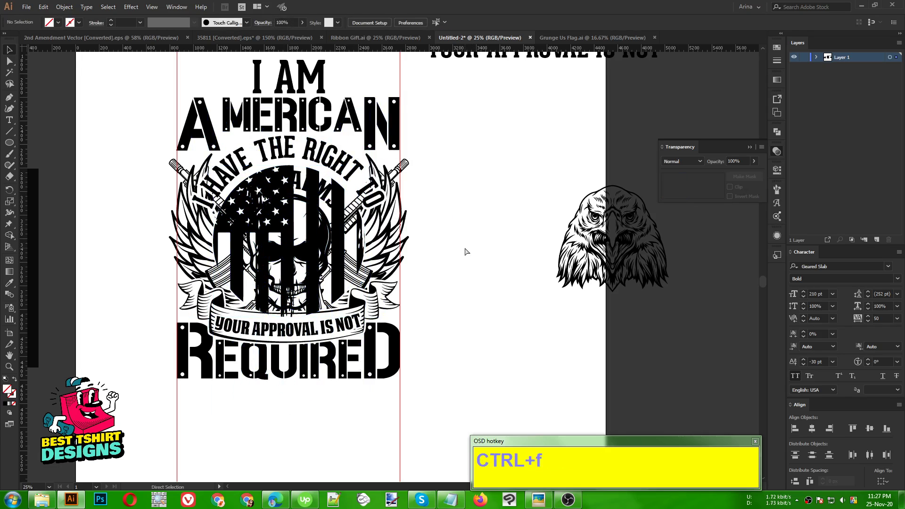
Paste the copied ring in front, then cut the circular flag clip group and paste it in back.
key("ctrl+f")
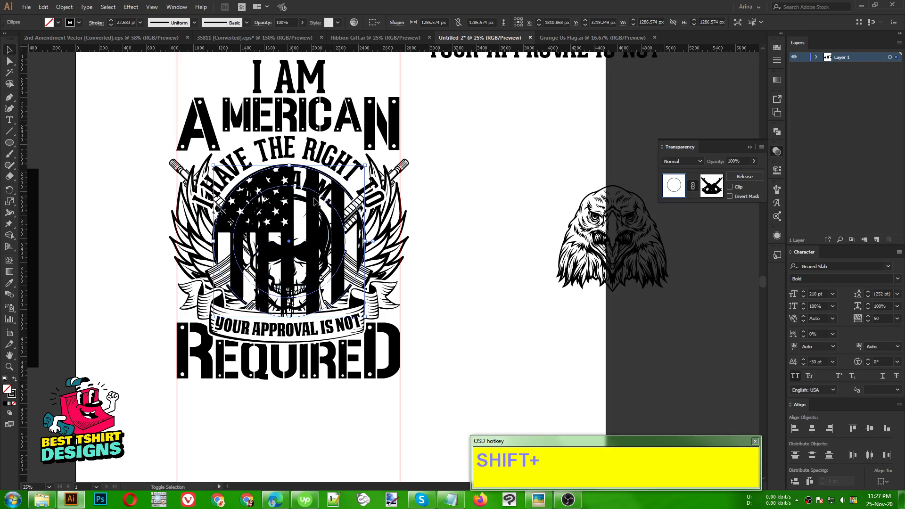
left_click(362, 257, "shift")
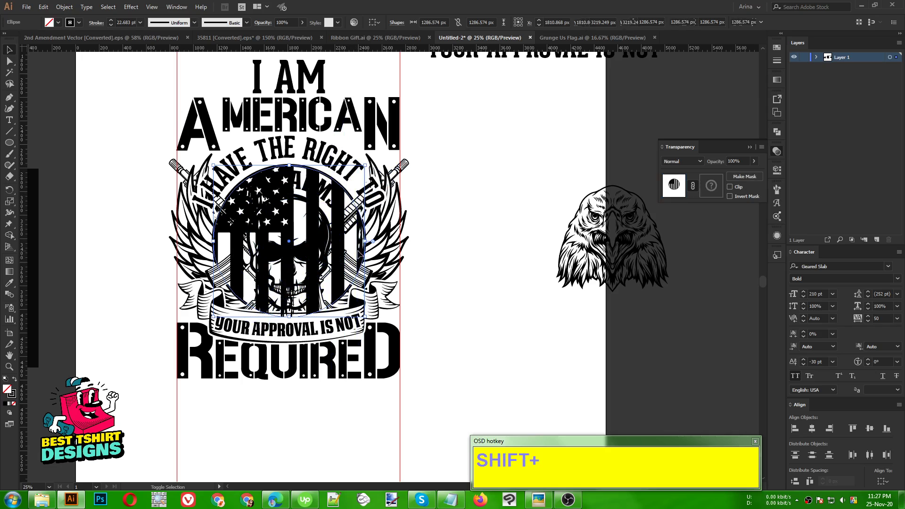
left_click(470, 269)
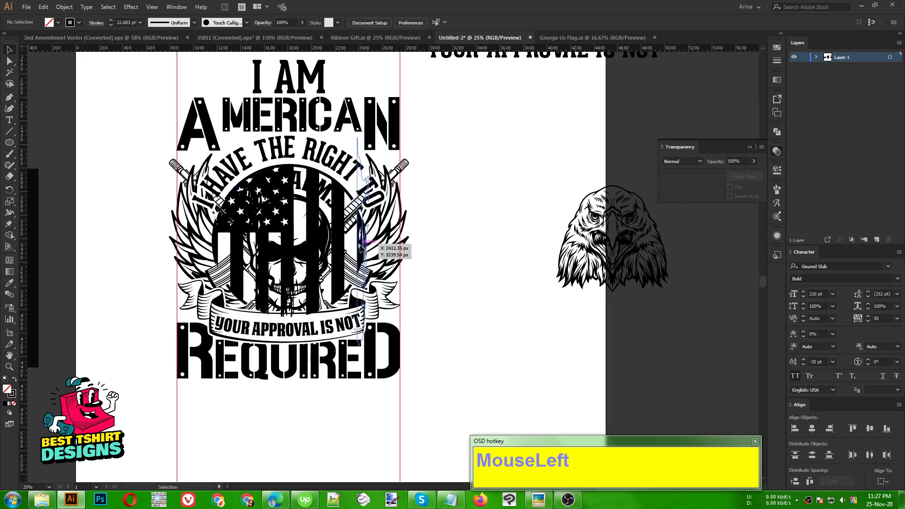
left_click(363, 245)
key("ctrl+x")
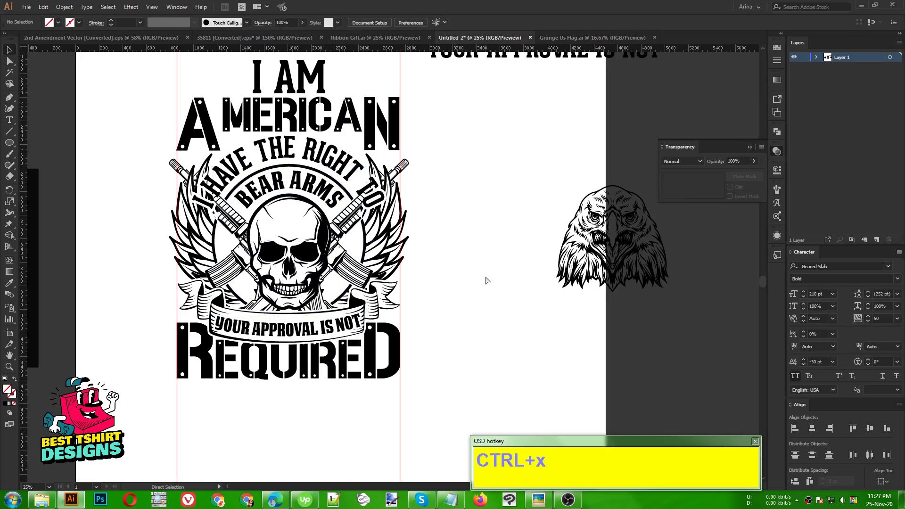
key("ctrl+b")
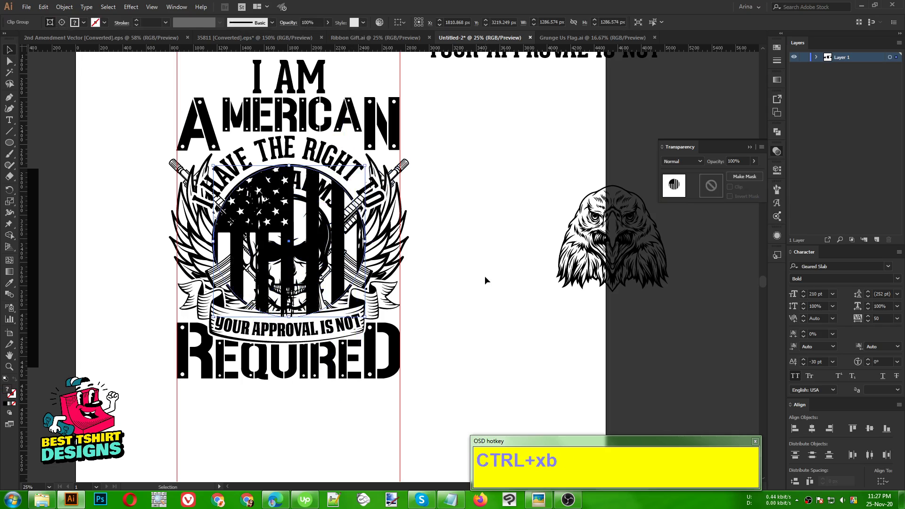
left_click(485, 280)
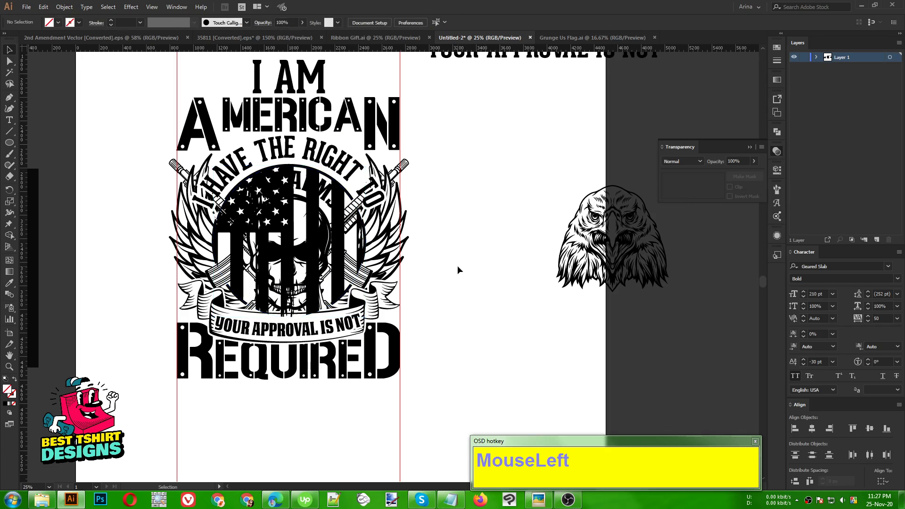
Examine the opacity mask of the wings group and return to the artwork.
left_click(388, 234)
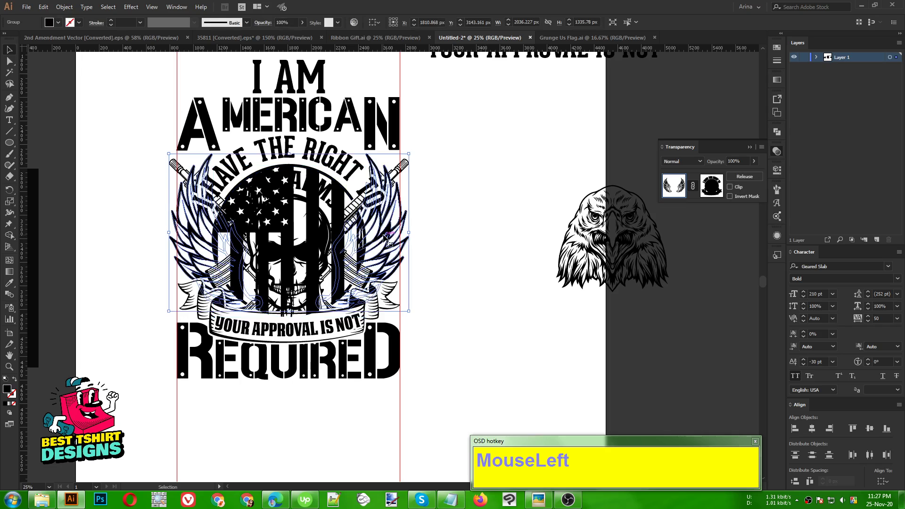
left_click(710, 189)
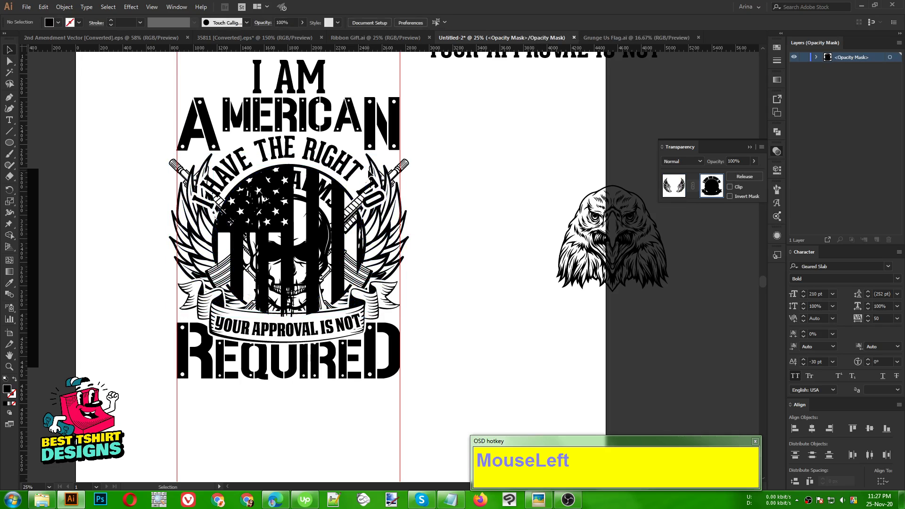
left_click(395, 180)
left_click(673, 185)
left_click(441, 202)
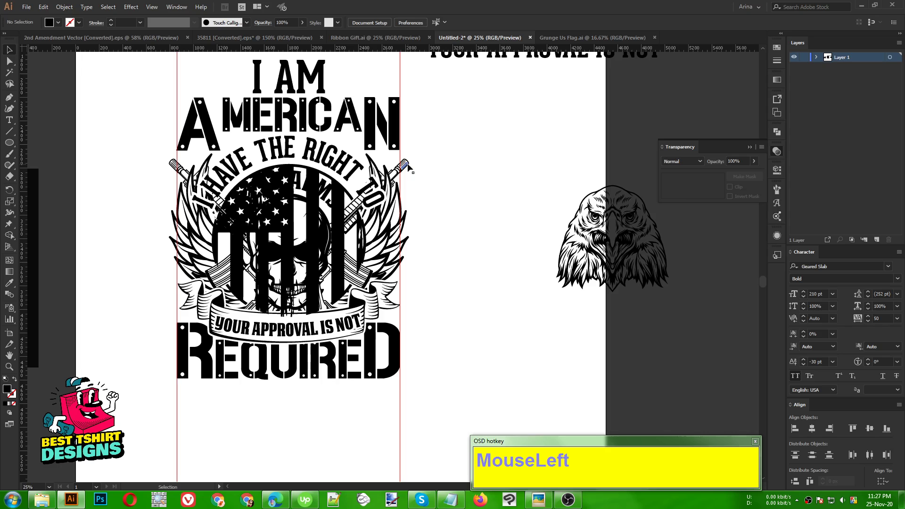
Create a 10 px offset path with miter joins from the crossed rifles and cut the offset shapes to the clipboard.
left_click(405, 165)
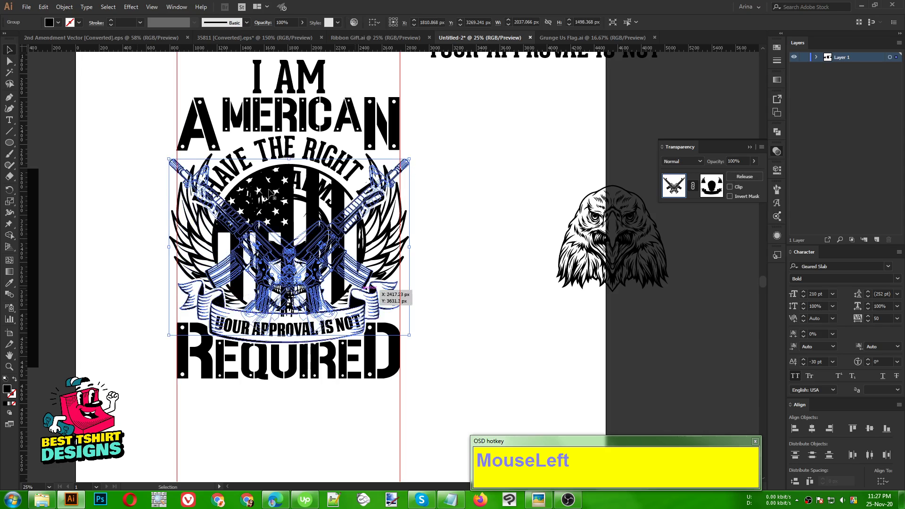
left_click(64, 7)
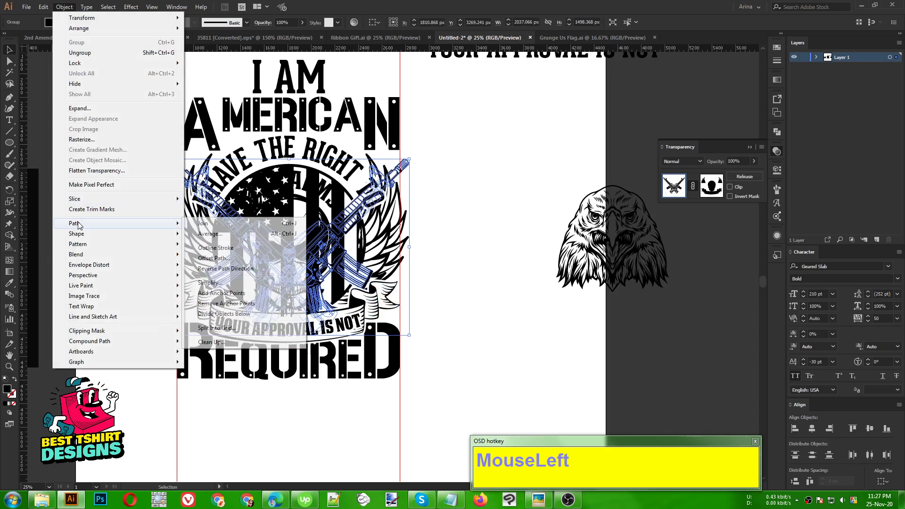
mouse_move(75, 223)
left_click(218, 262)
left_click(505, 211)
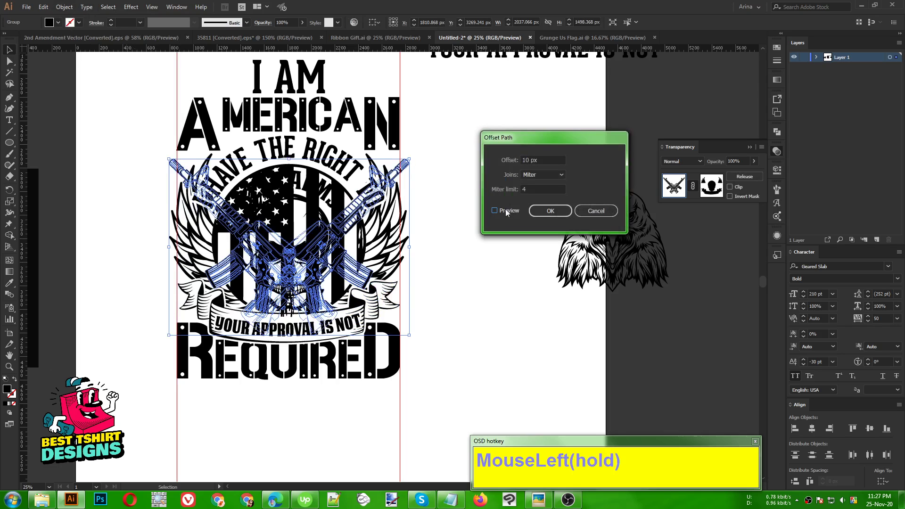
left_click(544, 208)
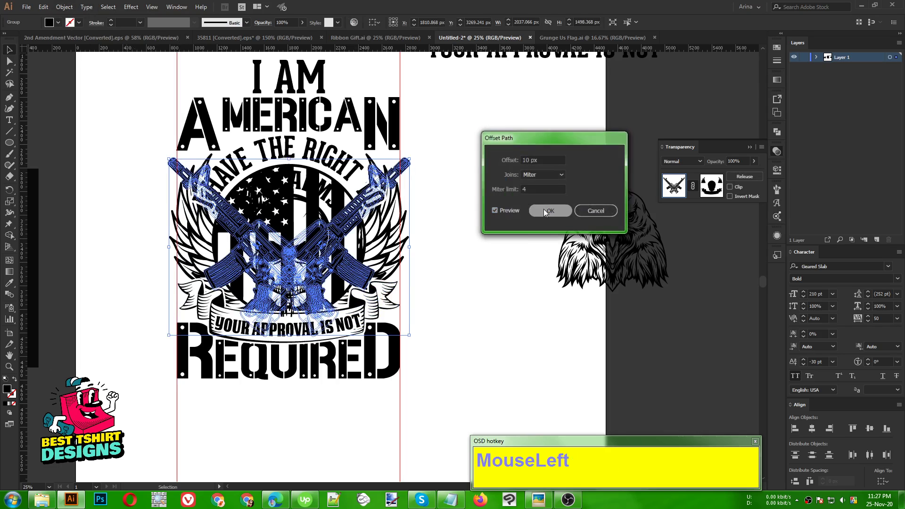
key("ctrl+x")
Add an opacity mask with clipping off to the circular flag and paste the rifle offset shapes in front inside it.
left_click(290, 213)
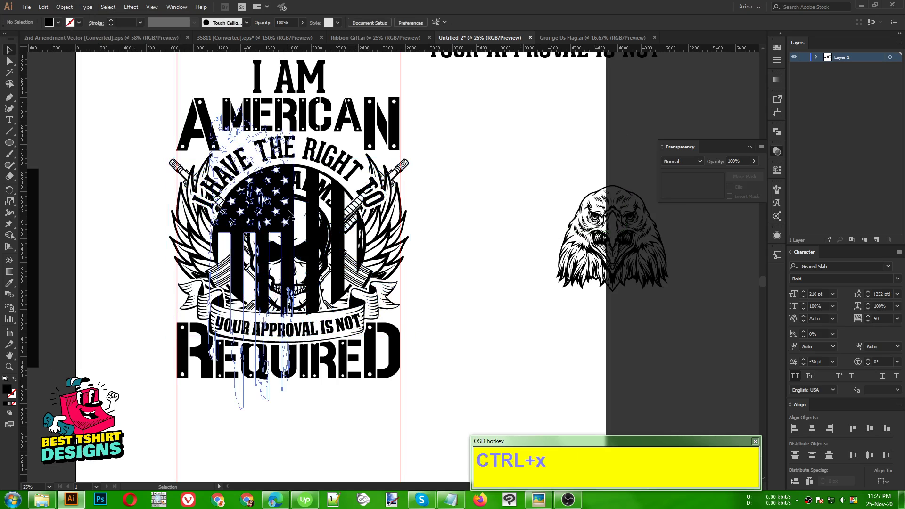
left_click(289, 213)
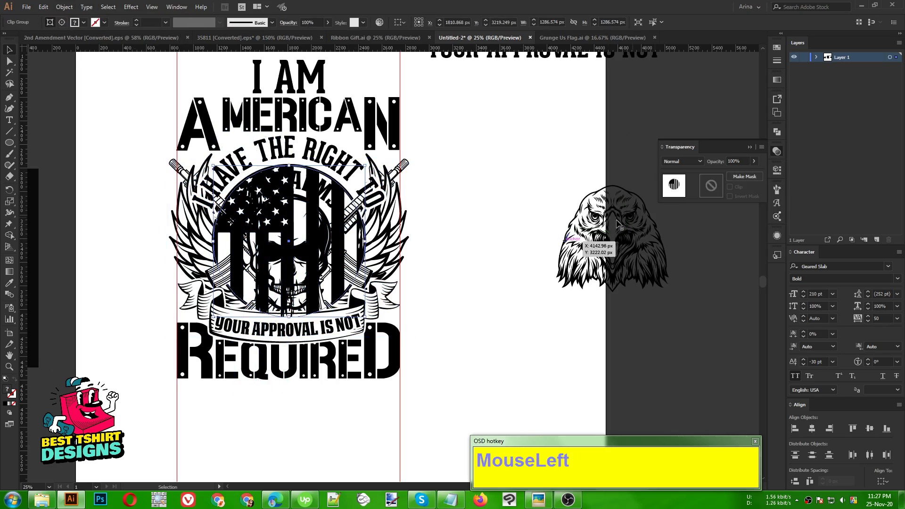
left_click(711, 187)
left_click(729, 187)
key("ctrl+f")
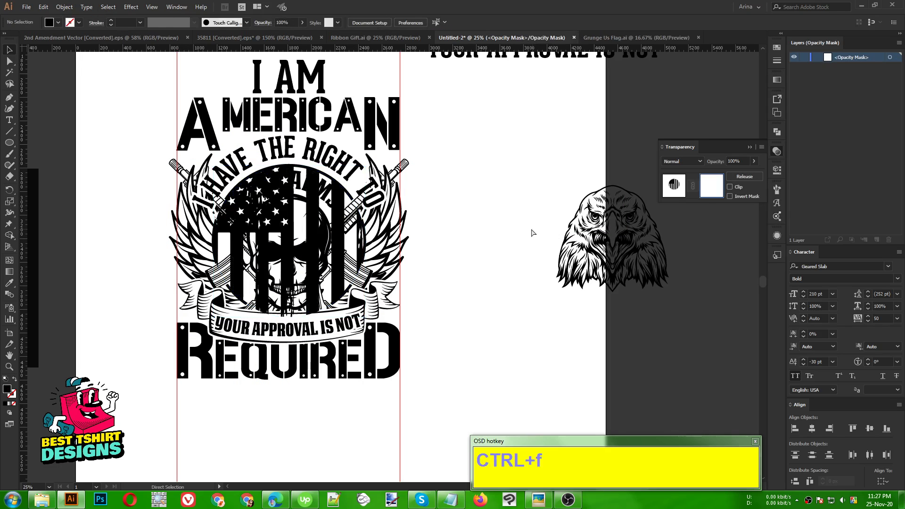
Unite the rifle offset shapes inside the circular flag's opacity mask and return to the artwork.
left_click(778, 133)
left_click(667, 152)
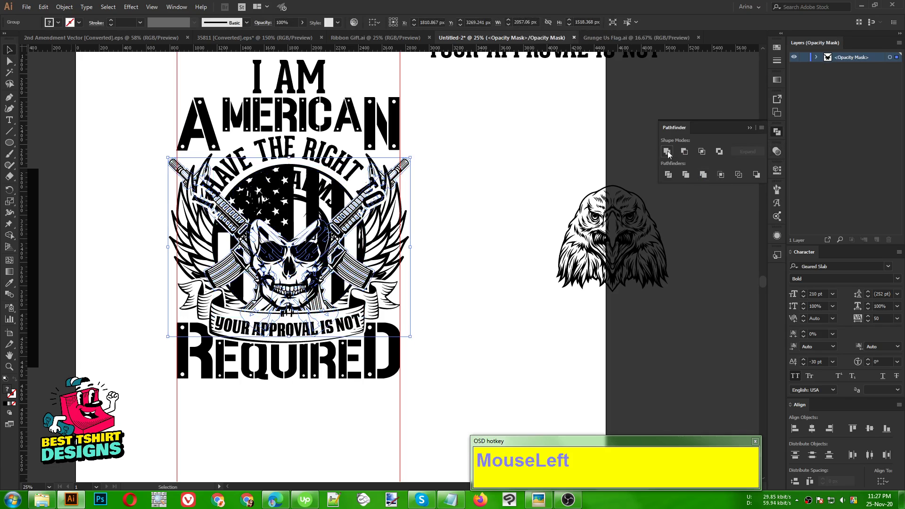
left_click(777, 152)
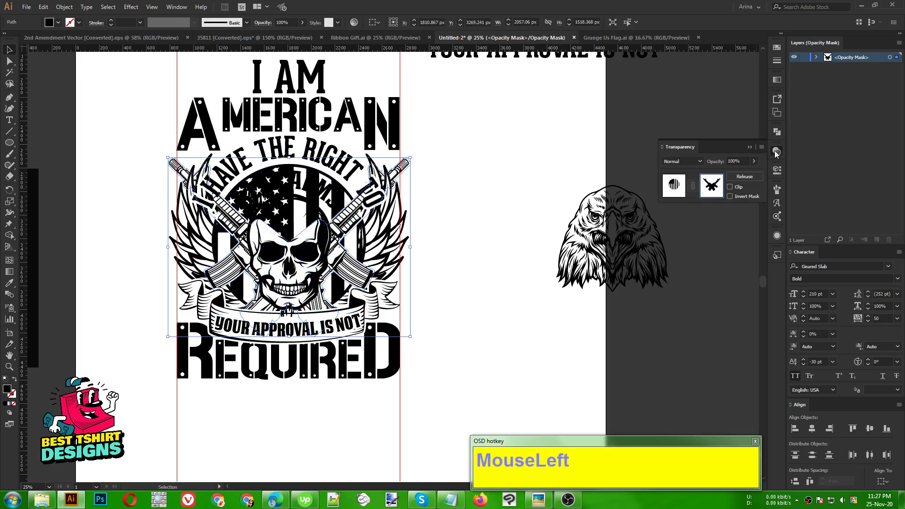
left_click(678, 188)
left_click(439, 234)
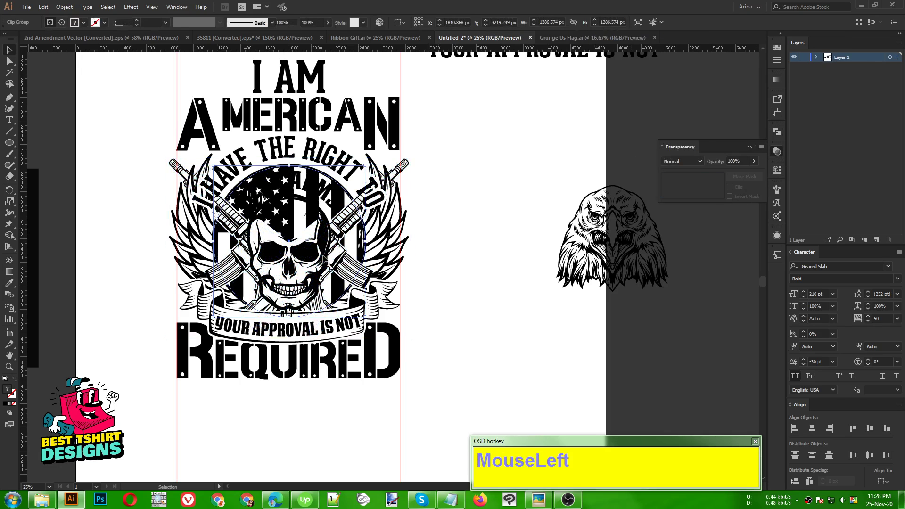
Create a 10 px offset path with miter joins from the skull and cut the offset shapes to the clipboard.
left_click(305, 259)
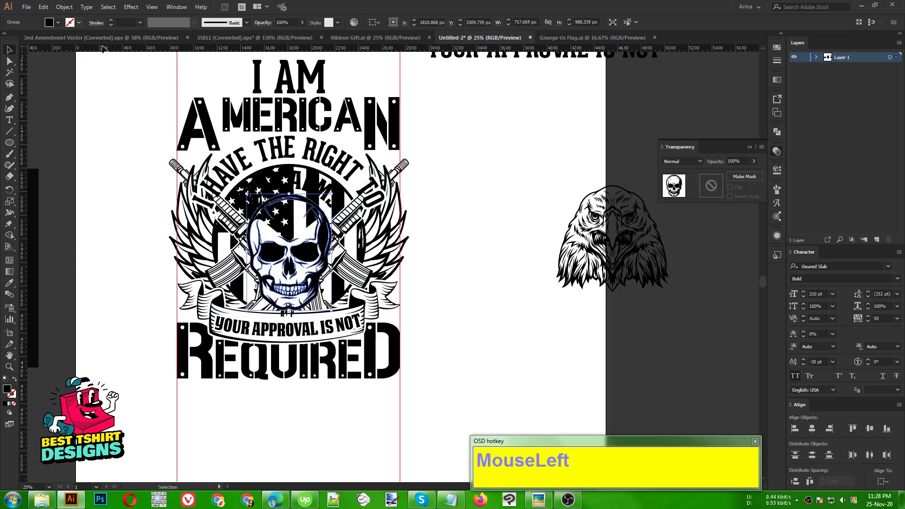
left_click(65, 6)
mouse_move(118, 223)
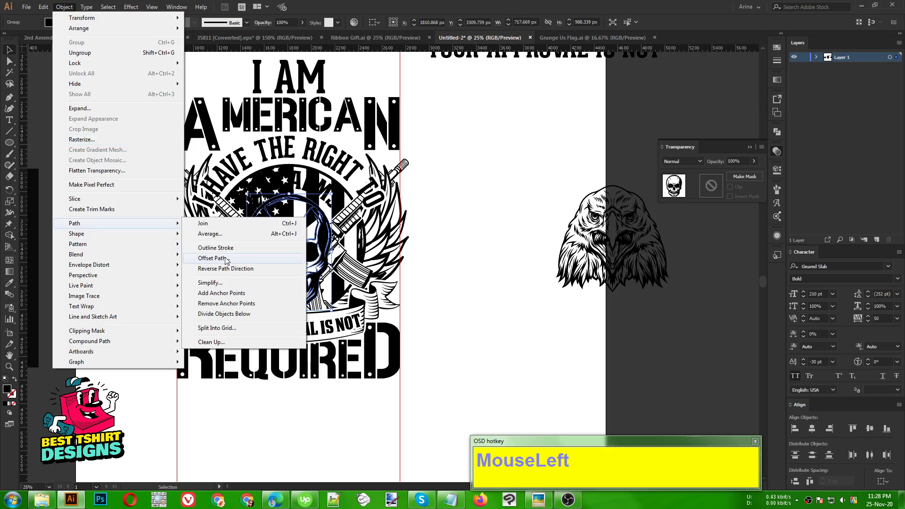
left_click(227, 260)
left_click(508, 210)
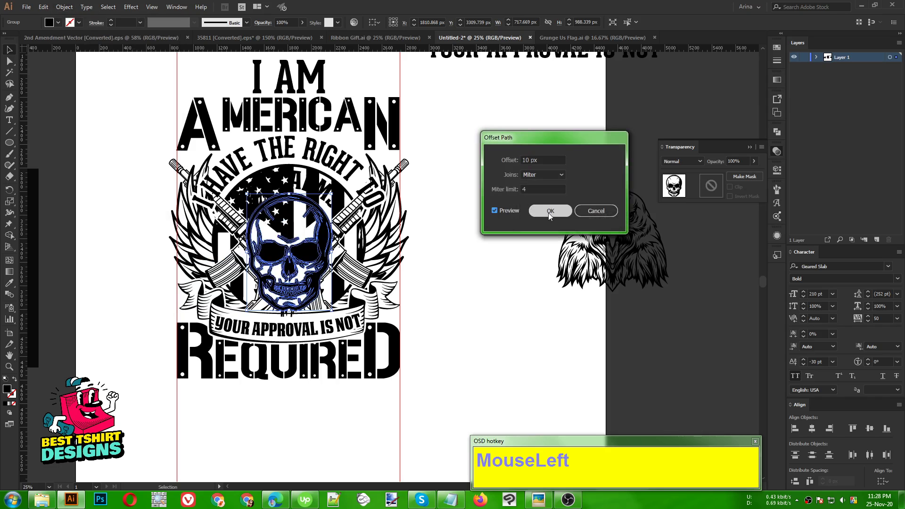
left_click(550, 212)
key("ctrl+x")
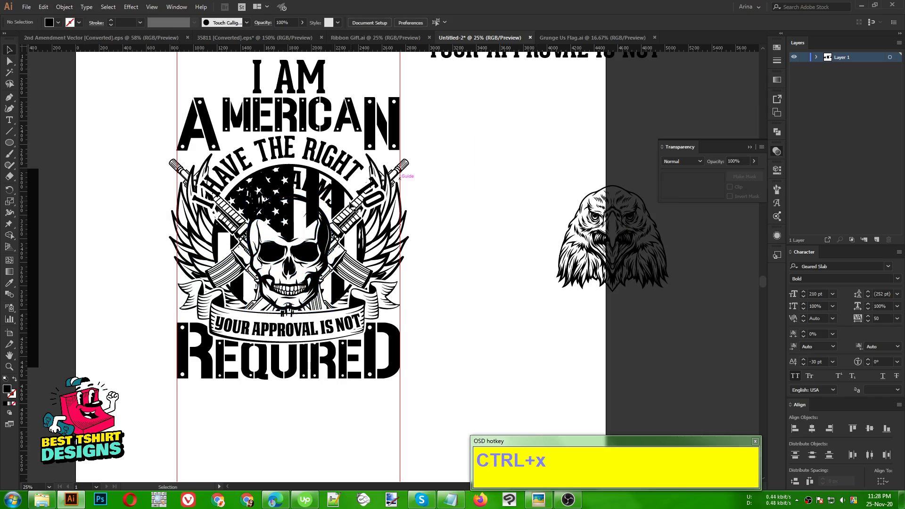
Open the circular flag's opacity mask and paste the skull offset shapes in front inside it.
left_click(338, 204)
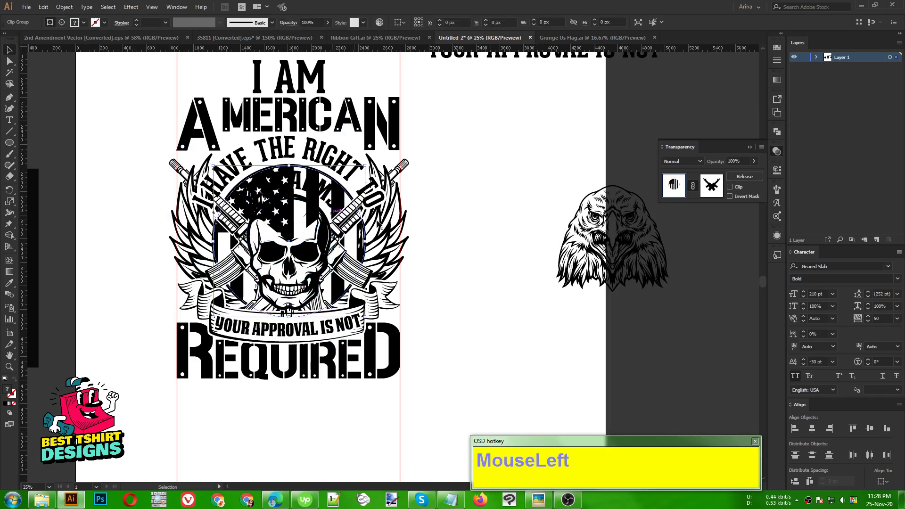
left_click(711, 185)
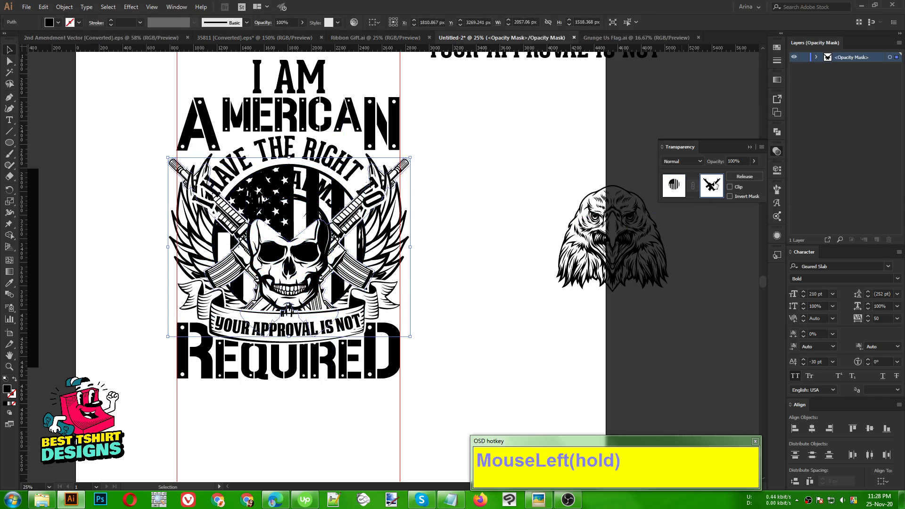
key("ctrl+a")
key("ctrl+f")
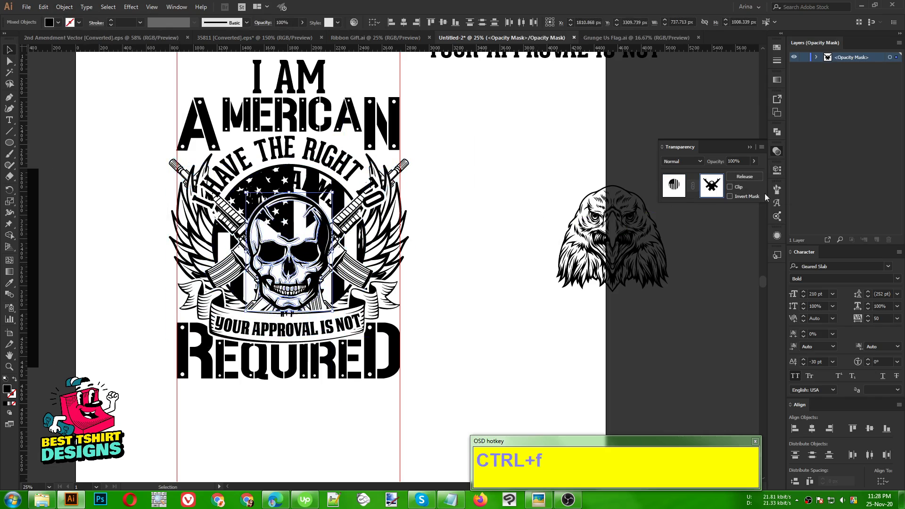
Unite the skull offset shapes inside the mask, then return to the artwork with nothing selected.
left_click(777, 133)
left_click(662, 151)
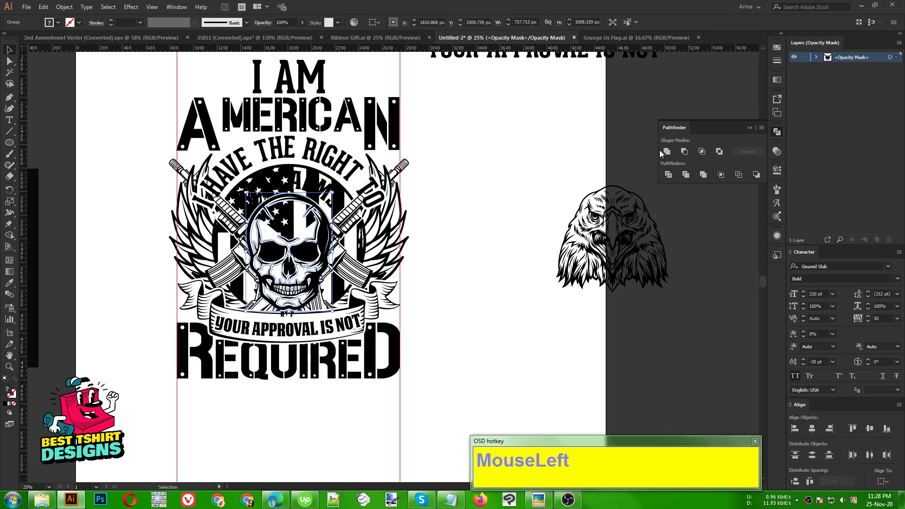
left_click(667, 152)
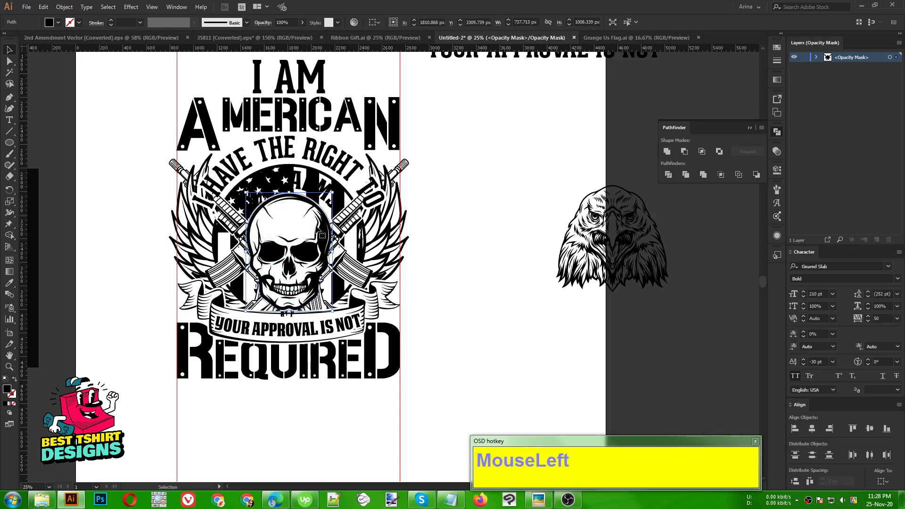
left_click(490, 282)
left_click(777, 152)
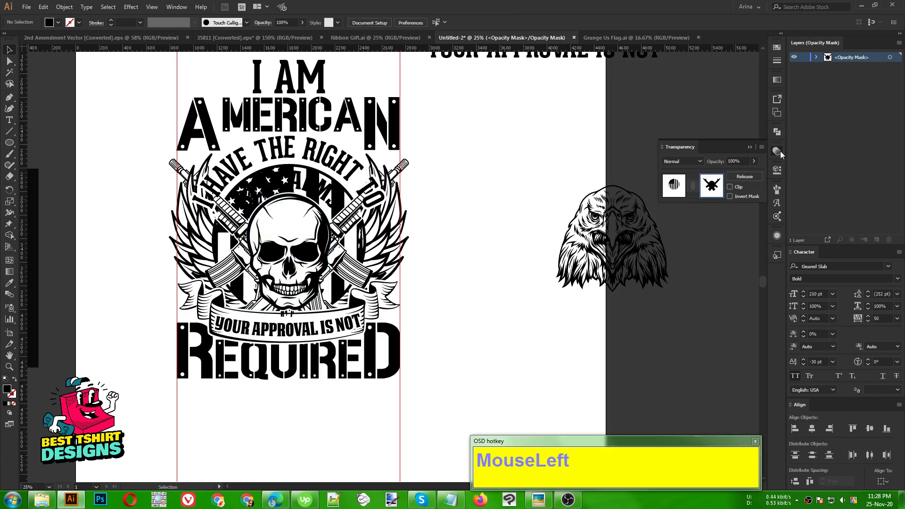
left_click(674, 186)
left_click(486, 282)
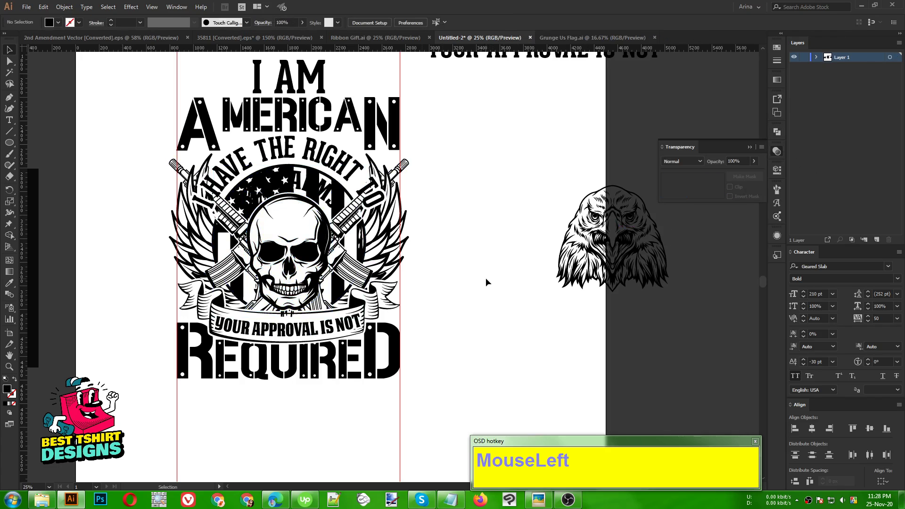
Convert the arched "BEAR ARMS" text to outlines, cut it and paste it in front of the design.
left_click(329, 196)
right_click(329, 195)
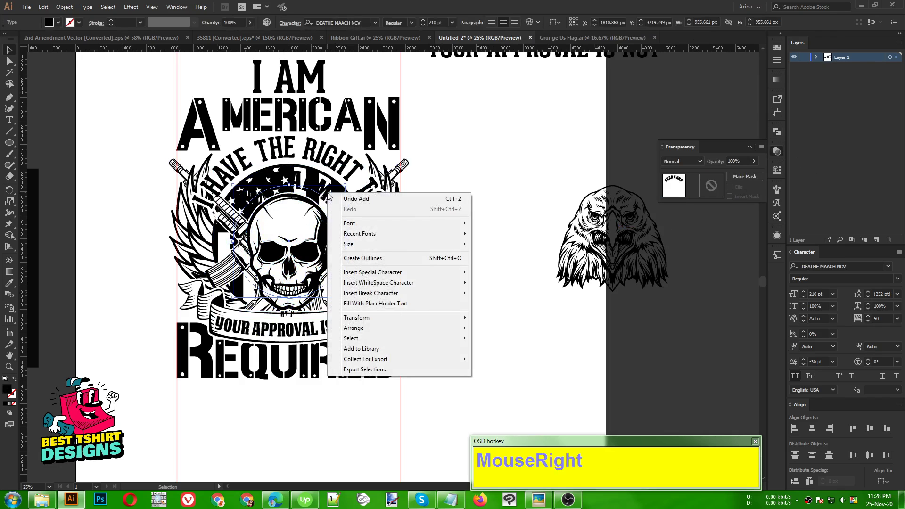
left_click(348, 258)
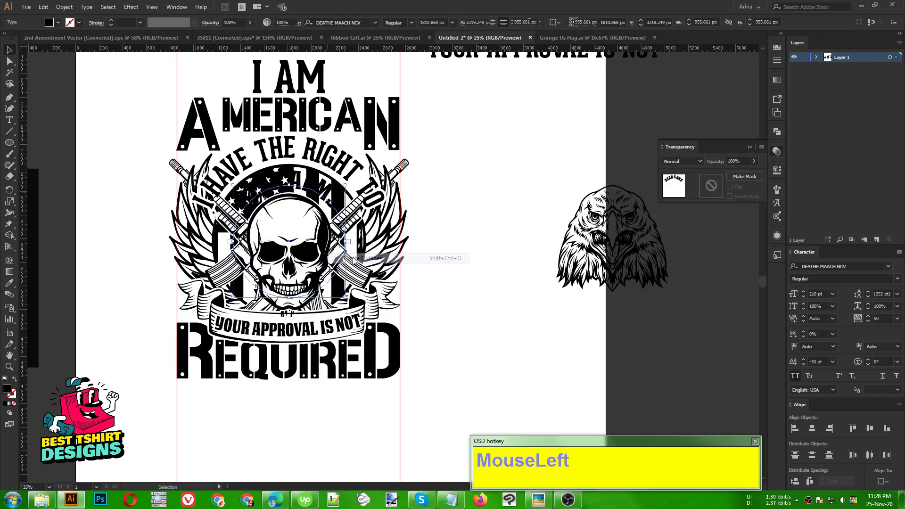
key("ctrl+x")
left_click(478, 254)
key("ctrl+f")
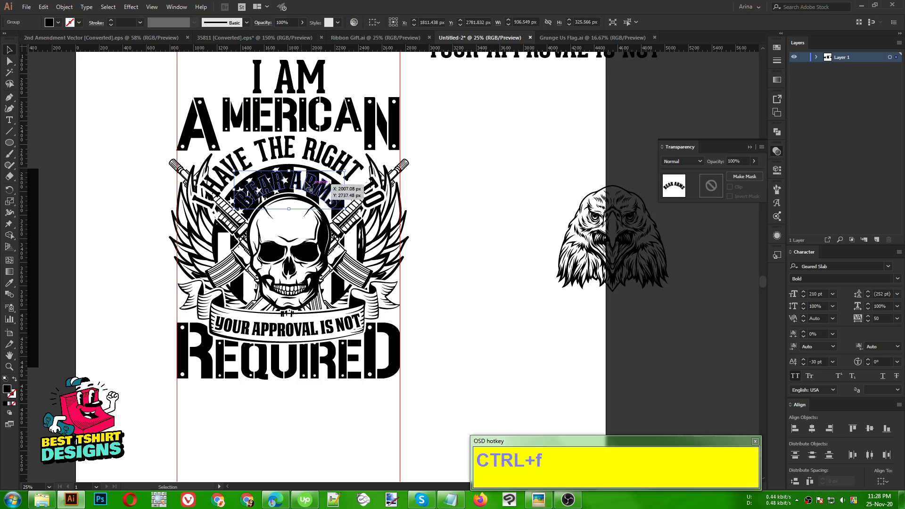
Create a 20 px offset path with miter joins from the "BEAR ARMS" outlines and cut the offset shapes to the clipboard.
left_click(64, 7)
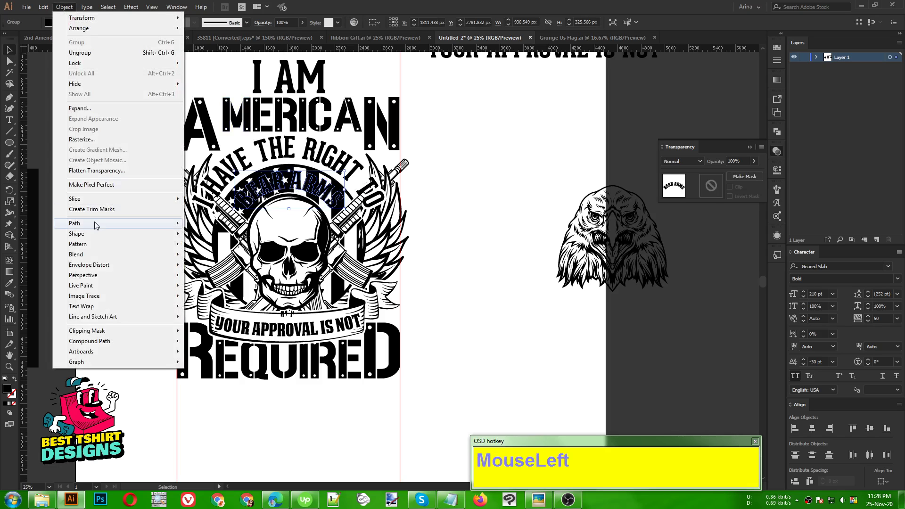
mouse_move(96, 224)
left_click(220, 258)
left_click(508, 212)
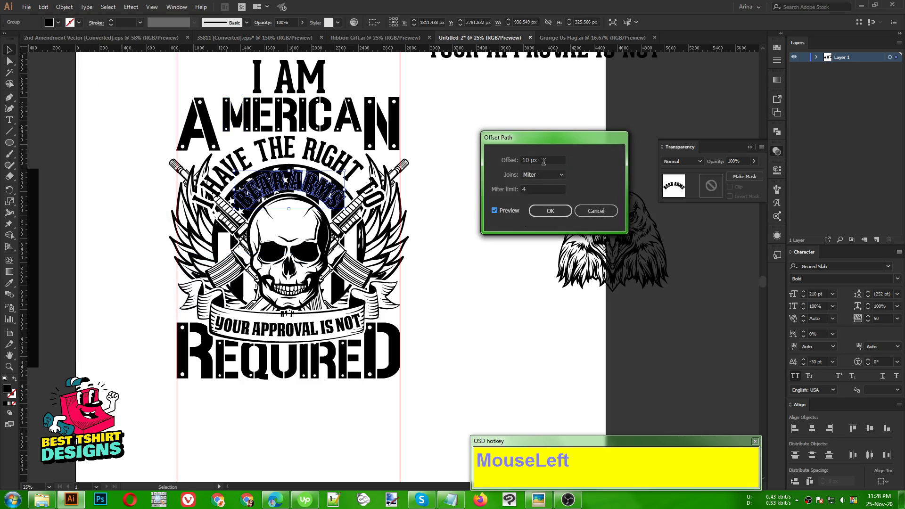
key("shift+Up")
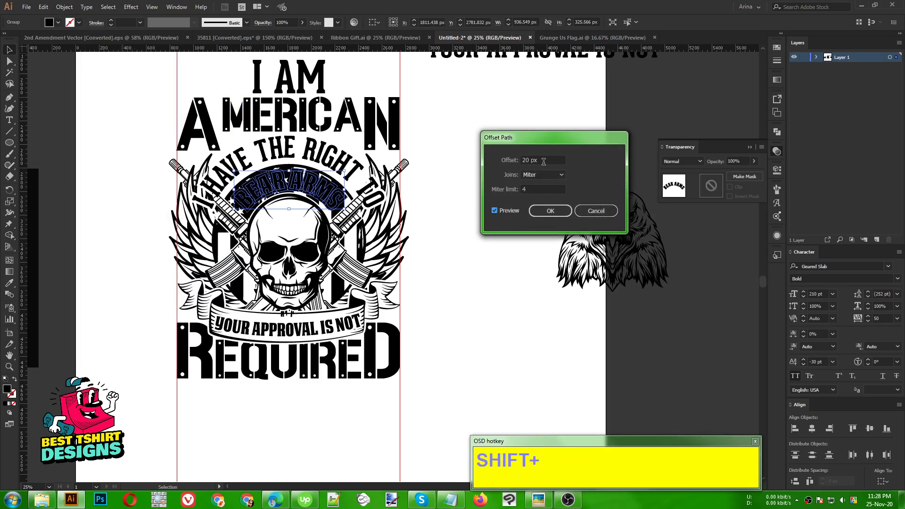
left_click(550, 211)
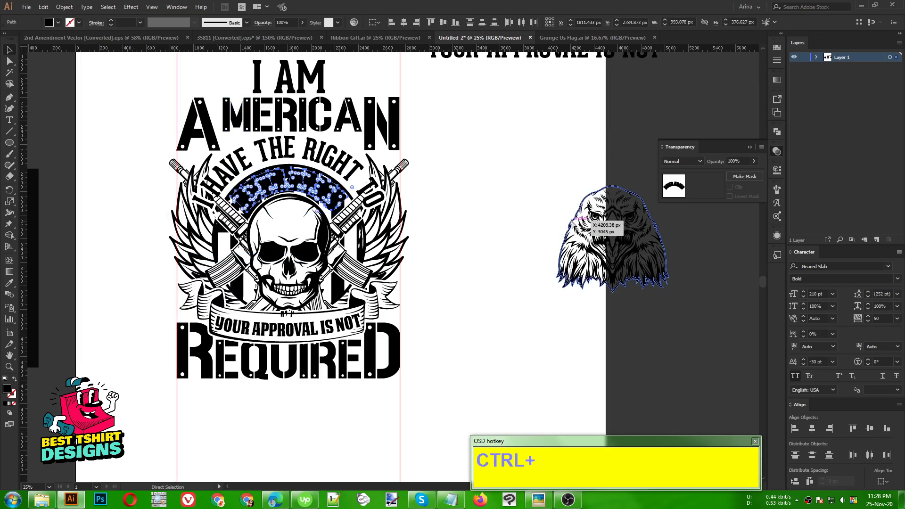
Open the circular flag's opacity mask, paste the "BEAR ARMS" offset shapes in front and check the separation.
left_click(337, 221)
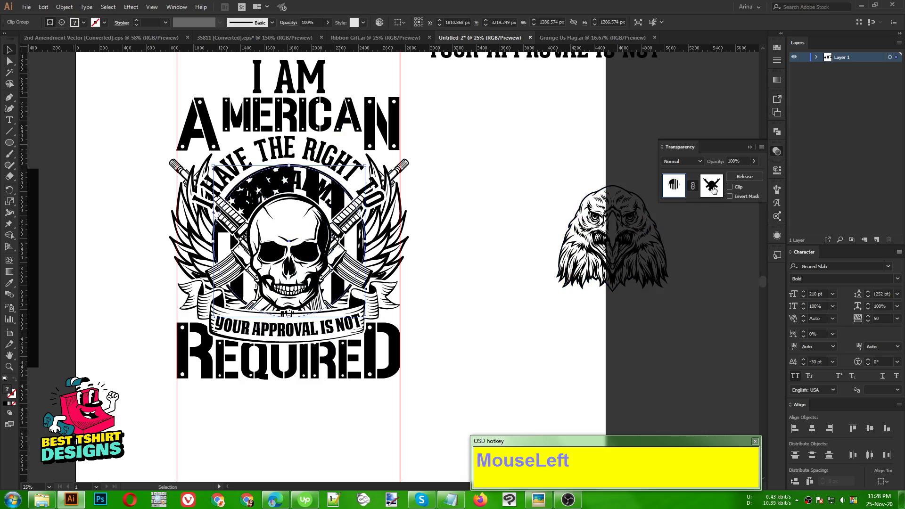
left_click(712, 186)
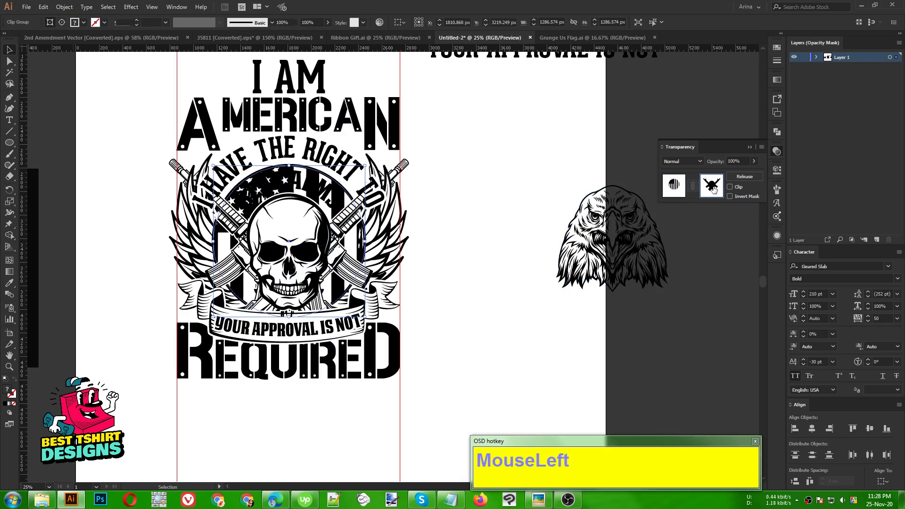
left_click(476, 239)
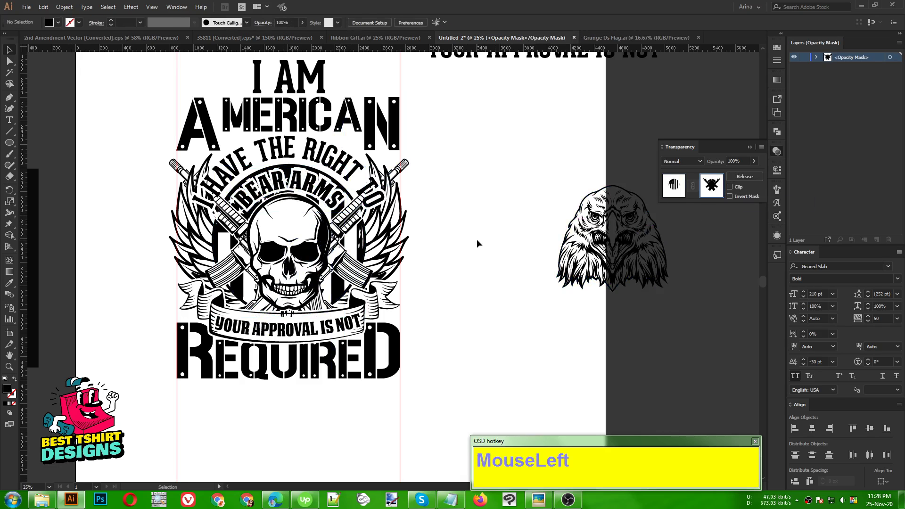
scroll(476, 239, "up", 1)
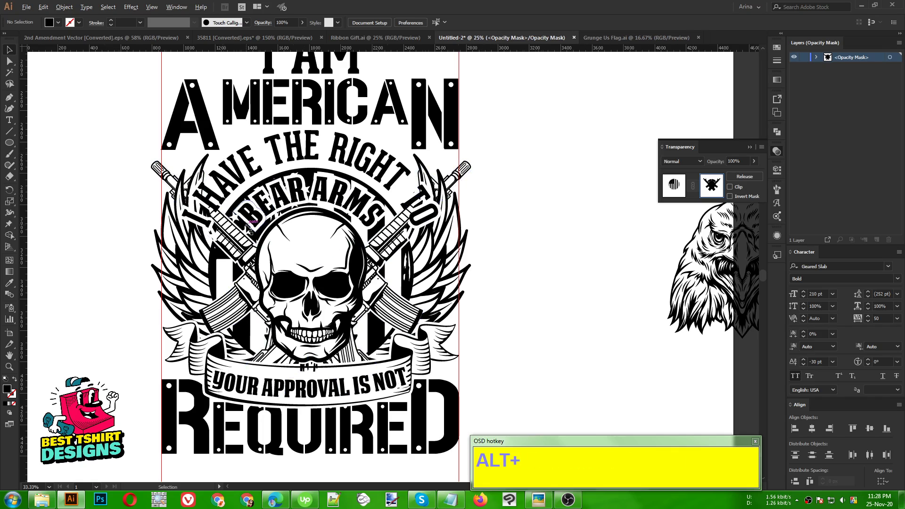
scroll(469, 238, "down", 1)
left_click(469, 243)
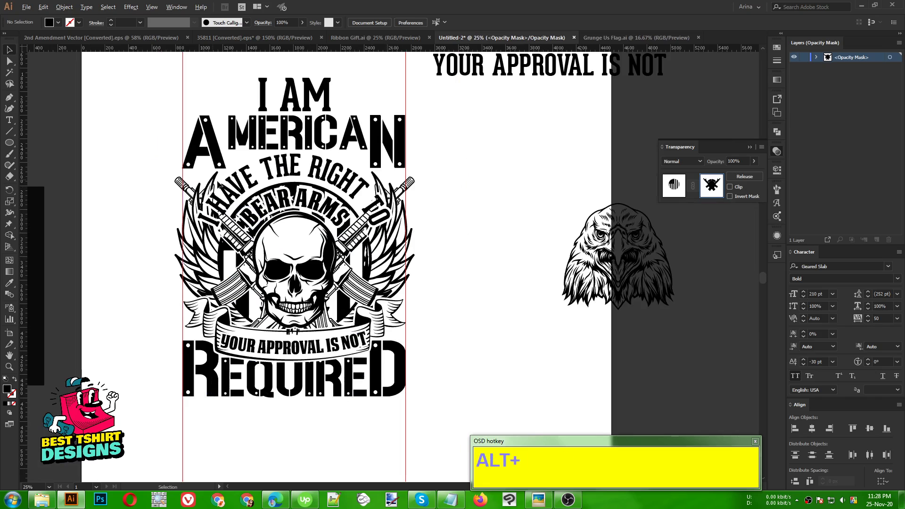
Try to move the arched "I HAVE THE RIGHT TO" text off the design while the flag's opacity mask is open.
scroll(214, 181, "down", 1)
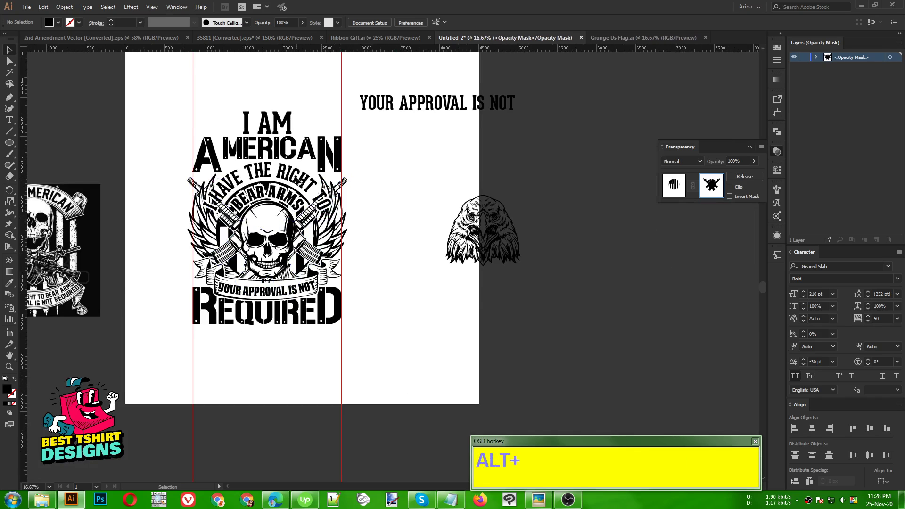
left_click_drag(296, 178, 569, 286)
left_click(422, 255)
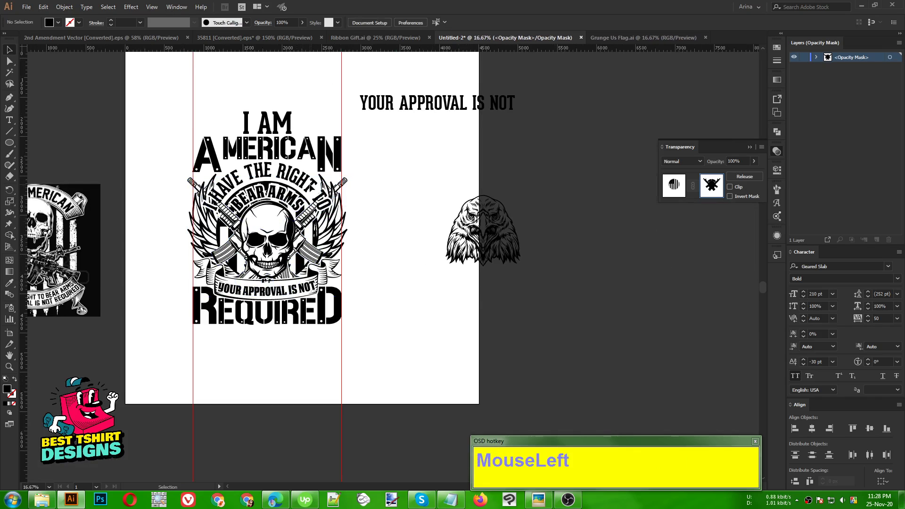
left_click_drag(310, 183, 618, 303)
left_click(378, 239)
Return from the flag's opacity mask to the artwork and move the arched "I HAVE THE RIGHT TO" group off the artboard, below the eagle.
left_click(674, 186)
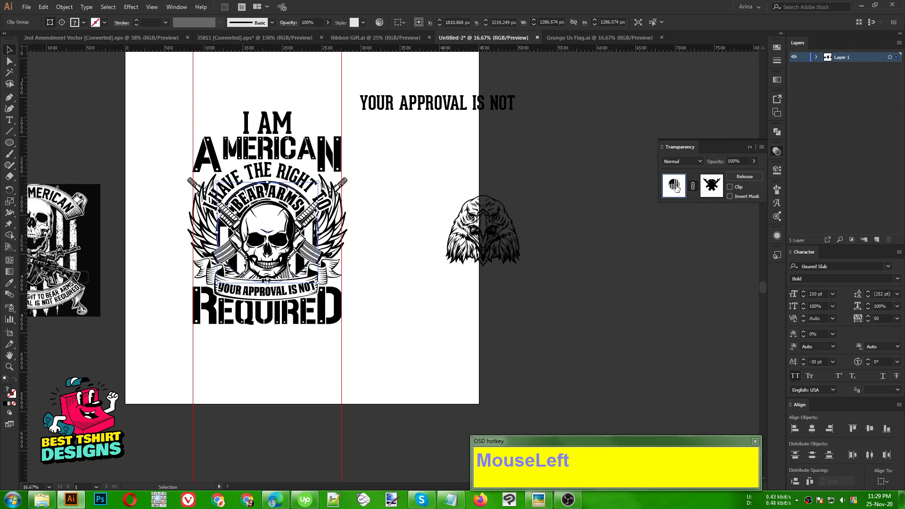
left_click(399, 257)
left_click_drag(297, 171, 628, 335)
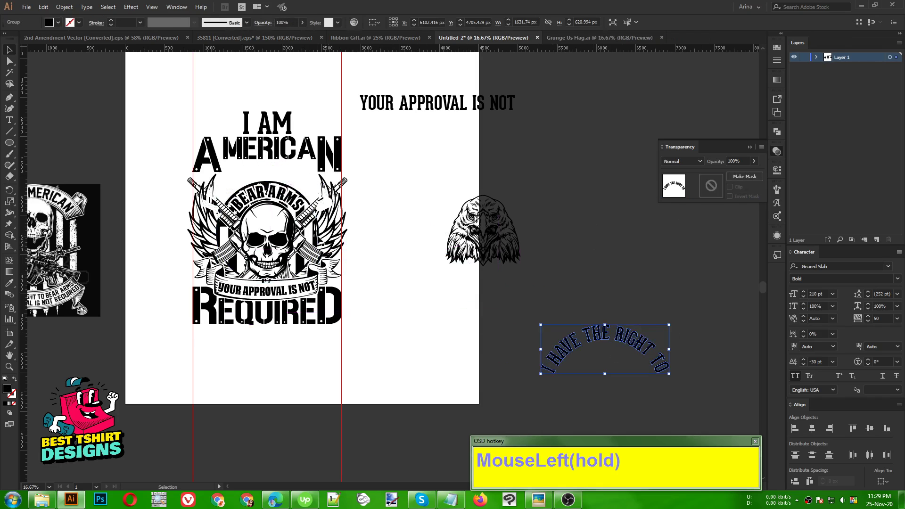
Open the wings group's opacity mask and delete the "I HAVE THE RIGHT TO" letter shapes from it.
left_click(331, 208)
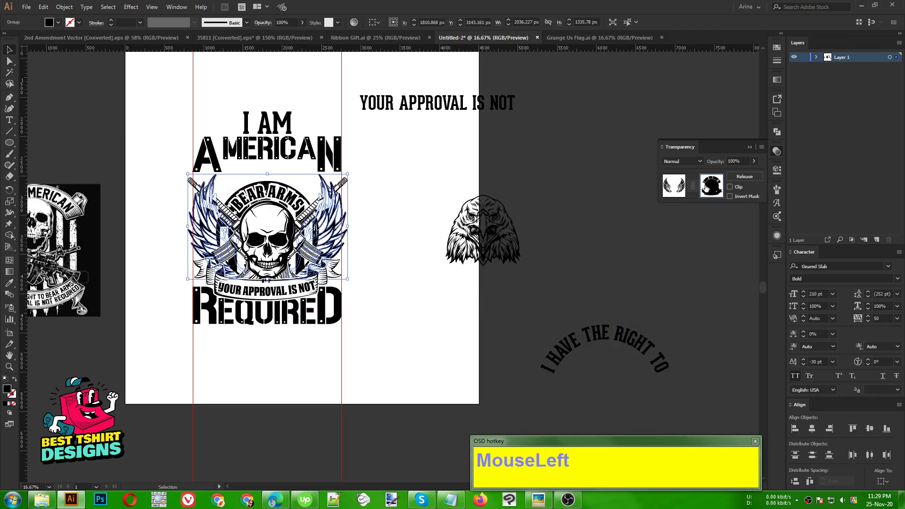
left_click(710, 186)
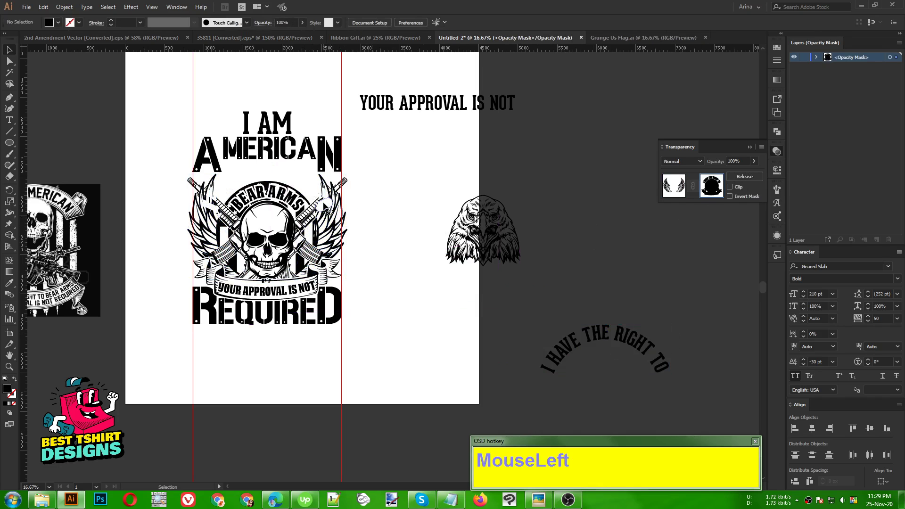
key("Delete")
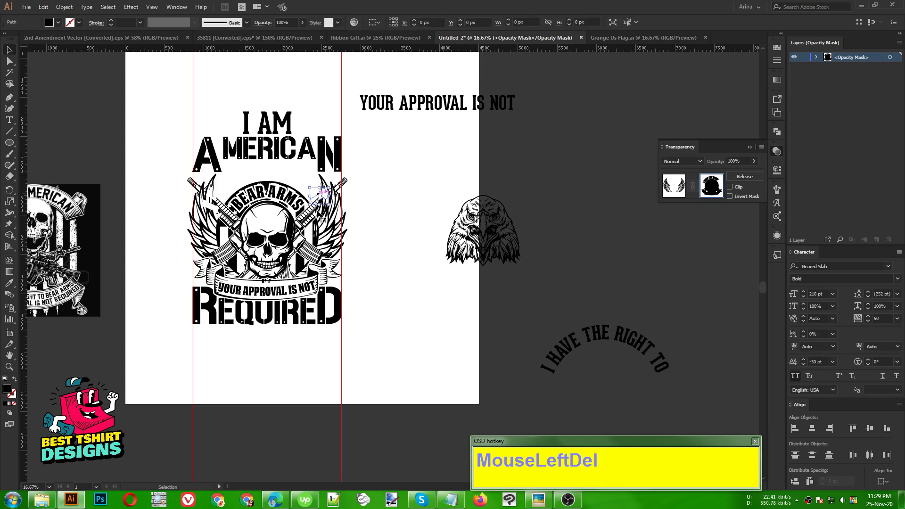
left_click(210, 204)
key("Delete")
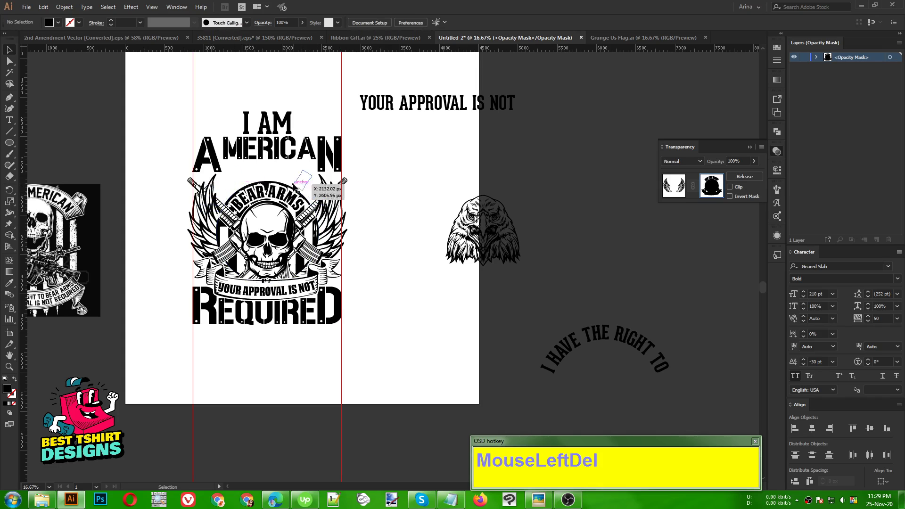
left_click_drag(226, 189, 311, 185)
key("Delete")
key("Delete")
key("Delete")
key("Delete")
key("Delete")
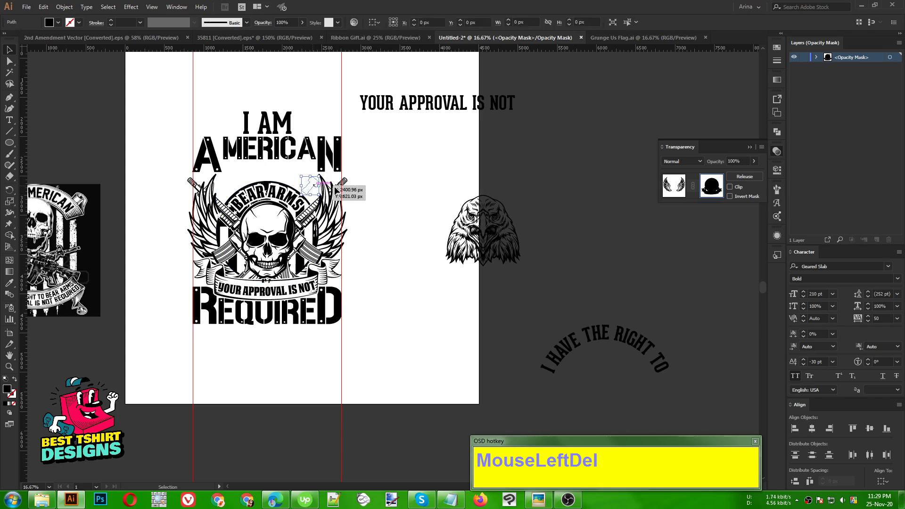
Return from the wings' opacity mask to the artwork and draw an unfilled, black-outlined circle about 1643 px wide centred on the skull.
left_click(675, 186)
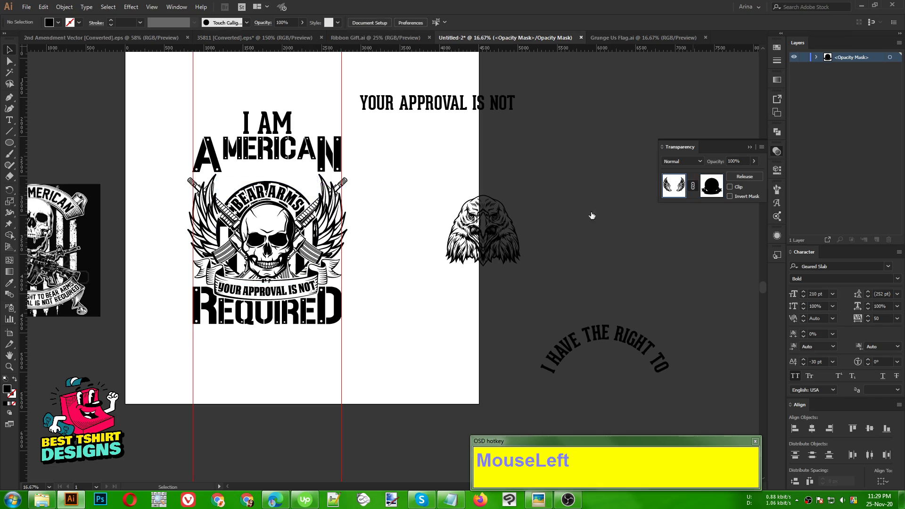
left_click(389, 291)
scroll(273, 162, "up", 2)
left_click_drag(9, 142, 40, 166)
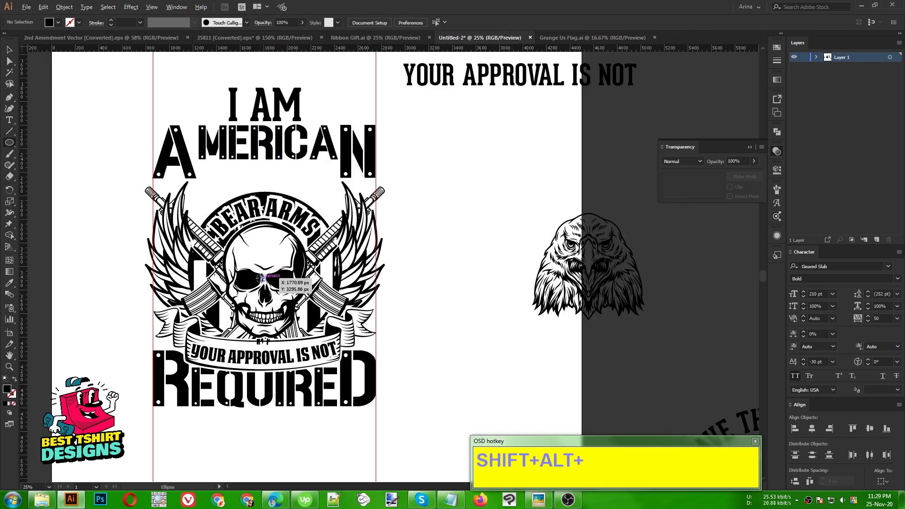
left_click_drag(265, 278, 361, 353)
left_click(467, 289)
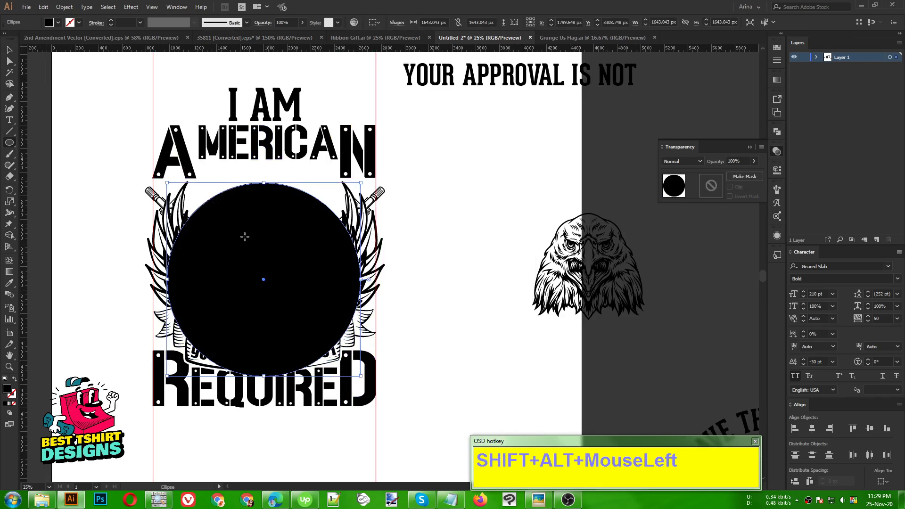
key("shift+x")
key("v")
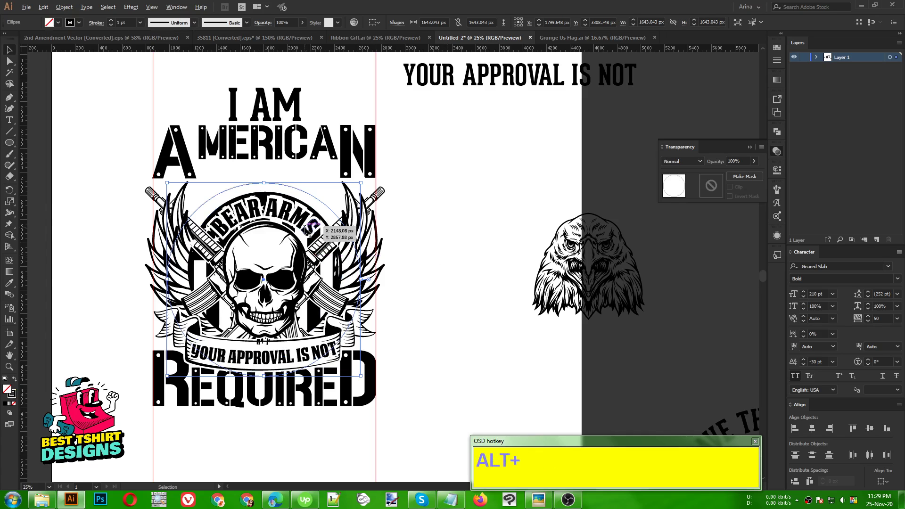
scroll(420, 208, "down", 1)
left_click(437, 208)
Copy "i have the right to" from the Notepad notes and replace the straight "YOUR APPROVAL IS NOT" text with it.
left_click(451, 500)
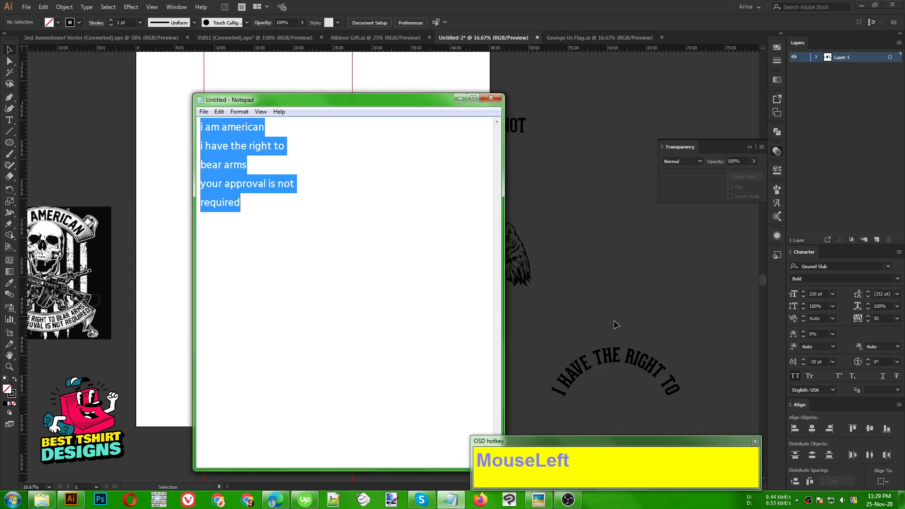
left_click(265, 185)
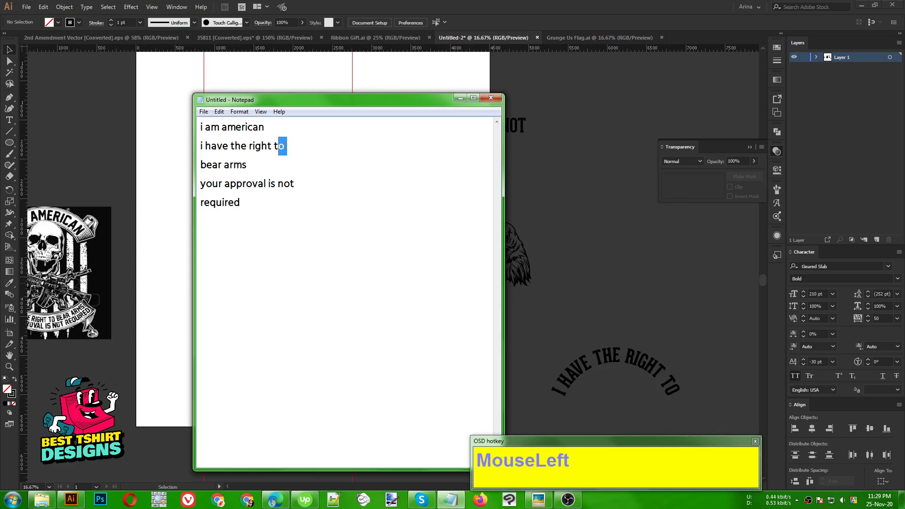
left_click_drag(282, 146, 200, 146)
key("ctrl+c")
left_click(550, 179)
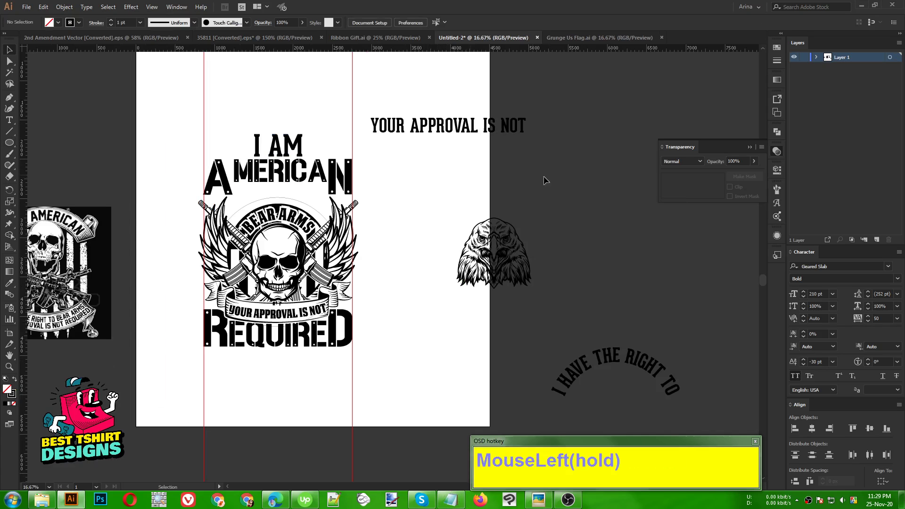
triple_click(434, 129)
key("ctrl+v")
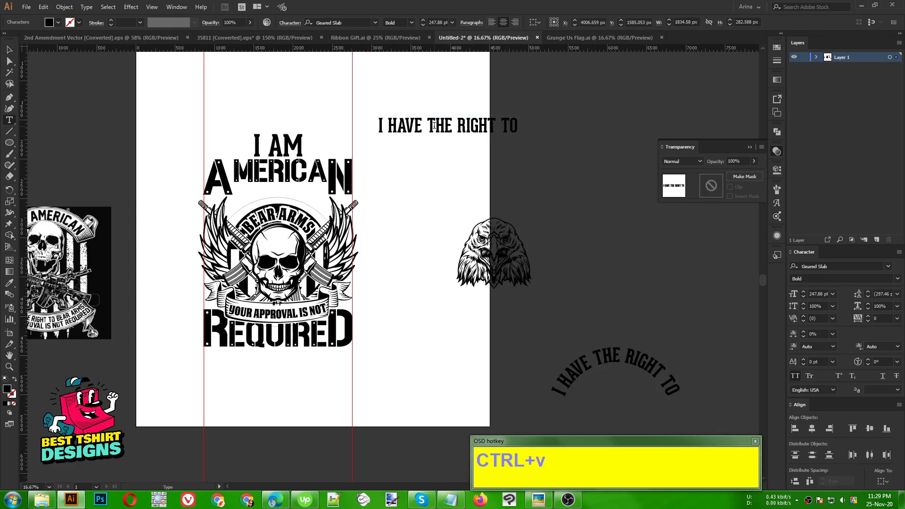
left_click(9, 49)
Cut the straight "I HAVE THE RIGHT TO" text and paste it as type on the circle's path.
key("ctrl+x")
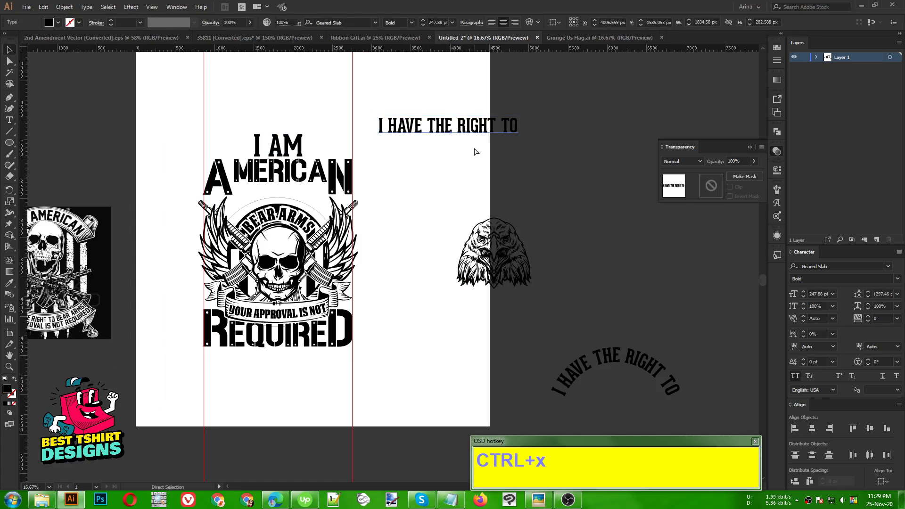
left_click_drag(8, 118, 54, 146)
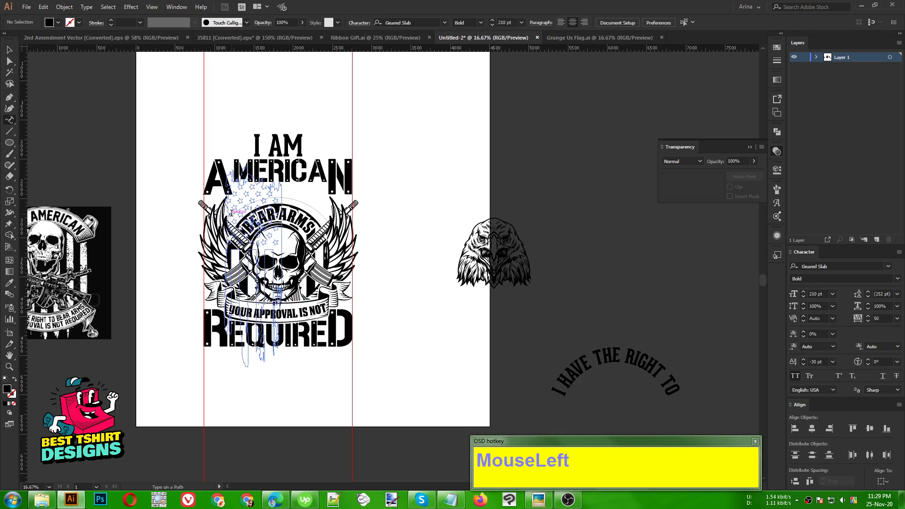
left_click(232, 215)
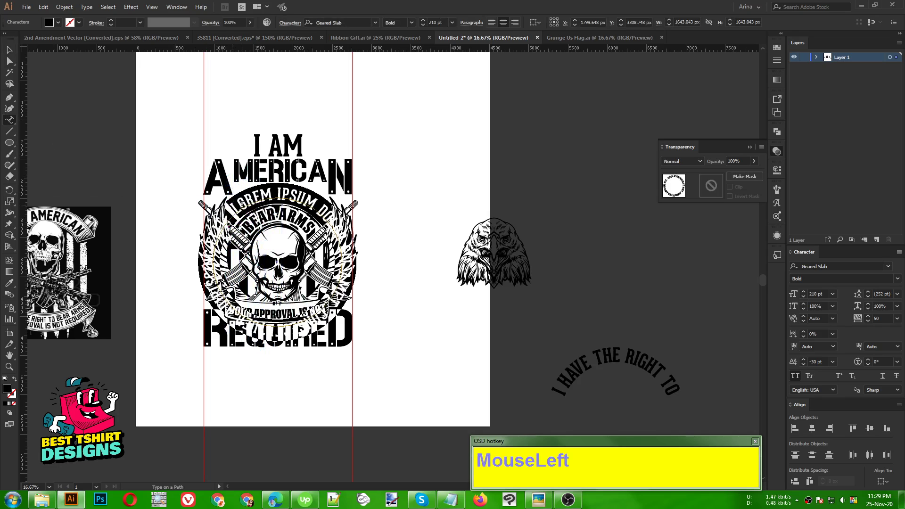
key("ctrl+v")
left_click(9, 49)
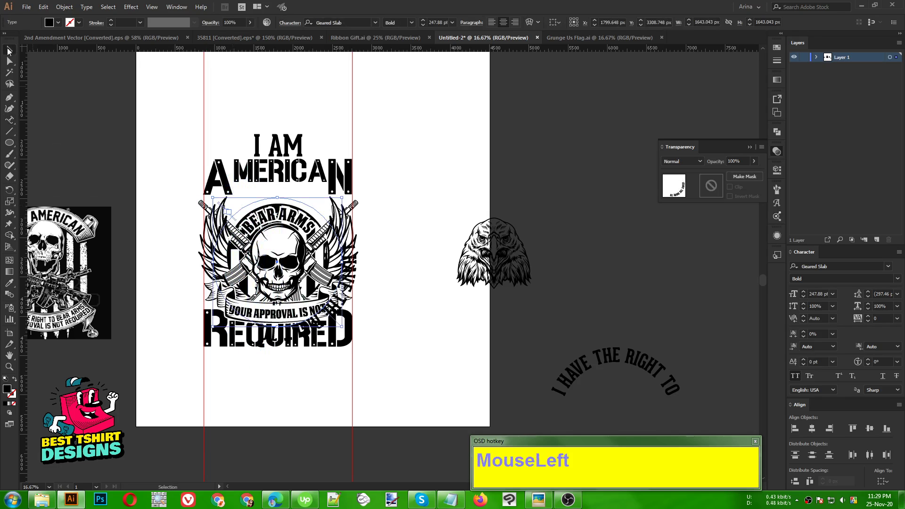
Slide the "I HAVE THE RIGHT TO" text along the circle to centre it in an arch above "BEAR ARMS".
scroll(173, 208, "up", 1)
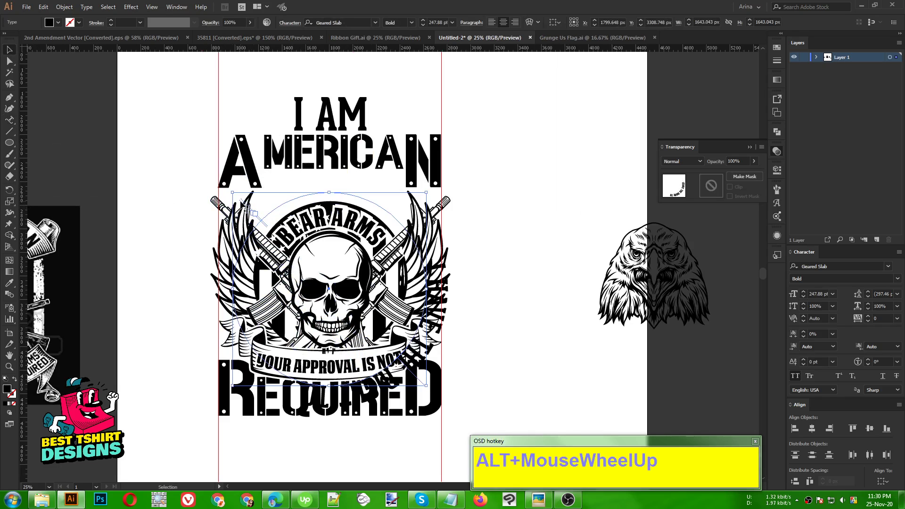
left_click_drag(241, 203, 494, 289)
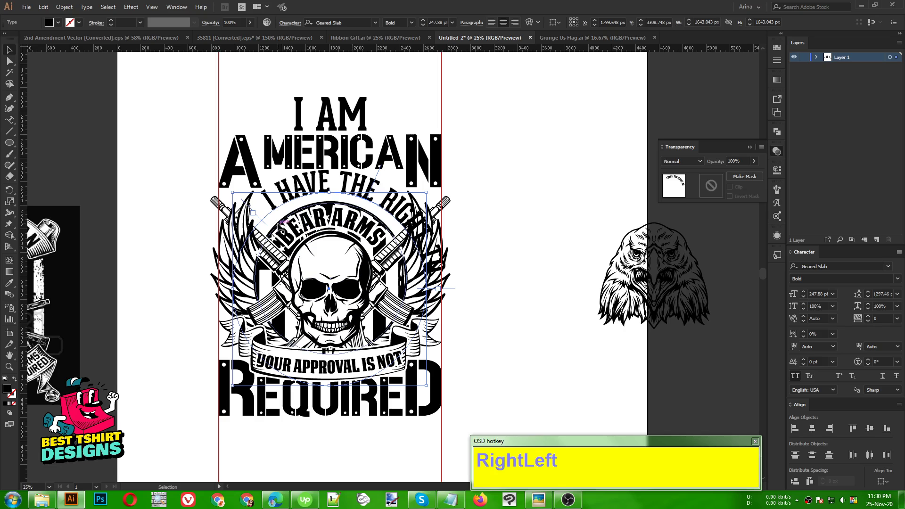
mouse_move(261, 219)
left_mouse_down()
mouse_move(269, 224)
mouse_move(259, 219)
left_mouse_up()
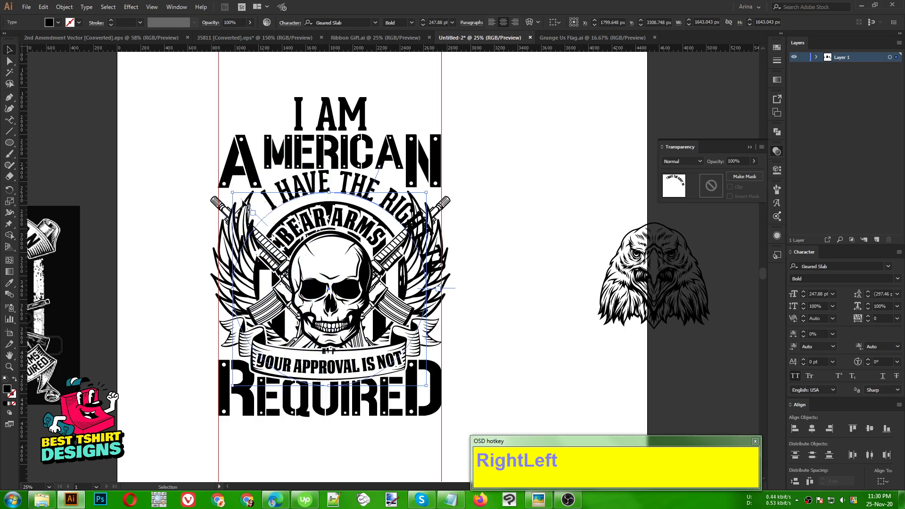
left_click_drag(243, 205, 183, 291)
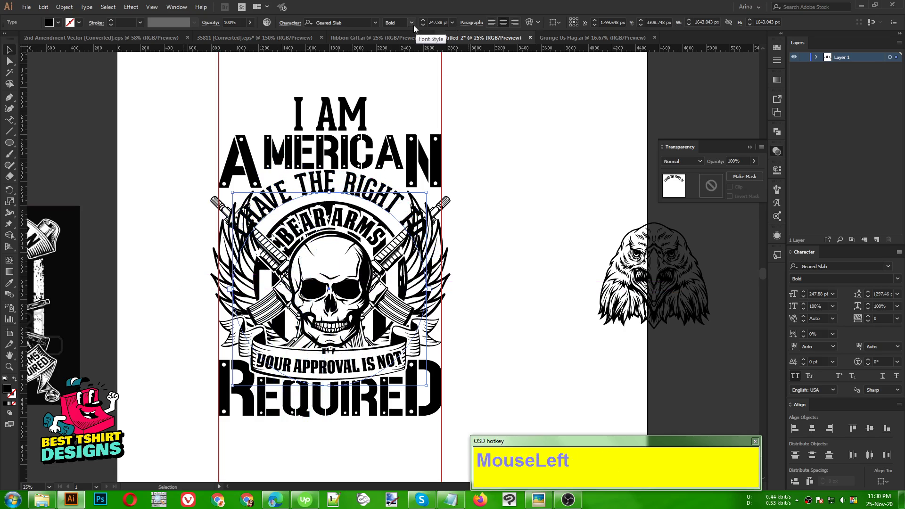
Try smaller font sizes on the arched "I HAVE THE RIGHT TO" text, ending at 230 pt, and check the fit.
scroll(441, 19, "down", 2)
scroll(440, 19, "down", 2)
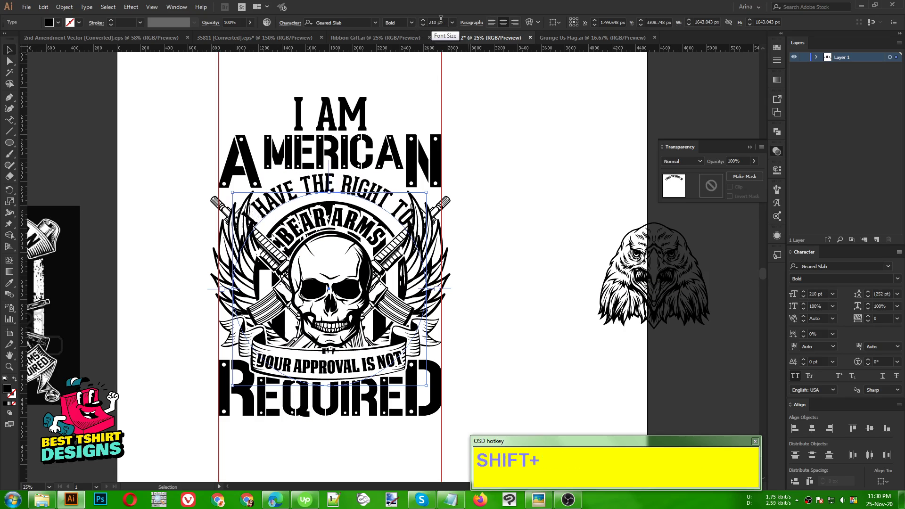
scroll(441, 20, "down", 1)
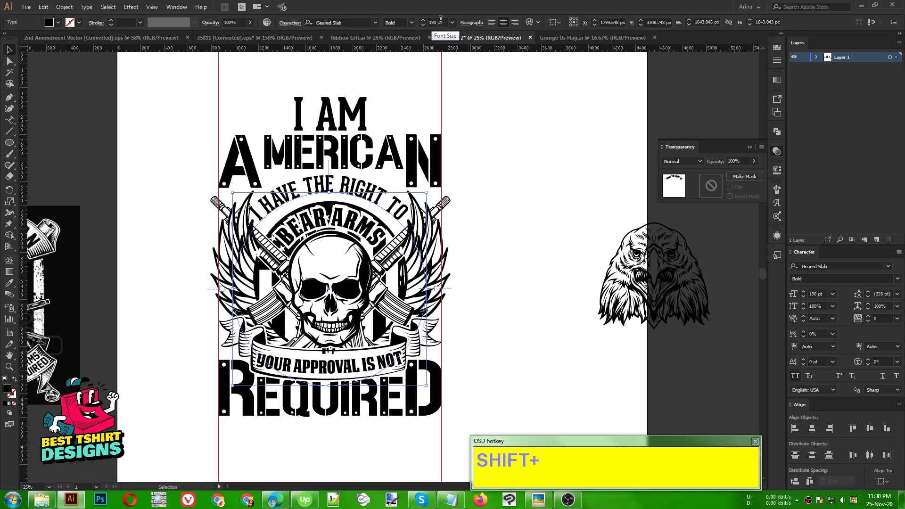
scroll(441, 20, "up", 4)
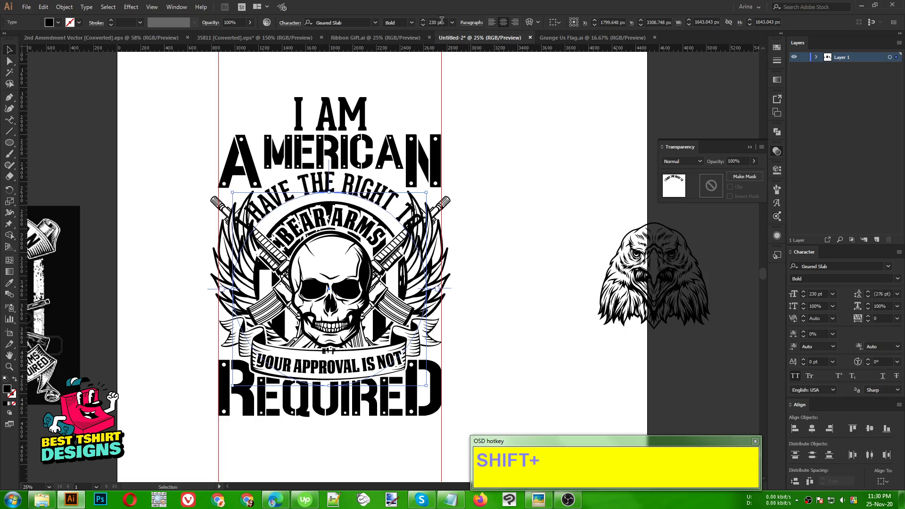
left_click(521, 164)
left_click_drag(371, 177, 276, 171)
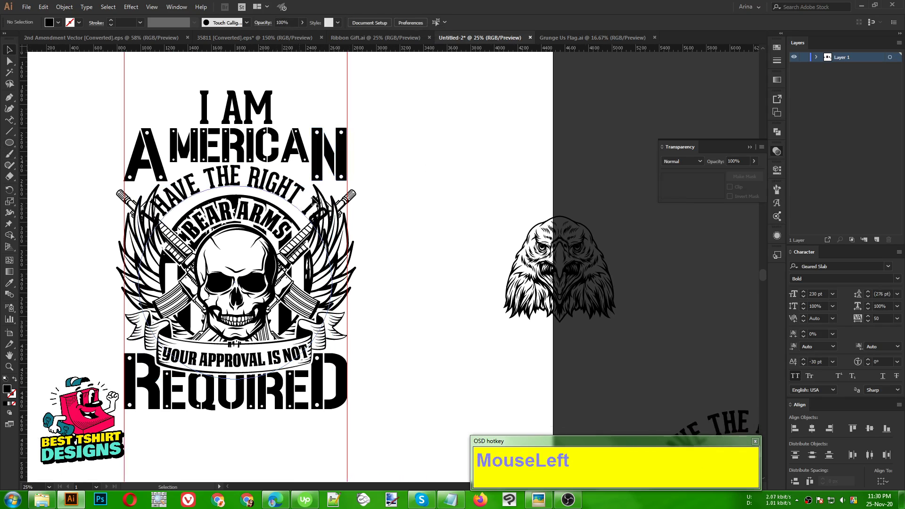
Undo the font size changes and the type on a path, back to the plain circle and the straight "I HAVE THE RIGHT TO" text.
key("ctrl")
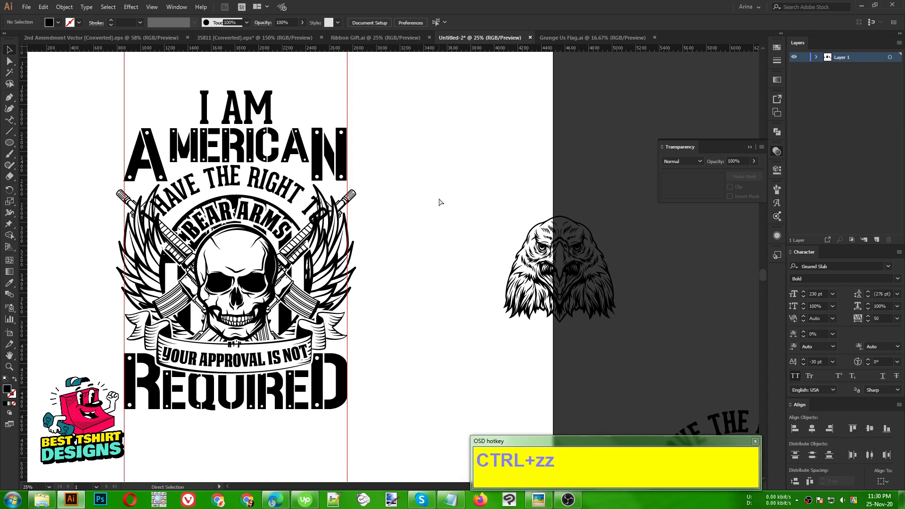
key("ctrl+z")
key("ctrl+z")
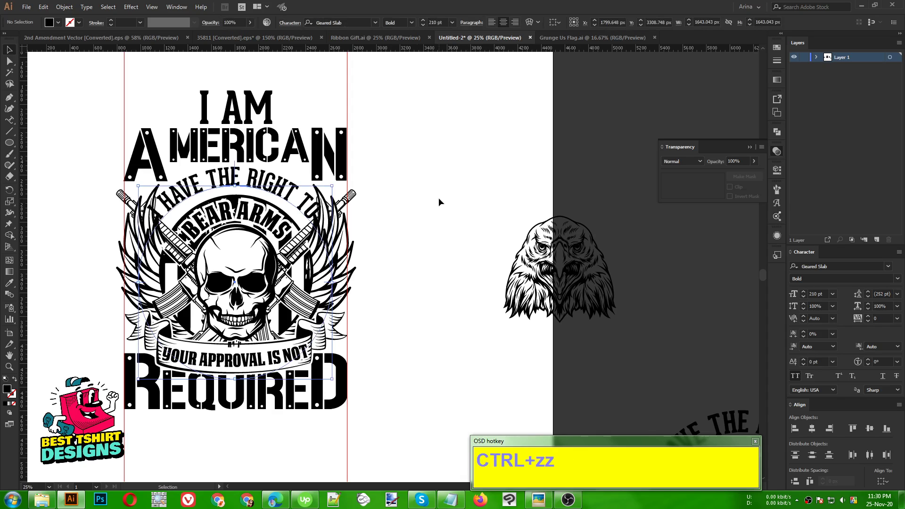
key("ctrl+z")
key("ctrl+z")
key("ctrl+z")
key("ctrl+z")
key("ctrl+z")
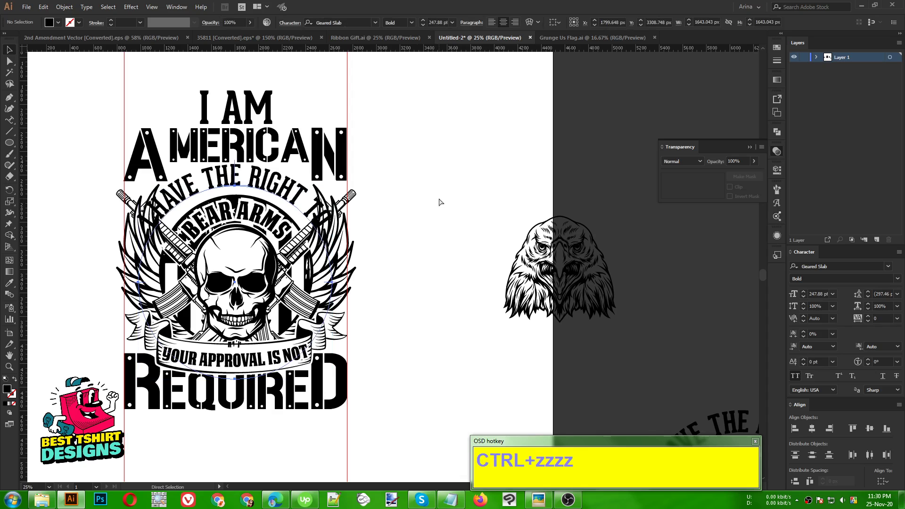
key("ctrl+z")
key("ctrl+z")
key("ctrl+z")
key("ctrl+z")
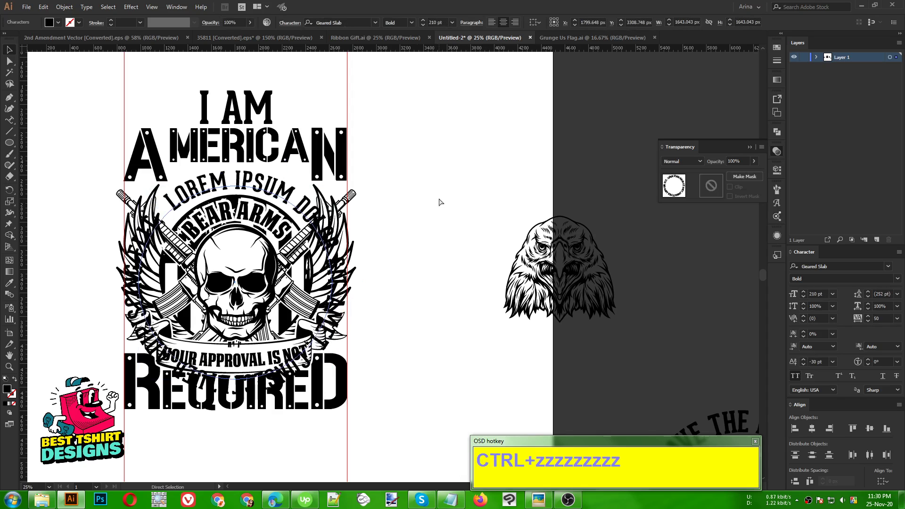
key("ctrl+z")
key("ctrl+z")
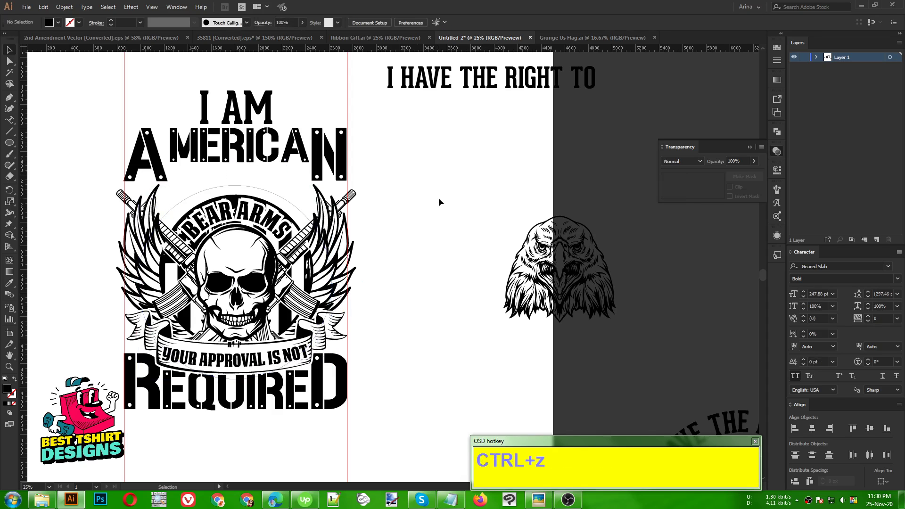
Shrink the circle to about 1457 px wide, nudge it slightly right and down, and set its stroke to 10 pt.
left_click(427, 167)
left_click(235, 187)
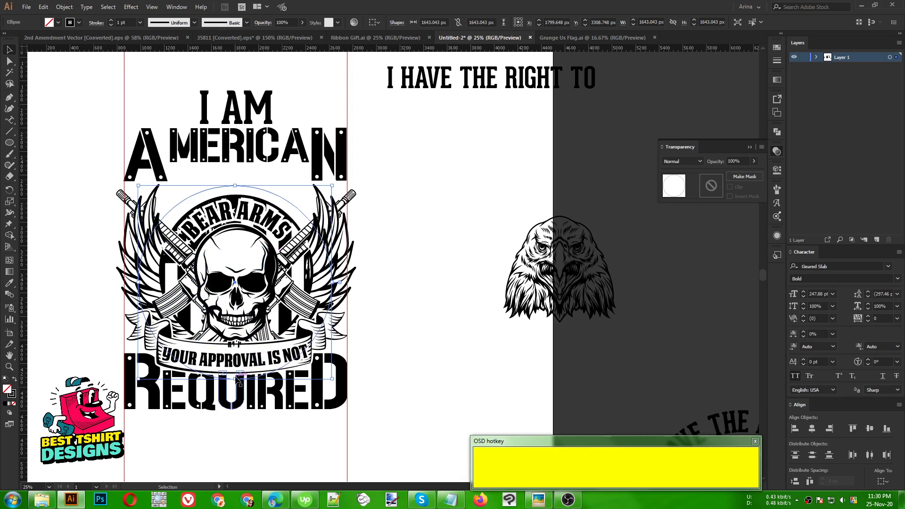
left_click_drag(237, 379, 234, 360)
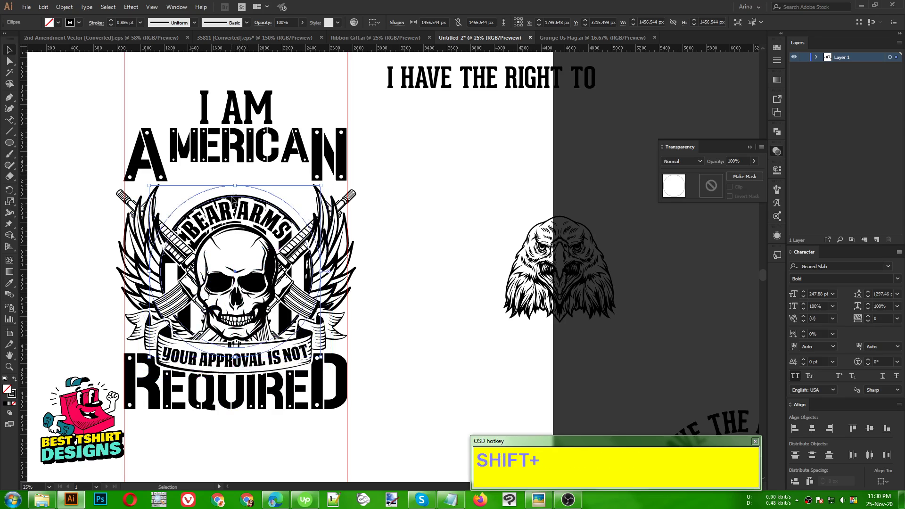
key("Right")
key("Down")
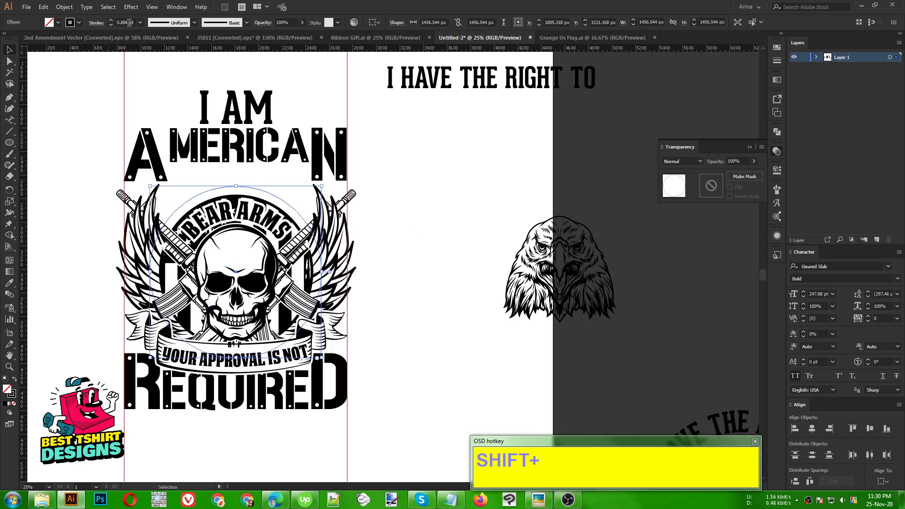
scroll(125, 19, "up", 1)
left_click(72, 193)
Scale the outlined circle down about its centre to about 1371 px wide, closely surrounding the flag disc.
scroll(239, 215, "up", 1)
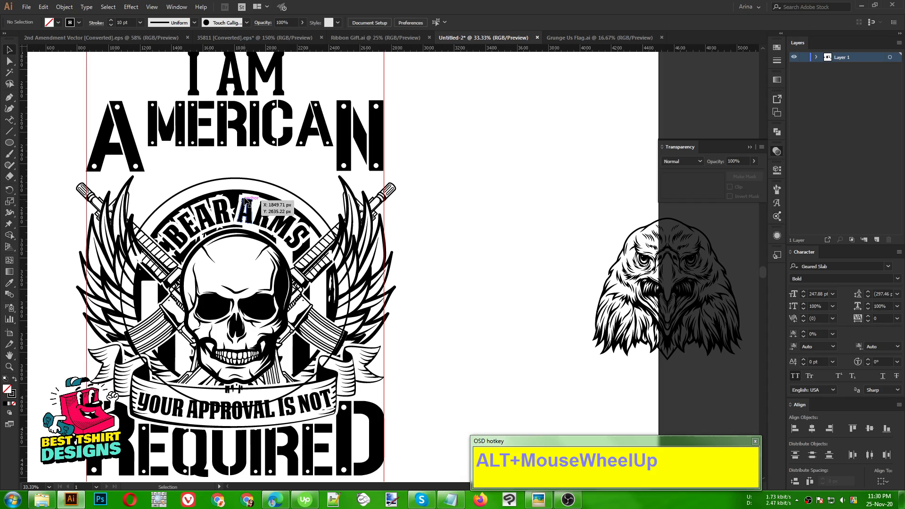
left_click(237, 181)
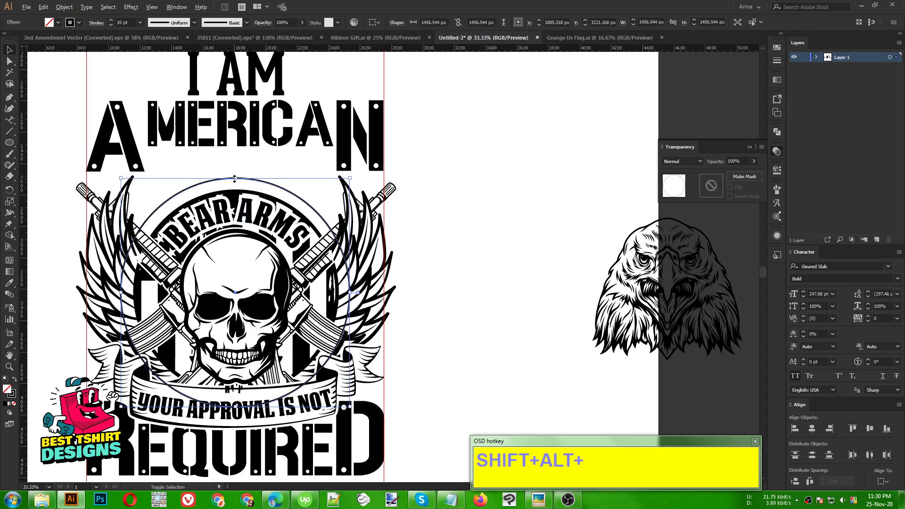
left_click_drag(236, 182, 236, 185)
Paste a copy of the circle in front and scale it from the centre to about 1449 px wide.
key("ctrl")
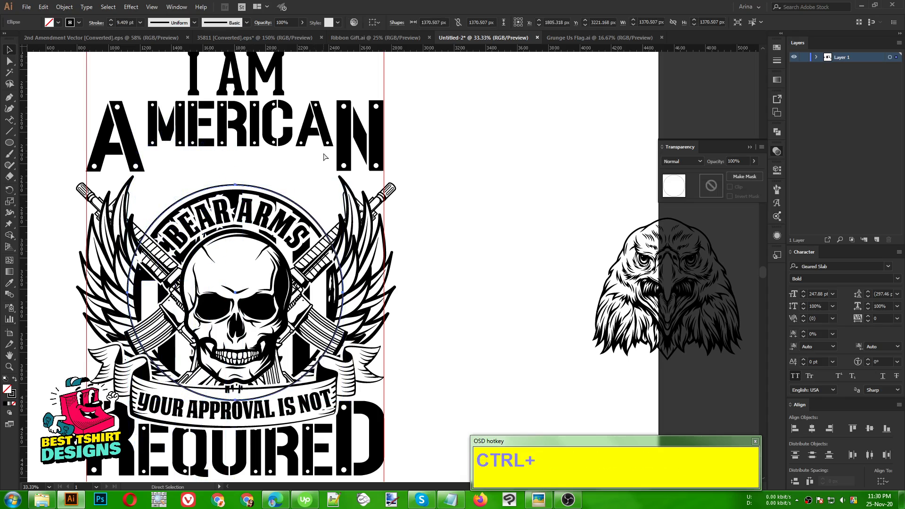
key("ctrl+f")
left_click_drag(236, 185, 238, 179)
Paste another circle copy in front and enlarge it from the centre to about 1757 px wide as the outermost ring.
key("ctrl")
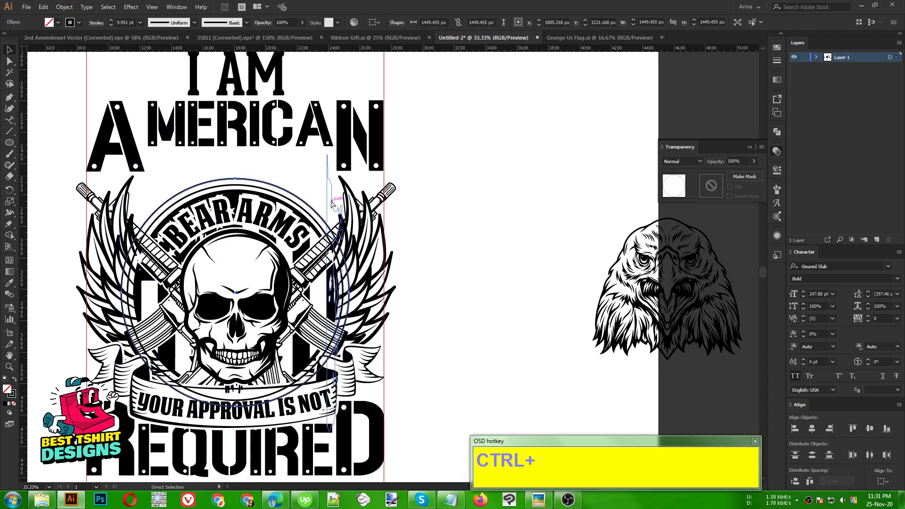
key("ctrl+f")
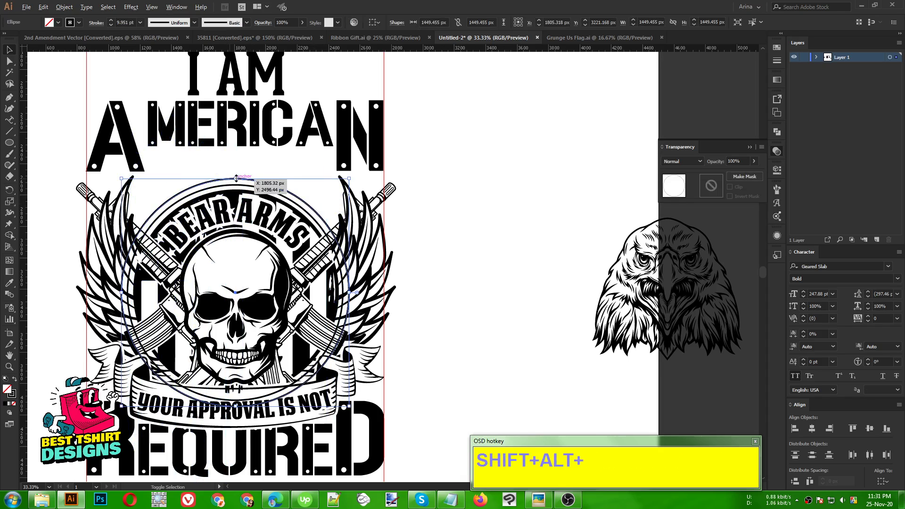
left_click_drag(236, 179, 236, 155)
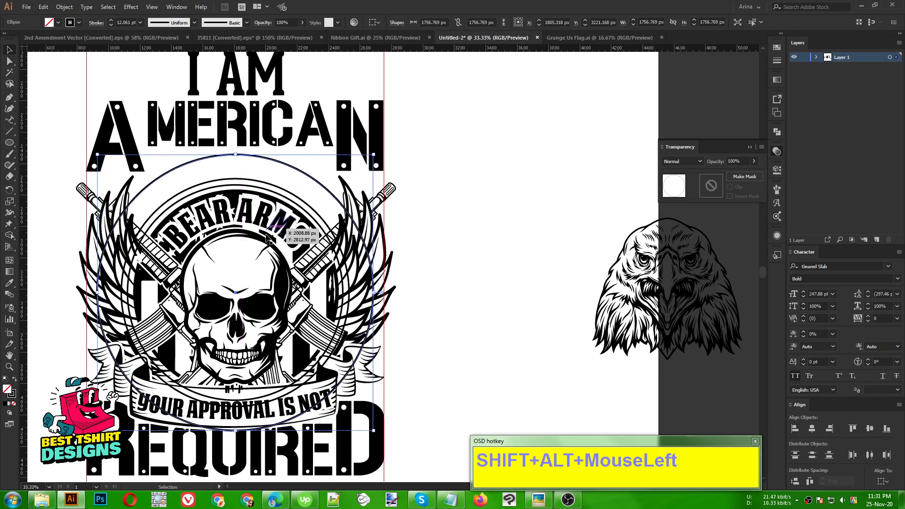
scroll(259, 240, "down", 1)
left_click(432, 224)
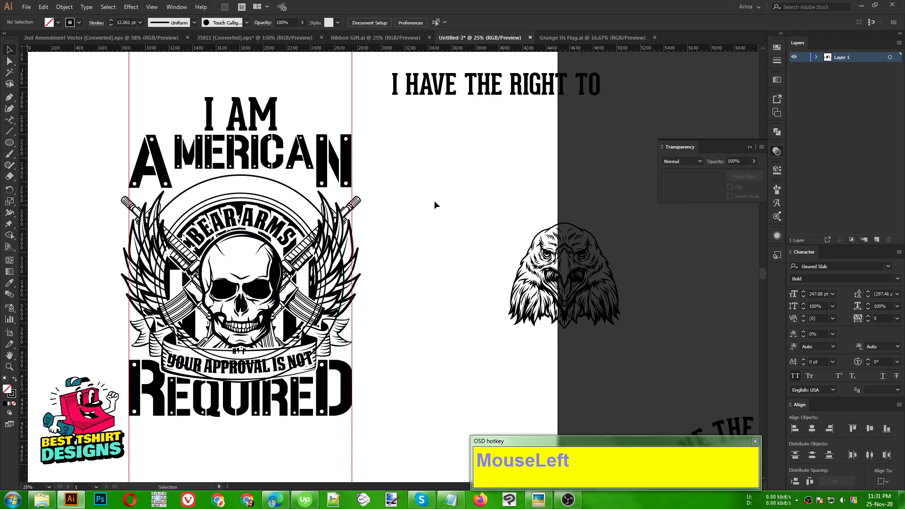
Cut the straight "I HAVE THE RIGHT TO" line and paste it as type on a path along the middle circle, about 1449 px wide.
scroll(435, 200, "up", 1)
left_click(467, 122)
key("ctrl+x")
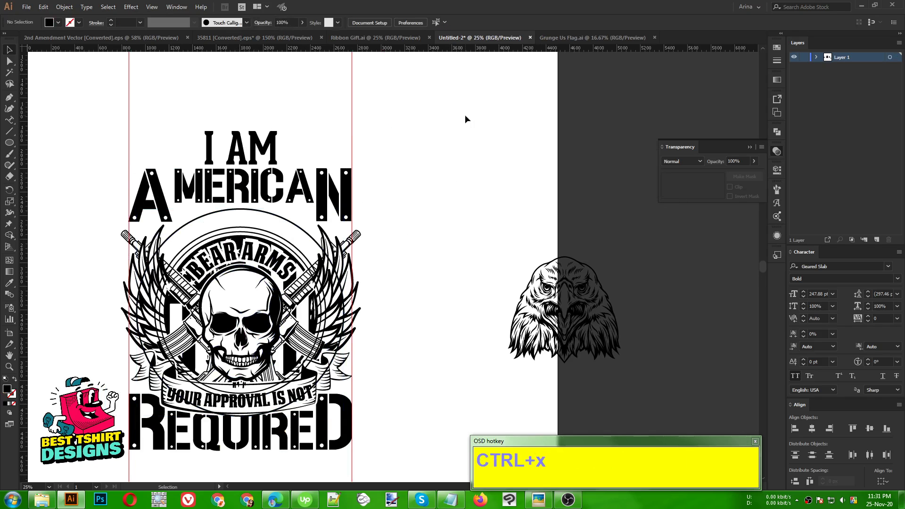
scroll(190, 245, "up", 1, "alt")
left_click(229, 238)
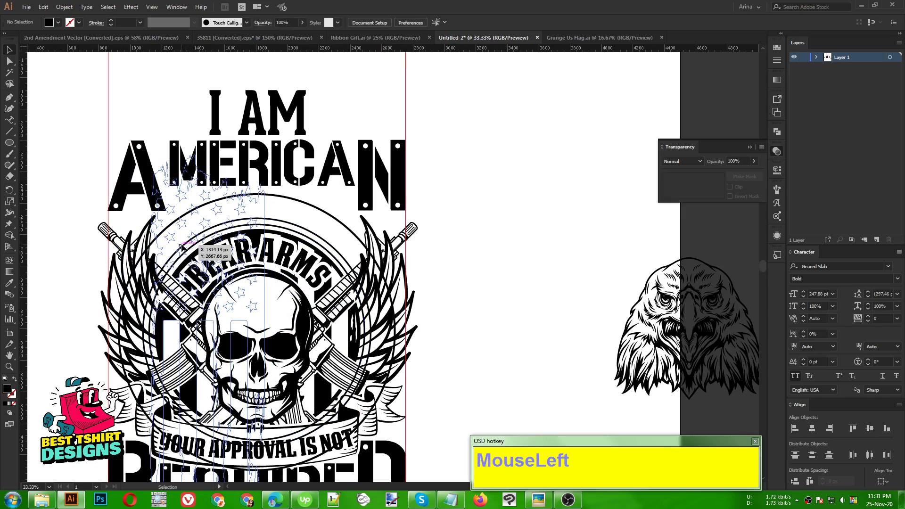
left_click(271, 220)
left_click(9, 122)
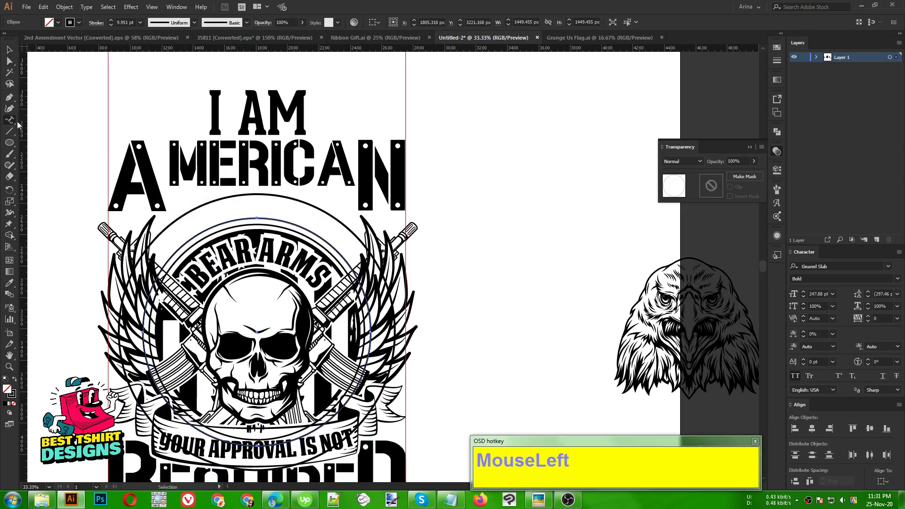
left_click(166, 262)
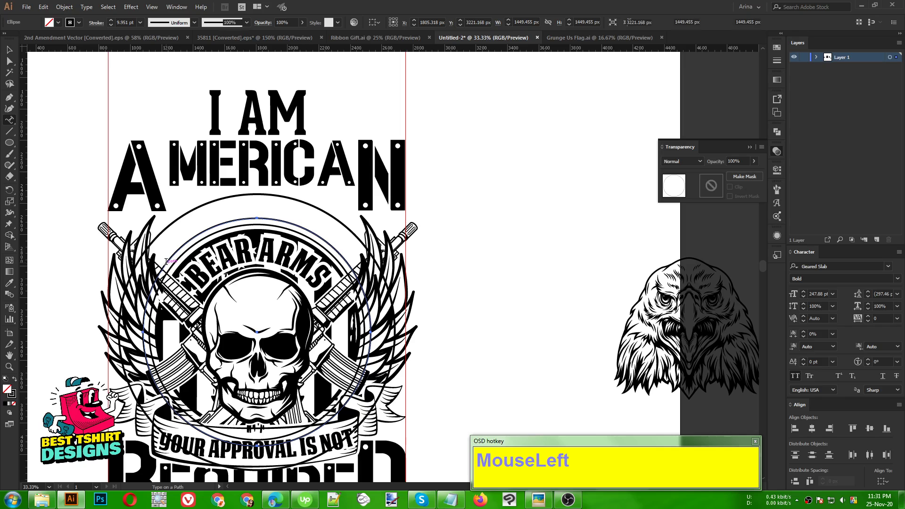
key("ctrl+v")
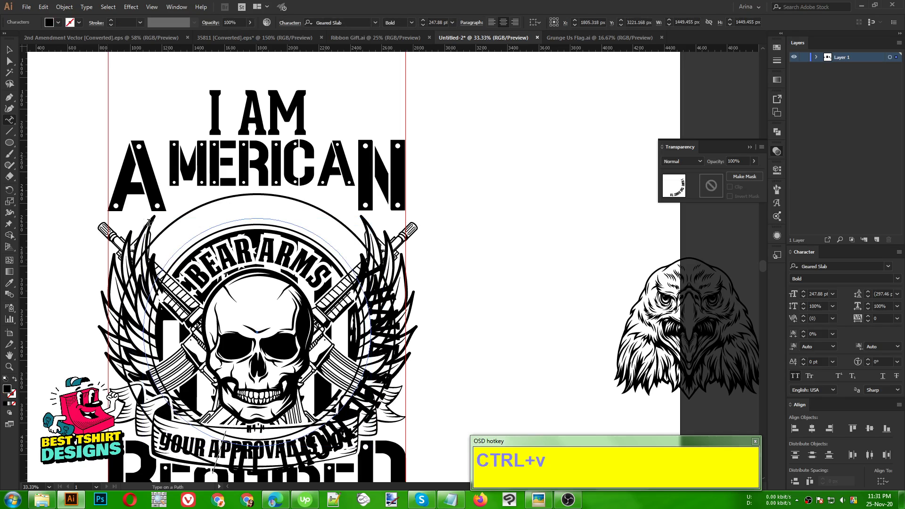
Slide the path text around the circle until "I HAVE THE RIGHT TO" arches centred above "BEAR ARMS".
left_click(11, 51)
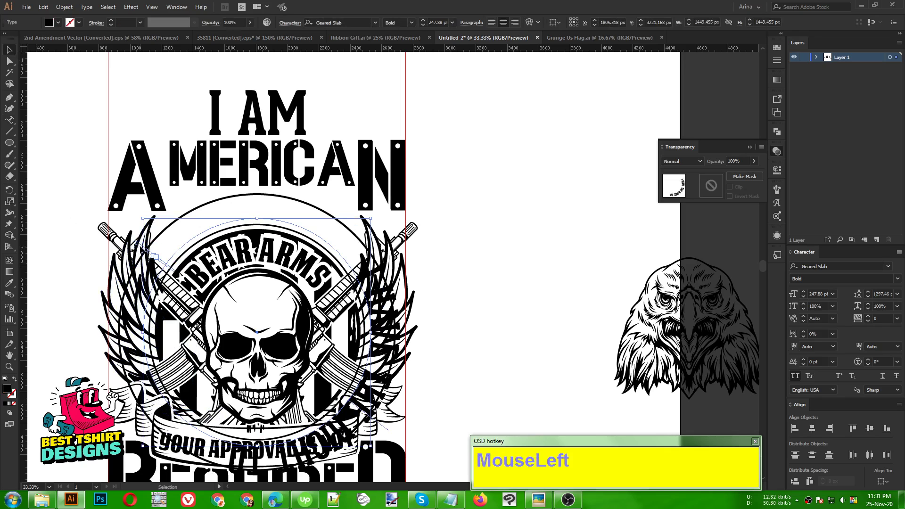
left_click_drag(138, 251, 479, 331)
key("Right")
key("Left")
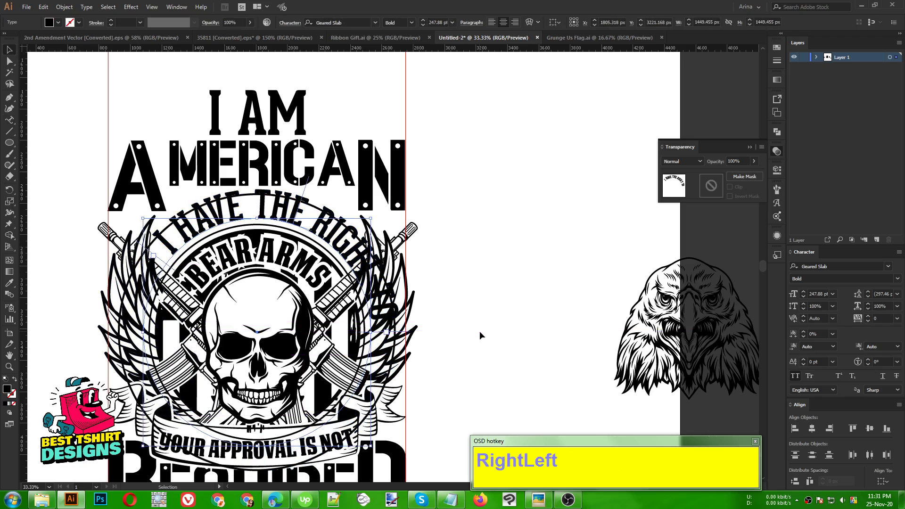
left_click_drag(163, 259, 122, 332)
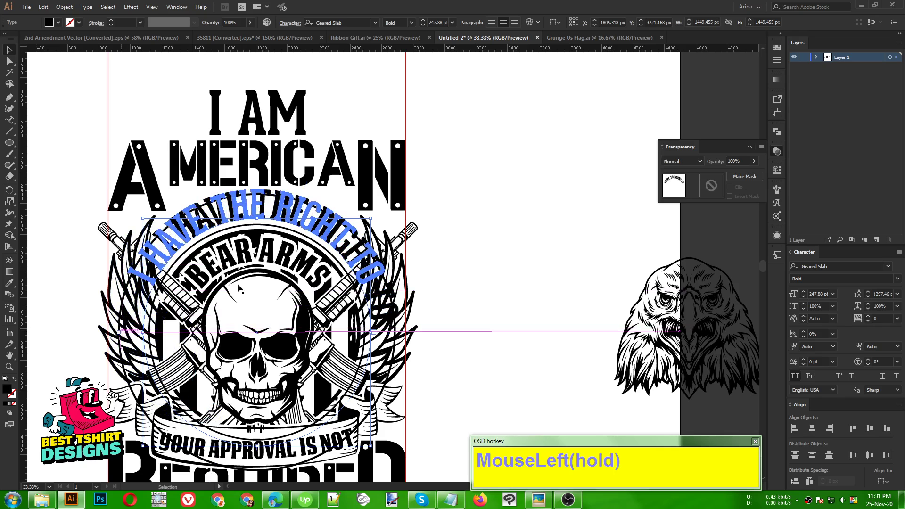
left_click_drag(239, 289, 239, 288)
Set the arched text's font size to 230 pt and deselect it.
key("shift")
scroll(441, 21, "down", 2)
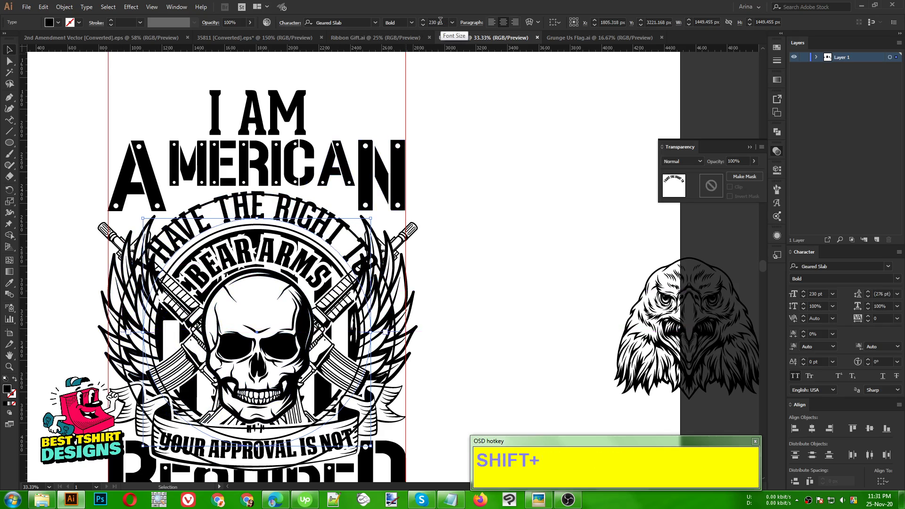
scroll(440, 21, "down", 1)
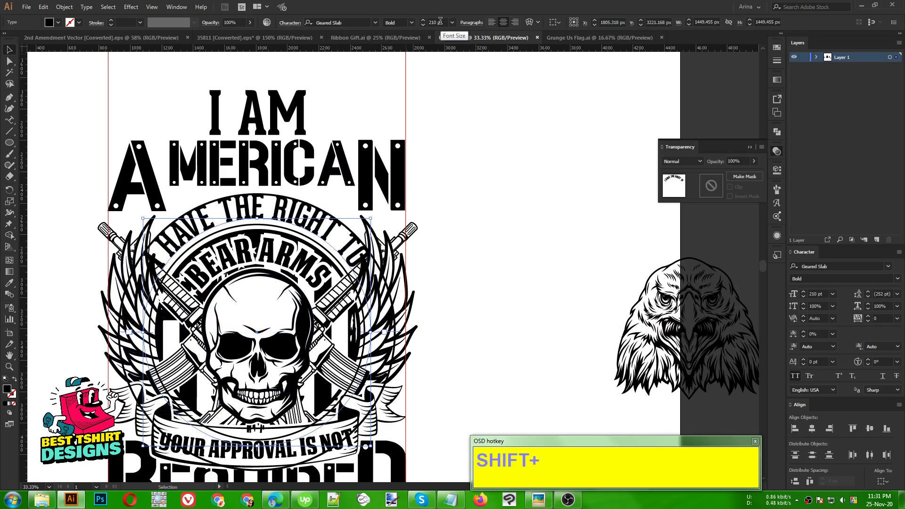
scroll(441, 20, "up", 1)
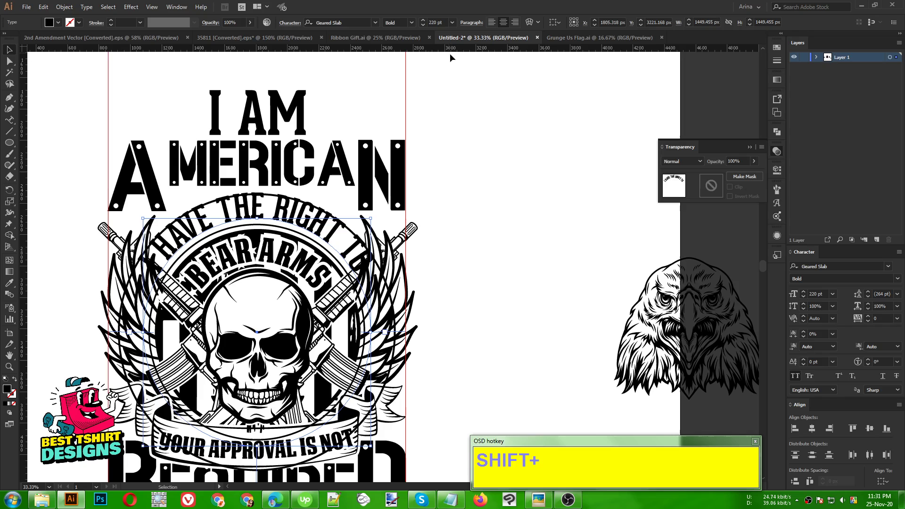
scroll(439, 22, "up", 1)
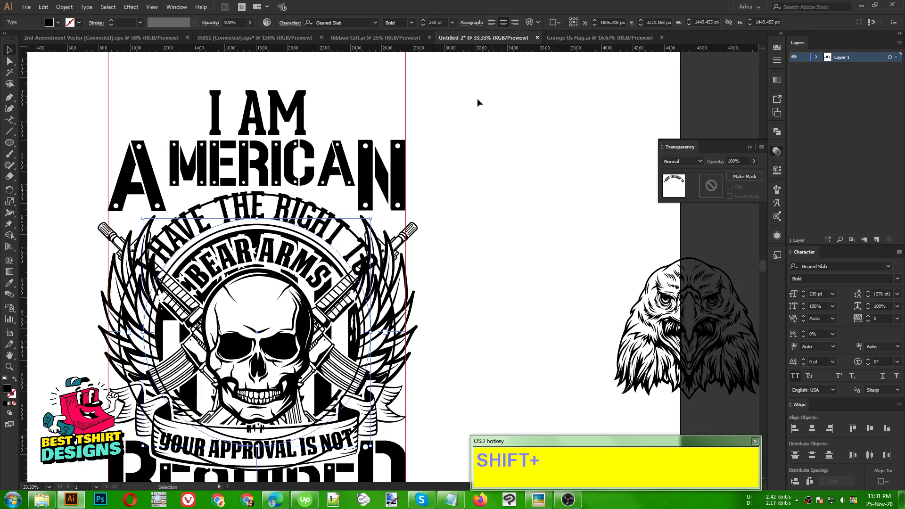
left_click(517, 210)
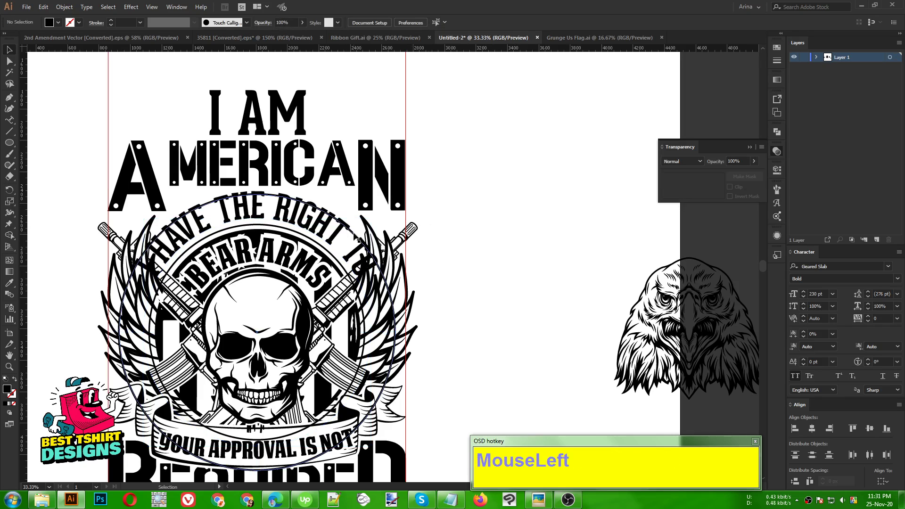
Enlarge the outermost circle proportionally from its centre to about 1832 px wide so it clears the arched text.
left_click(359, 241)
scroll(264, 209, "up", 1)
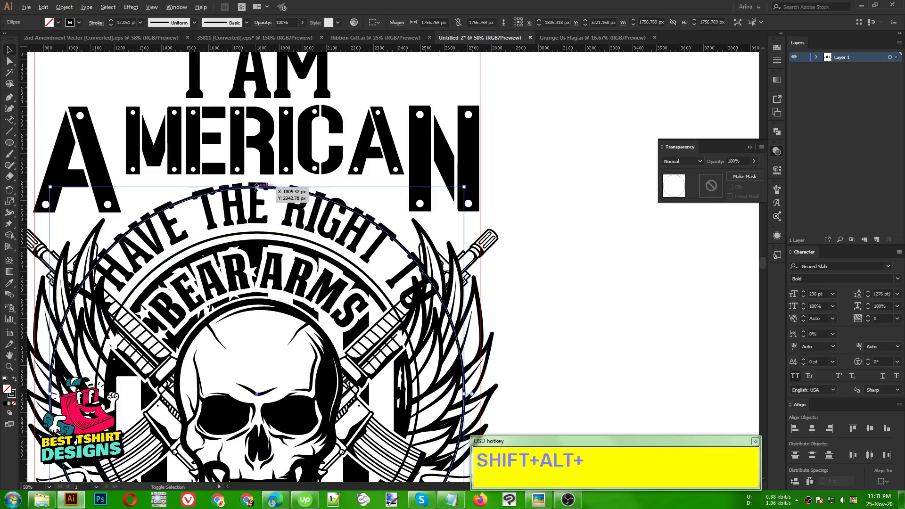
left_click_drag(256, 188, 259, 179)
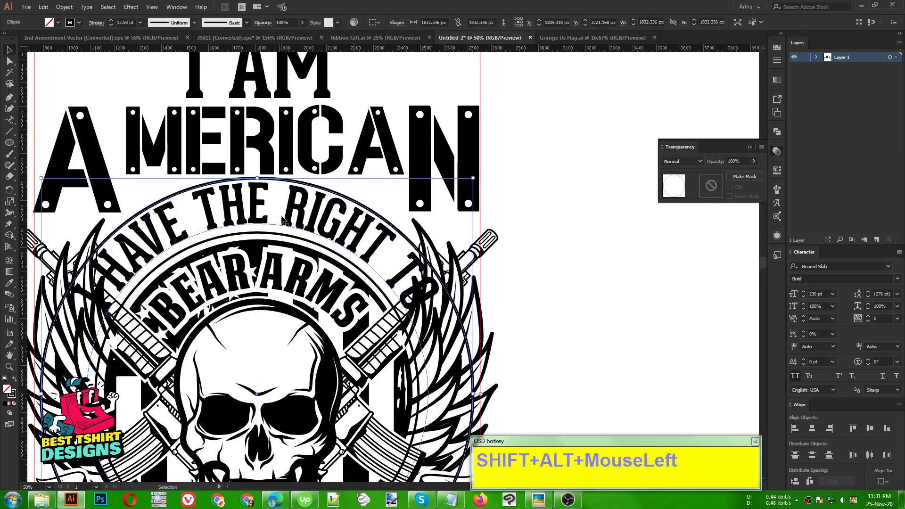
Scale the arched text's circular path down from its centre to about 1427 px wide, fitting the lettering between the two rings.
left_click(267, 231)
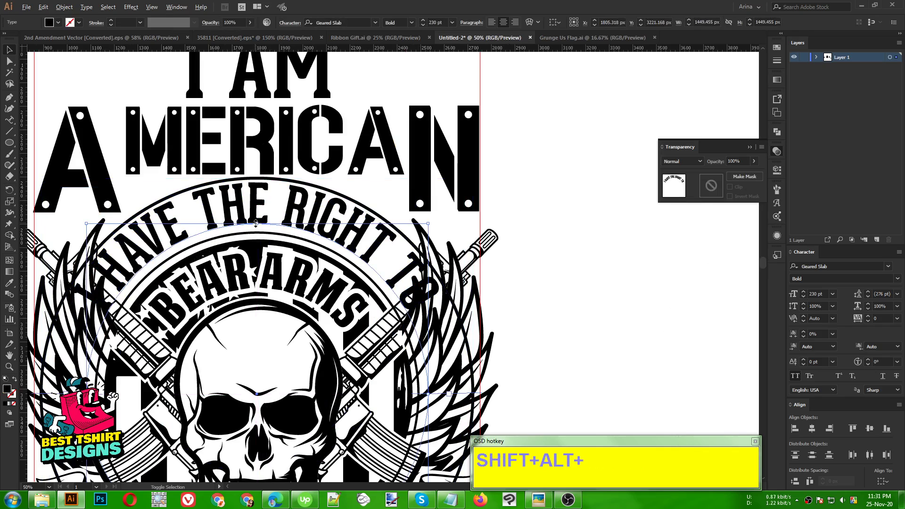
left_click_drag(257, 225, 257, 226)
left_click_drag(324, 245, 319, 243)
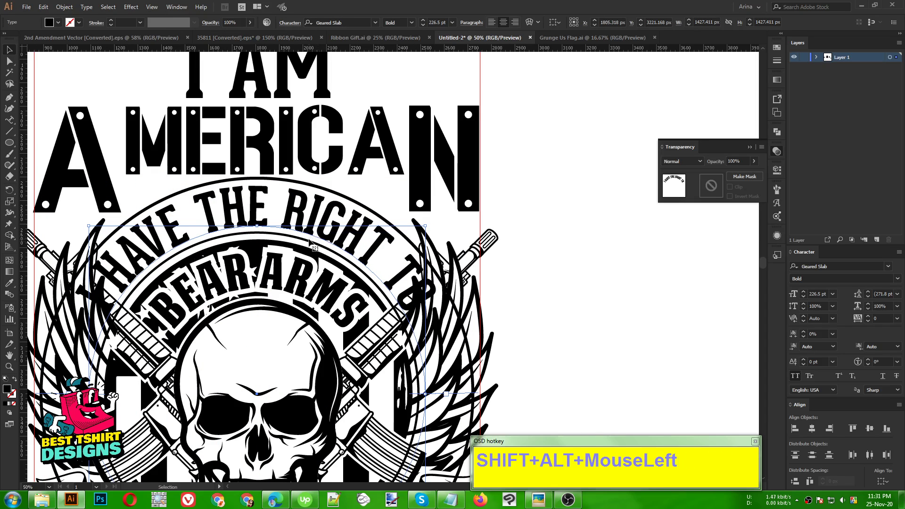
left_click(310, 190)
left_click(310, 187)
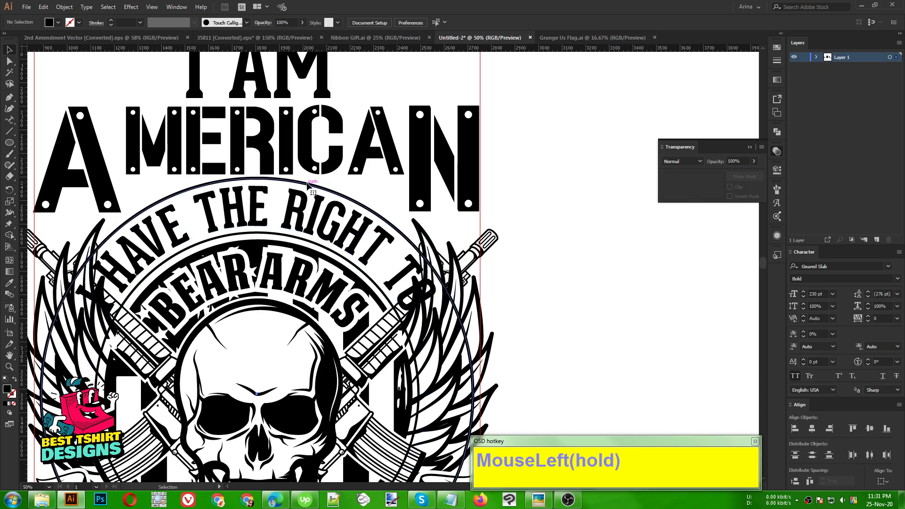
left_click_drag(258, 179, 258, 179)
scroll(439, 217, "down", 1)
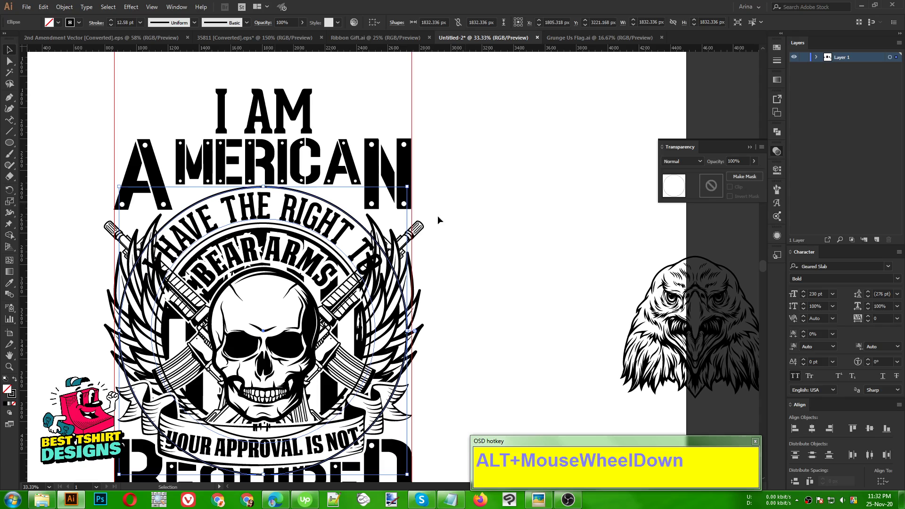
left_click(467, 219)
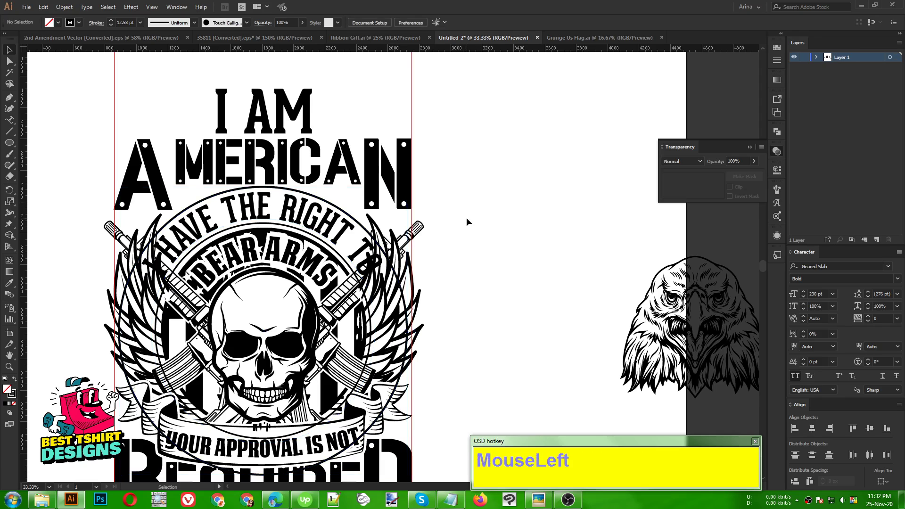
Convert the arched "I HAVE THE RIGHT TO" text to outlines.
right_click(307, 218)
left_click(329, 274)
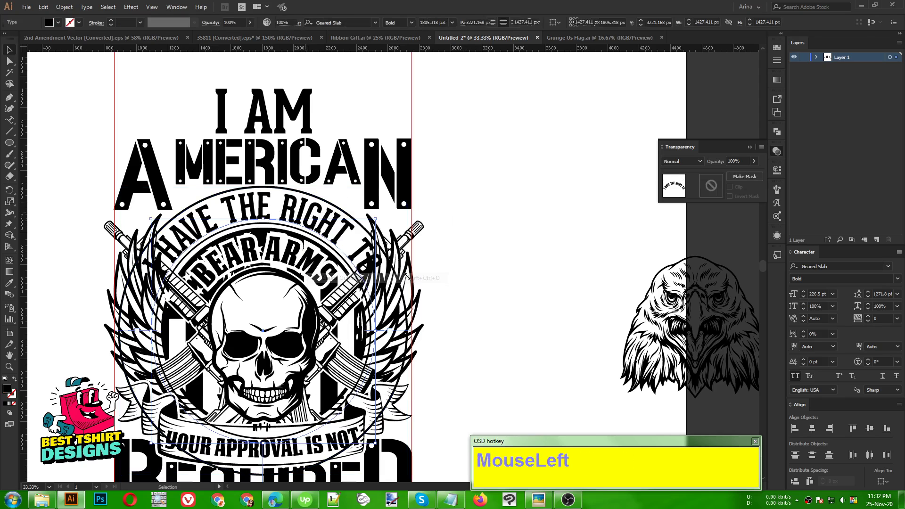
left_click(462, 279)
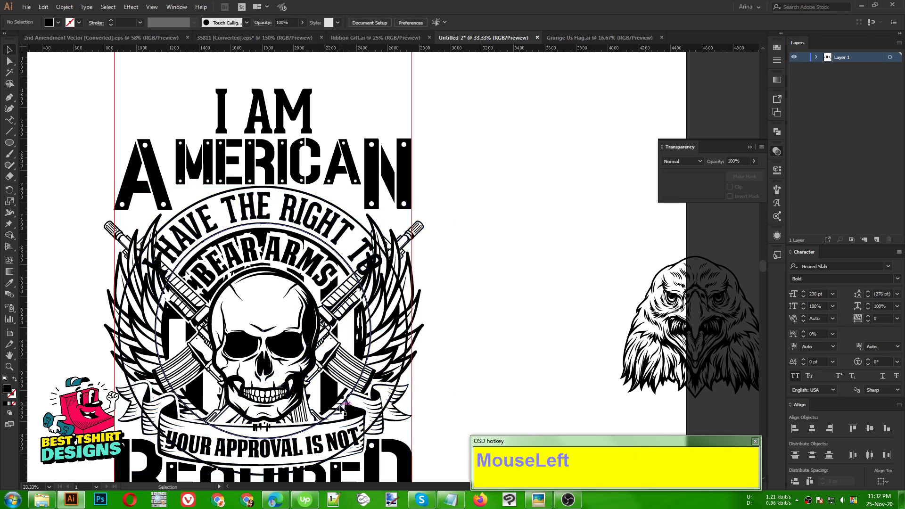
Select the inner and outer rings together and set their stroke weight to 20 pt.
left_click(296, 434)
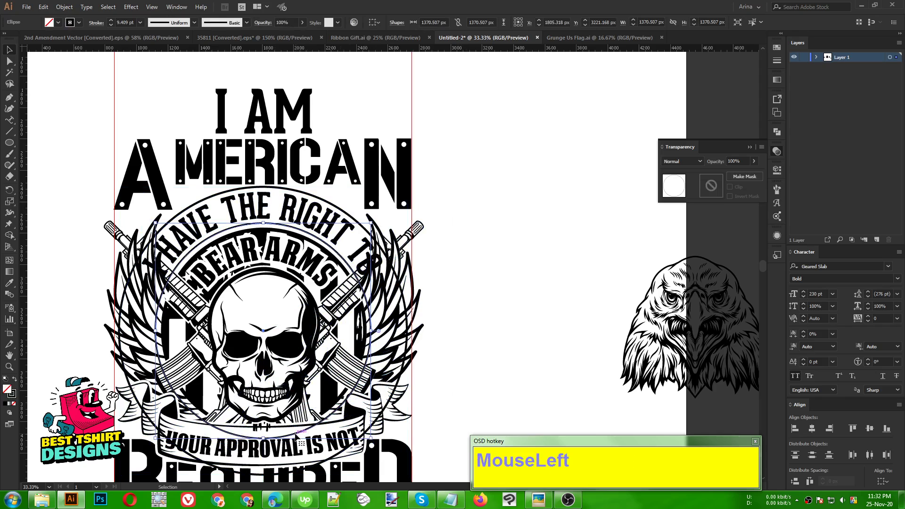
left_click(325, 464, "shift")
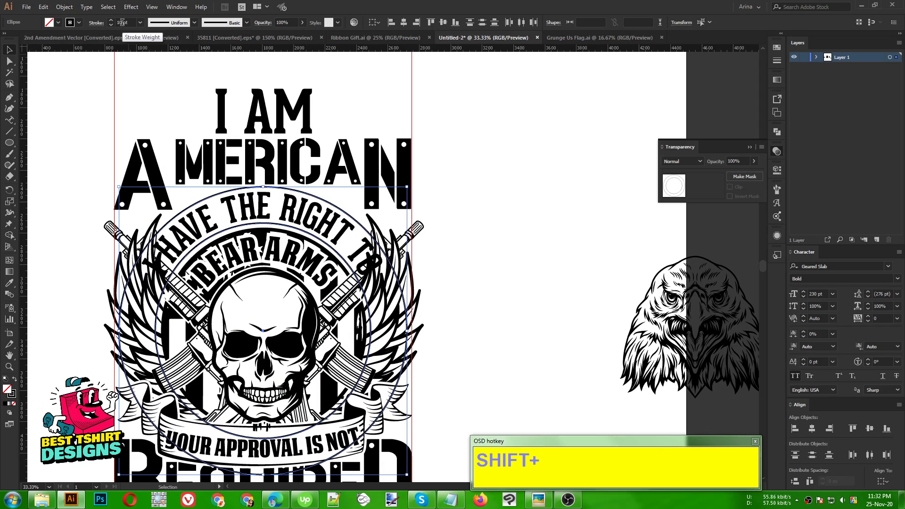
scroll(123, 22, "up", 1)
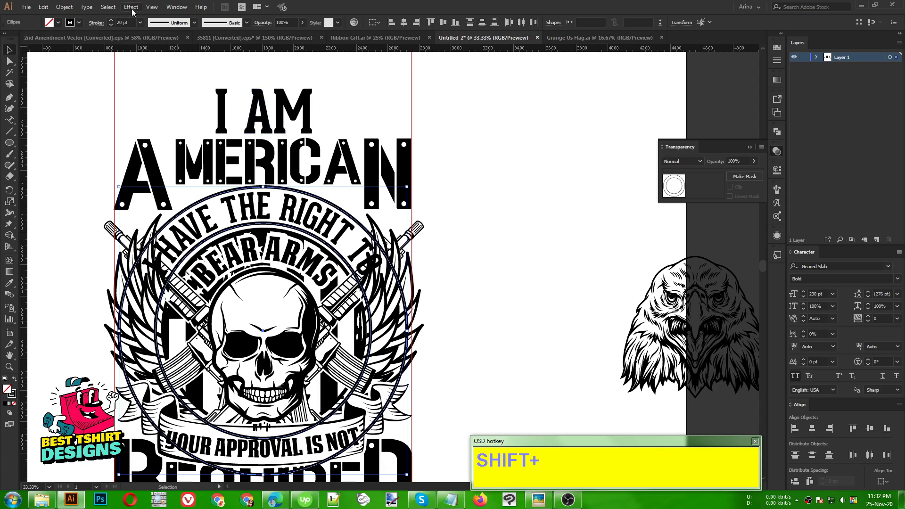
left_click(471, 268)
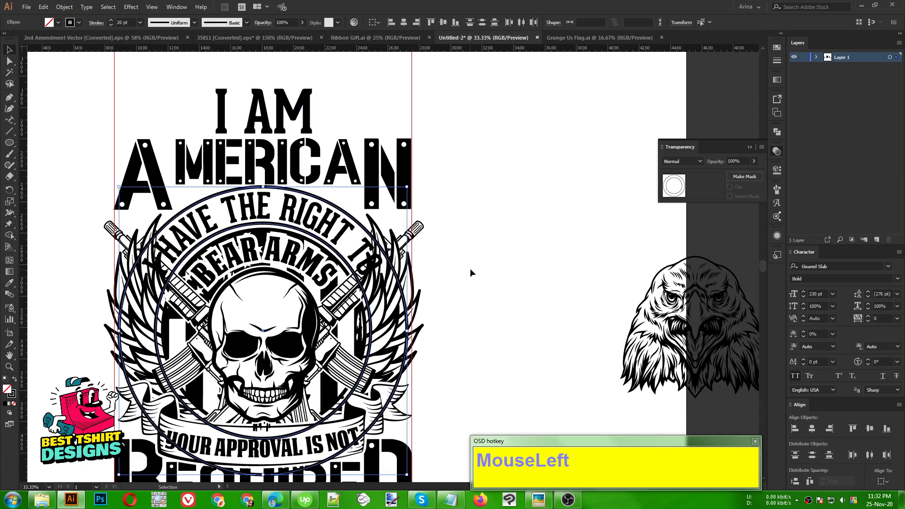
left_click(10, 98)
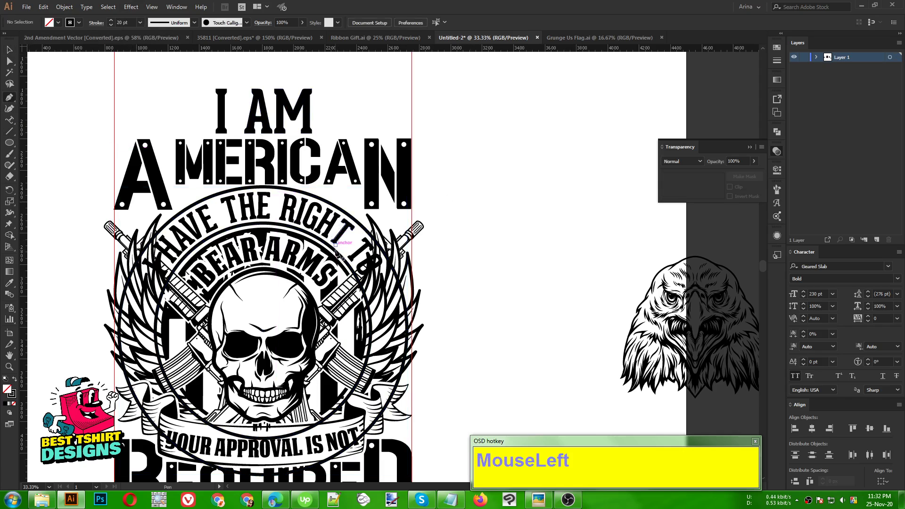
scroll(335, 245, "up", 1)
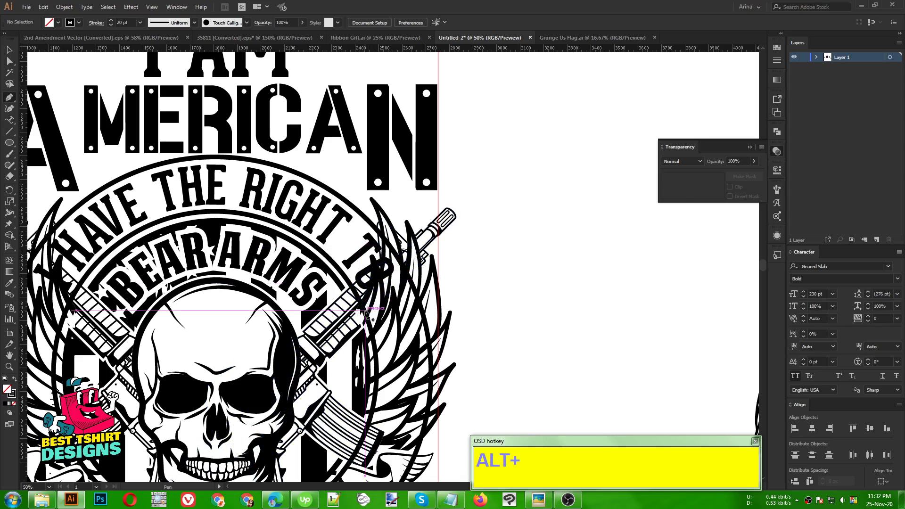
left_click(366, 314)
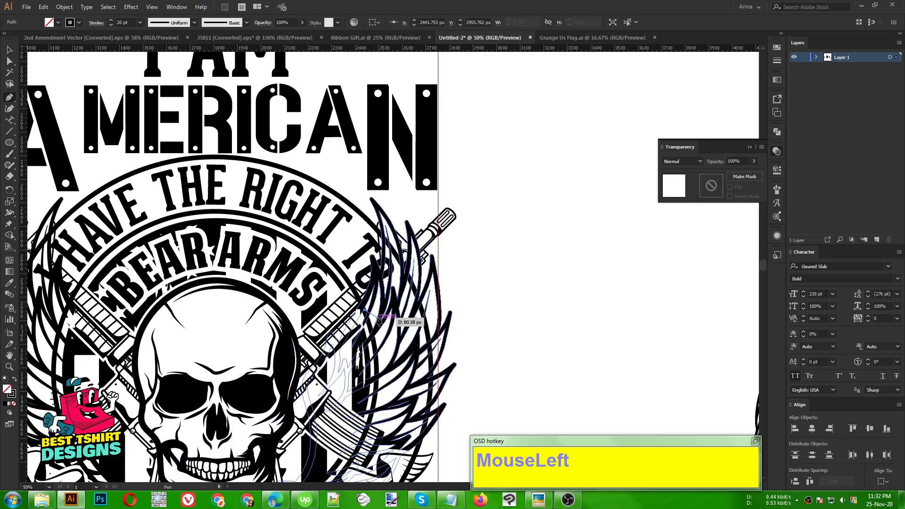
key("ctrl+z")
key("v")
left_click(491, 309)
scroll(334, 262, "down", 1, "alt")
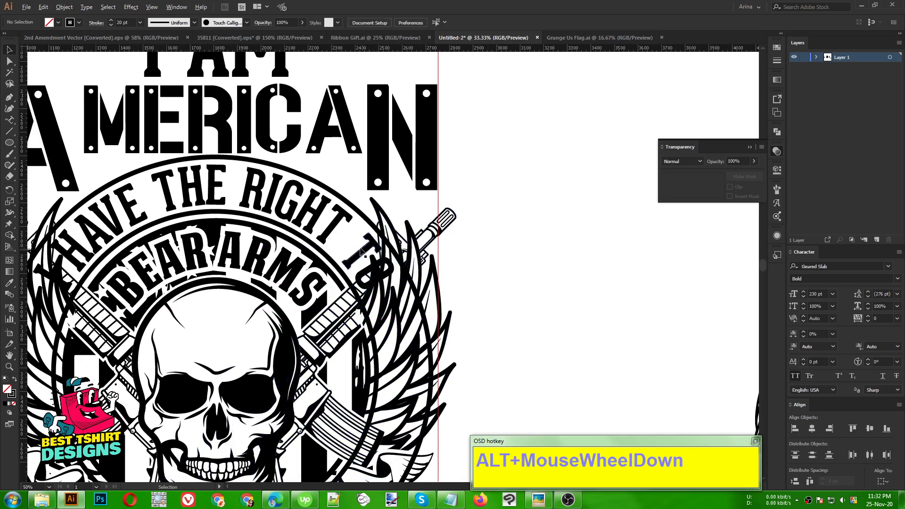
Group the inner and outer rings and open the group in isolation mode.
left_click(346, 261)
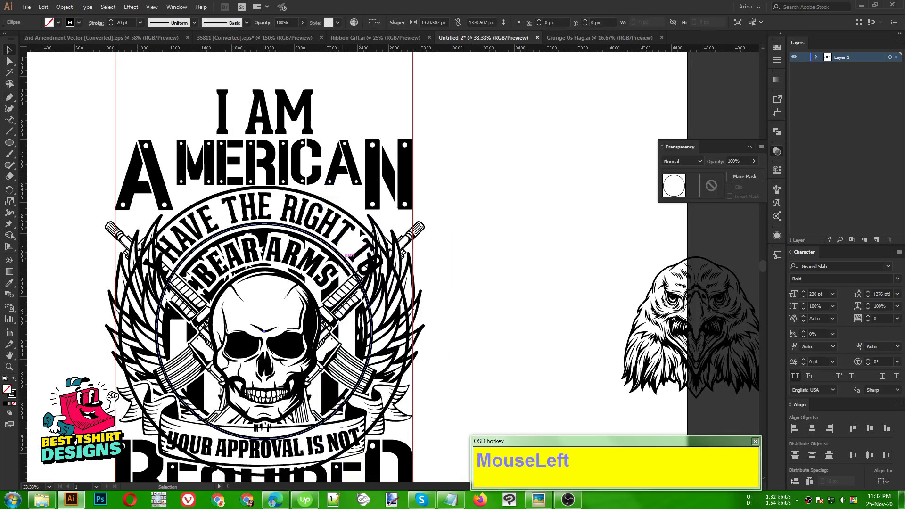
left_click(355, 221, "shift")
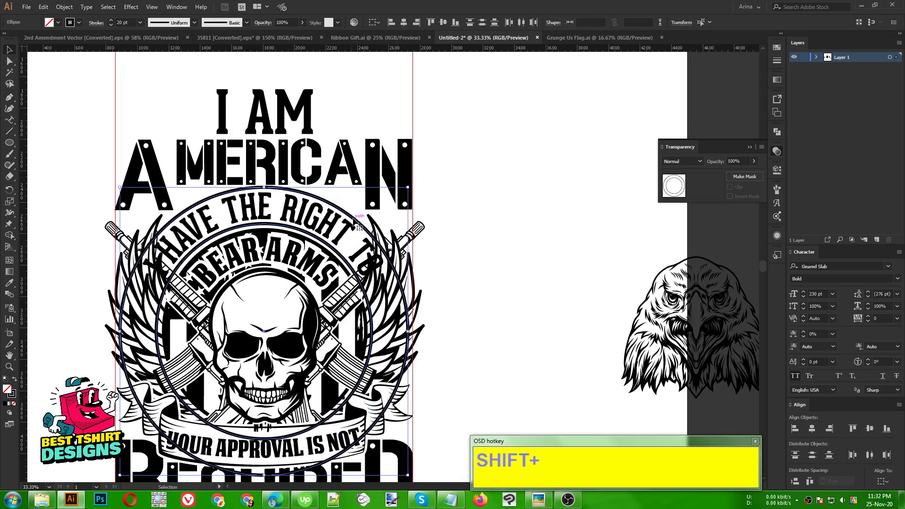
key("ctrl+g")
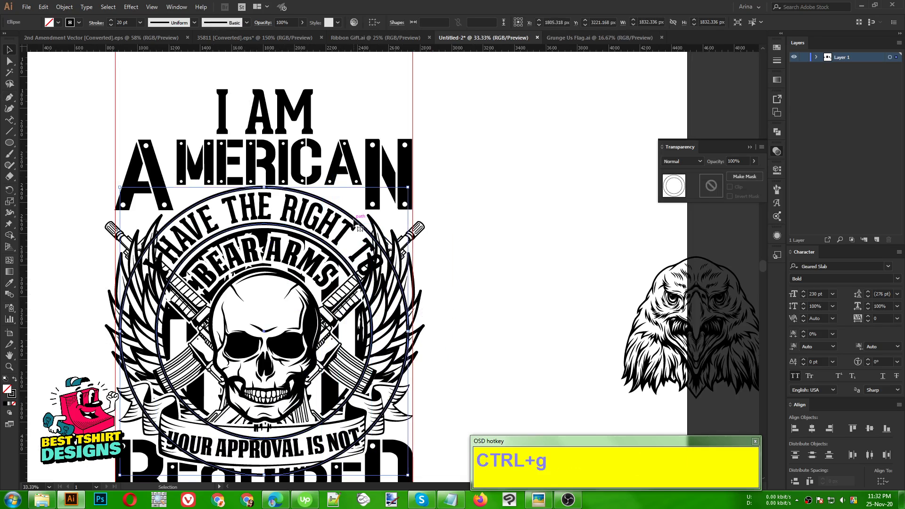
right_click(354, 220)
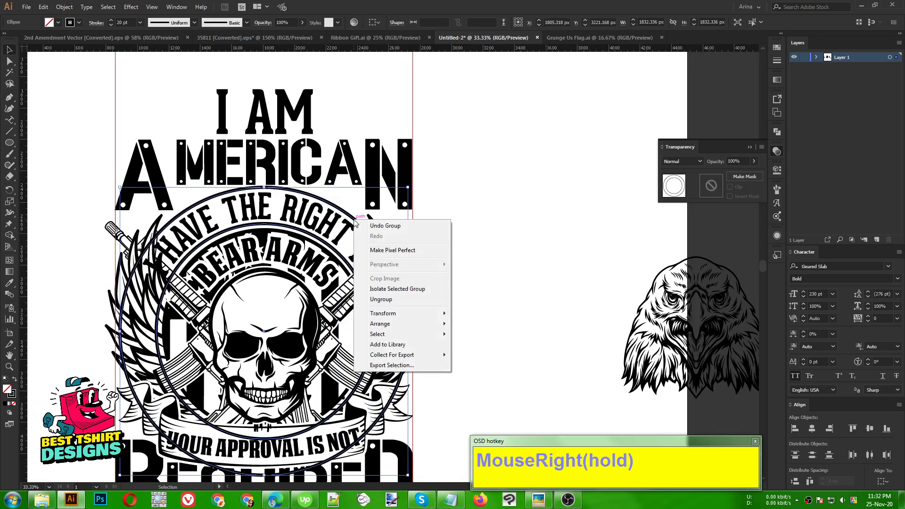
left_click(412, 289)
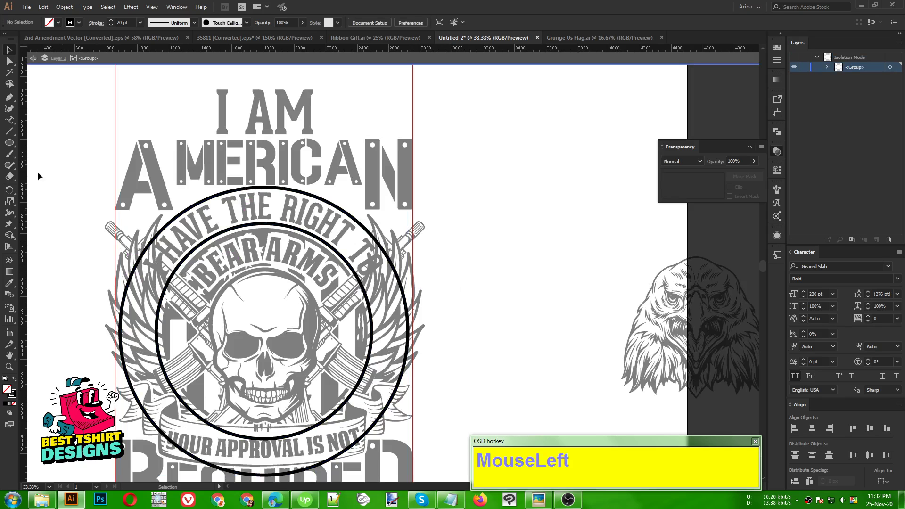
scroll(131, 271, "up", 1, "alt")
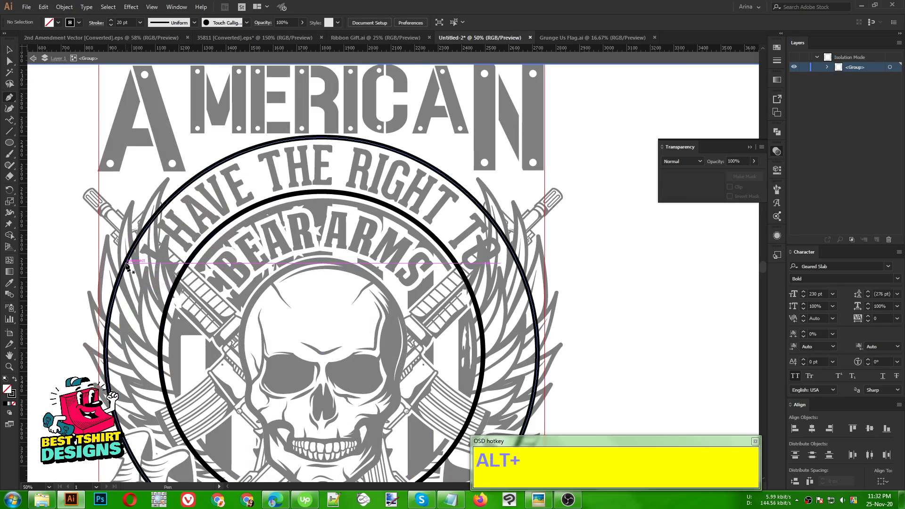
left_click(125, 264)
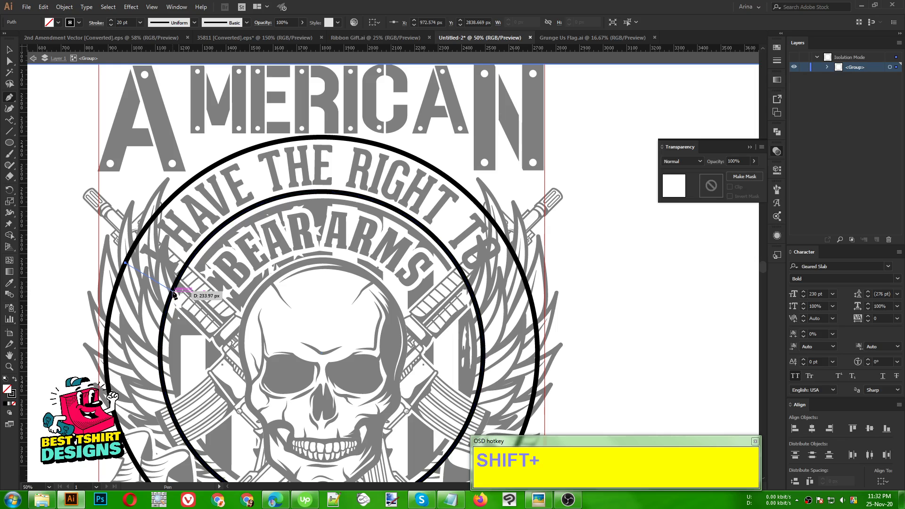
left_click(173, 292)
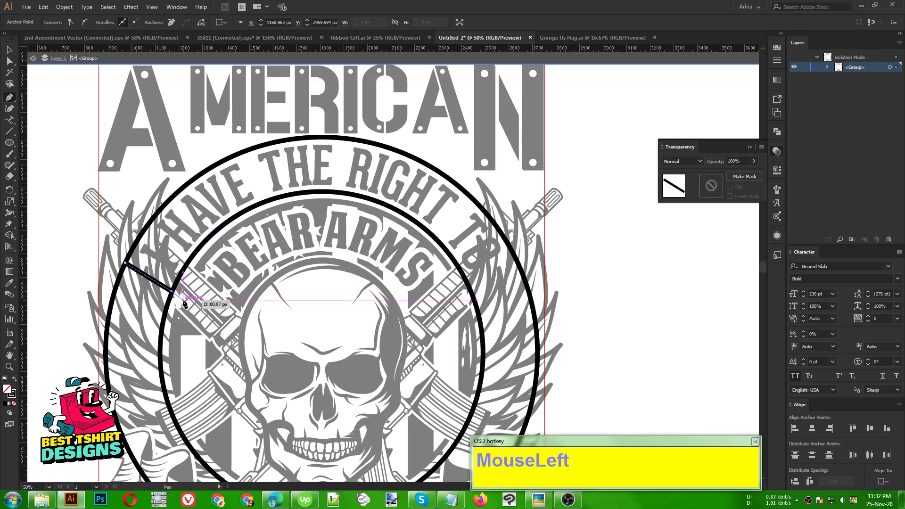
key("ctrl+z")
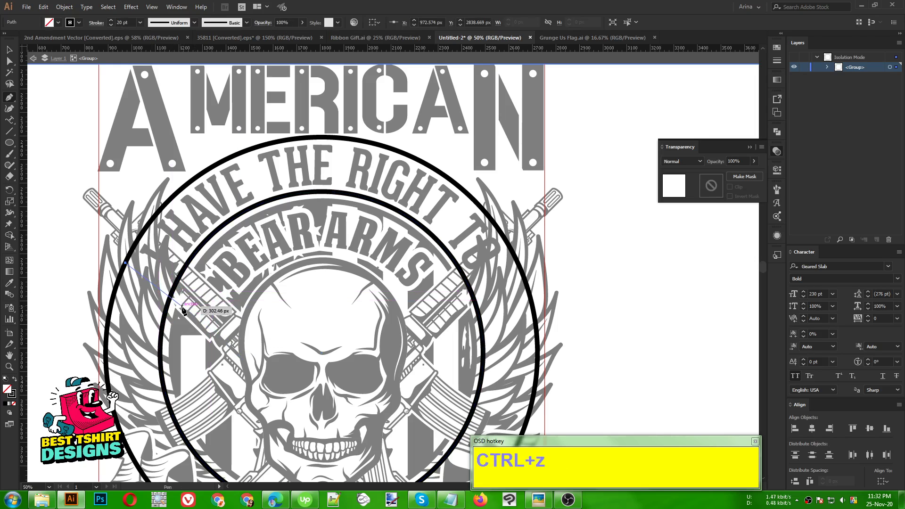
scroll(177, 297, "up", 4)
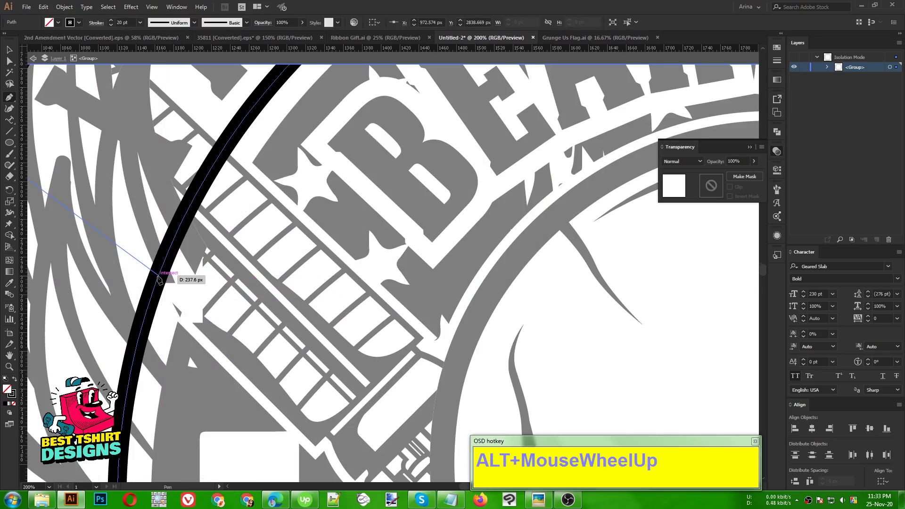
left_click(159, 279)
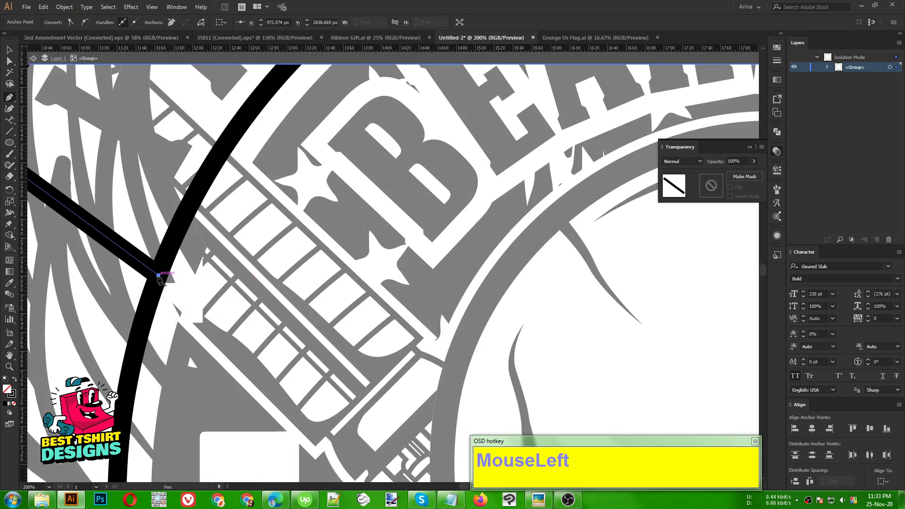
scroll(198, 283, "down", 3)
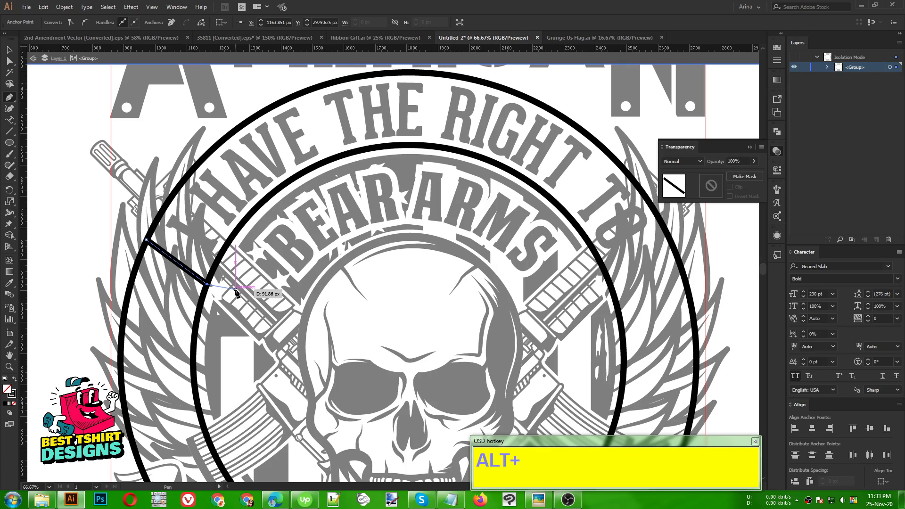
key("v")
left_click(111, 251)
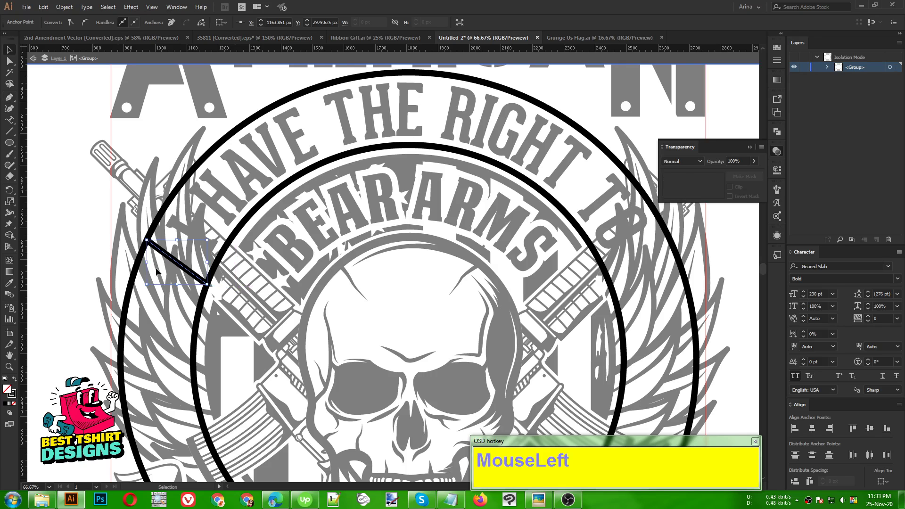
left_click(185, 271)
key("Delete")
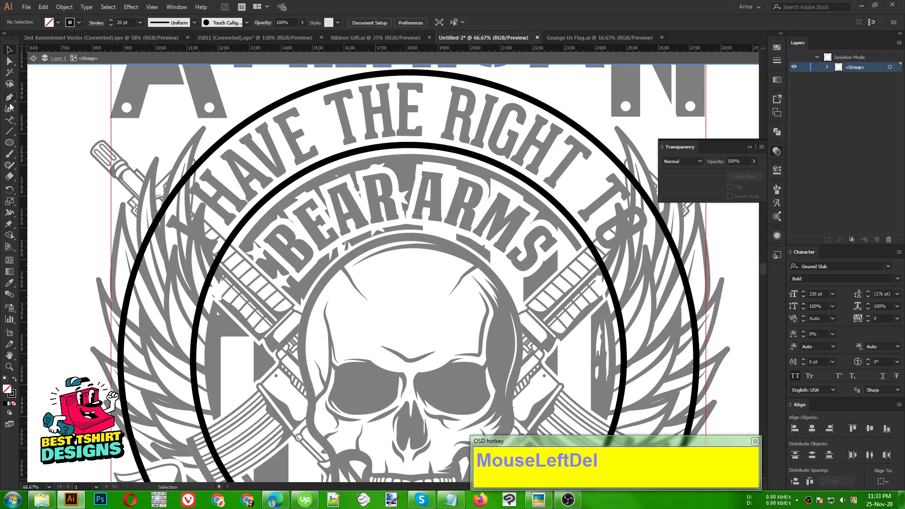
Draw a horizontal straight line about 695 px long across the left side of both rings, level with the skull's crown.
left_click(9, 131)
left_click_drag(105, 242, 314, 335)
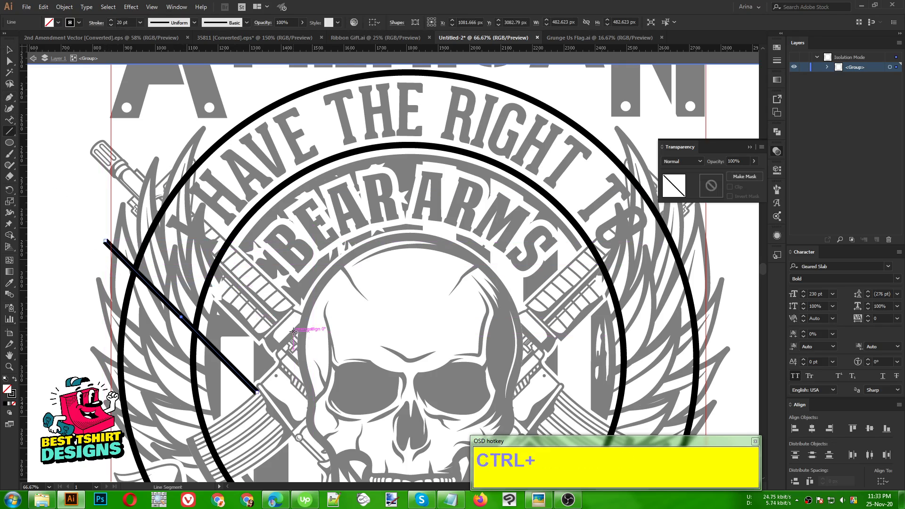
key("ctrl+z")
left_click_drag(98, 279, 317, 295)
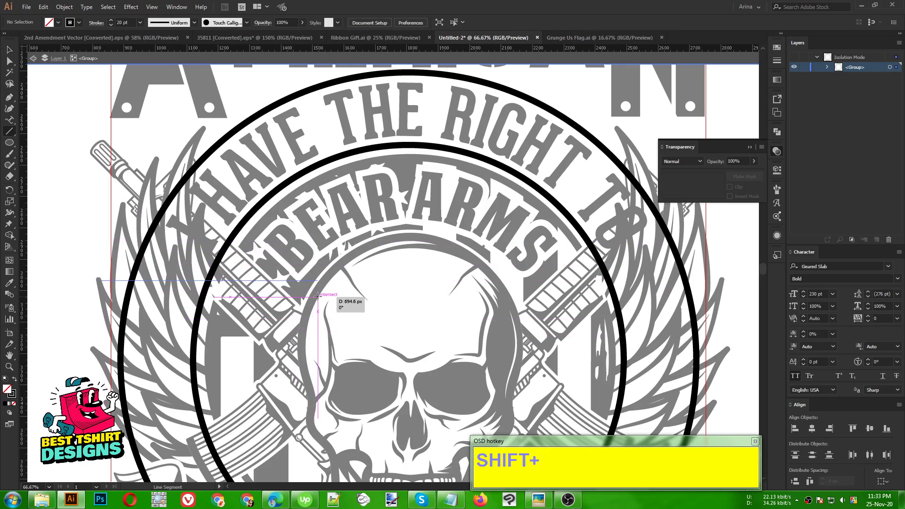
key("shift+v")
left_click_drag(256, 283, 366, 270)
scroll(140, 278, "down", 1, "alt")
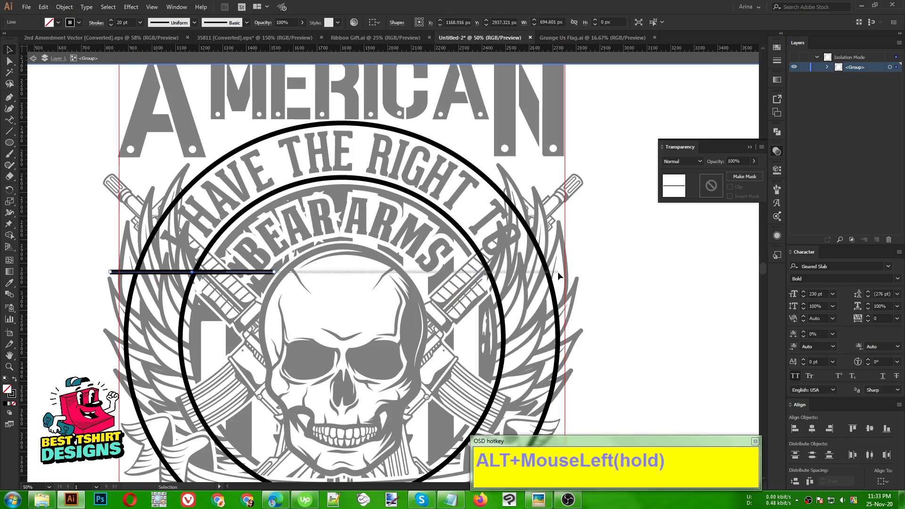
Duplicate the horizontal line onto the right side of the rings and vertically centre-align the two lines.
left_click_drag(562, 272, 562, 272, "alt")
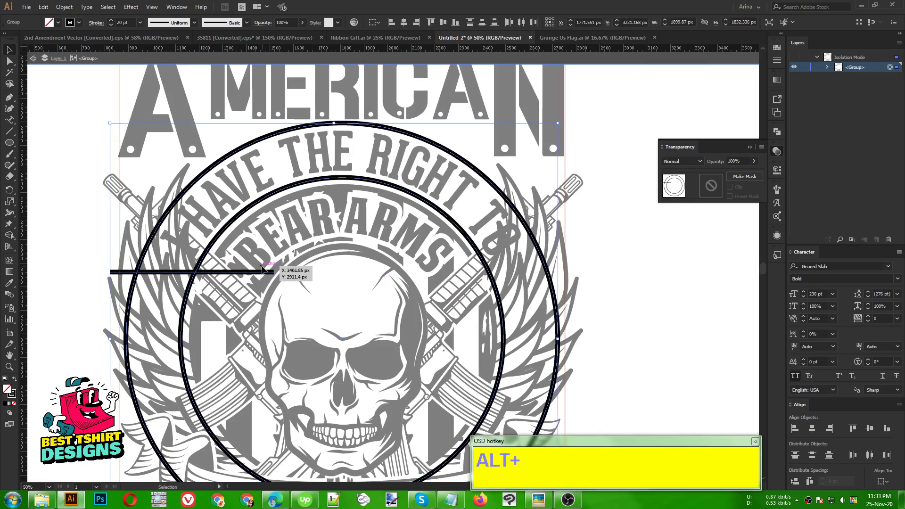
left_click(240, 273)
left_click_drag(252, 276, 540, 279)
left_click(221, 274, "shift")
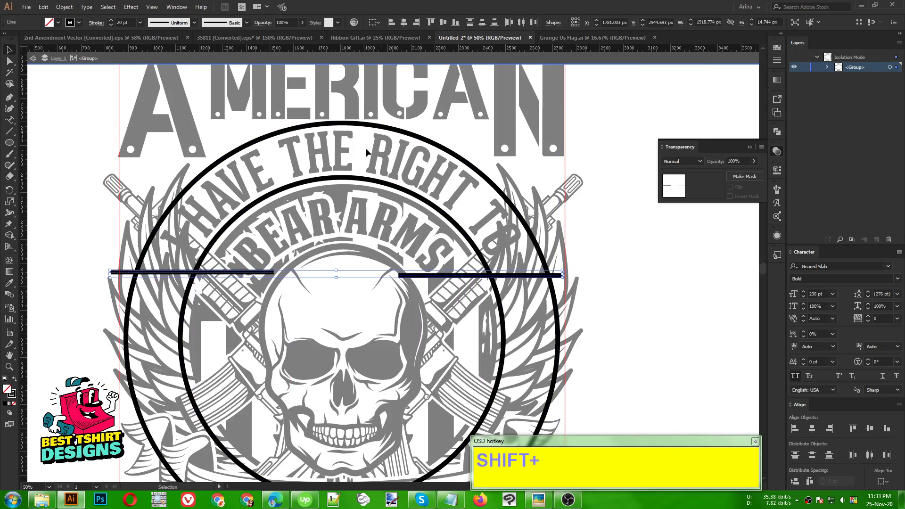
left_click(451, 24)
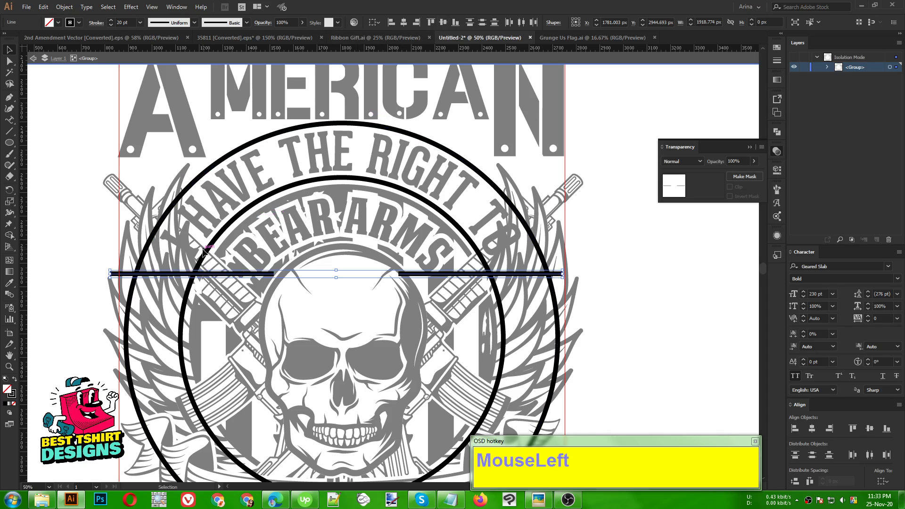
Remove the ring portions below the lines and the excess line ends with Shape Builder, leaving an arched frame around the text.
left_click(191, 338, "shift")
left_click(130, 347, "shift")
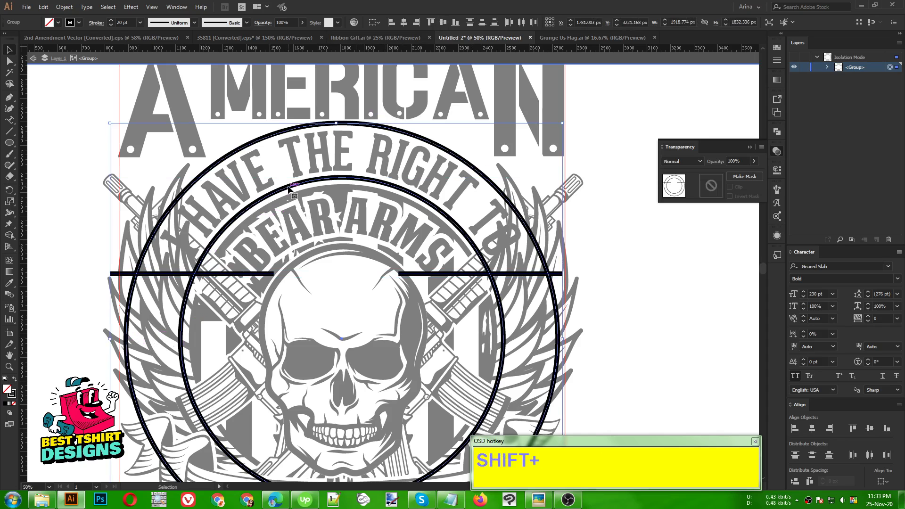
scroll(251, 175, "down", 1)
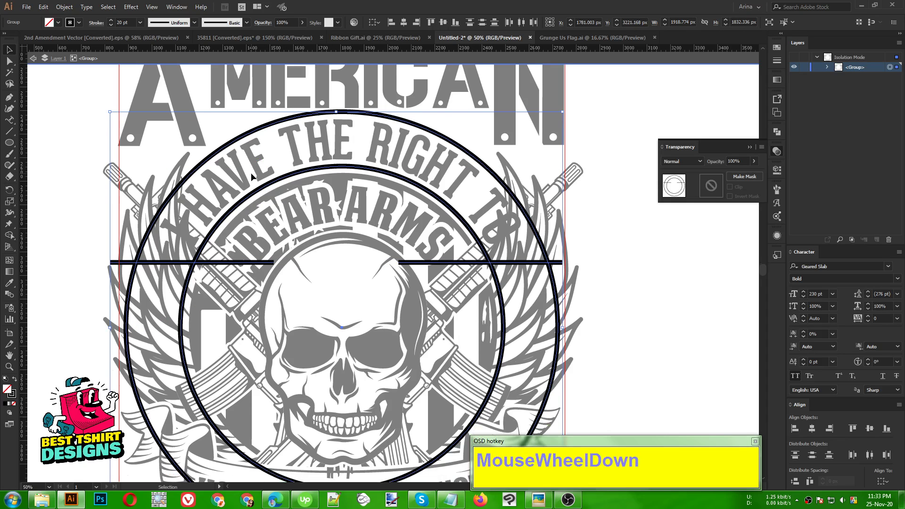
key("shift+m")
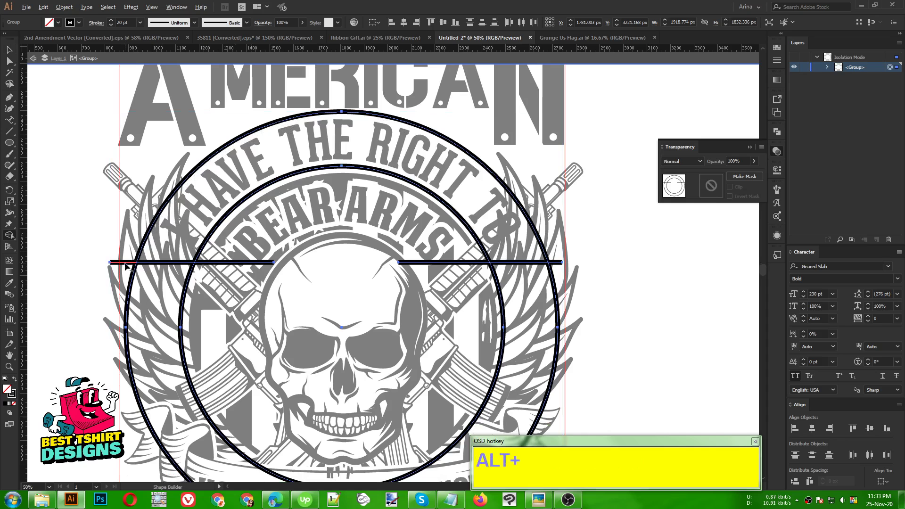
left_click(185, 295, "alt")
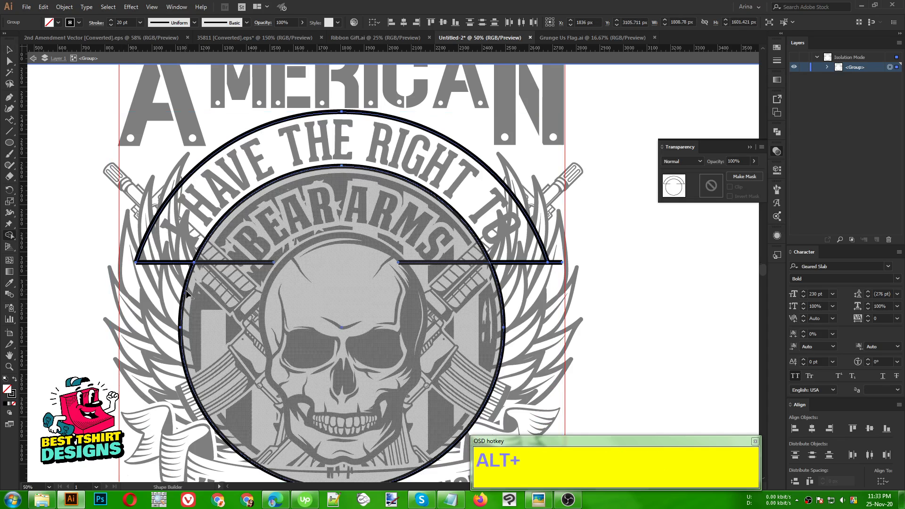
left_click(187, 295, "alt")
left_click(250, 263, "alt")
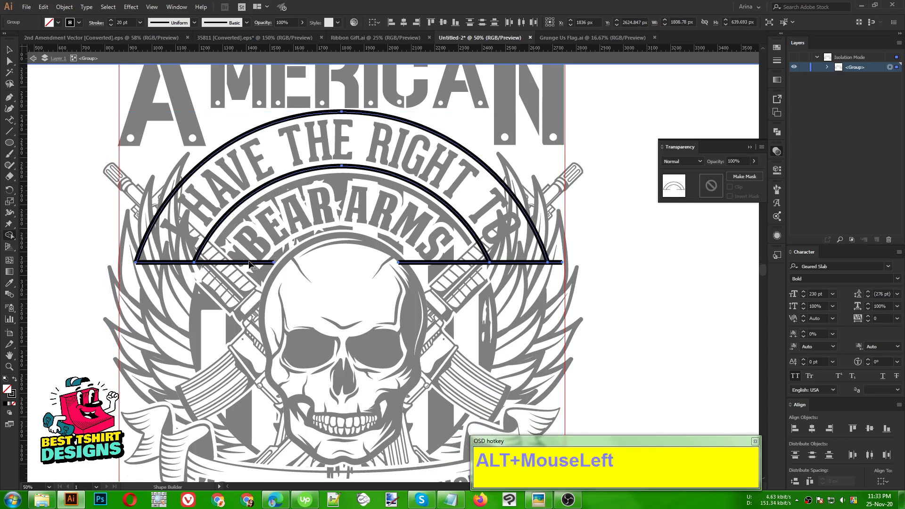
left_click(464, 264, "alt")
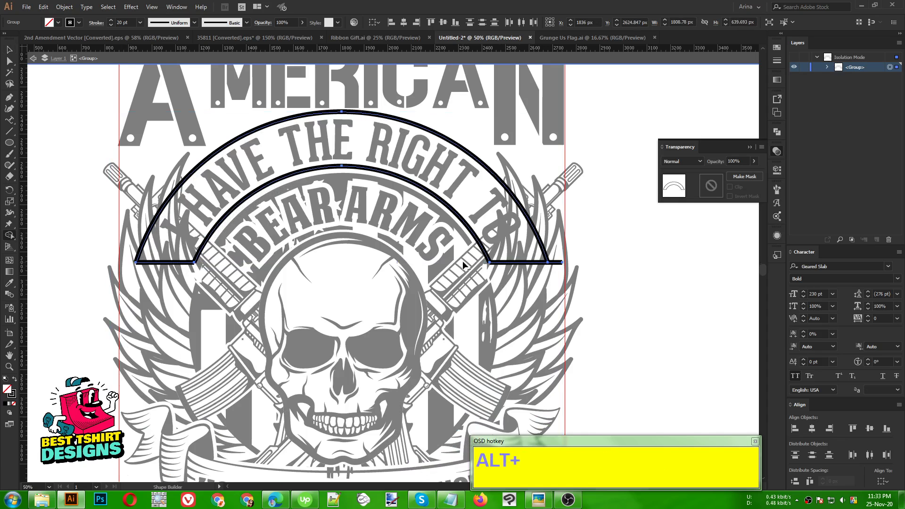
left_click(558, 263, "alt")
Join the open anchor points at the inner corner of the arched frame's right end.
key("v")
left_click(542, 269)
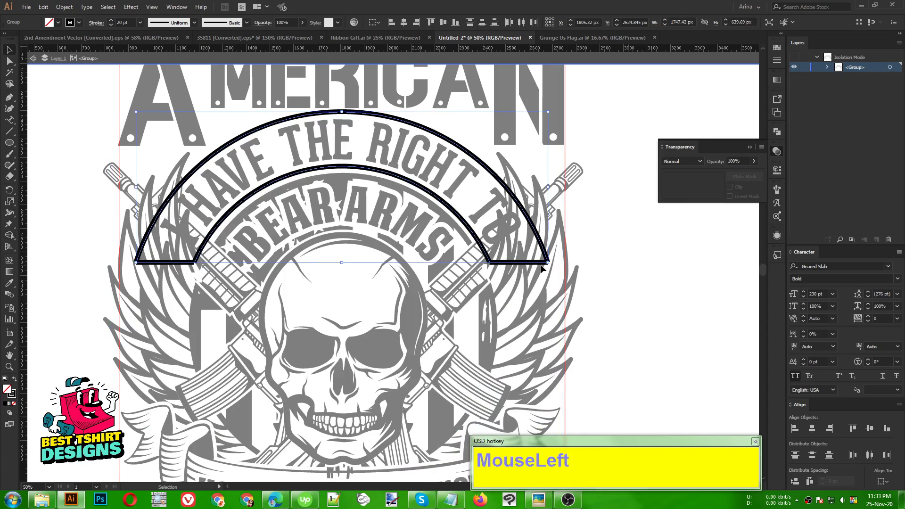
left_click(509, 255)
key("a")
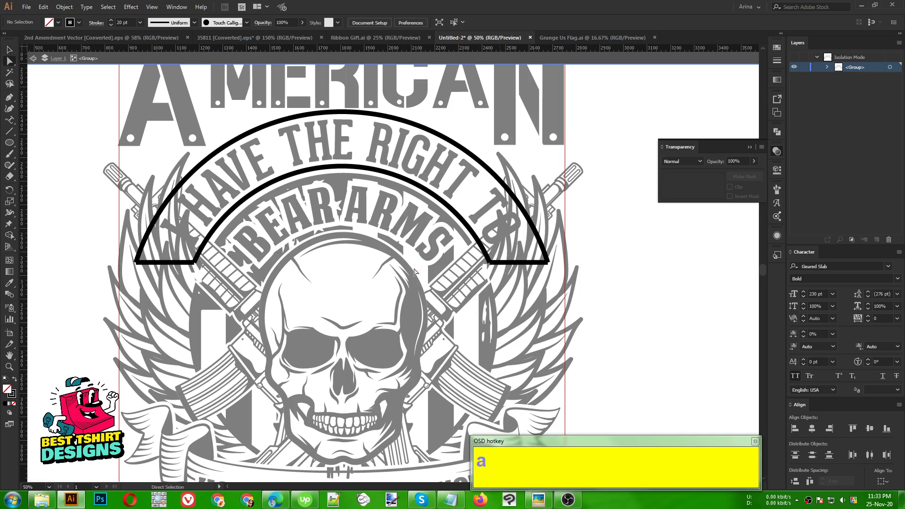
left_click(495, 263)
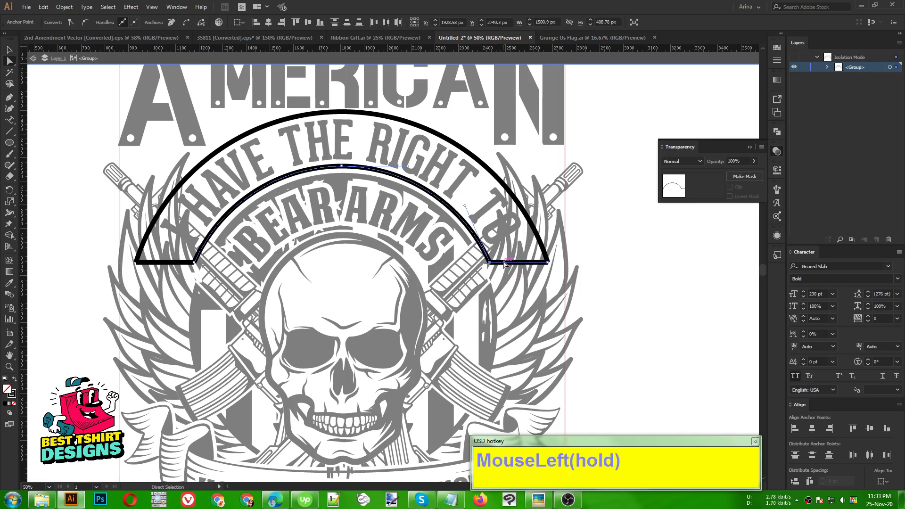
scroll(493, 267, "up", 4, "alt")
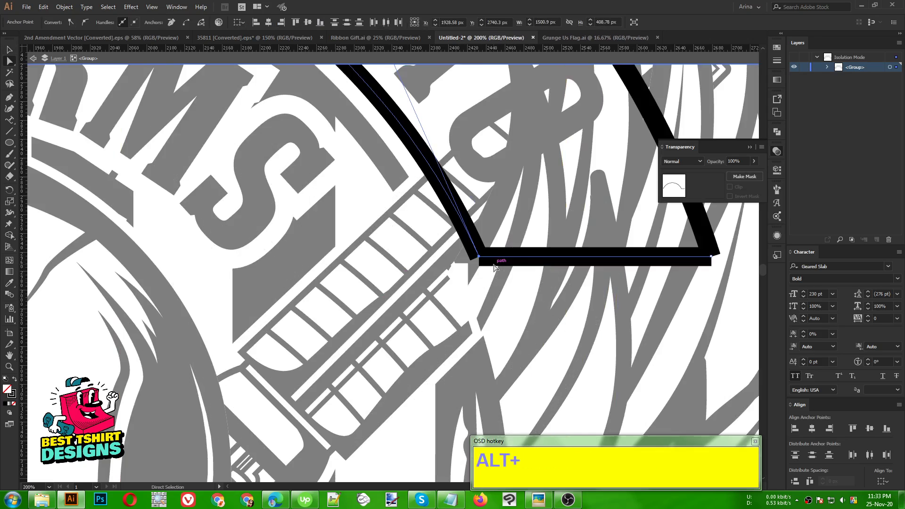
right_click(506, 255)
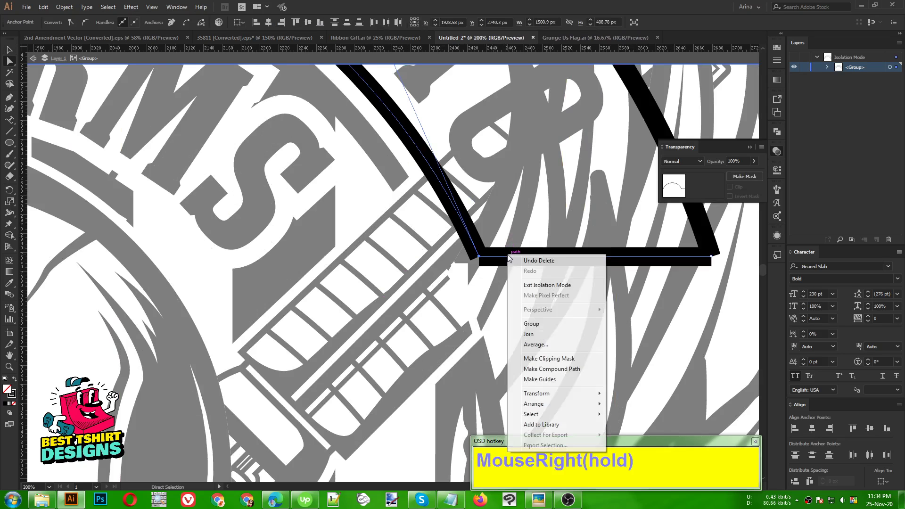
left_click(532, 334)
left_click_drag(473, 275, 489, 249)
Join the open anchor points at the outer corner of the arched frame's right end.
key("space")
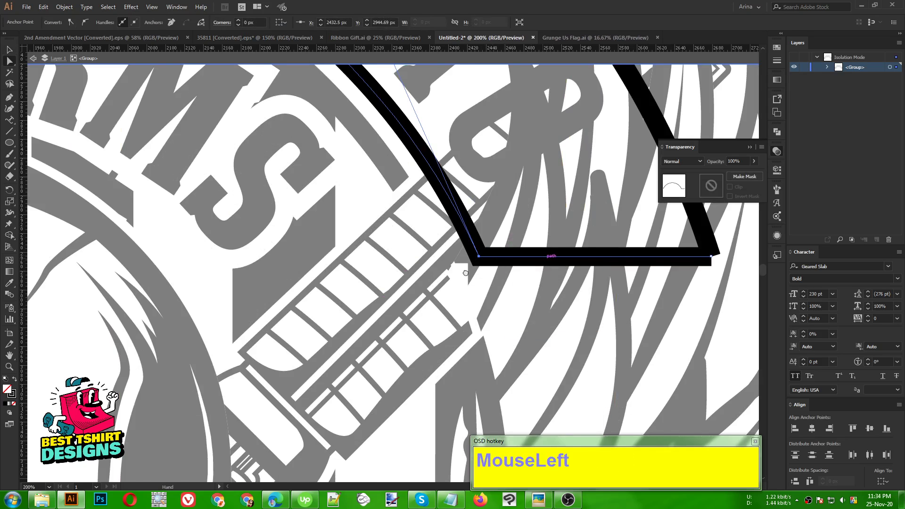
left_click_drag(543, 259, 273, 276)
left_click_drag(484, 270, 439, 253)
right_click(437, 253)
left_click(457, 329)
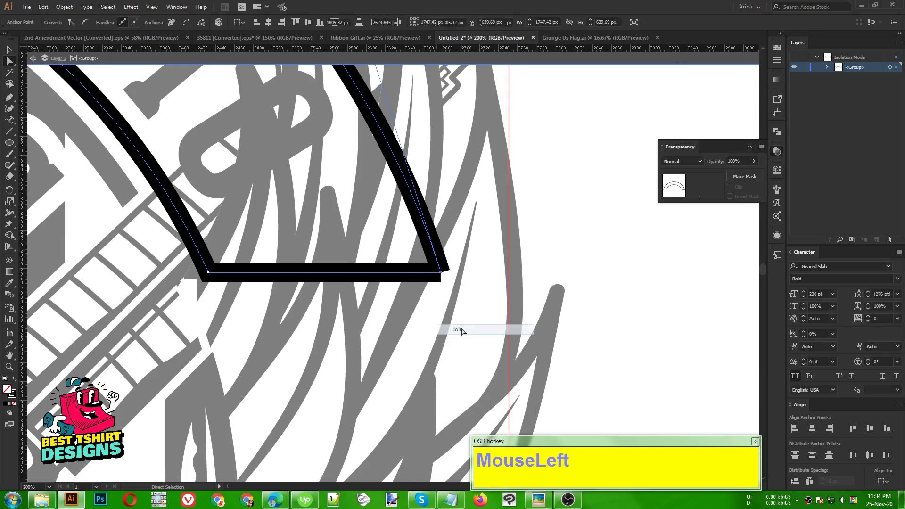
Join the open anchor points at the outer and inner corners of the arched frame's left end.
scroll(551, 238, "down", 1)
scroll(551, 238, "down", 2)
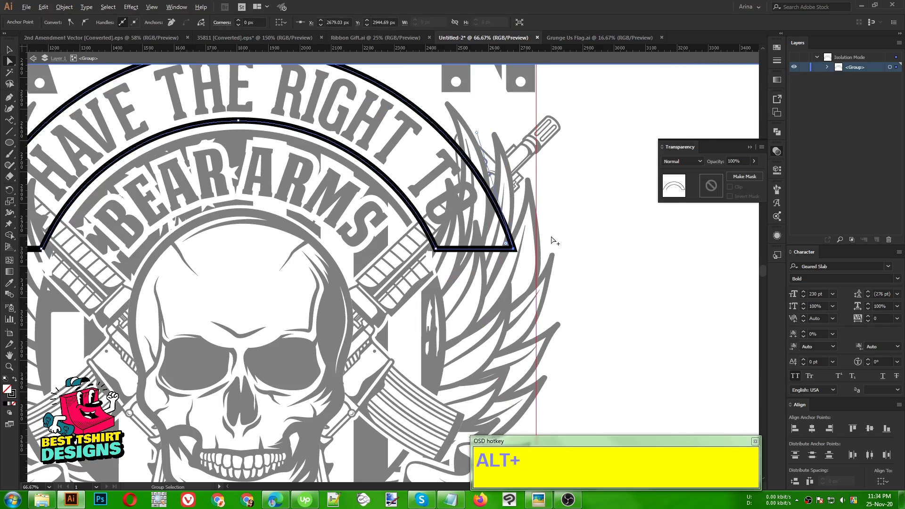
scroll(554, 240, "down", 1)
scroll(121, 228, "up", 2)
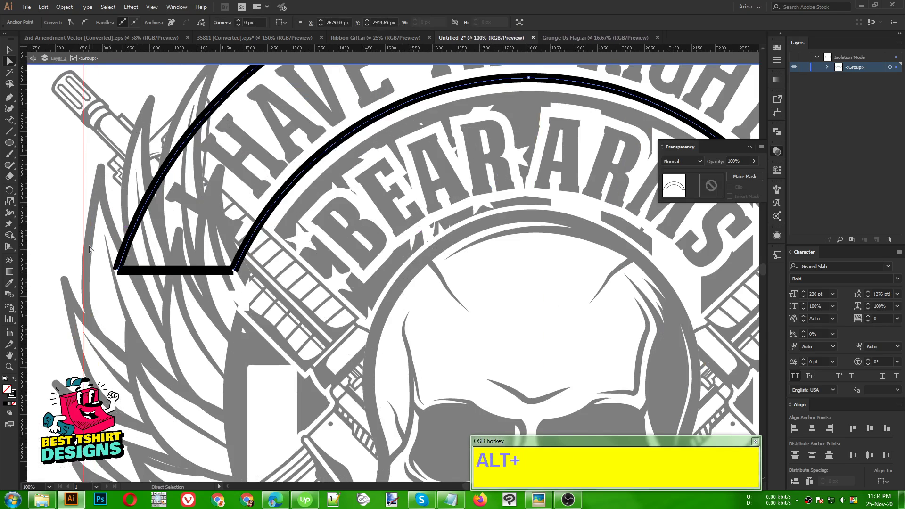
left_click(135, 271)
right_click(136, 271)
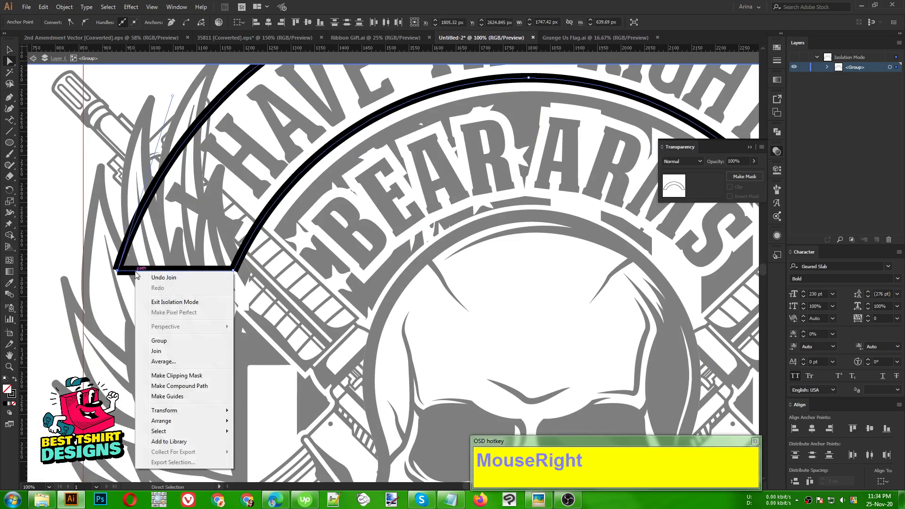
left_click(156, 351)
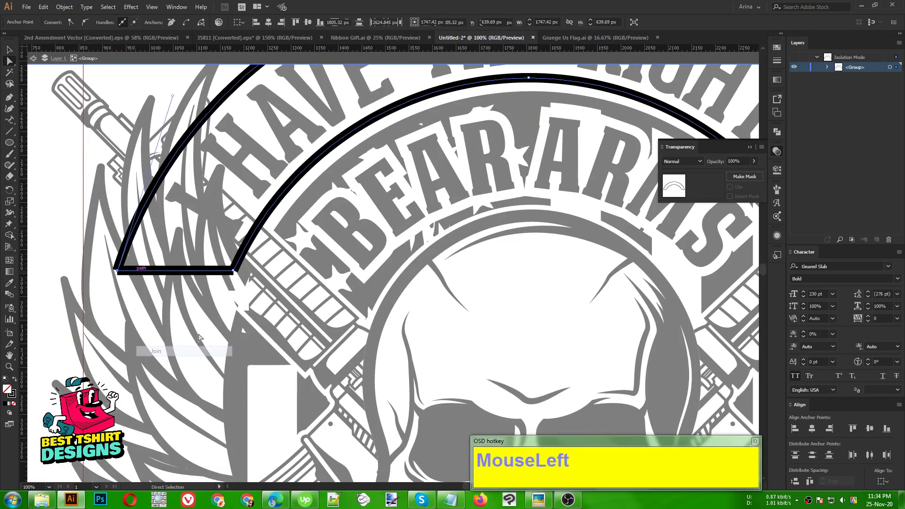
right_click(242, 262)
left_click(283, 351)
Create an offset path 25 px outward from the arched frame around "I HAVE THE RIGHT TO", keeping miter joins.
scroll(201, 230, "down", 1)
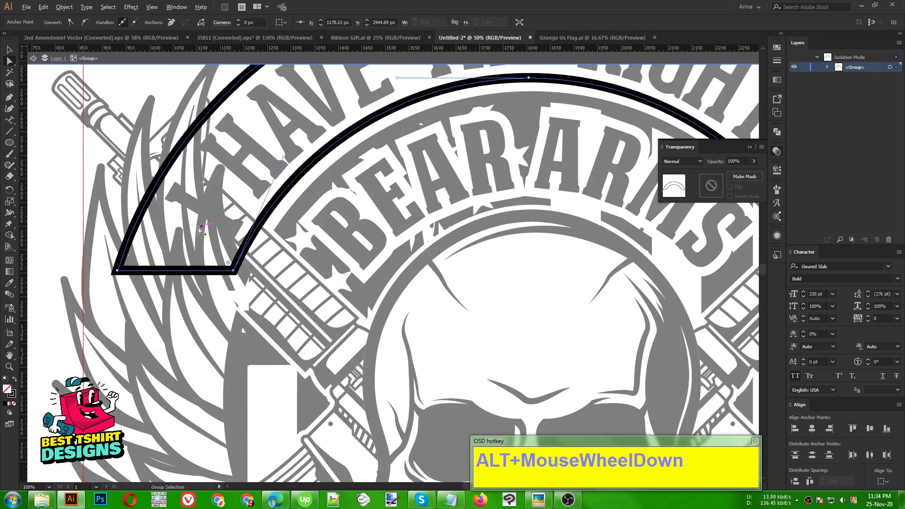
scroll(201, 230, "down", 2)
scroll(253, 244, "down", 1)
left_click(578, 290)
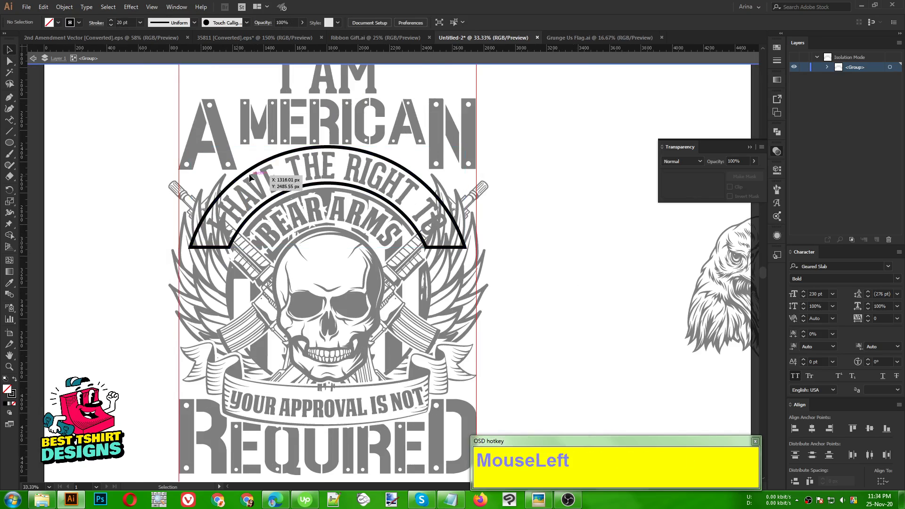
left_click(343, 189)
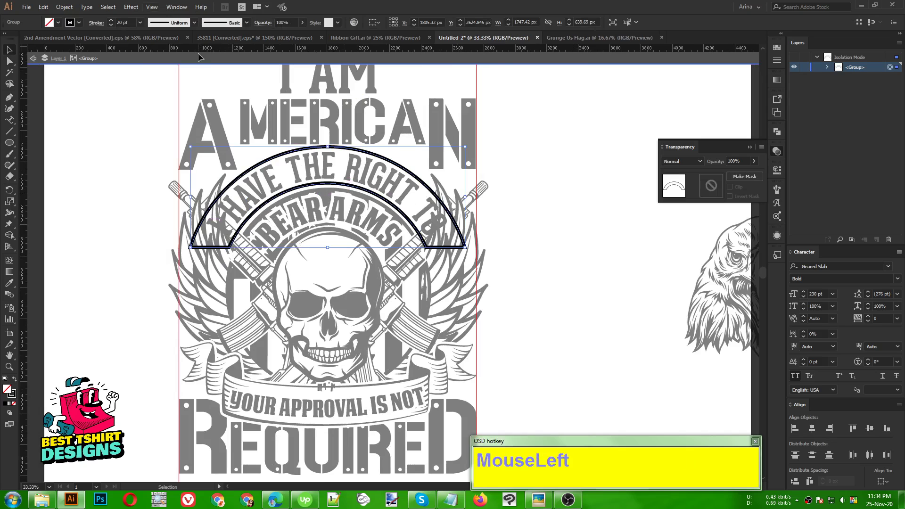
left_click_drag(72, 8, 215, 258)
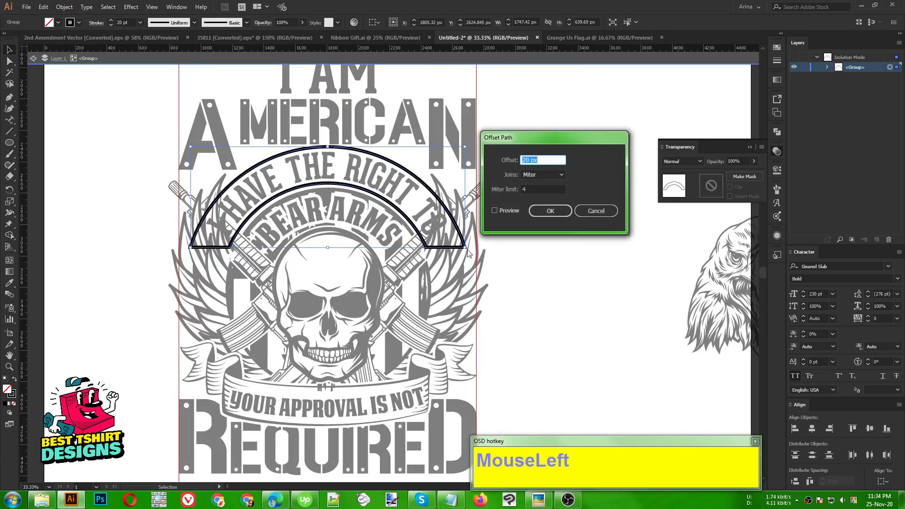
left_click(495, 210)
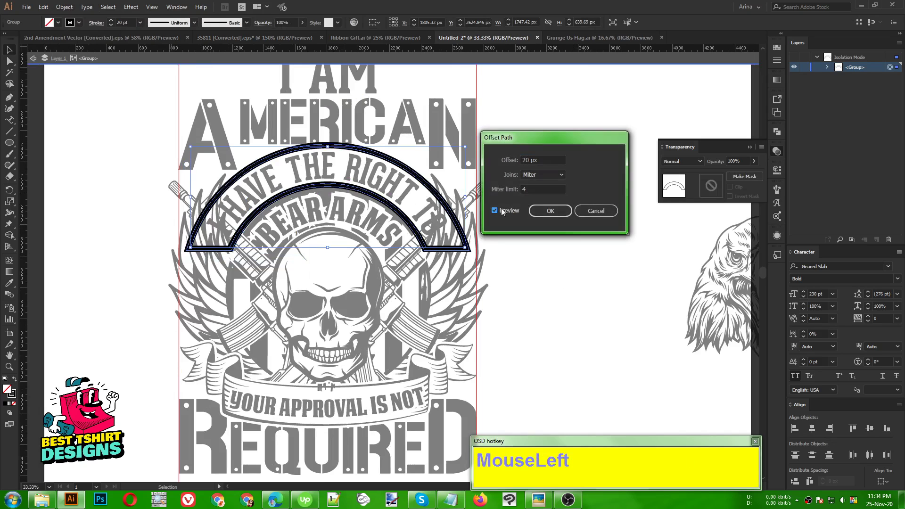
left_click(537, 159)
key("shift+Down")
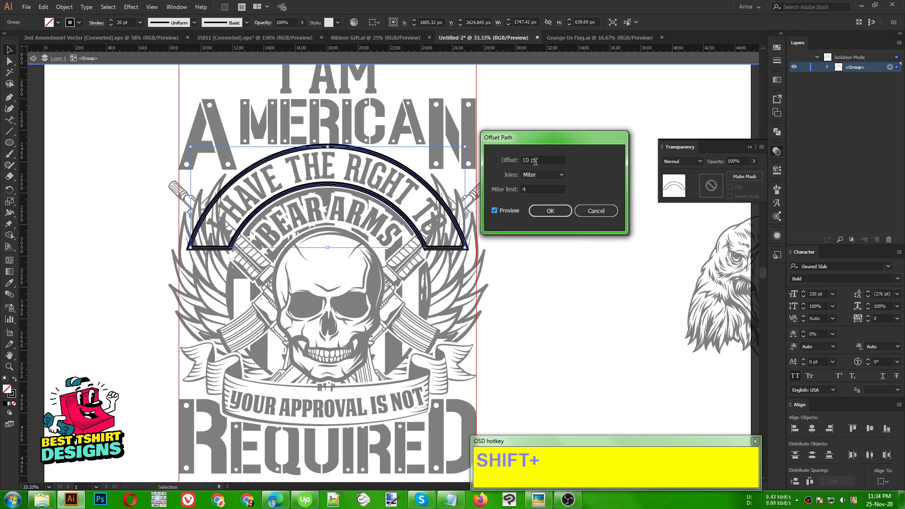
scroll(536, 161, "up", 1, "shift")
scroll(538, 158, "up", 3)
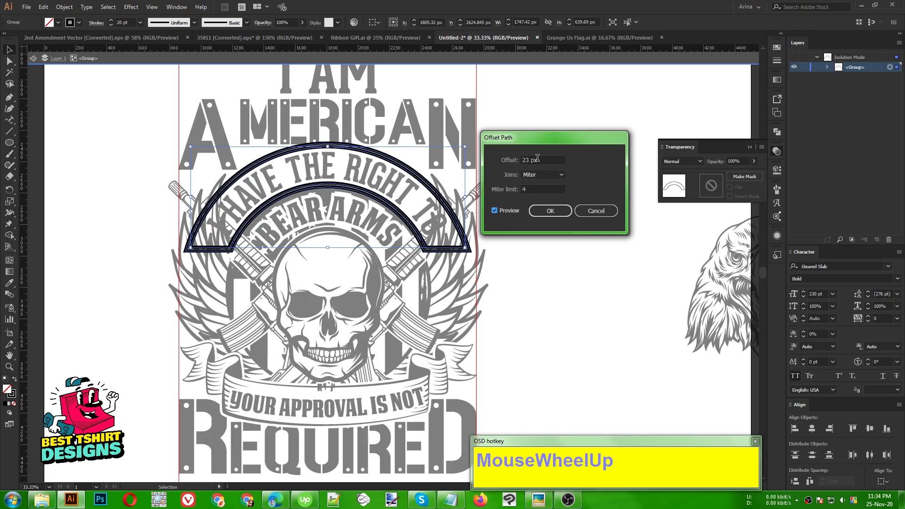
scroll(538, 159, "up", 2)
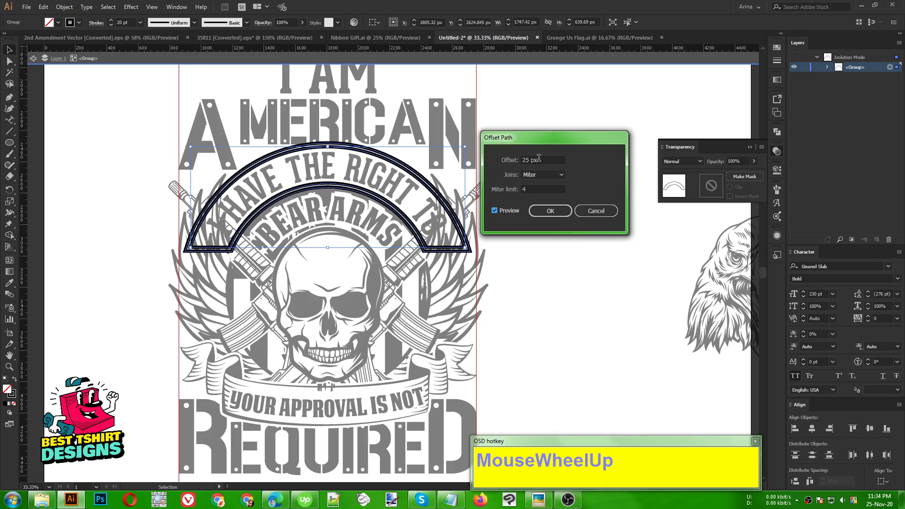
left_click(550, 211)
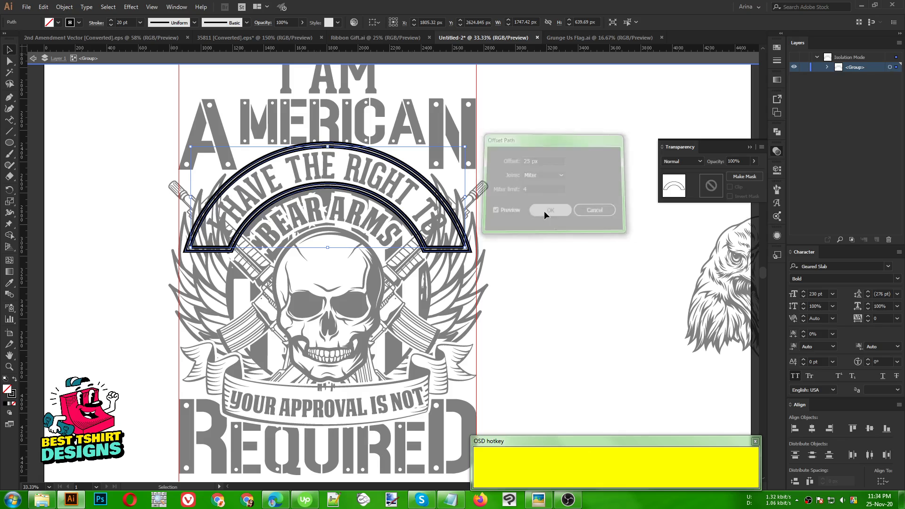
Move the offset arch into the wings' opacity mask, in place, and swap its black stroke to a solid fill.
key("ctrl+x")
double_click(544, 211)
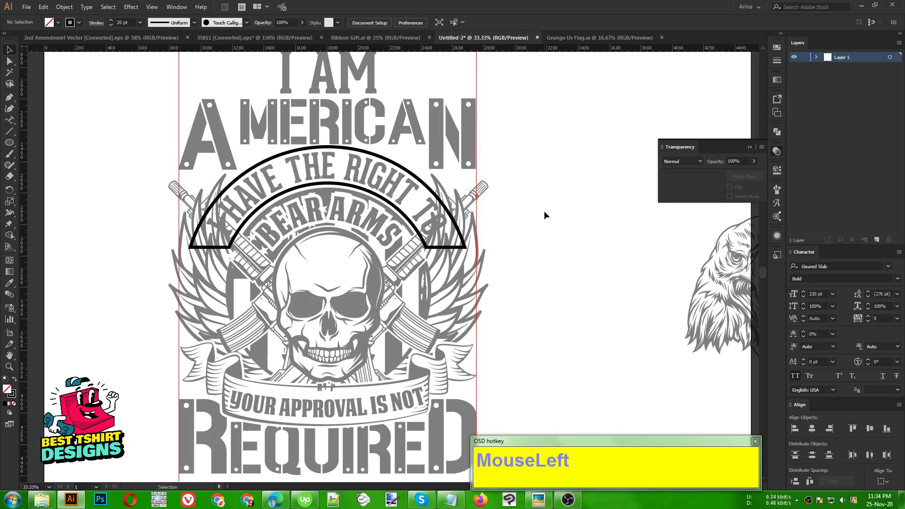
left_click(453, 270)
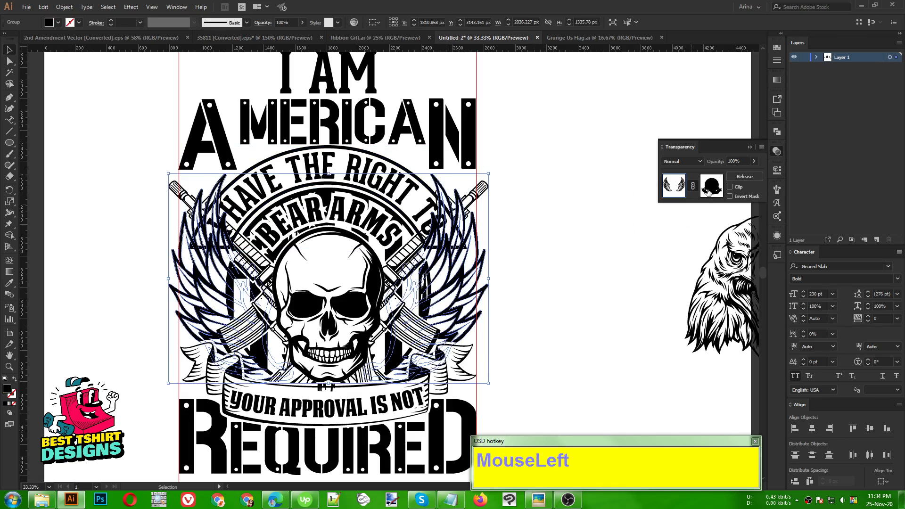
left_click(710, 188)
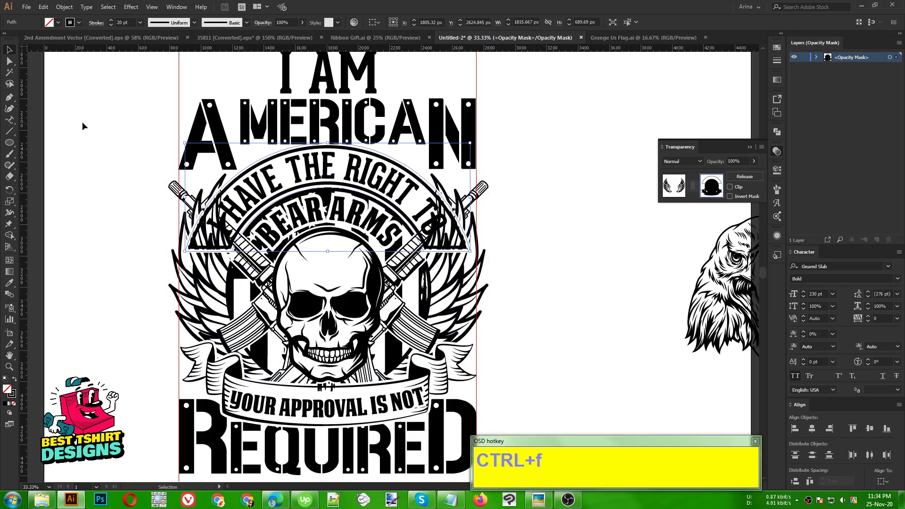
key("shift+x")
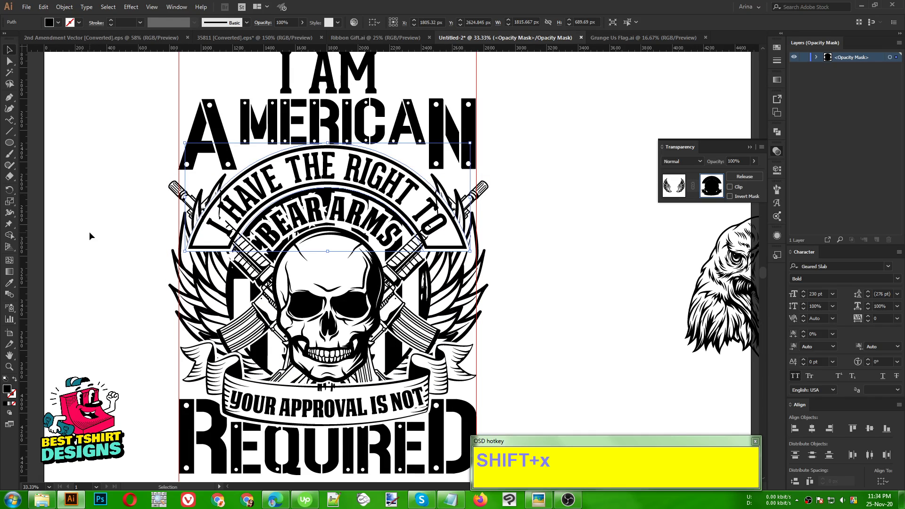
left_click(109, 234)
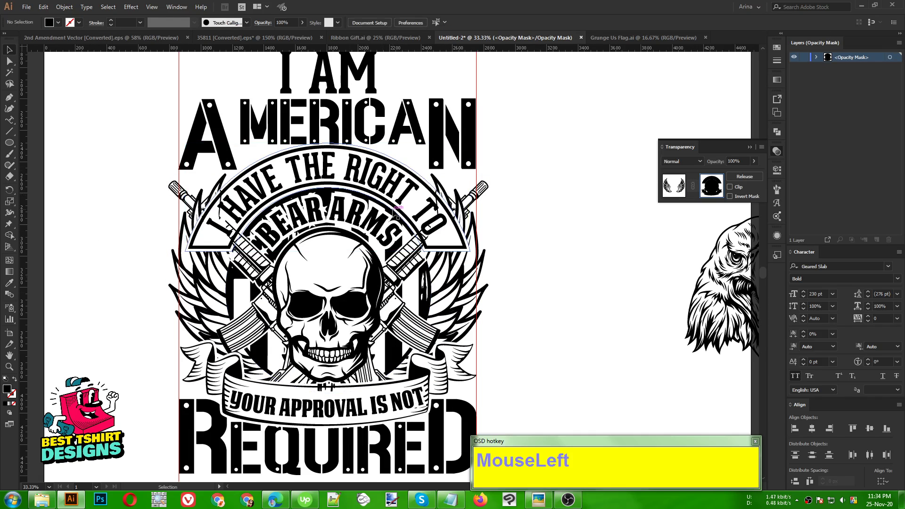
Copy the filled arch from the wings' opacity mask and paste it in place into the crossed rifles' opacity mask.
left_click(277, 180)
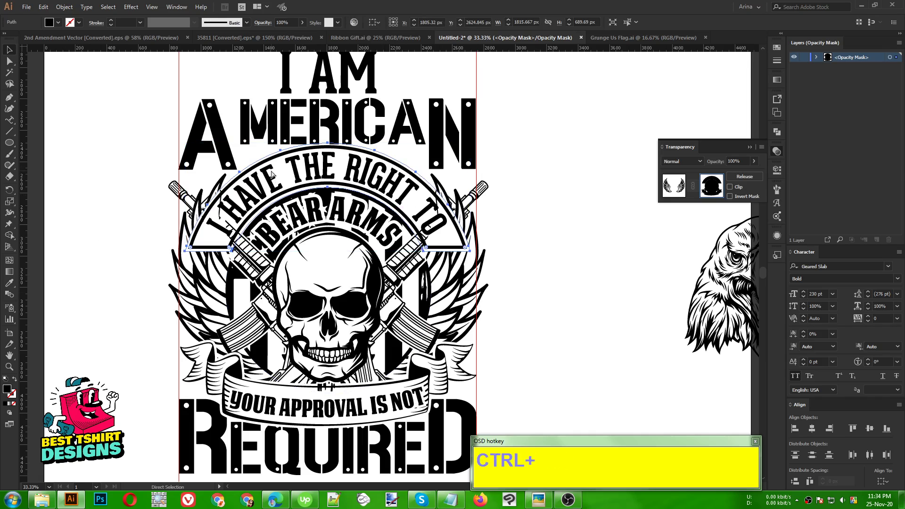
key("ctrl+c")
left_click(675, 184)
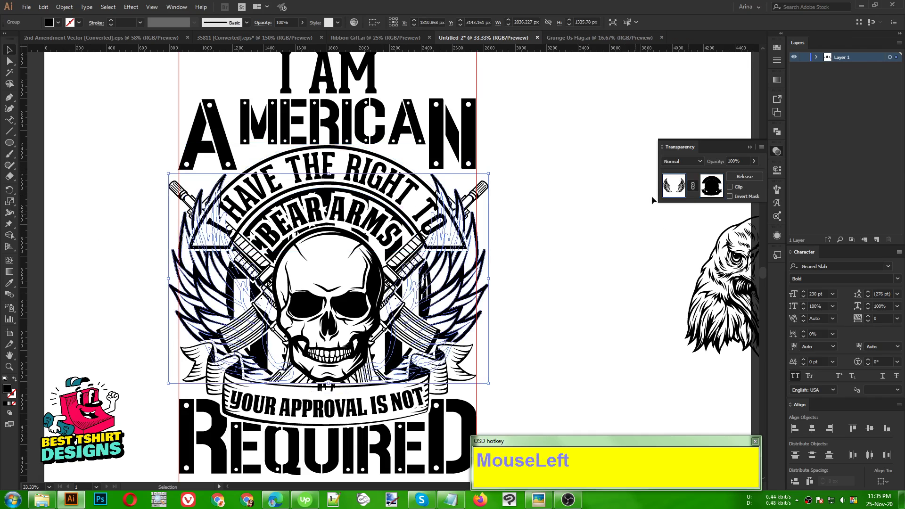
left_click(584, 261)
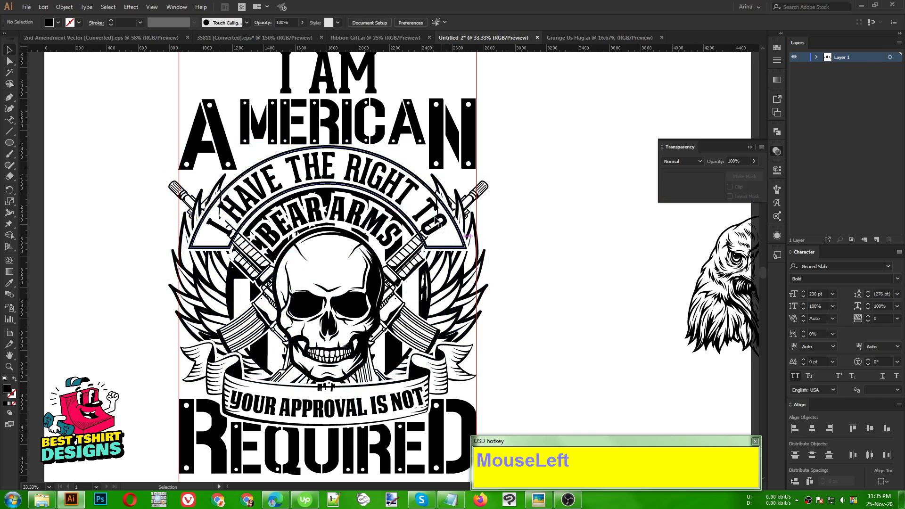
left_click_drag(435, 230, 415, 261)
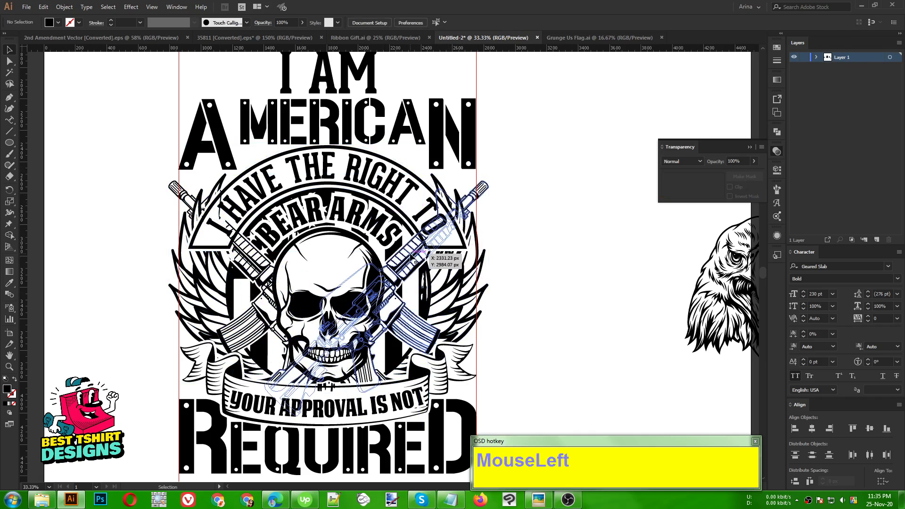
left_click(411, 256)
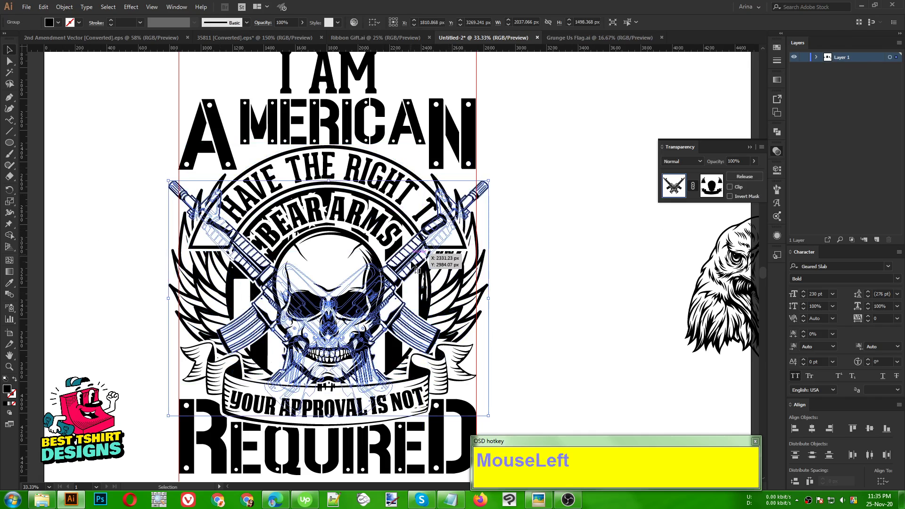
left_click(709, 186)
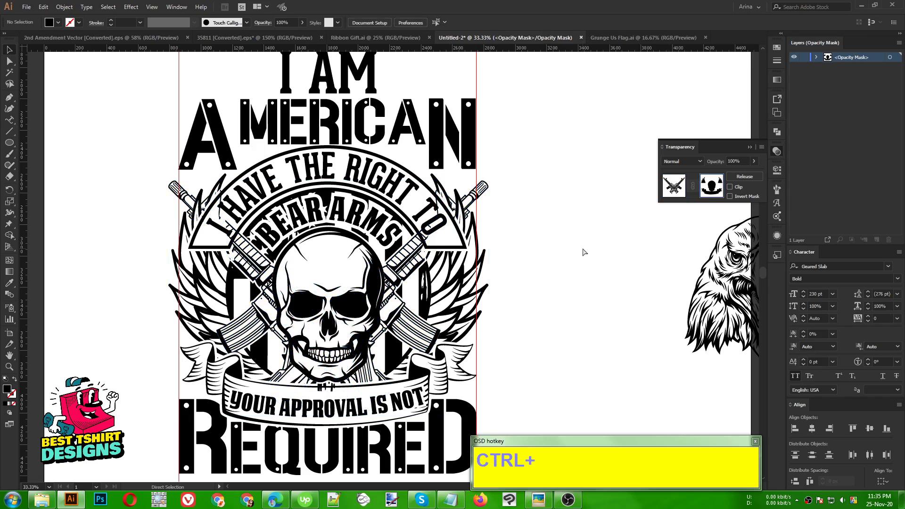
key("ctrl+f")
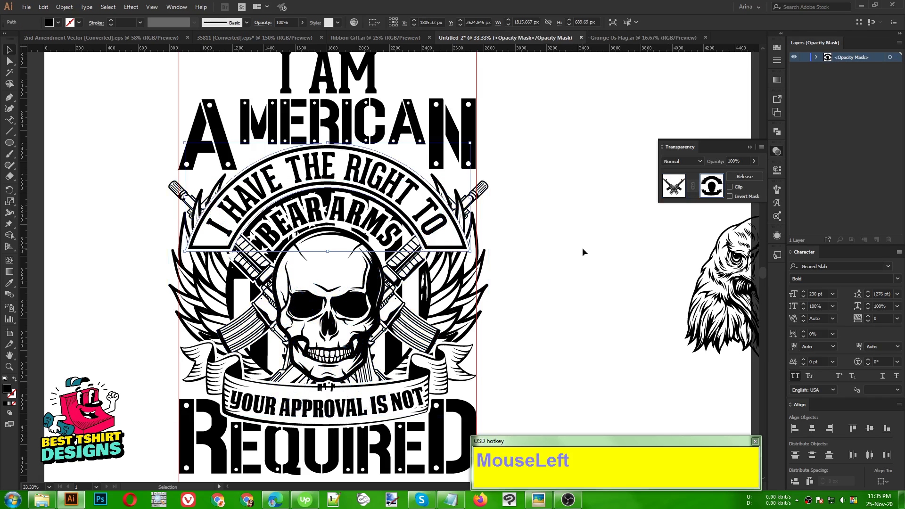
left_click(583, 252)
left_click(674, 200)
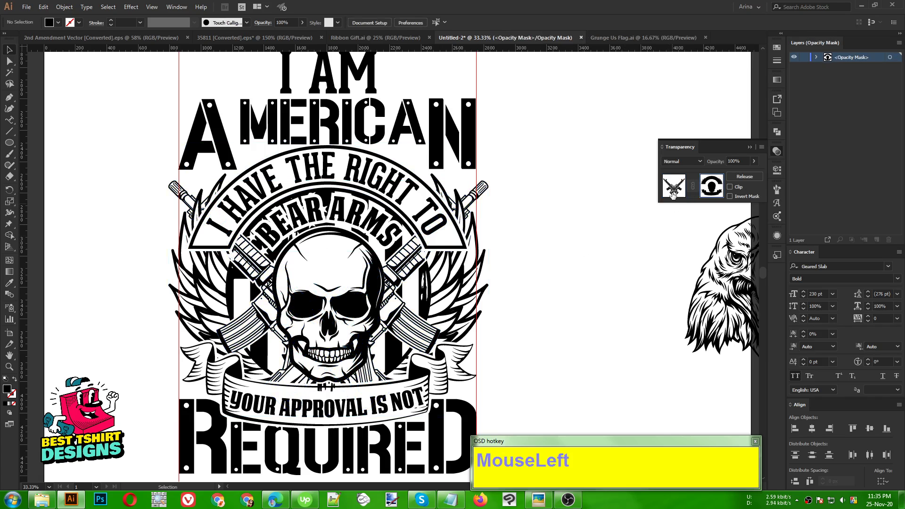
left_click(599, 268)
Delete the striped circular clip group behind the skull and the "BEAR ARMS" text.
scroll(496, 260, "down", 1)
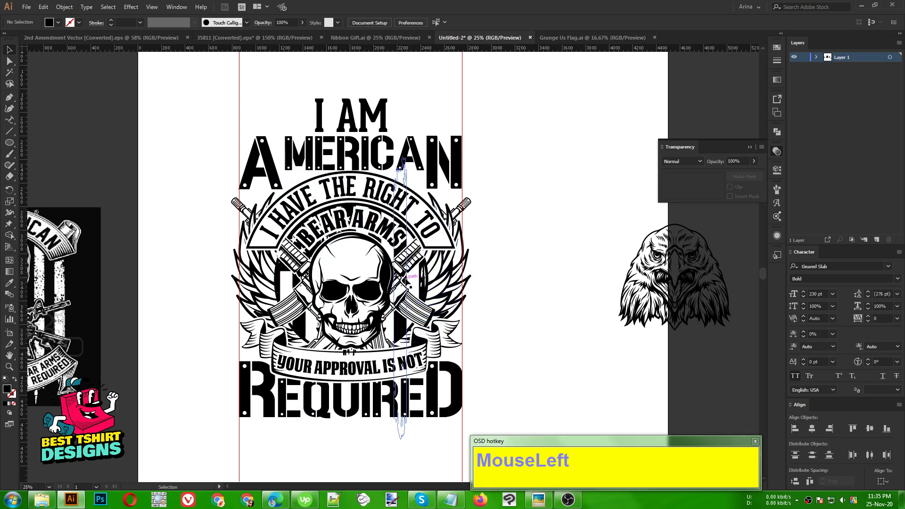
left_click(309, 334)
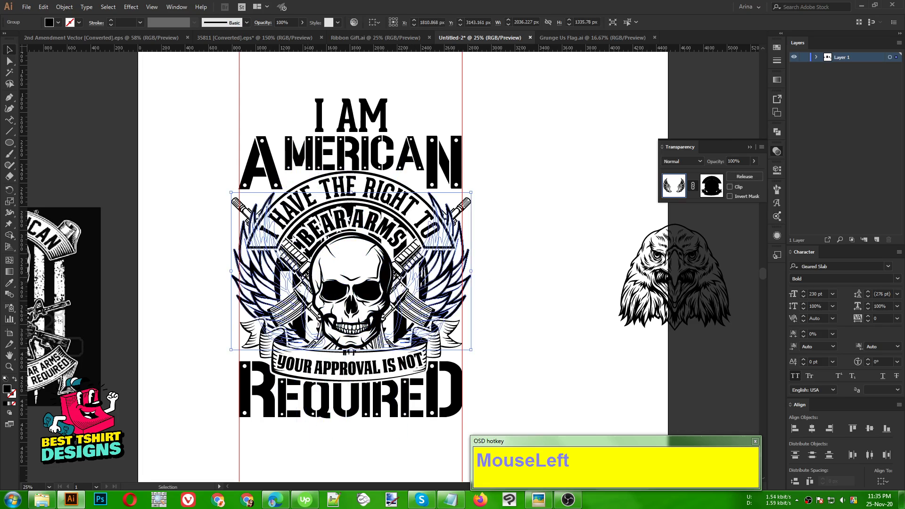
left_click(308, 316)
left_click(312, 324)
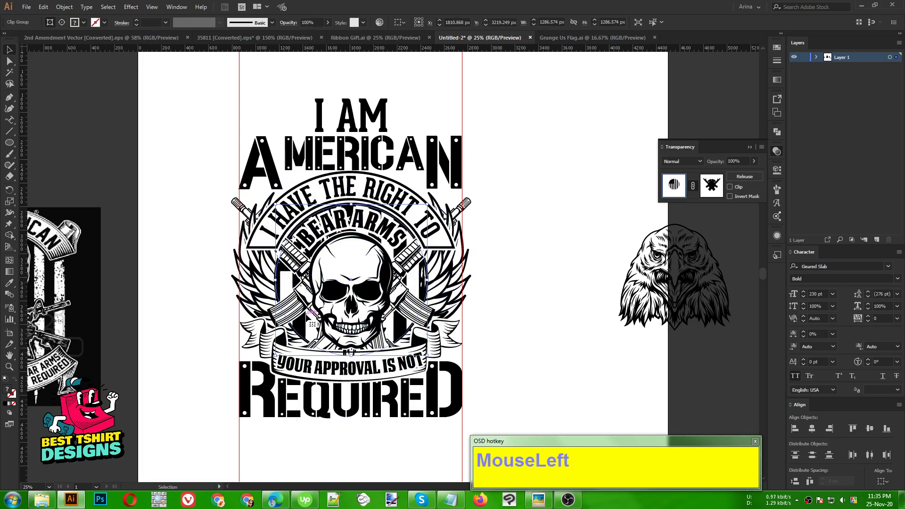
key("Delete")
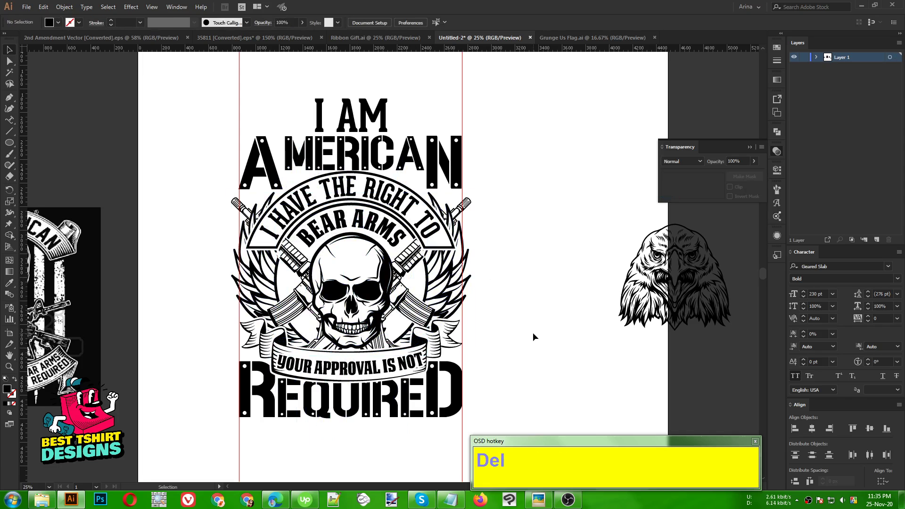
left_click(533, 334)
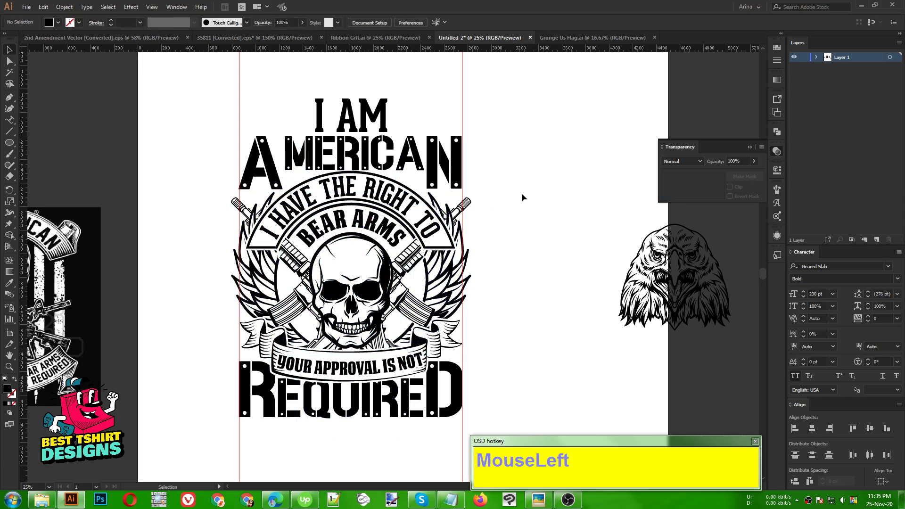
Isolate the AMERICAN lettering and try stretching the lower end of the large first A's right leg downward.
scroll(546, 304, "up", 1)
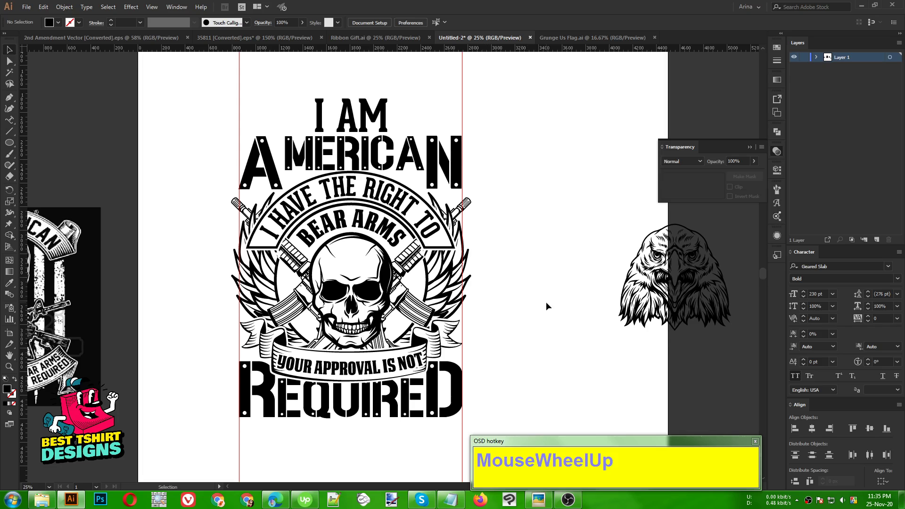
scroll(321, 108, "up", 1)
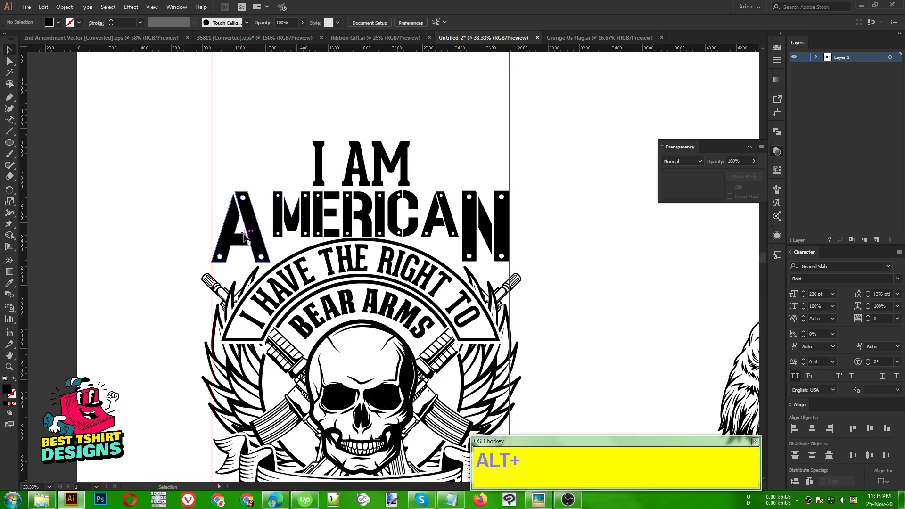
double_click(256, 240)
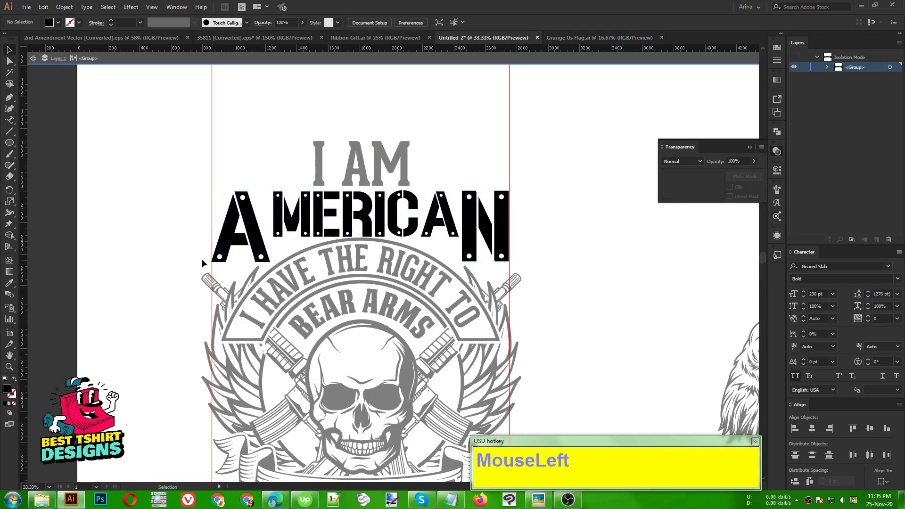
left_click(260, 242)
left_click(184, 250)
key("a")
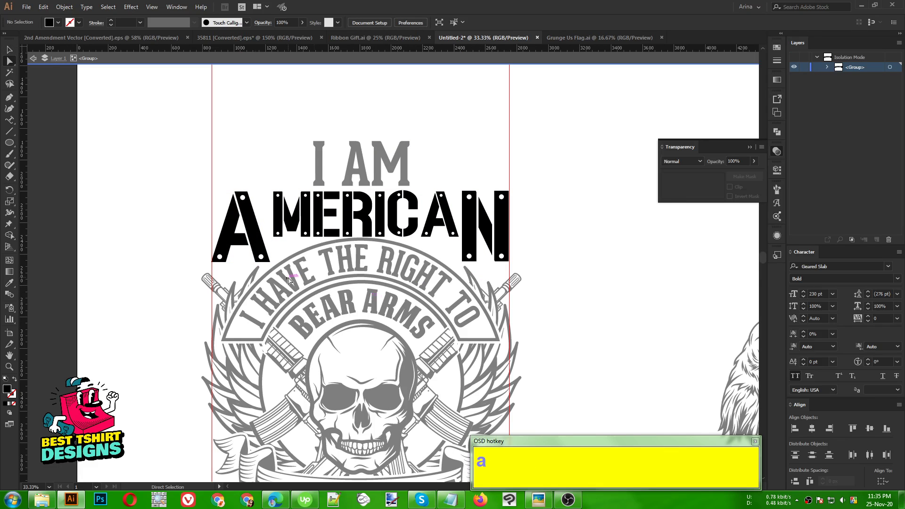
left_click_drag(288, 279, 242, 253)
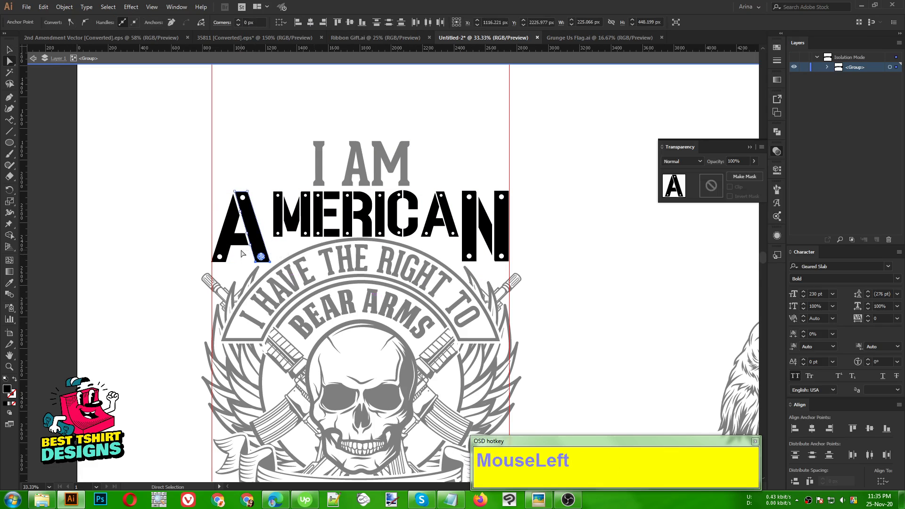
key("Down")
key("Down")
key("Down")
key("Down")
key("Down")
key("Down")
key("Down")
key("Down")
key("Down")
key("Down")
key("Down")
key("Down")
key("Down")
key("Down")
key("Down")
key("Down")
key("Down")
key("Down")
key("Down")
key("Down")
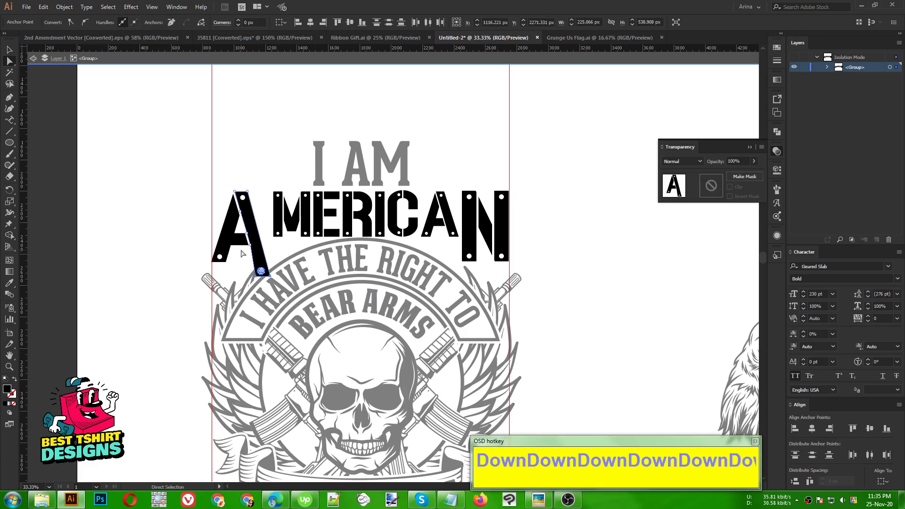
Undo the downward stretch of the large first A's right leg.
key("ctrl+z")
key("ctrl+z")
key("ctrl+z")
key("ctrl+z")
key("ctrl+z")
key("ctrl+z")
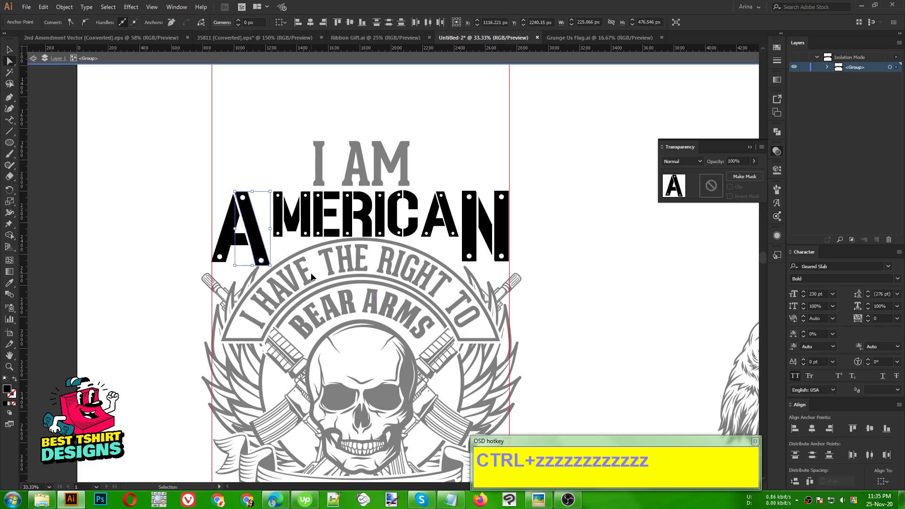
key("ctrl+z")
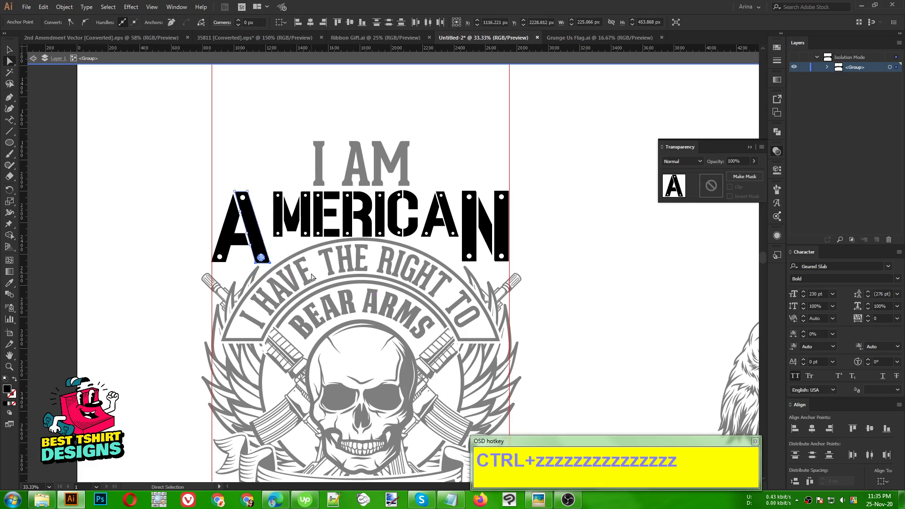
Lengthen both legs of the large first A by moving their lower corner points down along the slant over the wings and arch.
scroll(263, 266, "up", 2)
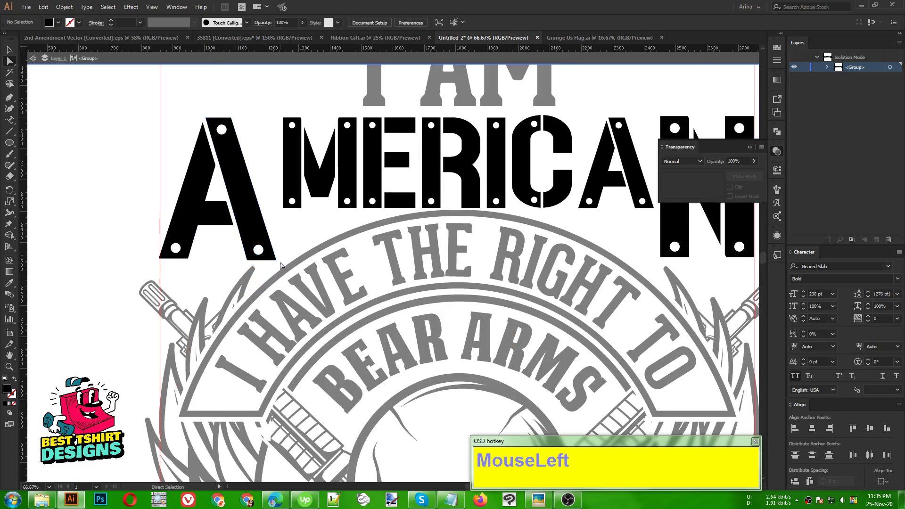
left_click(276, 261)
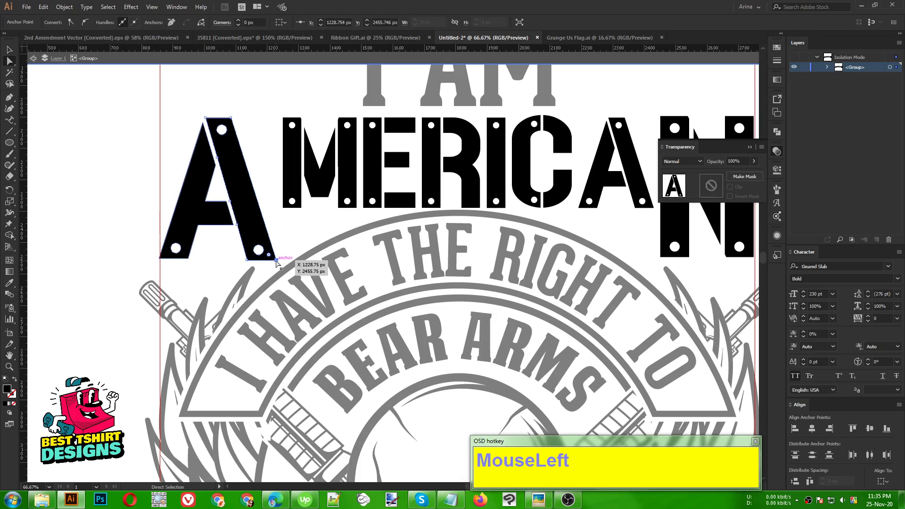
left_click_drag(276, 260, 294, 322)
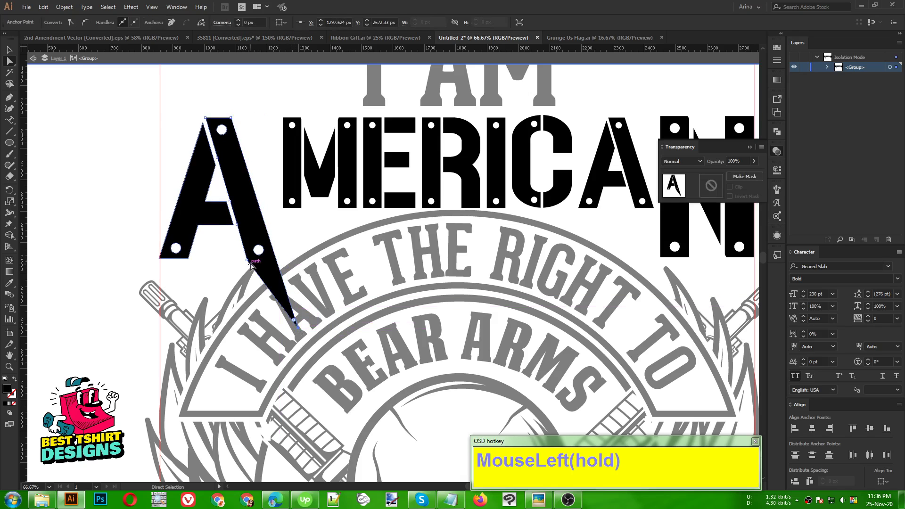
left_click_drag(247, 260, 268, 336)
left_click_drag(187, 258, 173, 314)
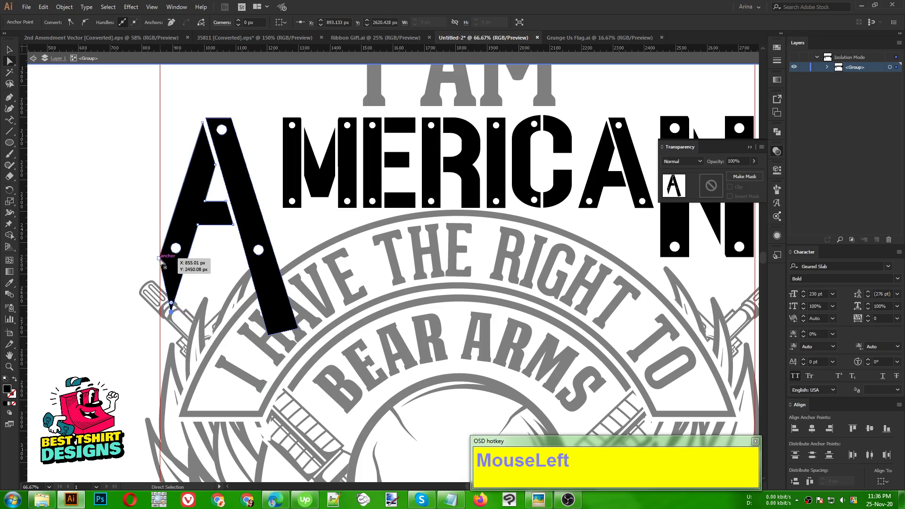
left_click_drag(159, 260, 146, 296)
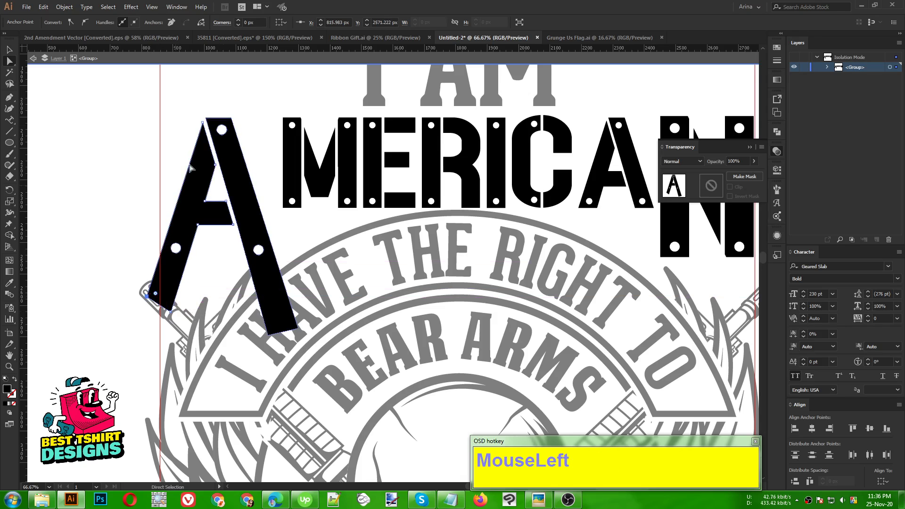
Stretch the lower end of the large N's left stem straight down onto the arch, making the stem about 709 px tall.
left_click_drag(705, 276, 332, 200)
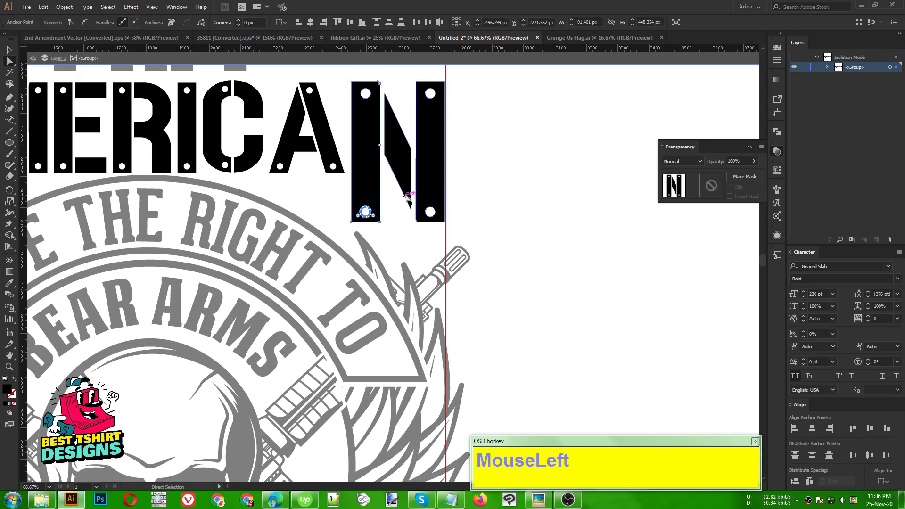
key("Down")
key("Down")
key("Down")
key("Down")
key("Down")
key("Down")
key("Down")
key("Down")
key("Down")
key("Down")
key("Down")
key("Down")
key("Down")
key("Down")
key("Down")
key("Down")
key("Down")
key("Down")
key("Down")
key("Down")
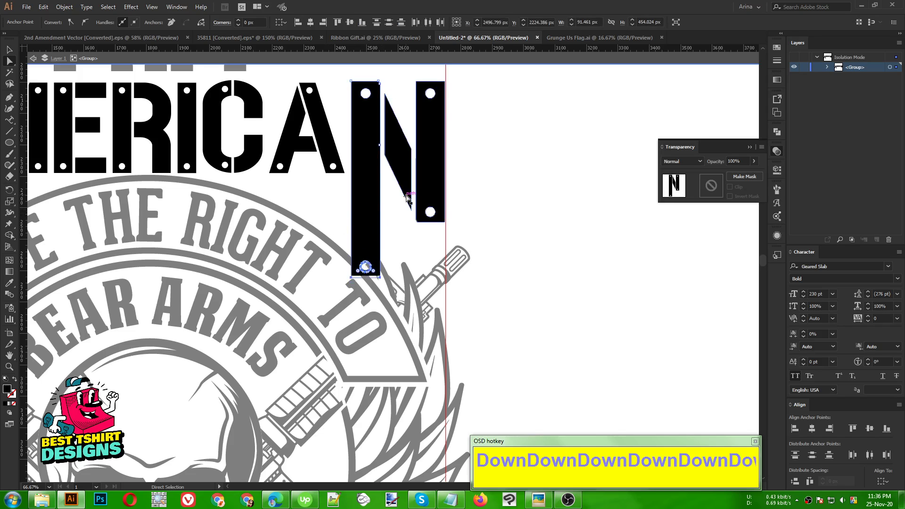
key("Down")
key("Down")
key("Down")
key("Down")
key("Down")
key("Down")
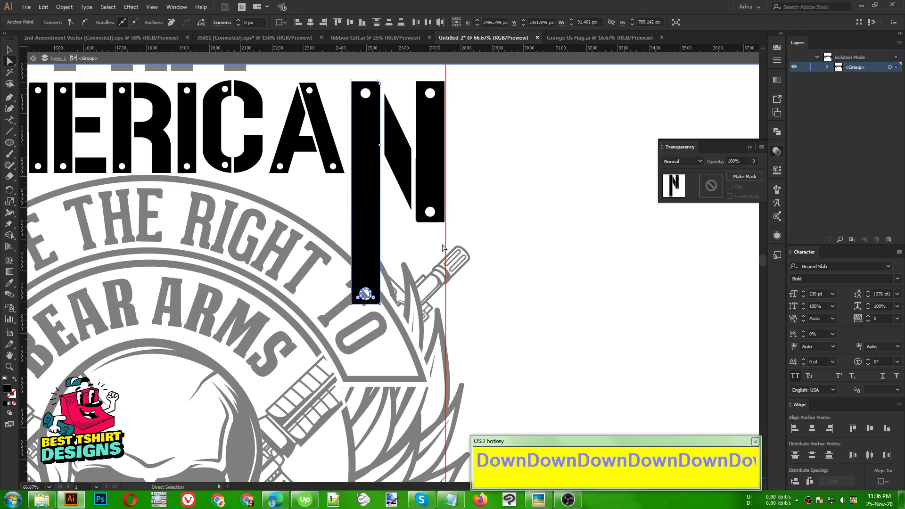
Stretch the lower end of the large N's right stem down to about 652 px tall and leave isolation mode.
left_click_drag(411, 231, 469, 201)
left_click(414, 223)
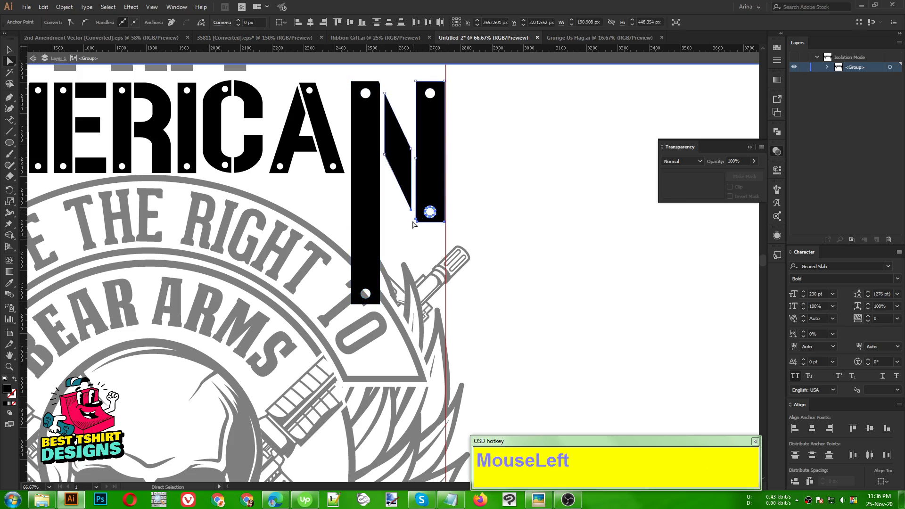
left_click_drag(413, 195, 452, 217)
key("ctrl+z")
scroll(450, 195, "up", 2)
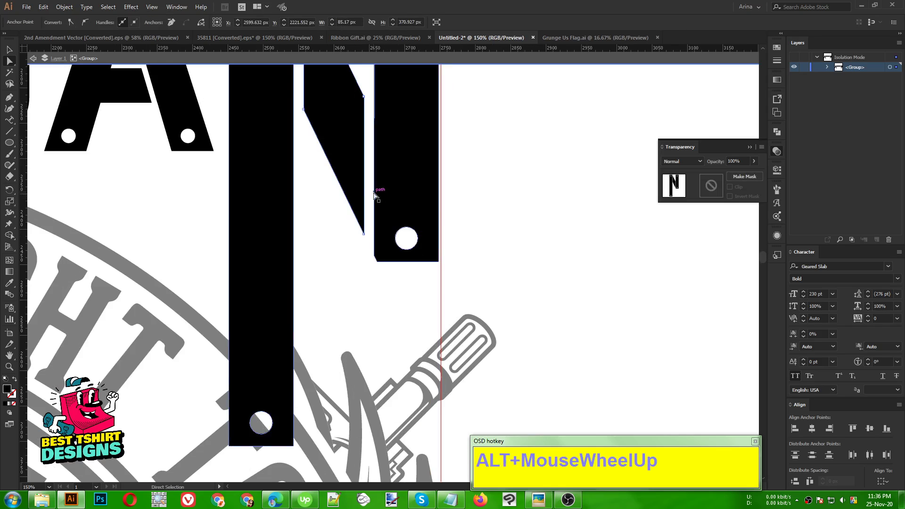
left_click_drag(373, 189, 467, 273)
scroll(410, 264, "down", 2, "alt")
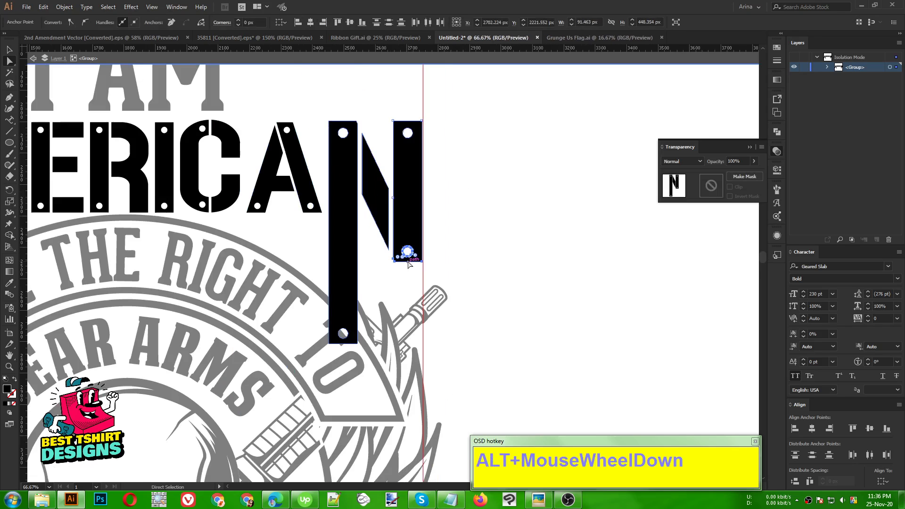
key("Down")
key("Down")
key("Down")
key("Down")
key("Down")
key("Down")
key("Down")
key("Down")
key("Down")
key("Down")
key("Down")
key("Down")
key("Down")
key("Down")
key("Down")
key("Down")
key("Down")
key("Down")
key("Down")
key("Down")
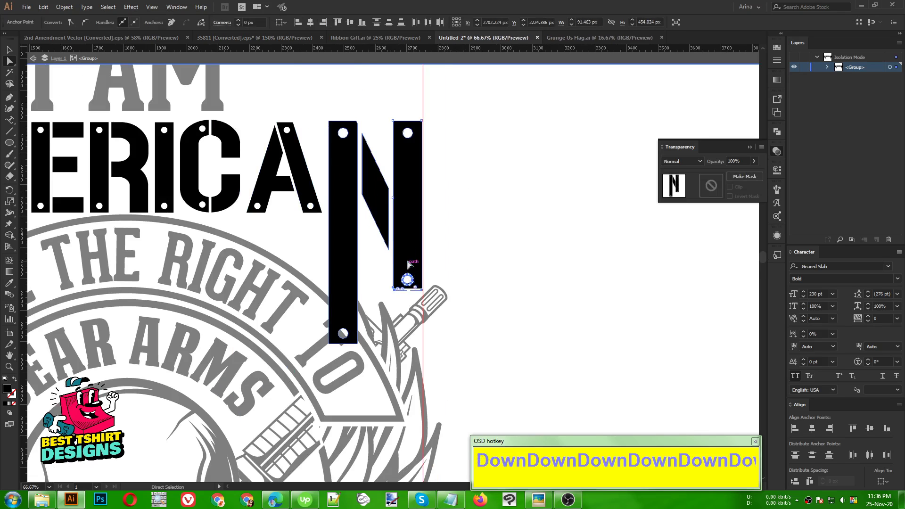
key("Down")
key("Down")
key("Down")
key("Down")
key("Down")
key("Down")
key("Down")
key("Down")
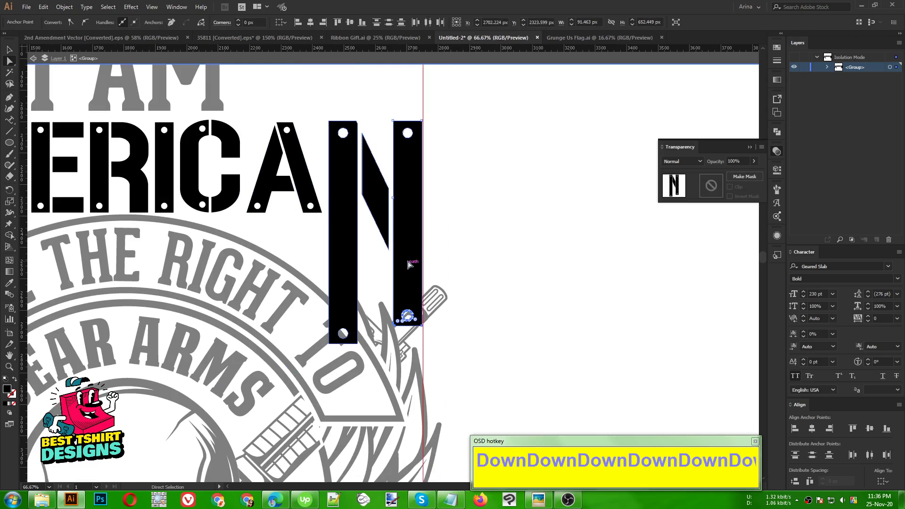
scroll(527, 261, "down", 1, "alt")
scroll(527, 261, "down", 1, "alt")
double_click(527, 261)
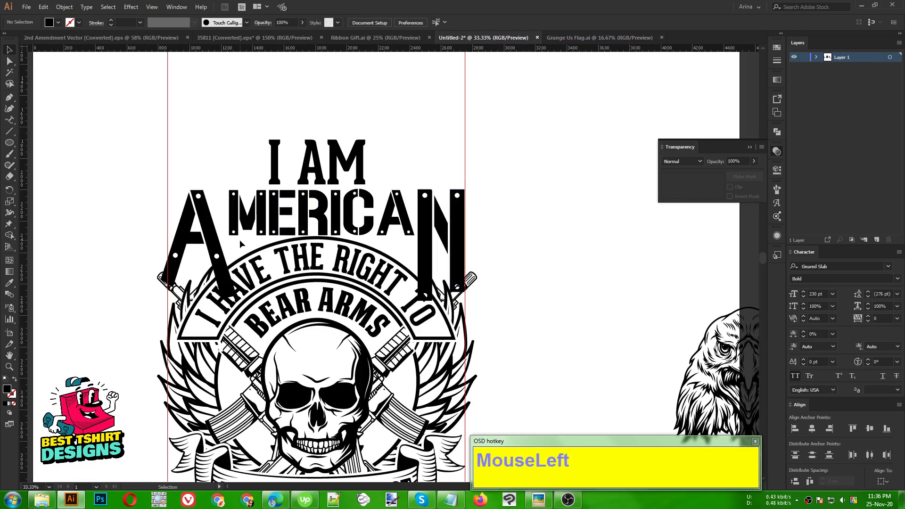
Copy the filled arch from the crossed rifles' opacity mask and return to the artwork.
left_click_drag(208, 282, 182, 295)
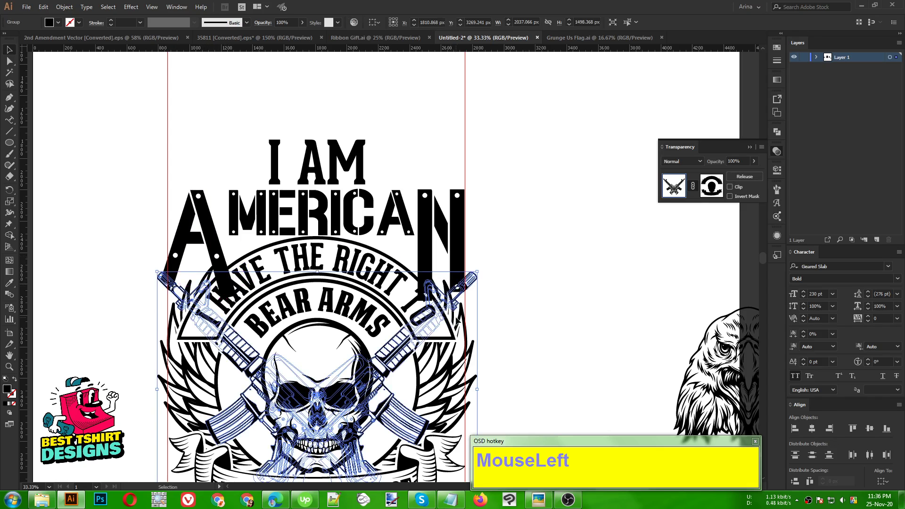
left_click(714, 188)
left_click(407, 292)
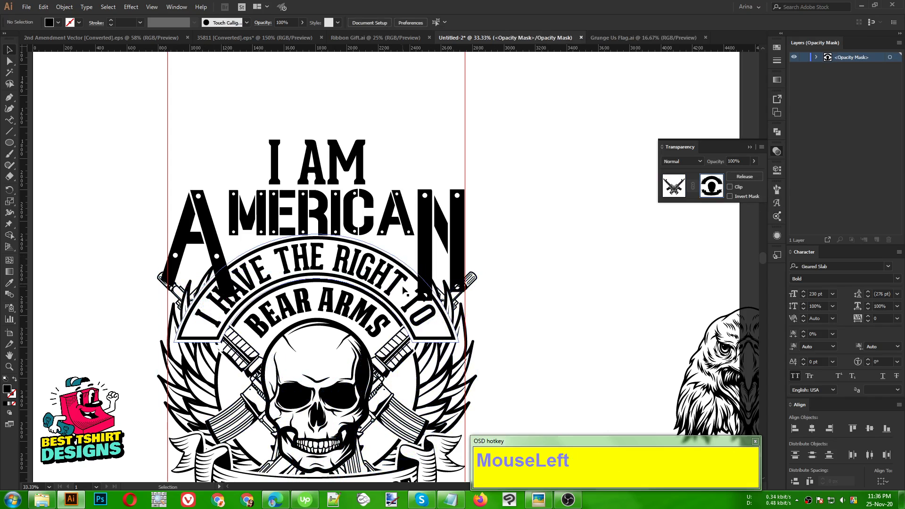
key("ctrl")
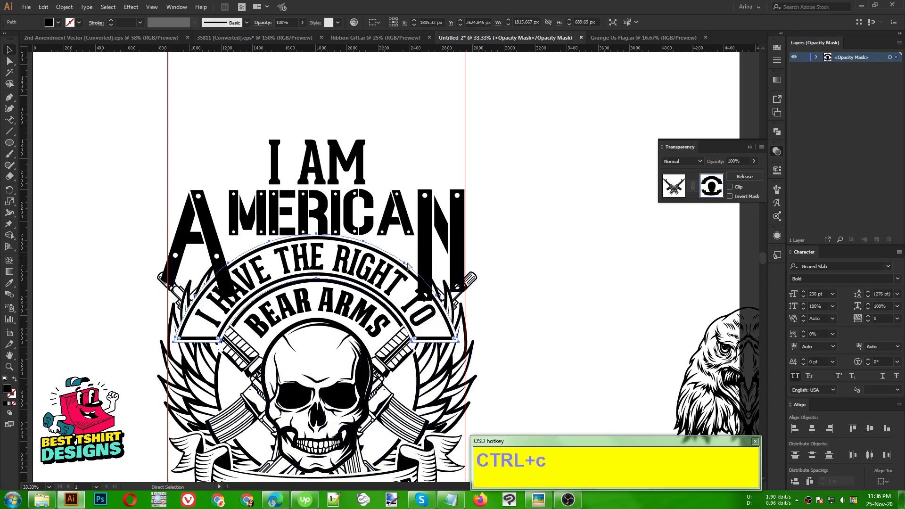
left_click(667, 189)
left_click(444, 247)
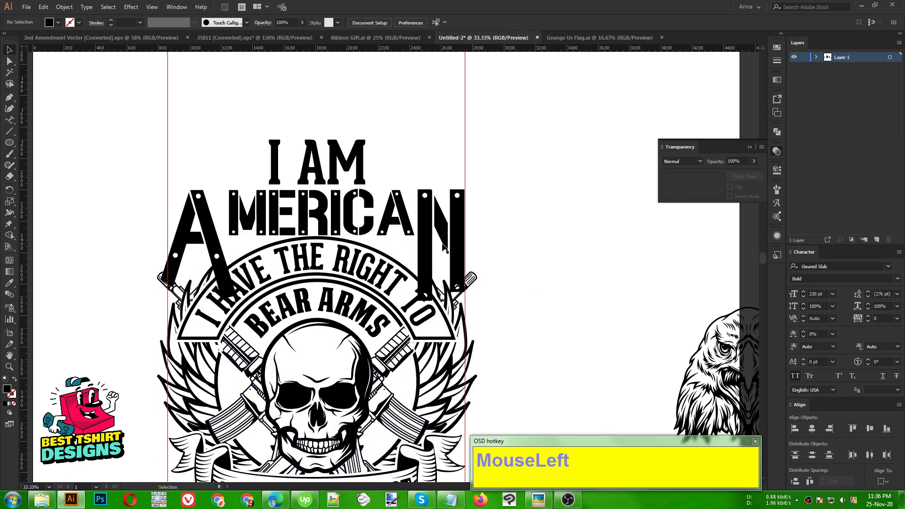
Add an opacity mask with Clip off to the AMERICAN lettering and paste the filled arch in place in it.
left_click(445, 248)
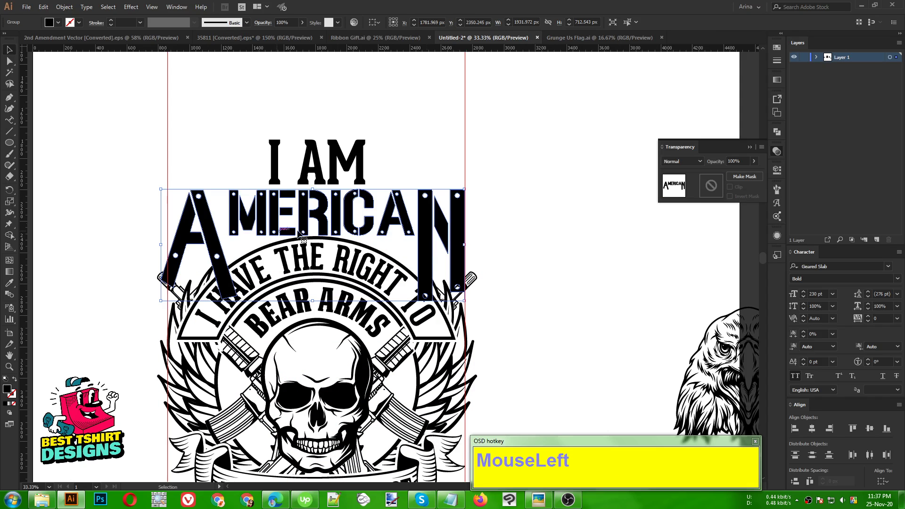
left_click(711, 188)
left_click(730, 187)
key("ctrl+f")
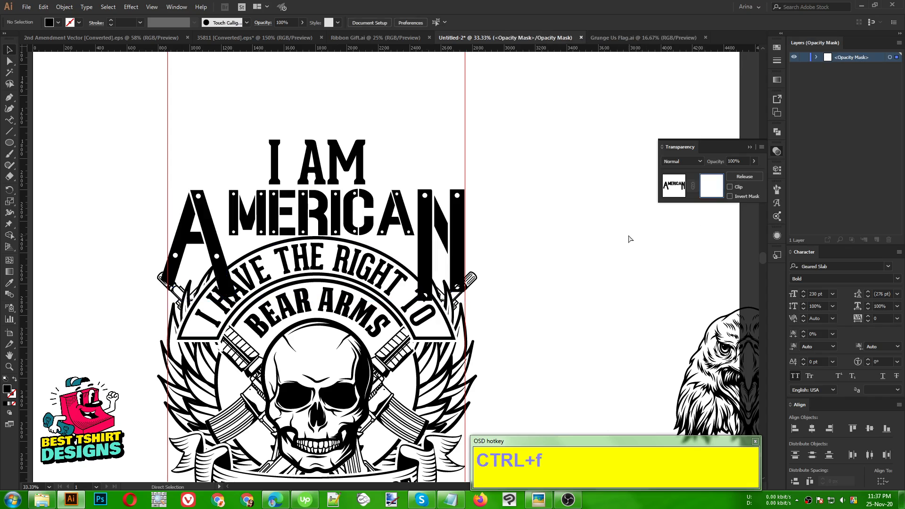
left_click(628, 235)
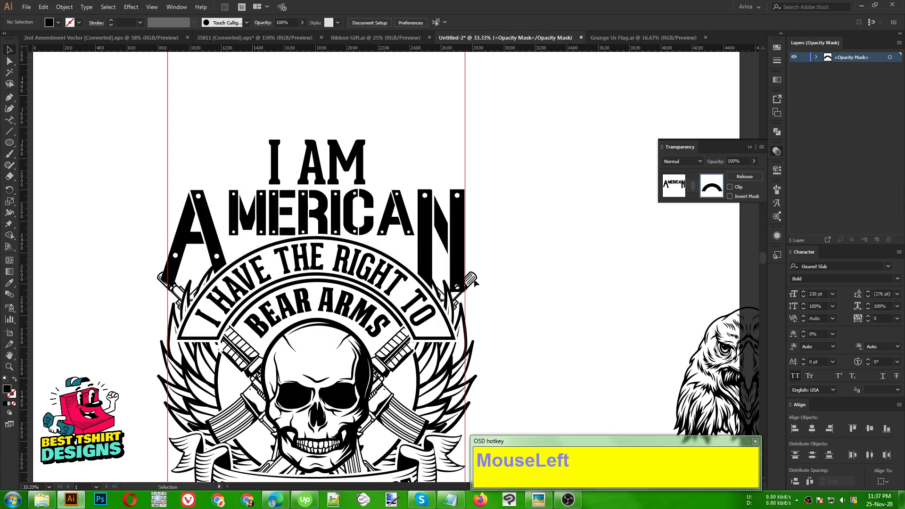
left_click(674, 186)
Create an outward offset path around the crossed rifles with Miter joins and miter limit 4, and cut the offset shapes.
left_click_drag(612, 243, 476, 278)
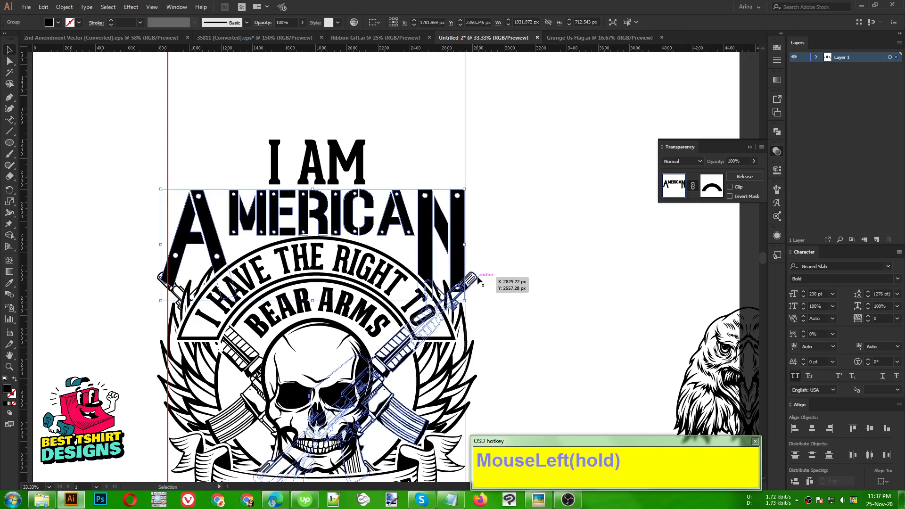
left_click(62, 7)
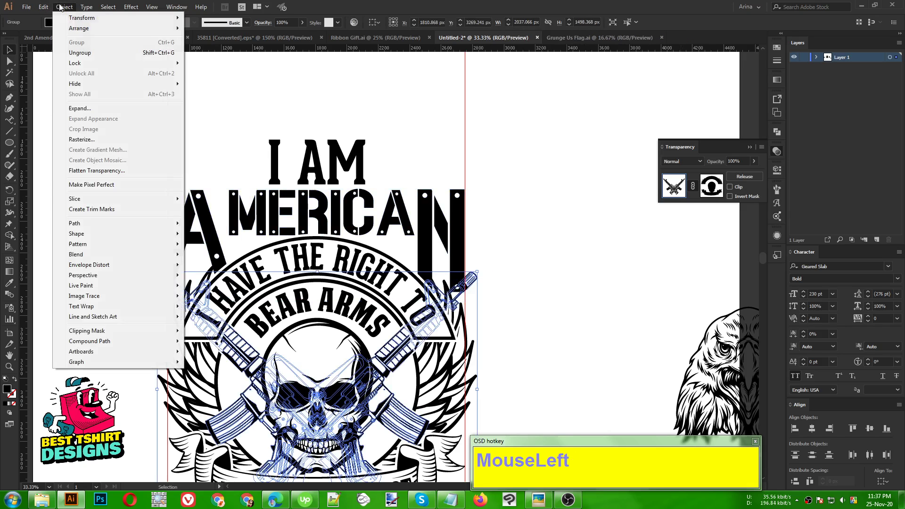
mouse_move(75, 223)
left_click(207, 262)
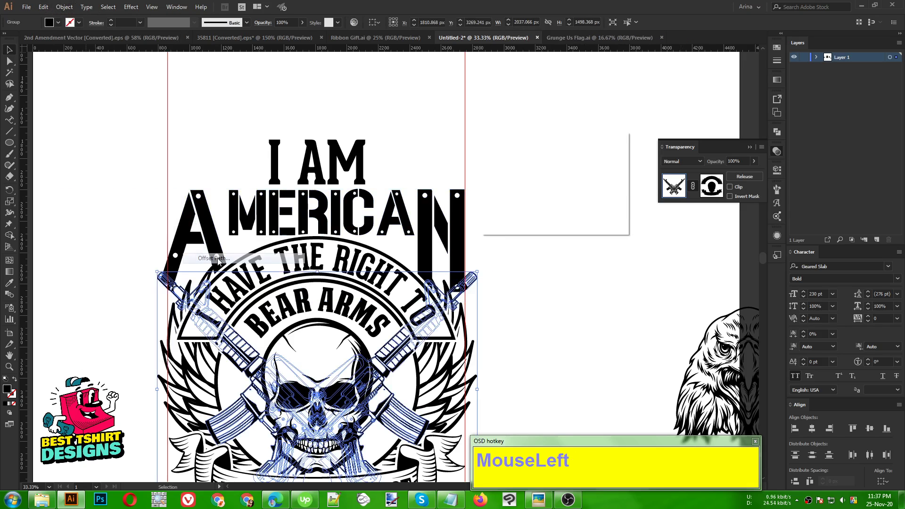
left_click(517, 210)
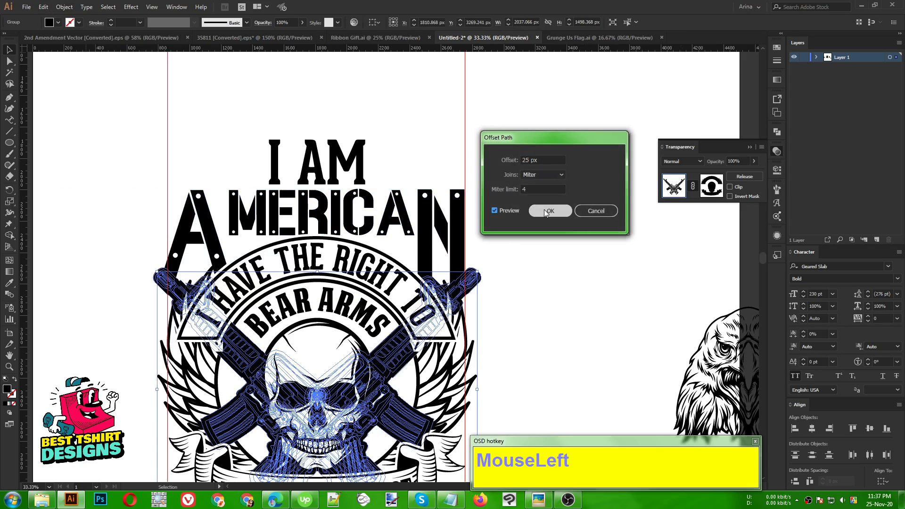
scroll(542, 160, "down", 1, "shift")
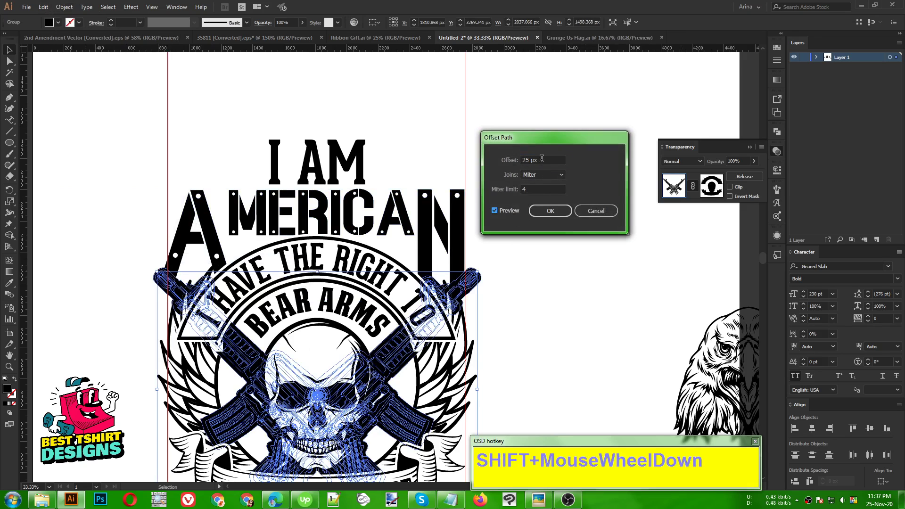
left_click(550, 211)
key("ctrl+x")
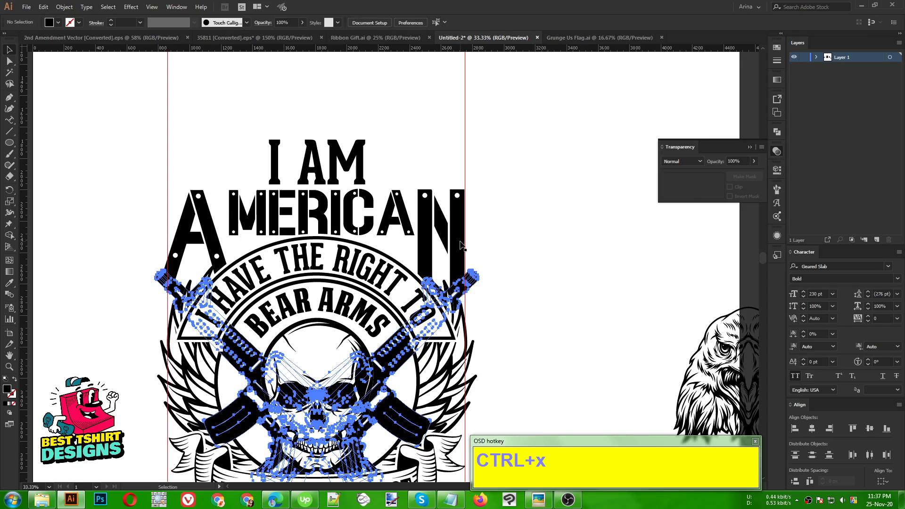
Paste the rifle offset shapes in place in the AMERICAN lettering's opacity mask and combine them with Pathfinder.
left_click(461, 243)
left_click(715, 184)
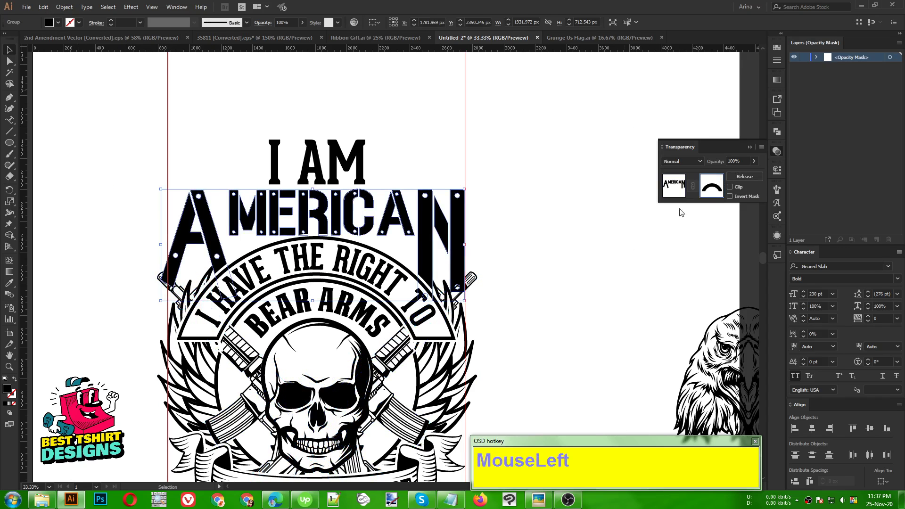
key("ctrl+f")
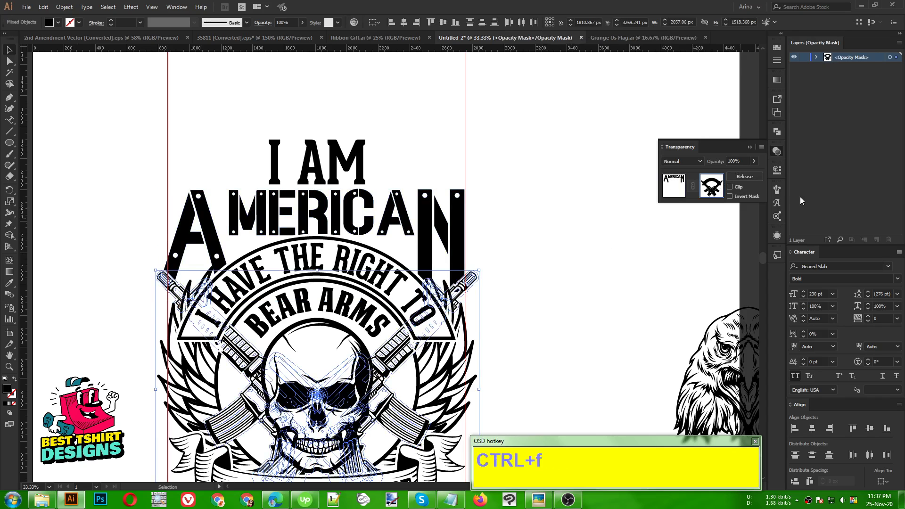
left_click(778, 133)
left_click(706, 177)
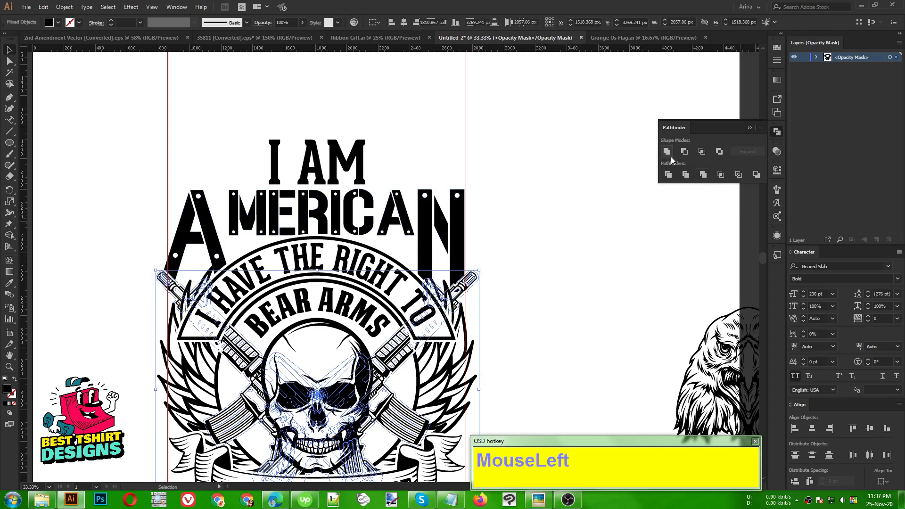
left_click(554, 271)
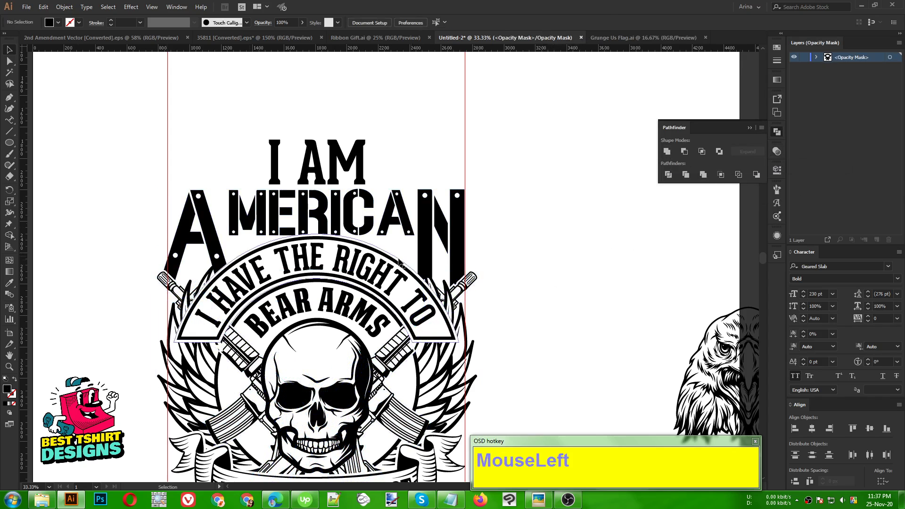
Exit the AMERICAN lettering's opacity mask and deselect the lettering in the full design.
scroll(153, 255, "up", 1, "alt")
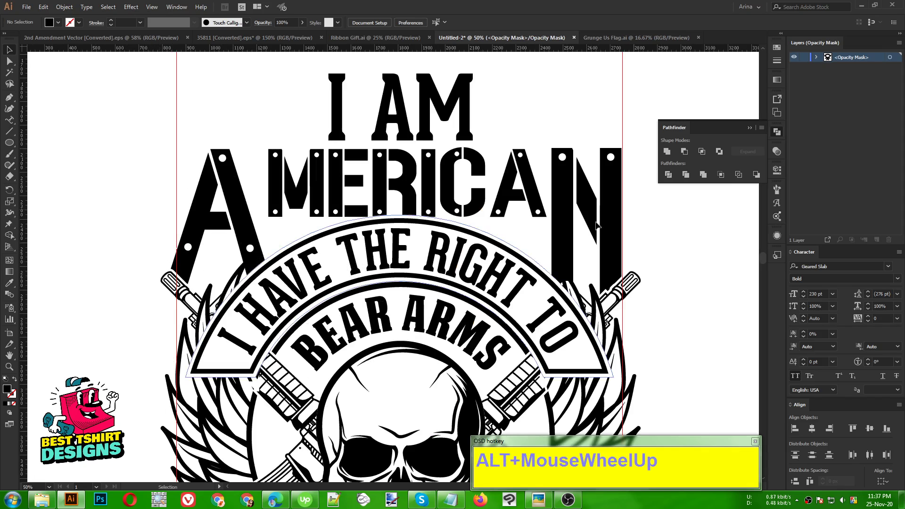
left_click(777, 151)
left_click(670, 182)
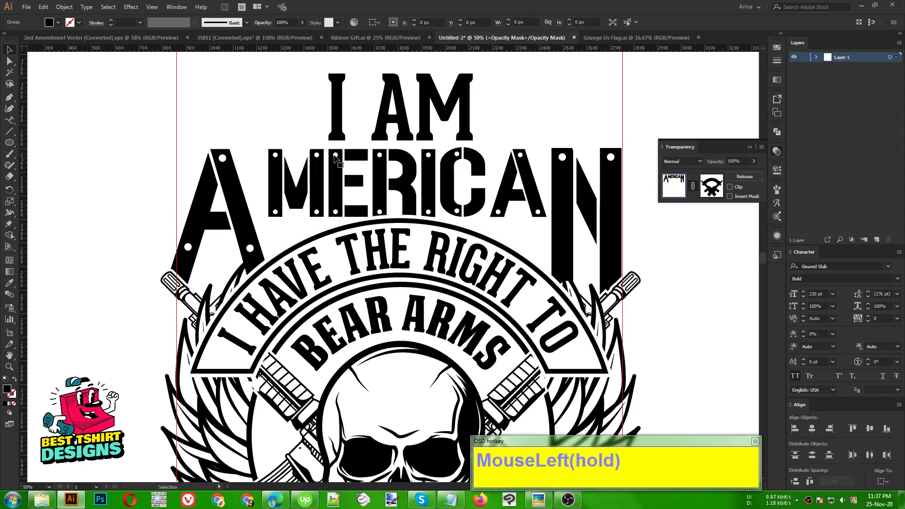
scroll(234, 160, "down", 1, "alt")
left_click(526, 227)
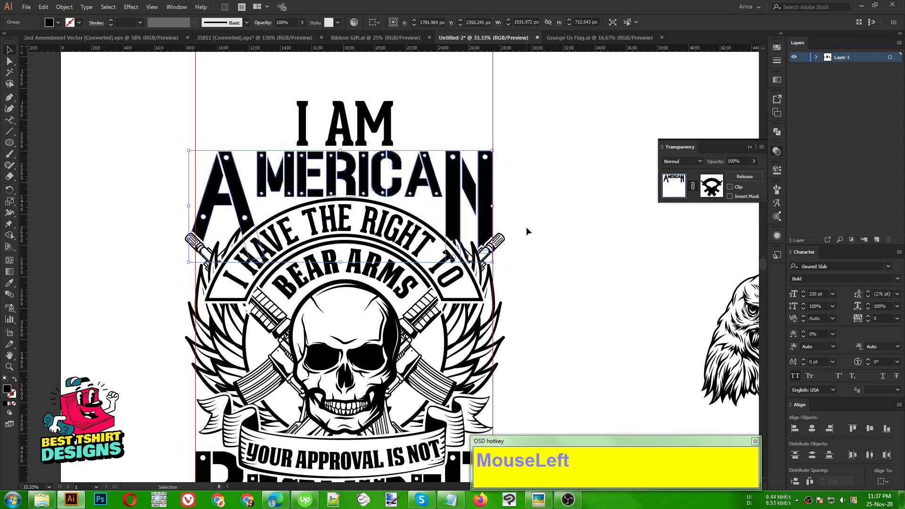
scroll(288, 195, "down", 1, "alt")
left_click(496, 199)
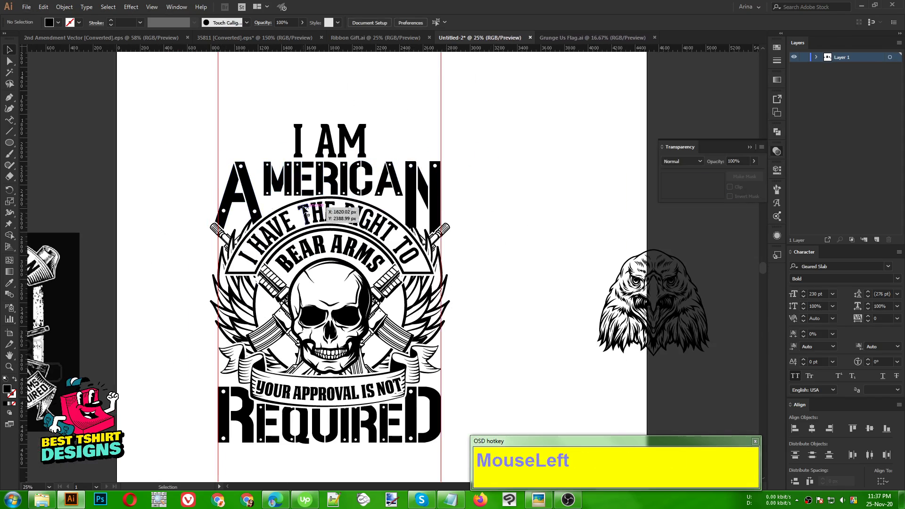
Draw a filled black wedge with the Pen tool between the guide and the slanted outer edge of the first A in AMERICAN.
scroll(225, 190, "up", 1, "alt")
scroll(225, 185, "up", 1, "alt")
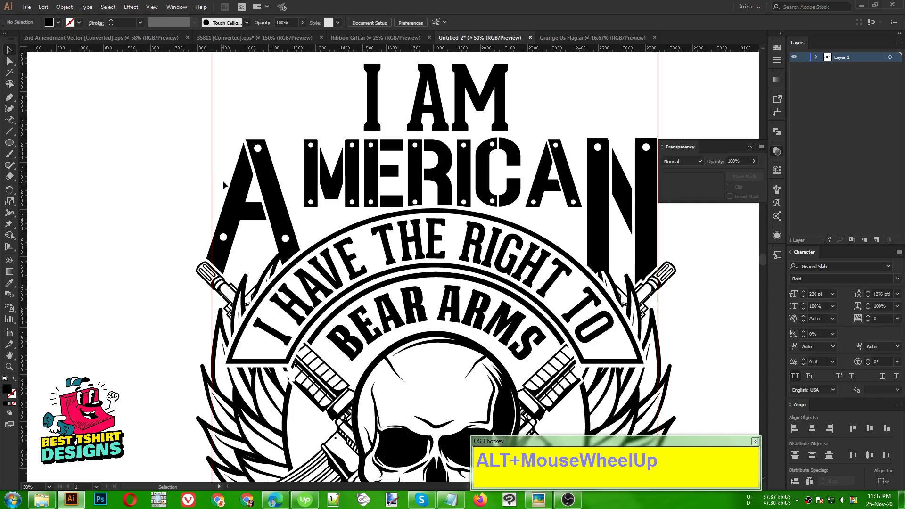
scroll(217, 187, "up", 2)
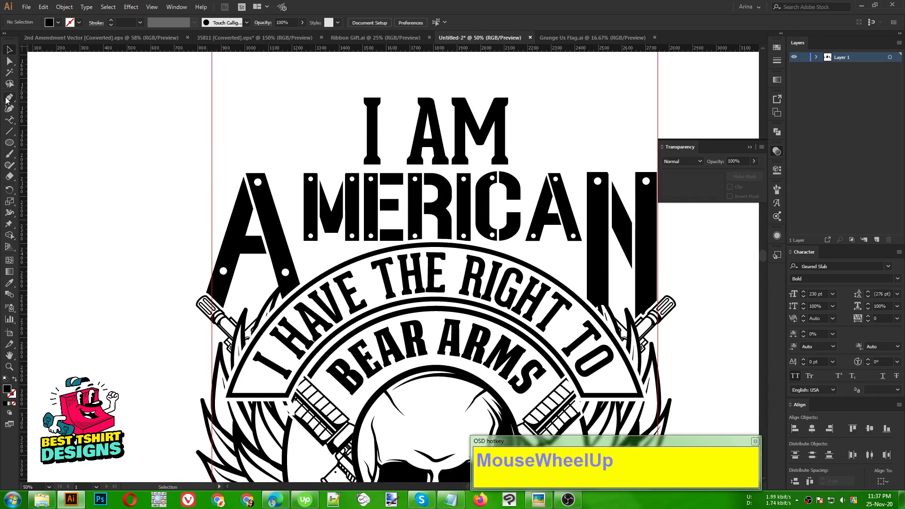
left_click(7, 97)
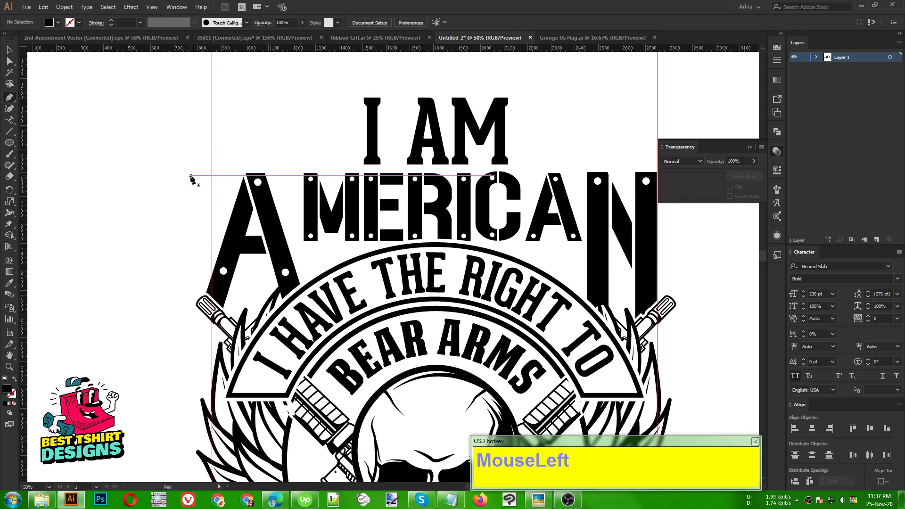
left_click(212, 273)
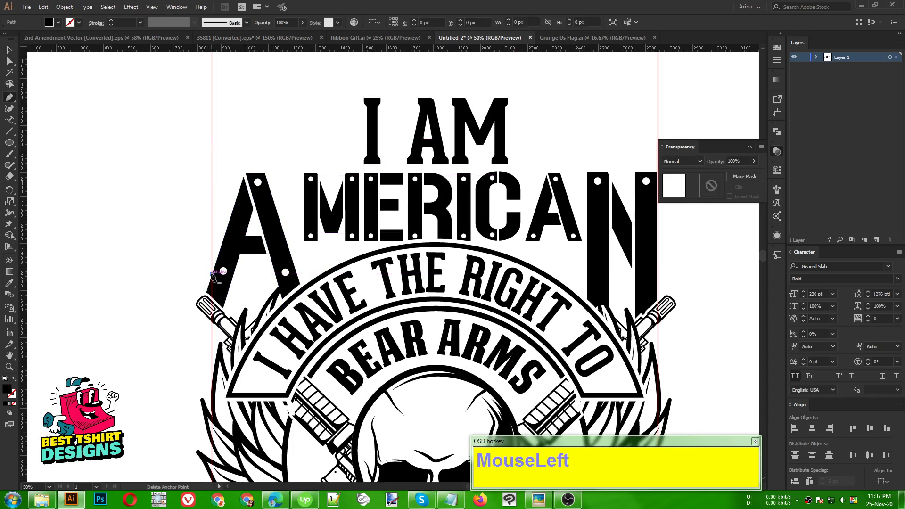
left_click(212, 173)
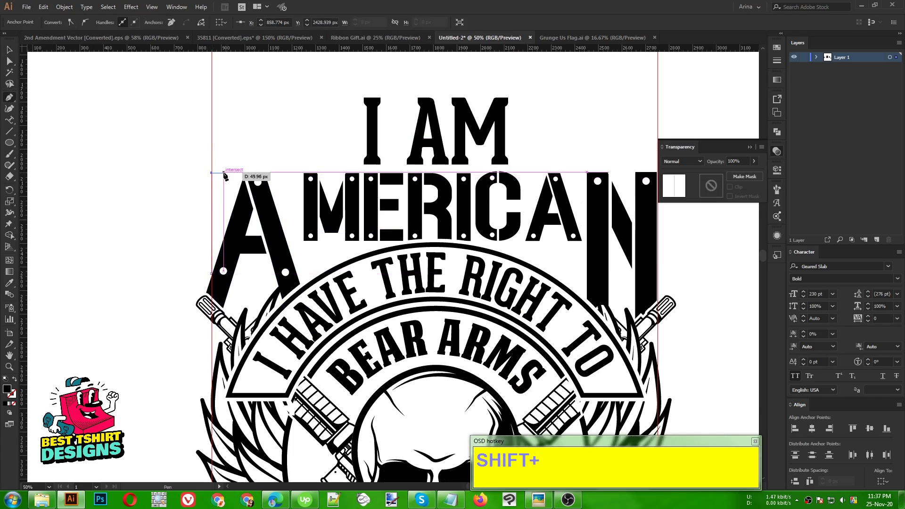
left_click(242, 173)
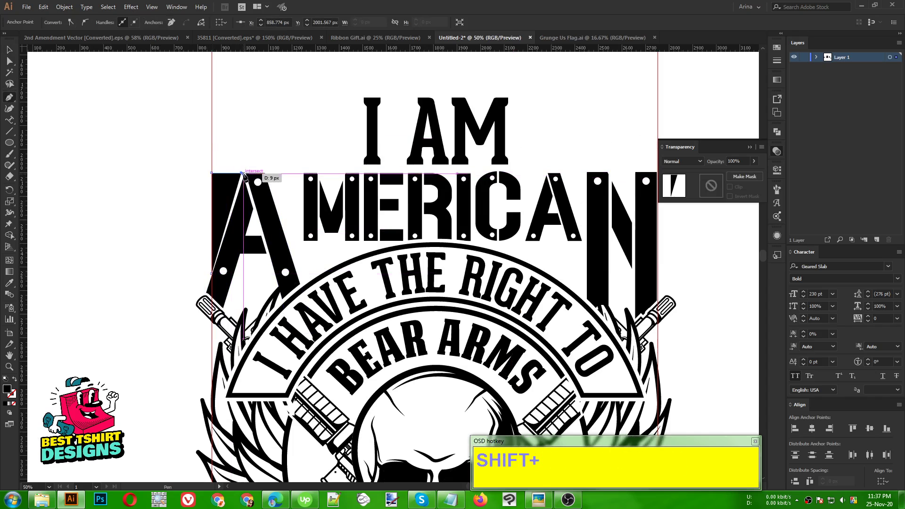
left_click(244, 180)
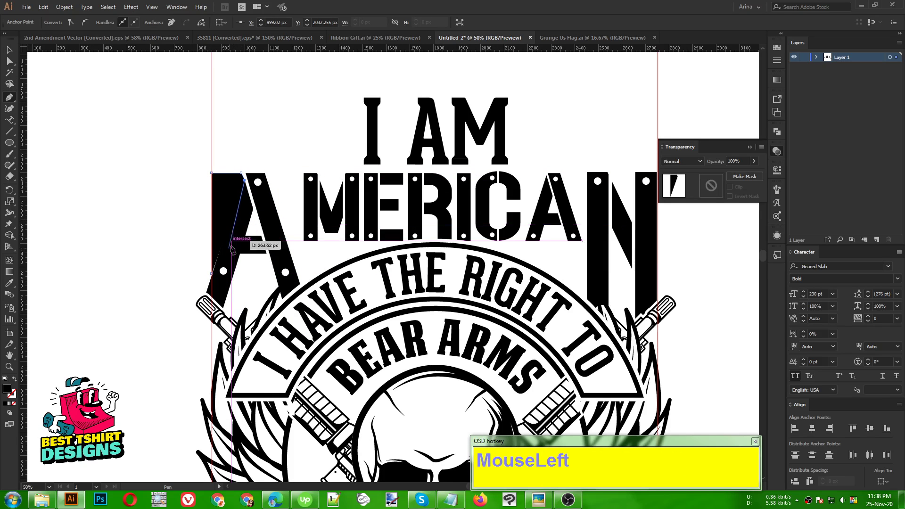
left_click(216, 280)
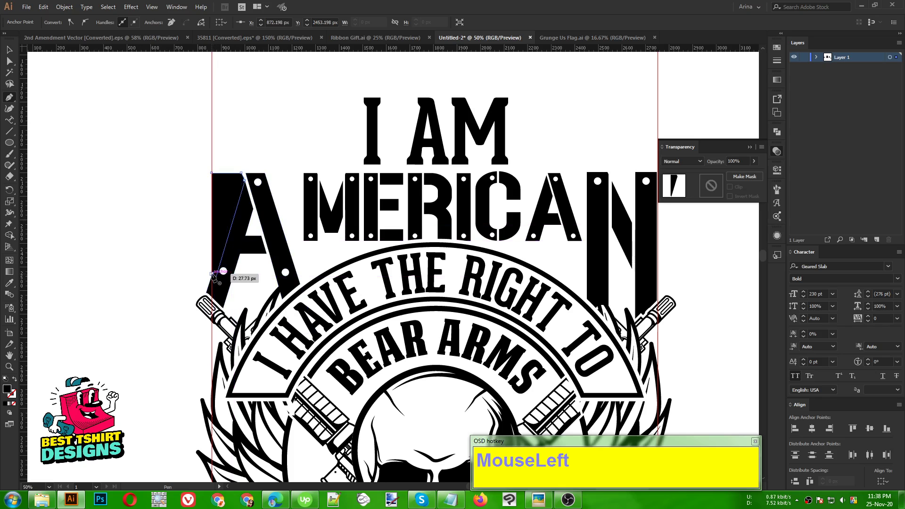
key("v")
left_click(153, 226)
Erase the part of the AMERICAN lettering's first A that extends outside the guide with a rectangular Eraser area.
scroll(153, 227, "down", 1, "alt")
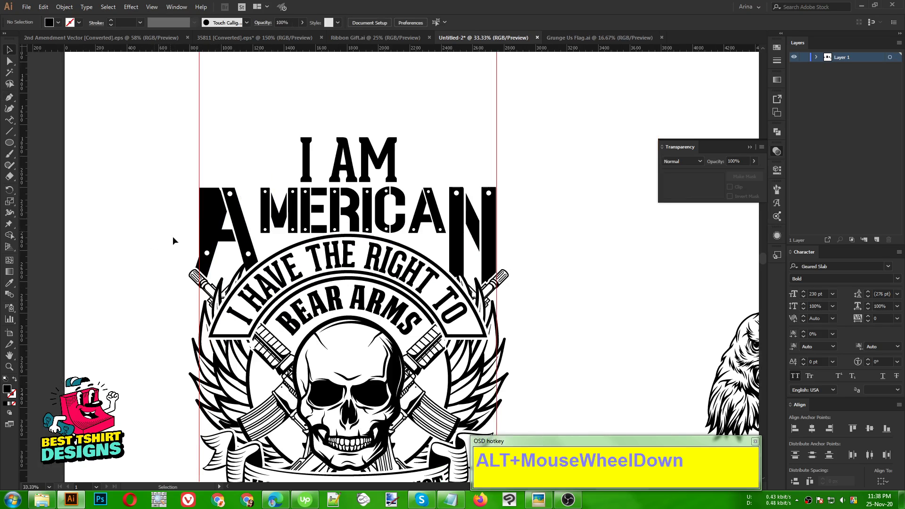
left_click(185, 236)
scroll(191, 236, "up", 1, "alt")
left_click(224, 229)
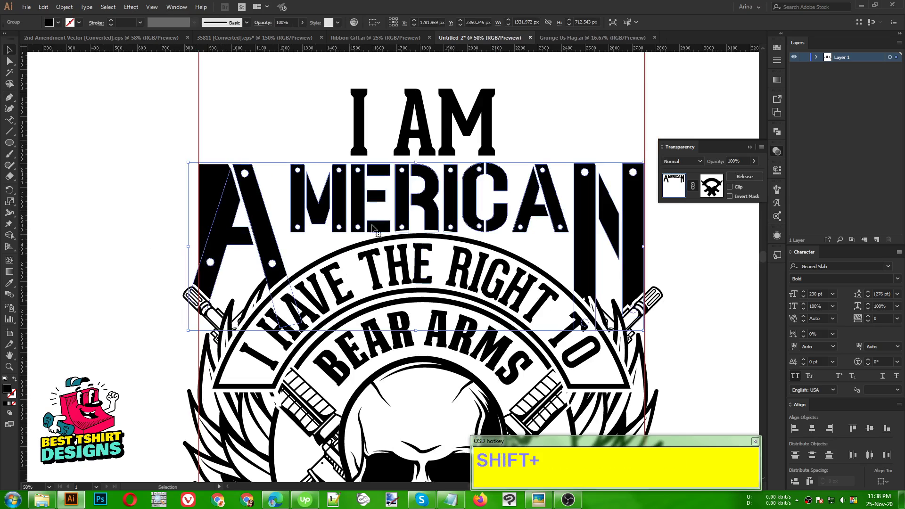
key("shift+e")
left_click_drag(149, 124, 198, 375)
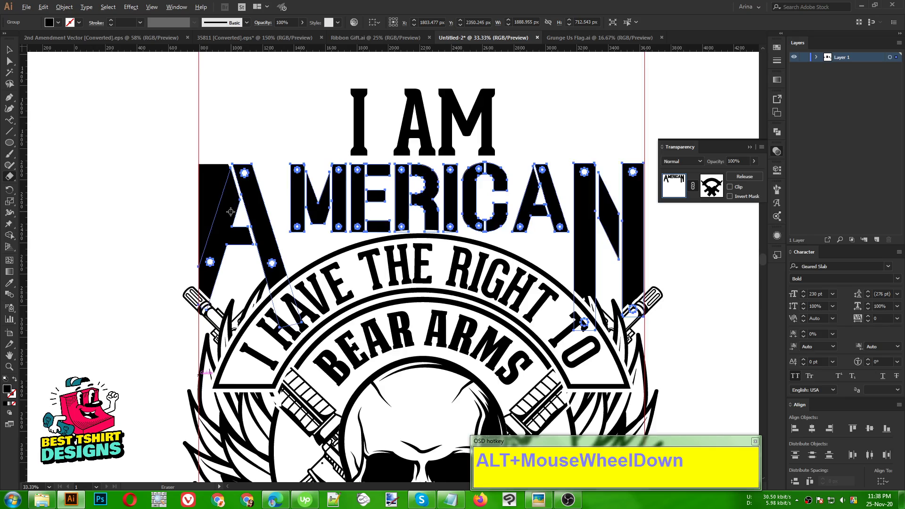
scroll(235, 212, "down", 1)
key("v")
left_click(577, 270)
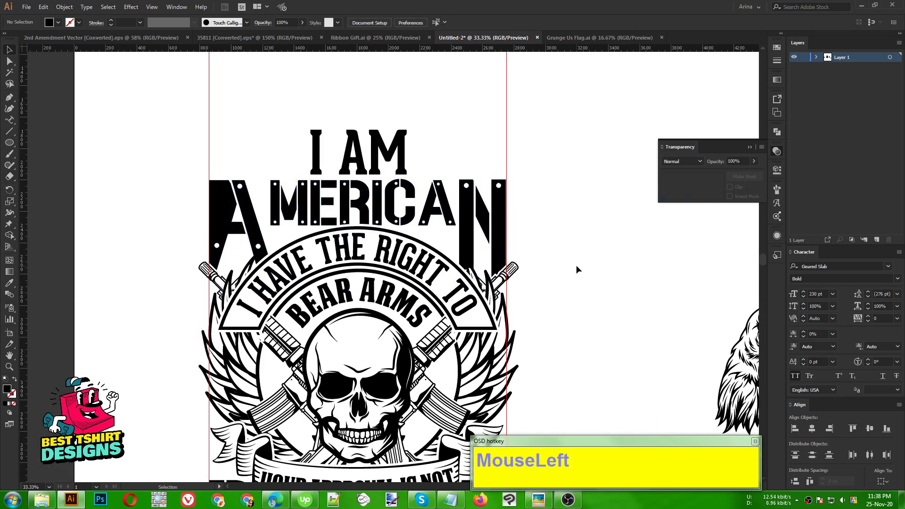
Delete the black wedge beside the first A of AMERICAN.
scroll(562, 241, "down", 1)
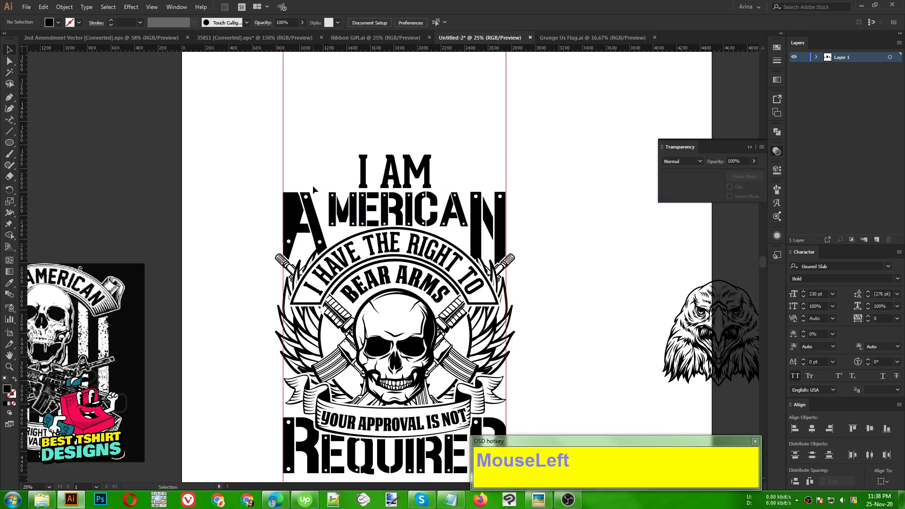
left_click_drag(313, 187, 295, 216)
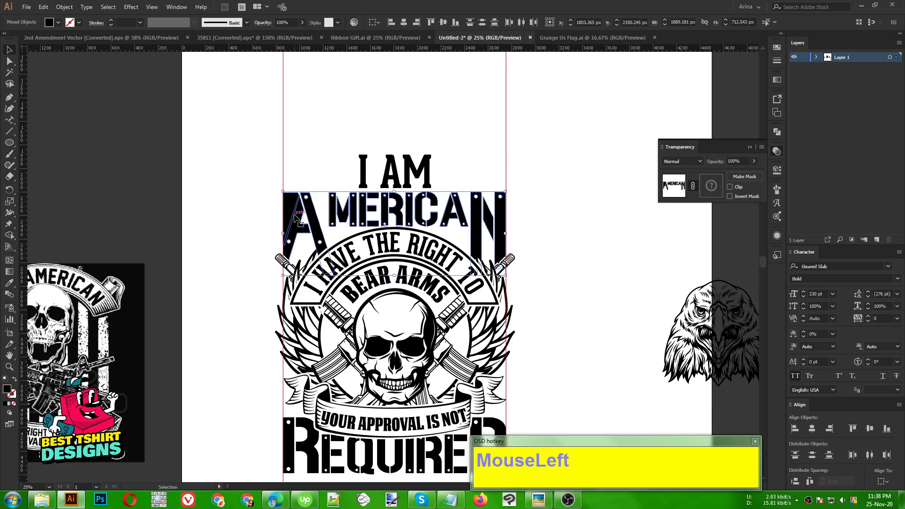
left_click(316, 205)
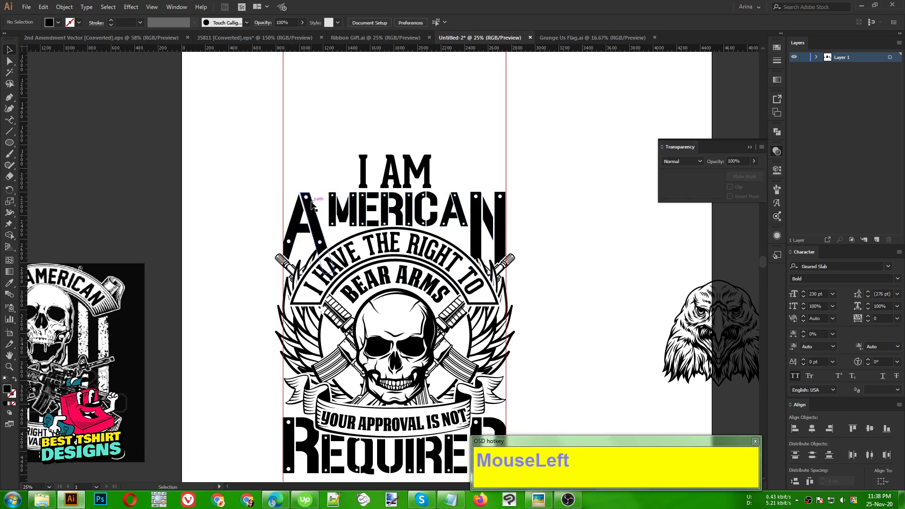
Isolate the AMERICAN lettering group and delete its first A.
double_click(311, 205)
scroll(311, 206, "up", 2)
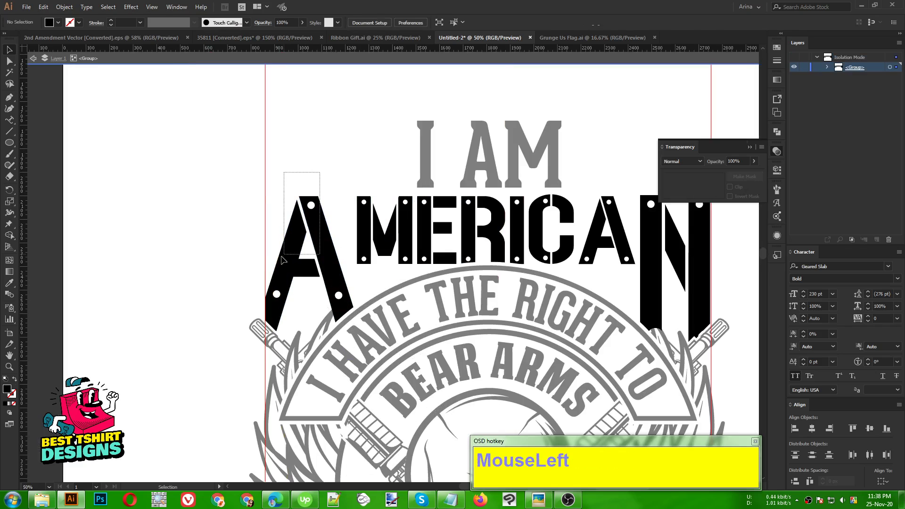
left_click_drag(281, 257, 282, 257)
key("Delete")
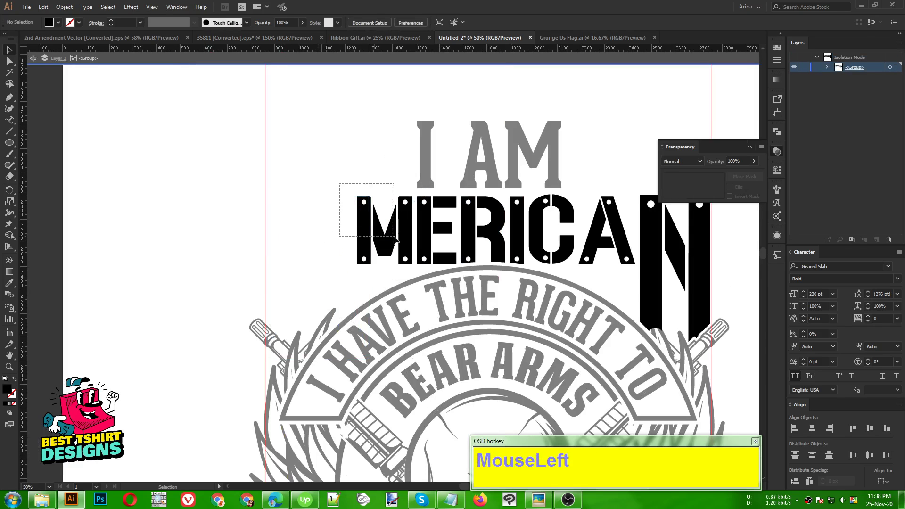
Place a copy of the M in the first letter's spot and enlarge it out to the guide, about 355 by 436 px.
left_click_drag(395, 239, 342, 238)
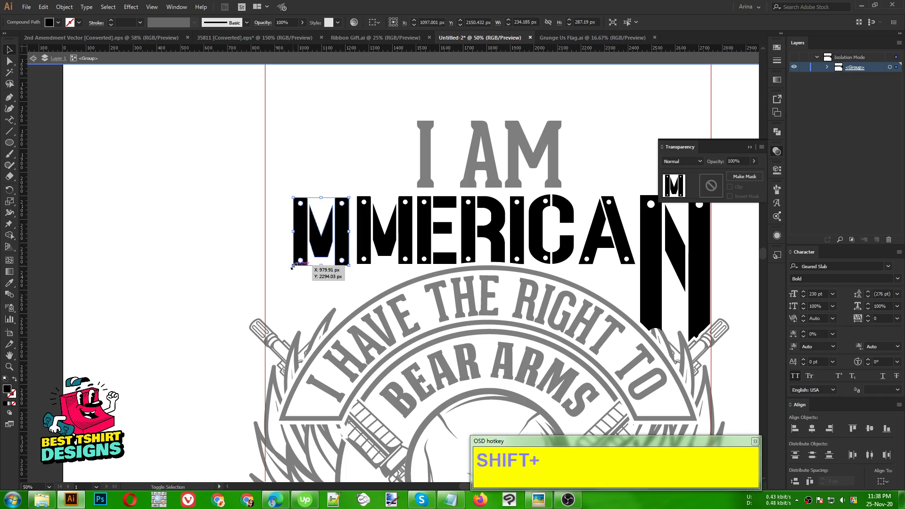
left_click_drag(292, 266, 301, 315)
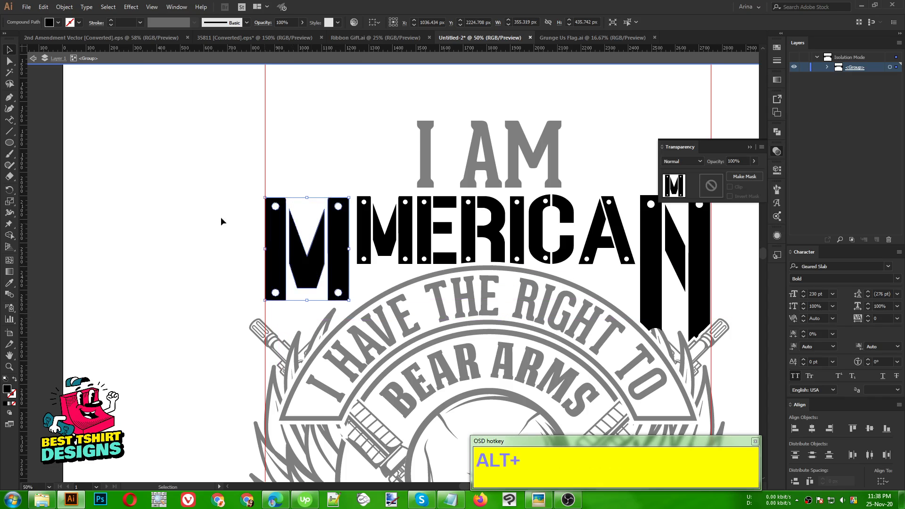
scroll(221, 217, "down", 1)
scroll(229, 228, "up", 1)
left_click(251, 231)
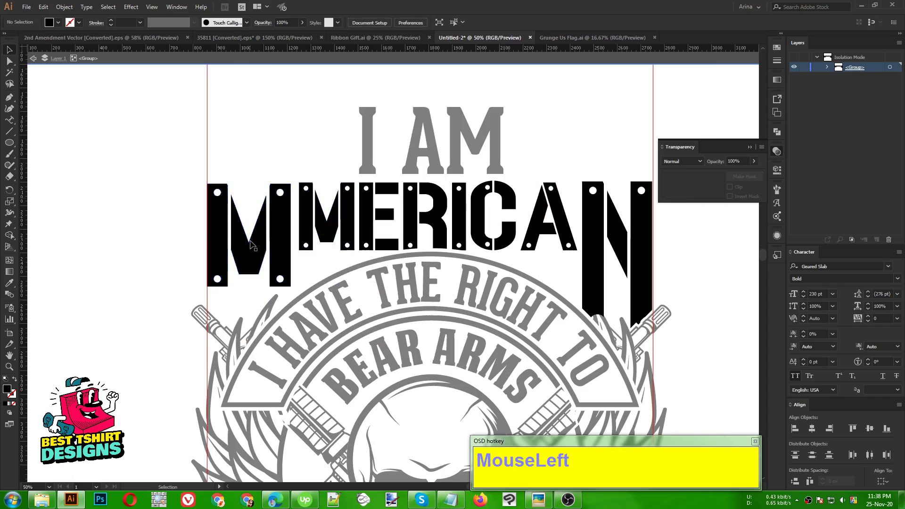
Isolate the enlarged M's compound path and delete its V-shaped middle piece, keeping the two uprights.
left_click(250, 241)
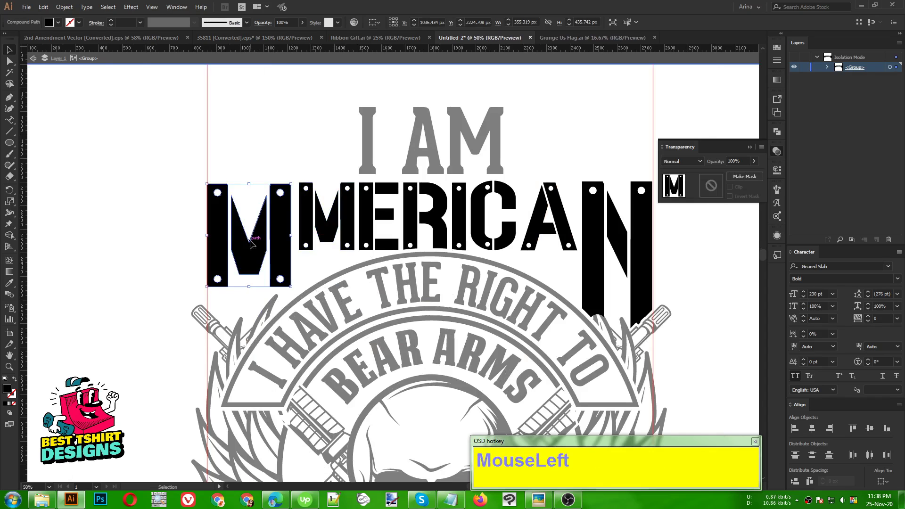
double_click(250, 241)
left_click(251, 241)
key("Delete")
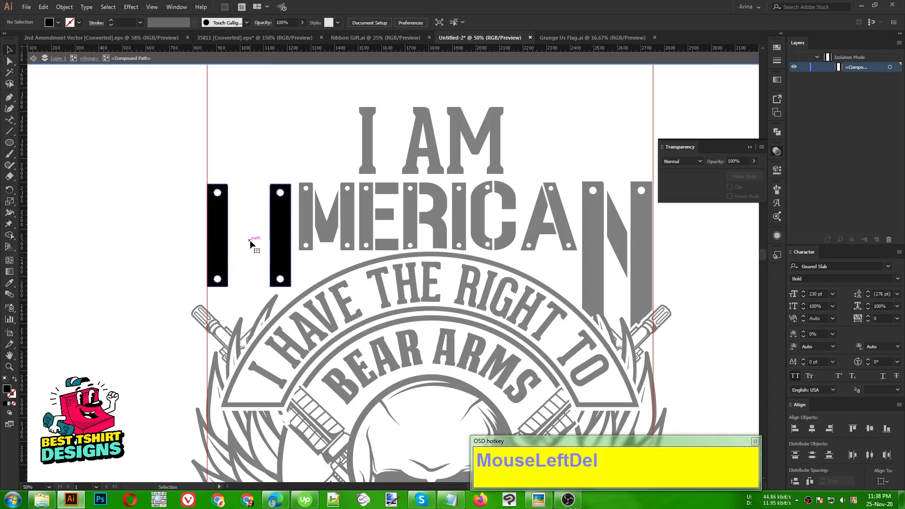
Draw a black rectangle about 83 px high between the tops of the two uprights and widen it to 196 px, overlapping both.
scroll(235, 225, "up", 1)
left_click(9, 144)
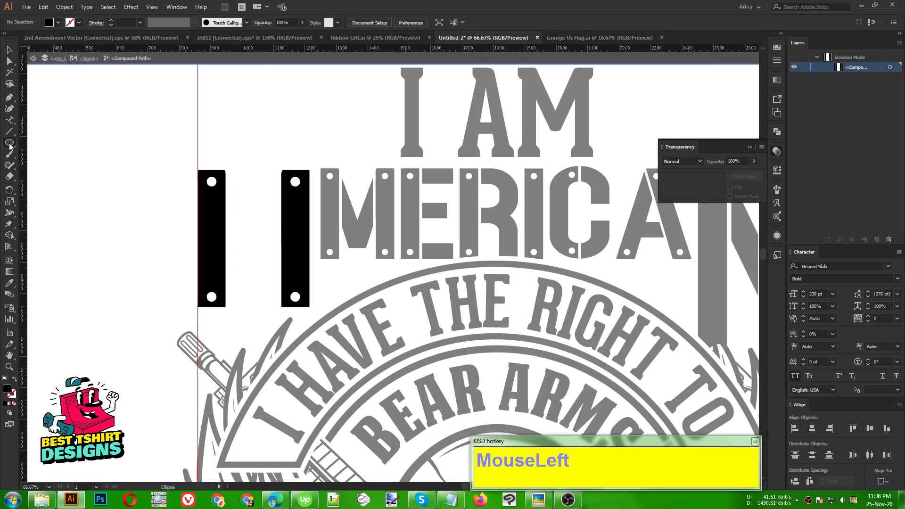
left_click(52, 143)
scroll(213, 243, "up", 1)
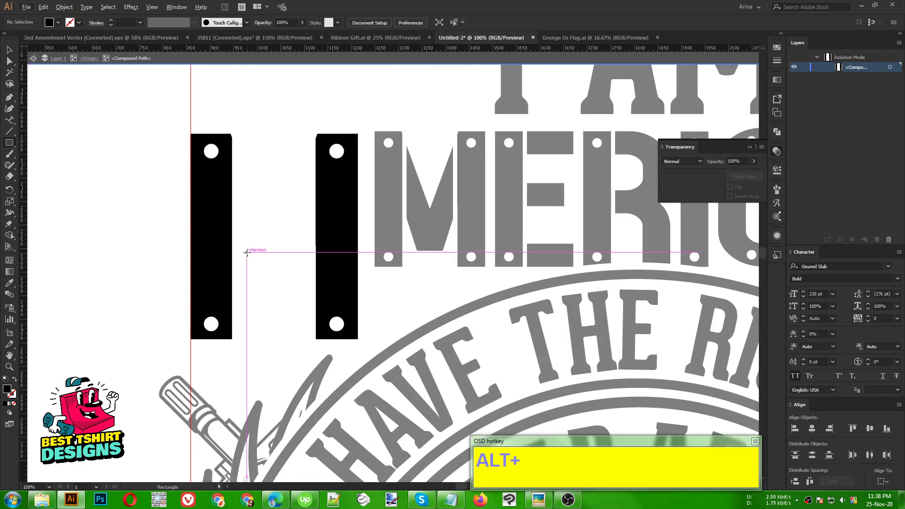
left_click(236, 274)
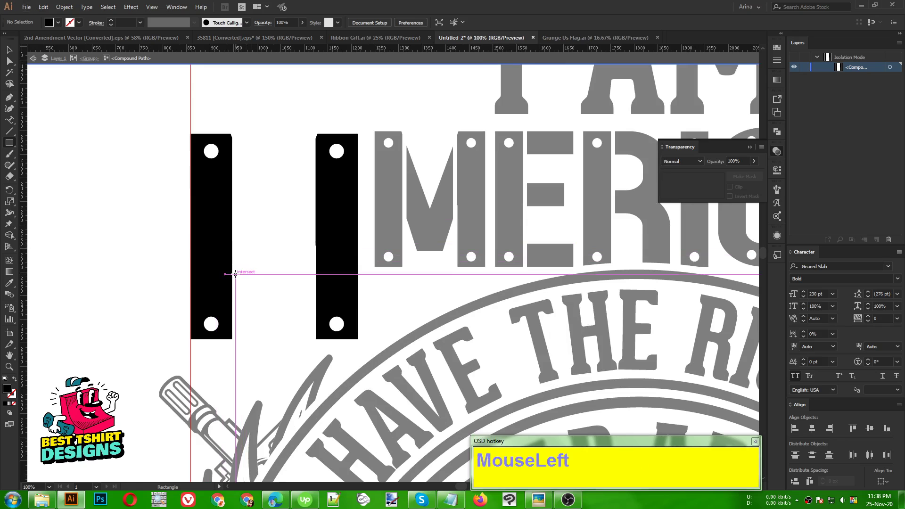
left_click_drag(235, 274, 274, 139)
key("v")
scroll(278, 160, "up", 2)
left_click(271, 142, "shift")
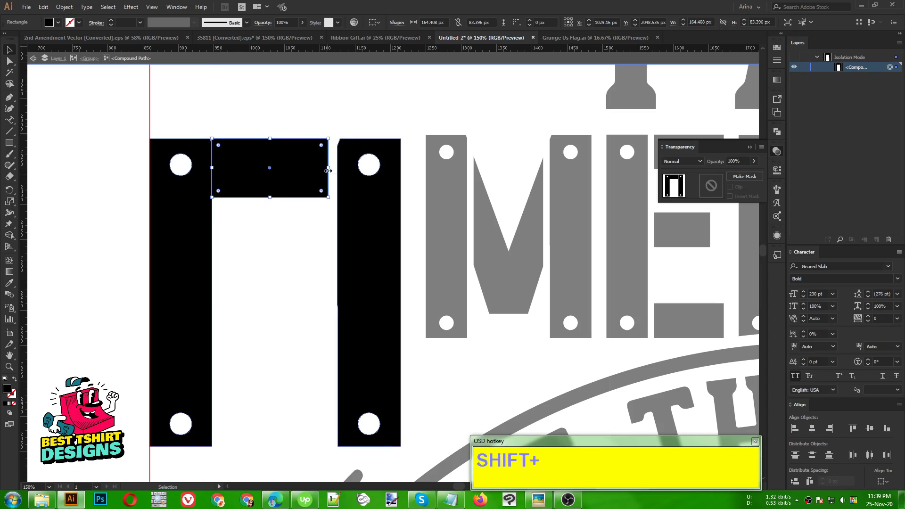
left_click_drag(328, 168, 343, 168)
left_click_drag(208, 167, 204, 168)
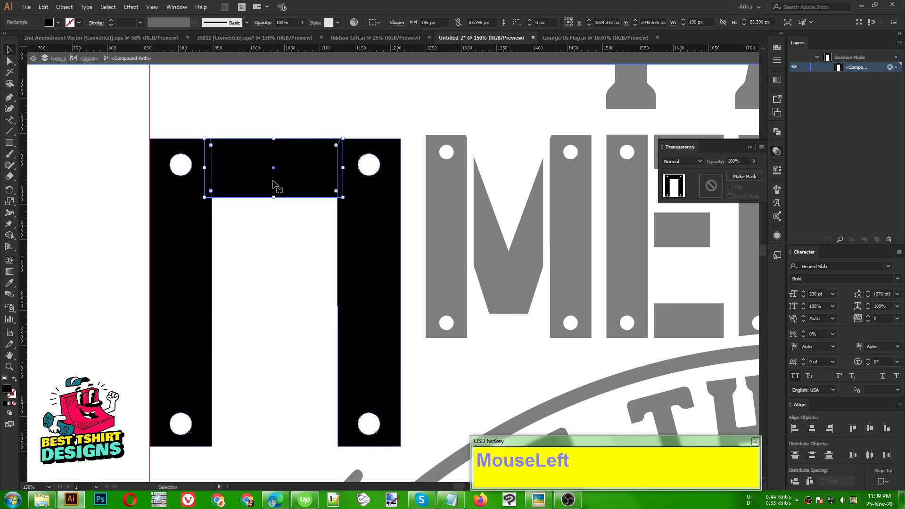
Duplicate the top bar straight down between the uprights as the crossbar of a squared letter A.
scroll(274, 175, "down", 1)
left_click_drag(272, 174, 274, 304)
left_click(271, 255)
scroll(268, 247, "down", 2)
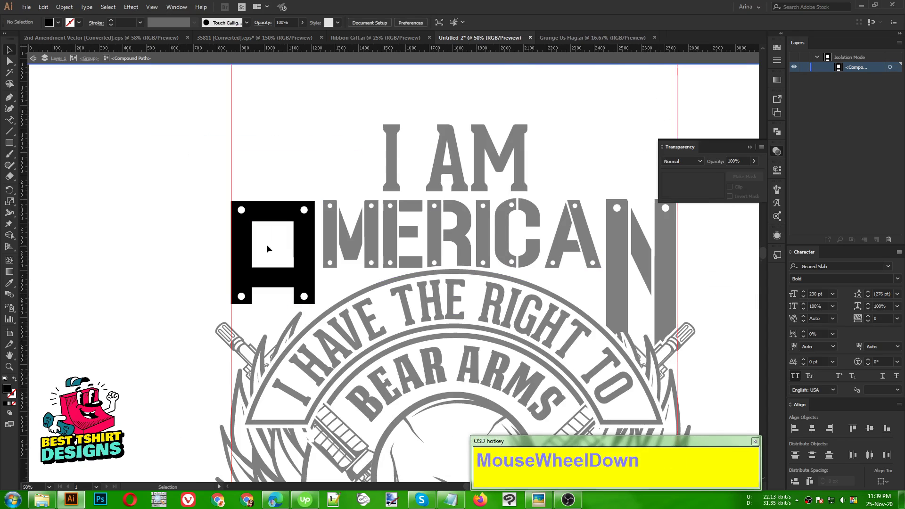
Extend the lower ends of both uprights and their rivet holes straight down, making the squared A about 912 px tall.
scroll(267, 244, "down", 1)
key("a")
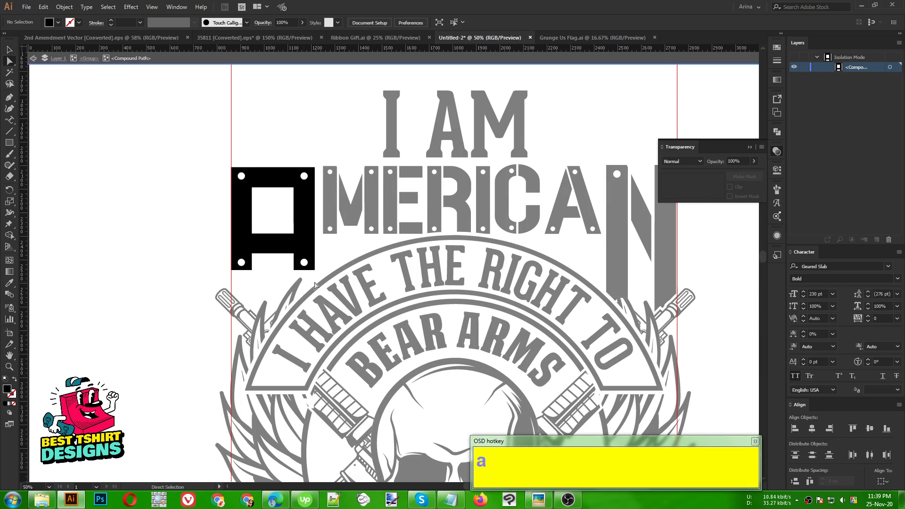
left_click_drag(337, 284, 198, 258)
key("Down")
key("Down")
key("Down")
key("Down")
key("Down")
key("Down")
key("Down")
key("Down")
key("Down")
key("Down")
key("Down")
key("Down")
key("Down")
key("Down")
key("Down")
key("Down")
key("Down")
key("Down")
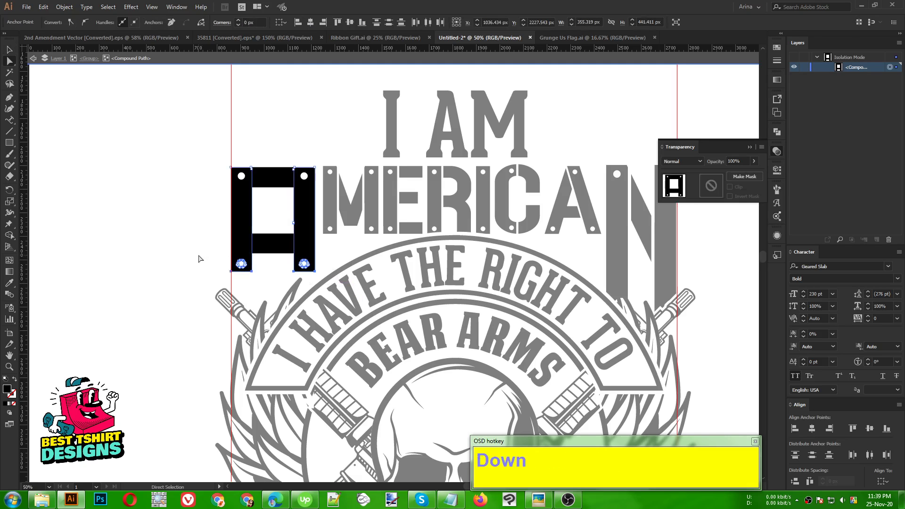
key("Down")
key("Down")
key("Down")
key("Down")
key("Down")
key("Down")
key("Down")
key("Down")
key("Down")
key("Down")
key("Down")
key("Down")
key("Down")
key("Down")
key("Down")
key("Down")
key("Down")
key("Down")
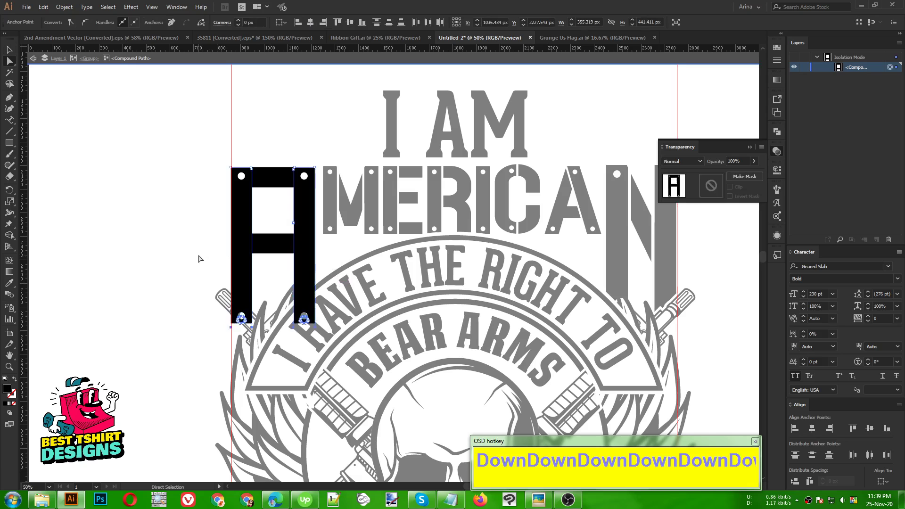
key("Down")
key("Down")
key("Down")
key("Down")
key("Down")
key("Down")
key("Down")
key("Down")
key("Down")
key("Down")
key("Down")
key("Down")
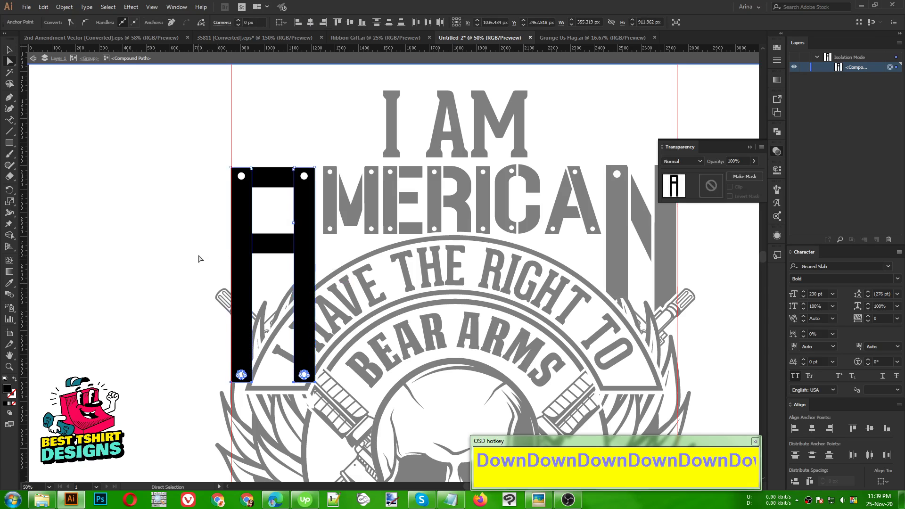
left_click(200, 251)
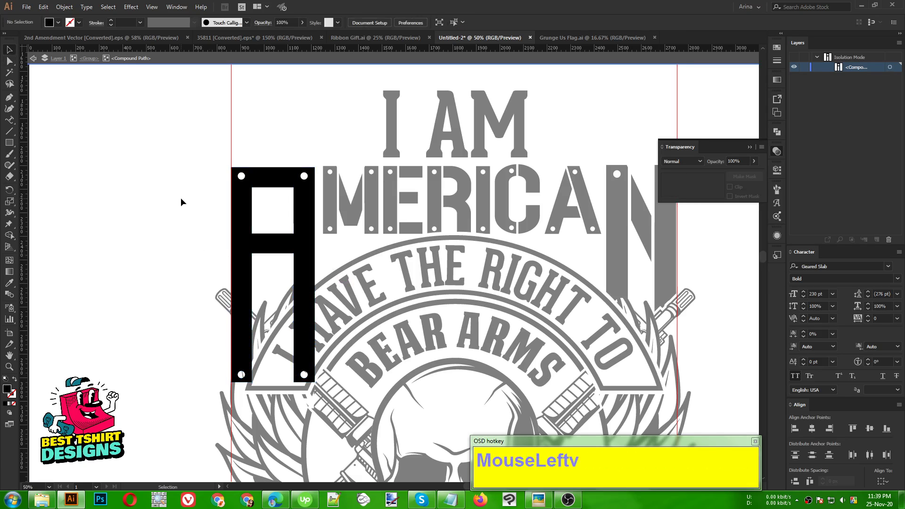
Narrow the squared A's crossbar to about 157 px, leaving a small stencil gap at each upright, and exit isolation mode.
left_click(267, 240)
scroll(267, 243, "up", 1)
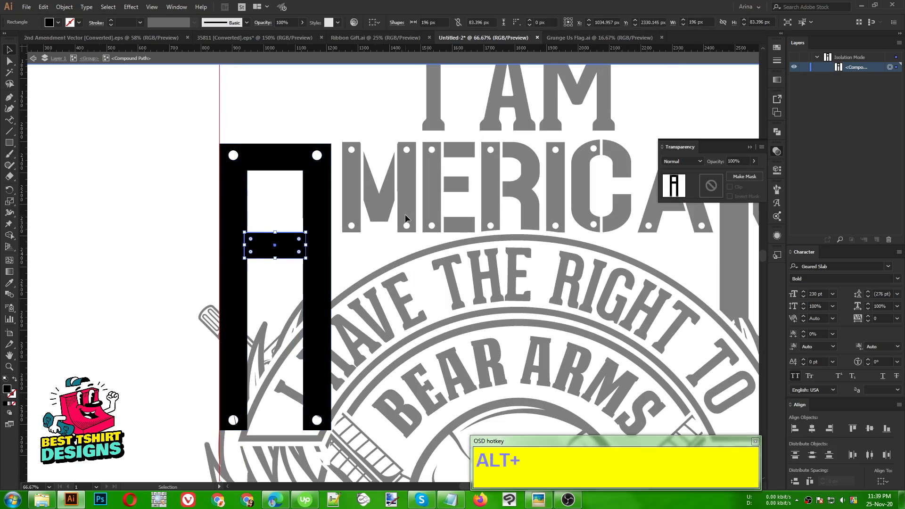
left_click_drag(307, 245, 301, 245)
scroll(275, 248, "up", 1)
scroll(275, 248, "up", 1)
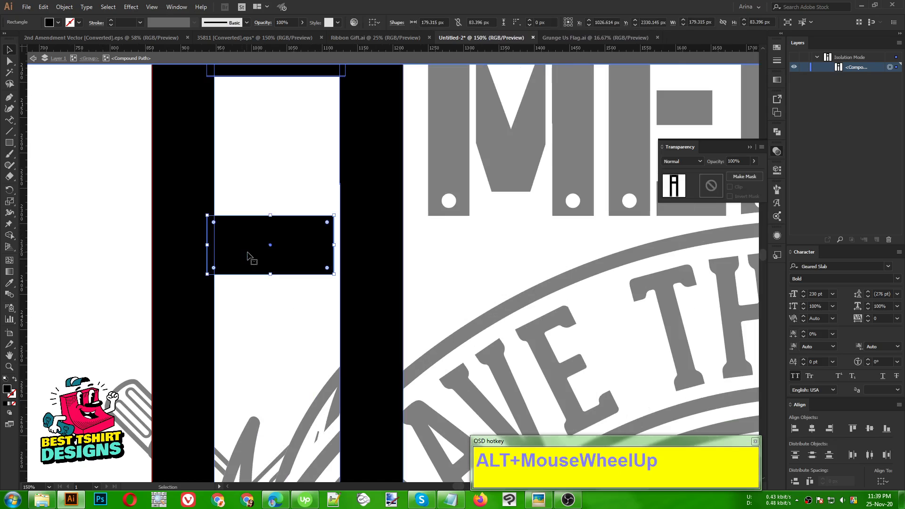
left_click_drag(207, 247, 260, 255)
scroll(266, 208, "down", 3)
left_click(269, 247)
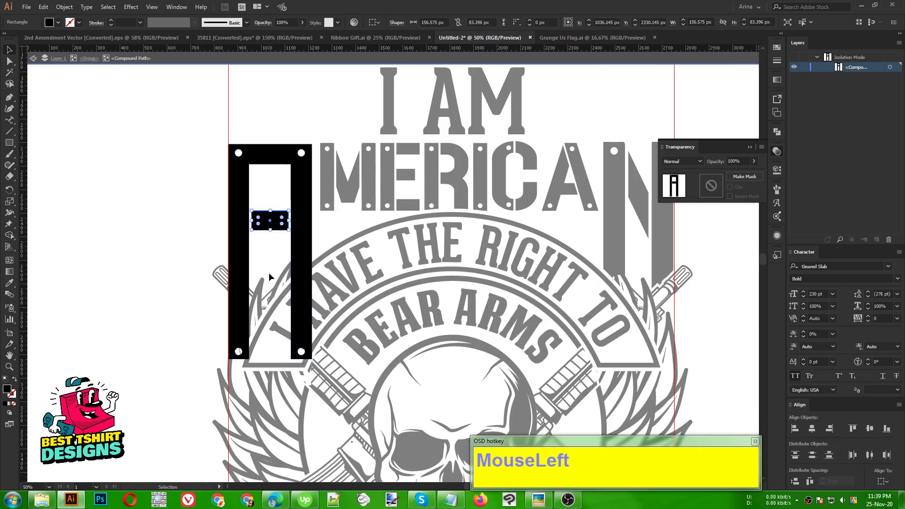
double_click(267, 256)
scroll(199, 175, "down", 1)
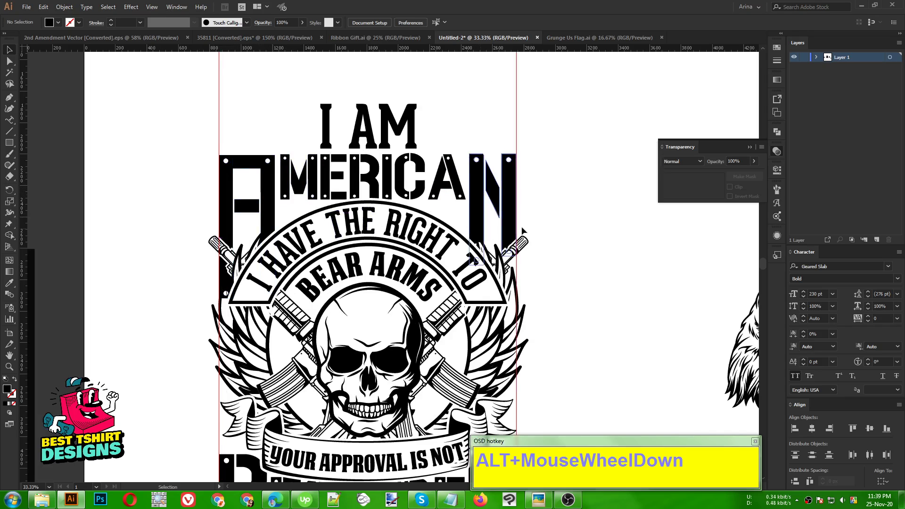
left_click(559, 208)
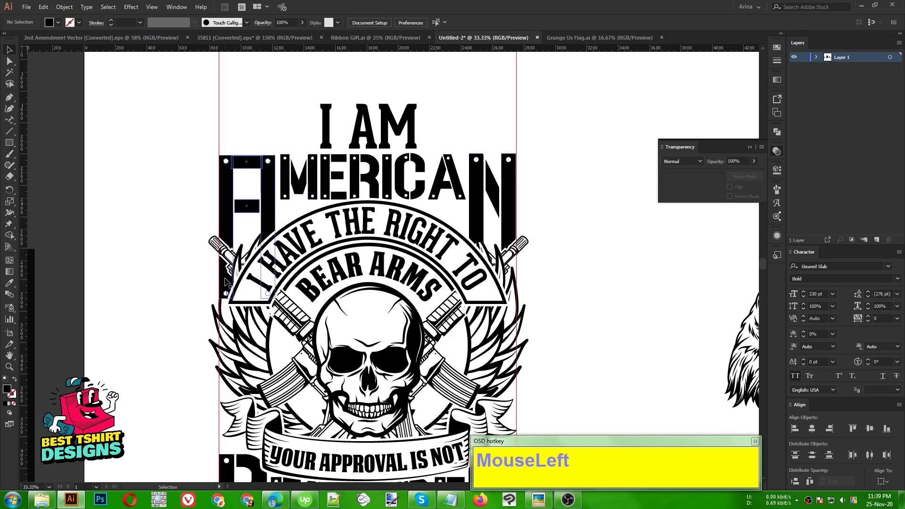
Erase the tail of the squared A's left upright that sticks out below the rifle barrel, on the artwork rather than its opacity mask.
scroll(231, 243, "up", 1)
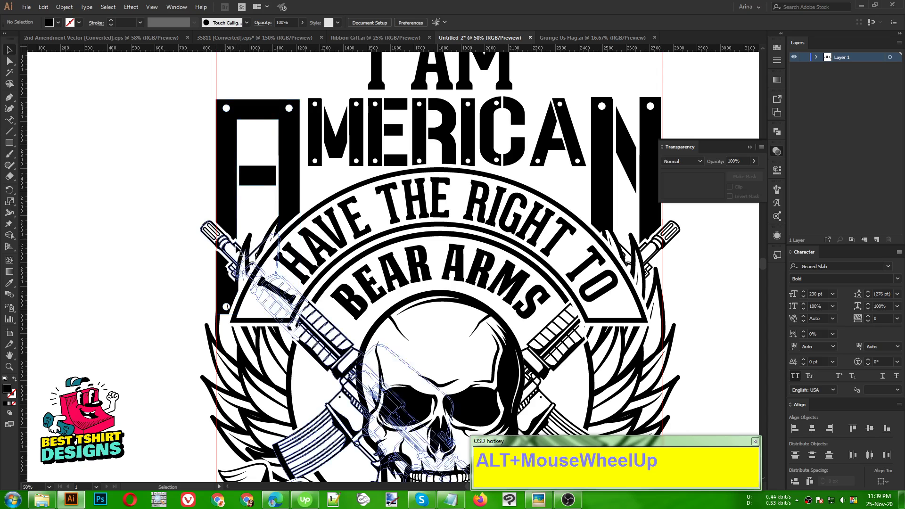
left_click(227, 218)
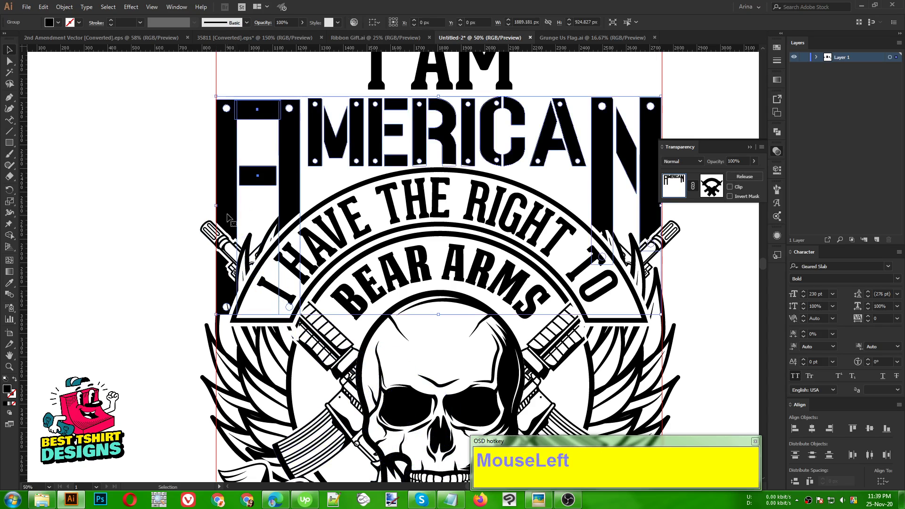
left_click(702, 191)
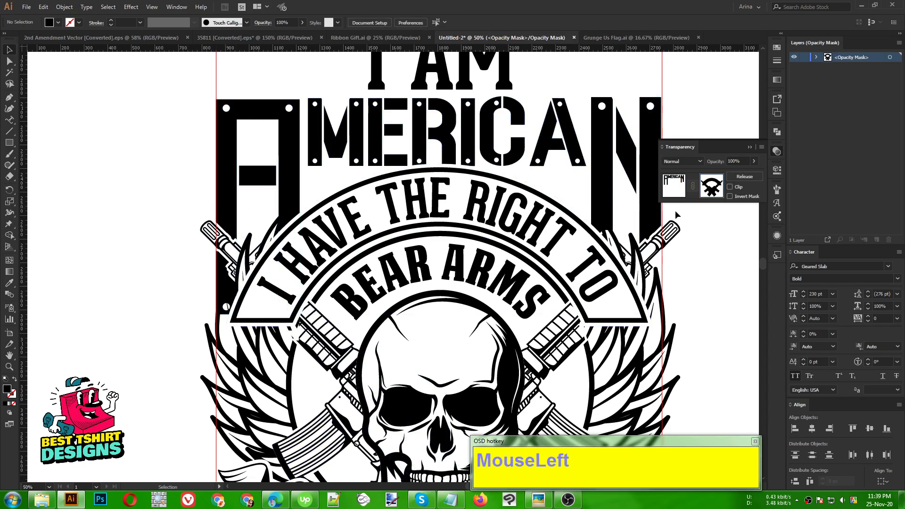
left_click(680, 191)
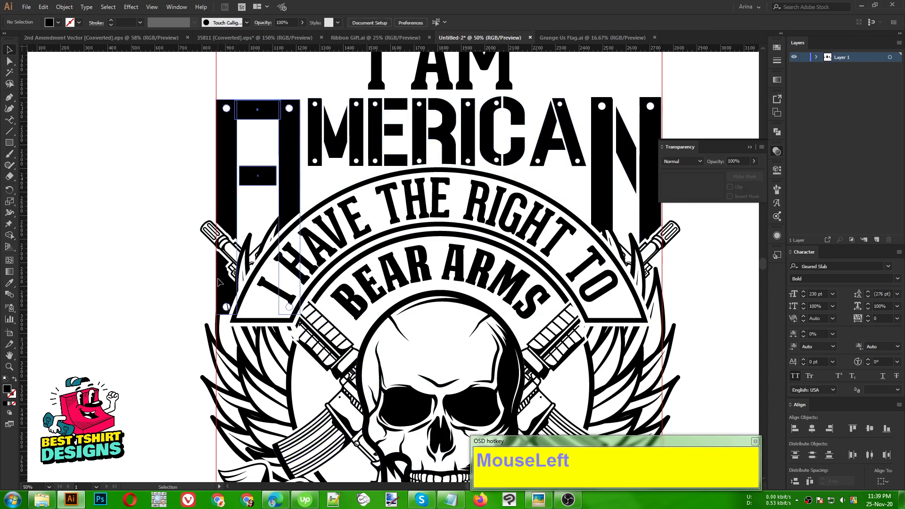
key("shift+e")
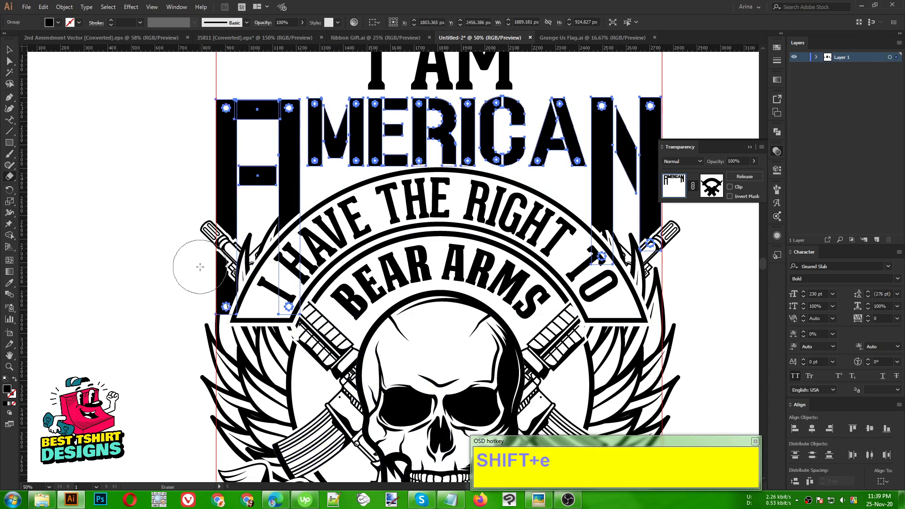
mouse_move(194, 264)
left_mouse_down()
mouse_move(225, 318)
mouse_move(202, 300)
left_mouse_up()
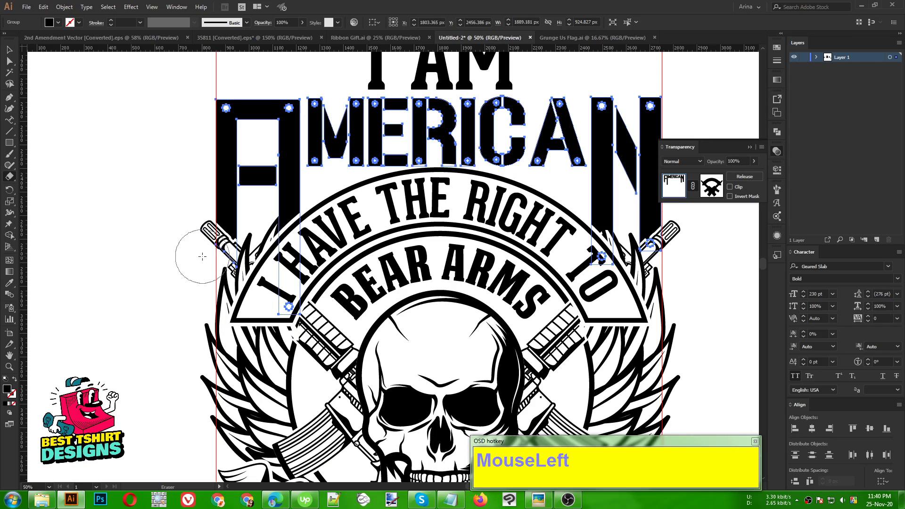
left_click_drag(201, 256, 218, 301)
key("v")
left_click(159, 275)
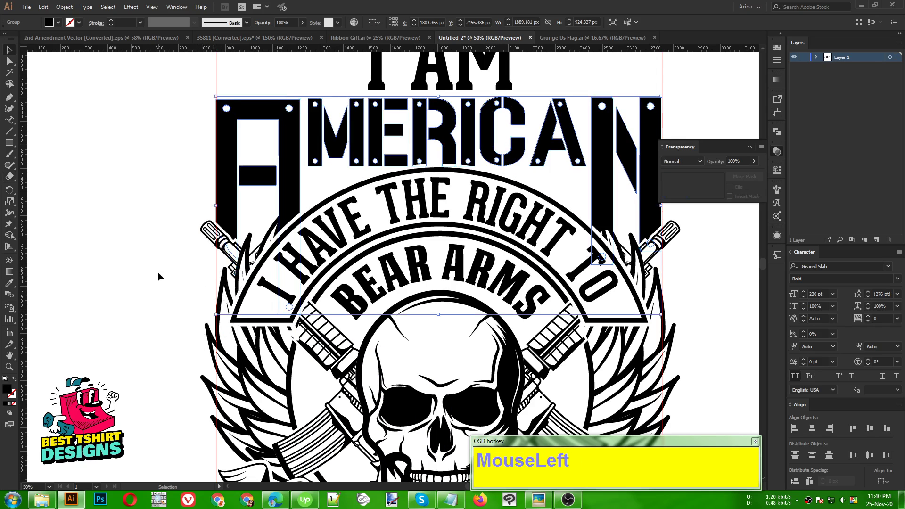
scroll(282, 254, "down", 1)
scroll(504, 269, "down", 1)
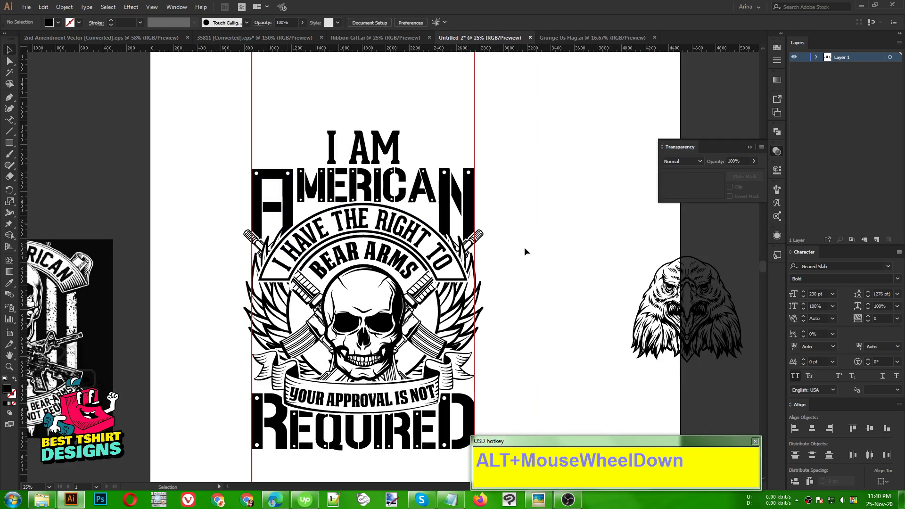
left_click(546, 243)
scroll(547, 243, "down", 1)
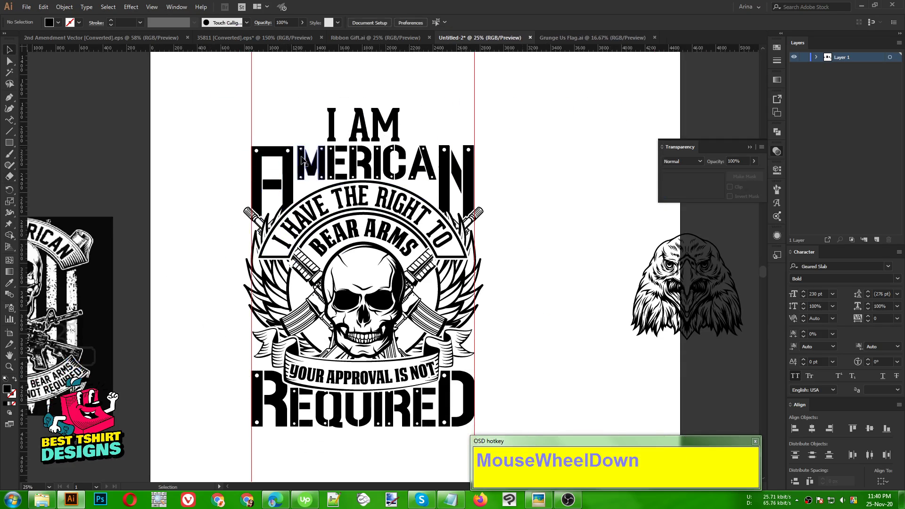
left_click(548, 290)
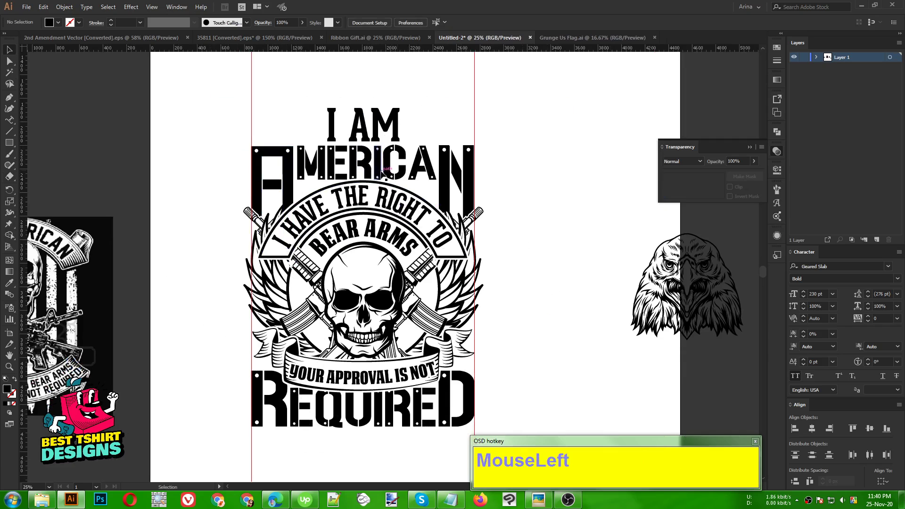
Draw a straight horizontal Pen line about 372 px long above the squared A, beside the words I AM.
scroll(372, 101, "up", 1, "alt")
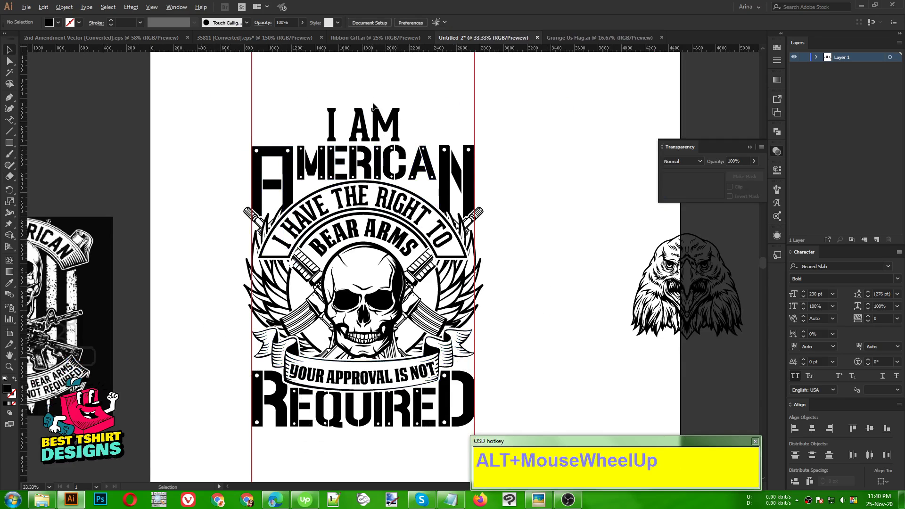
scroll(372, 102, "up", 1)
scroll(378, 154, "up", 1, "alt")
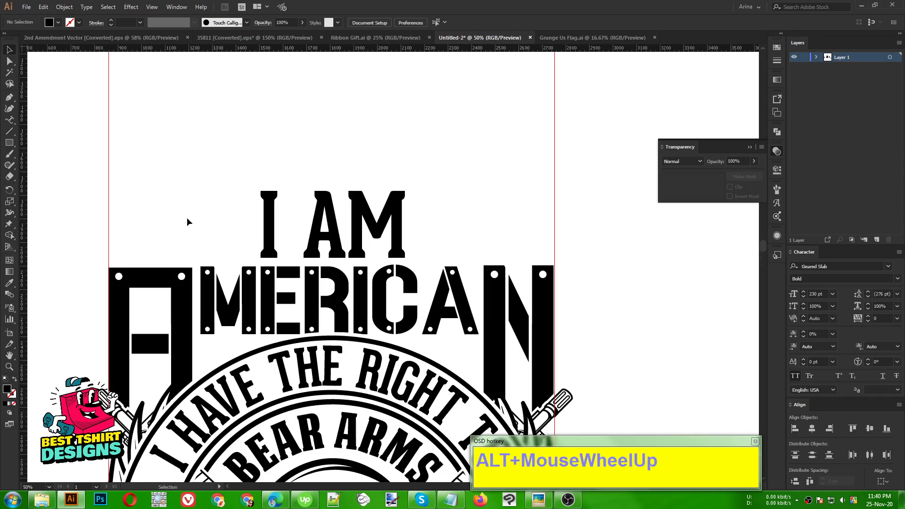
left_click(9, 98)
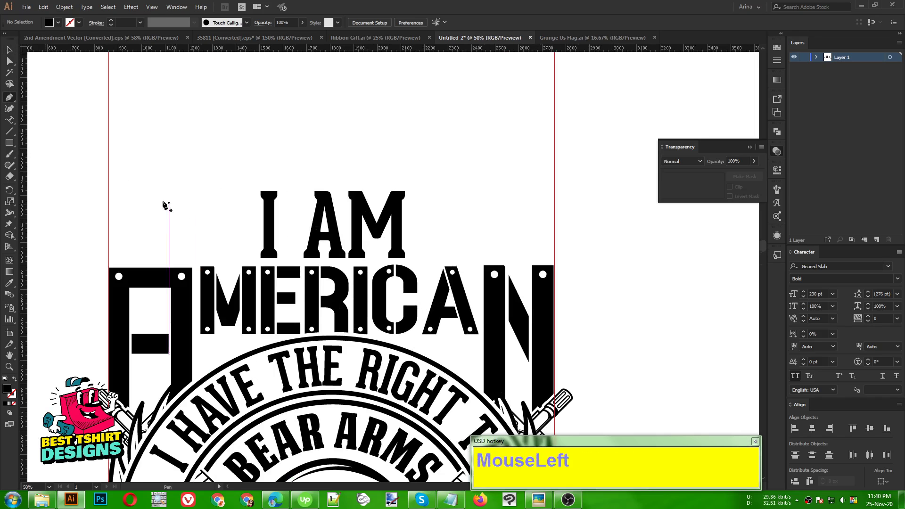
left_click(206, 209)
left_click(119, 208, "shift")
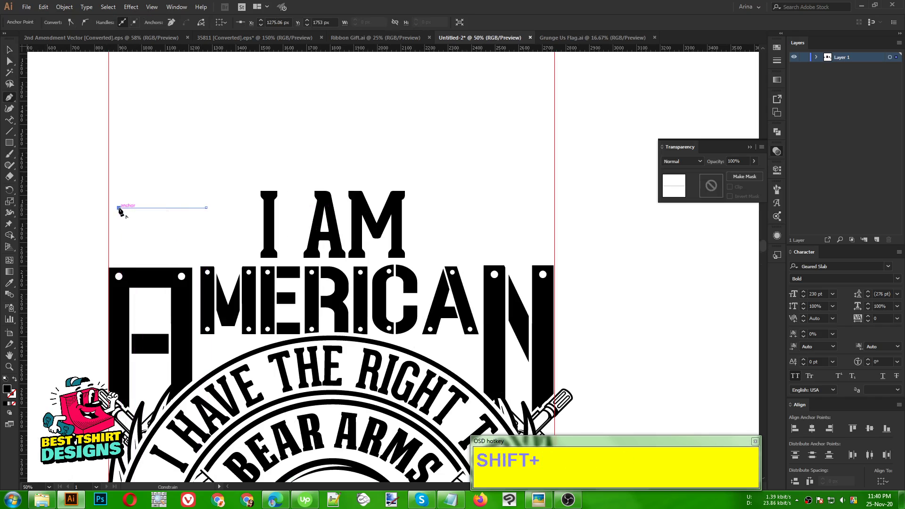
key("shift+v")
left_click(198, 180)
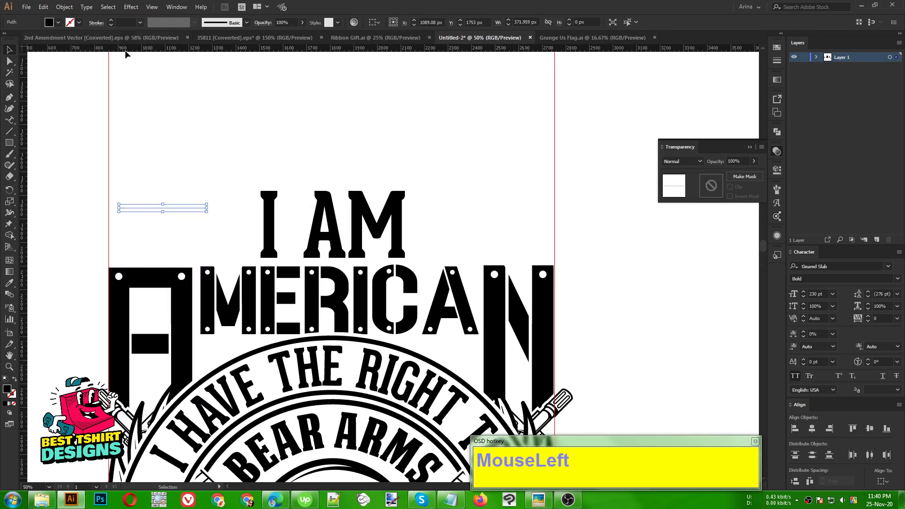
Give the line a black 40 pt stroke with no fill and a width profile that tapers to a point at one end.
key("shift+x")
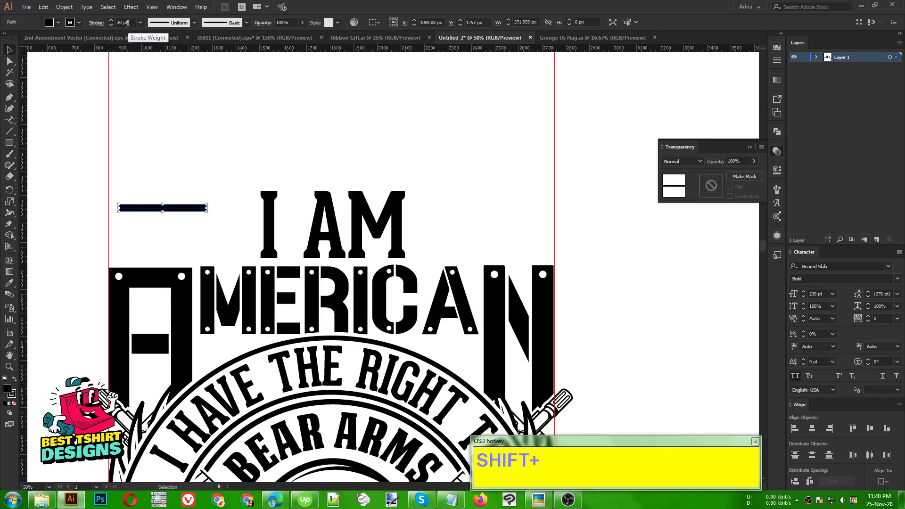
left_click(58, 22)
left_click(6, 38)
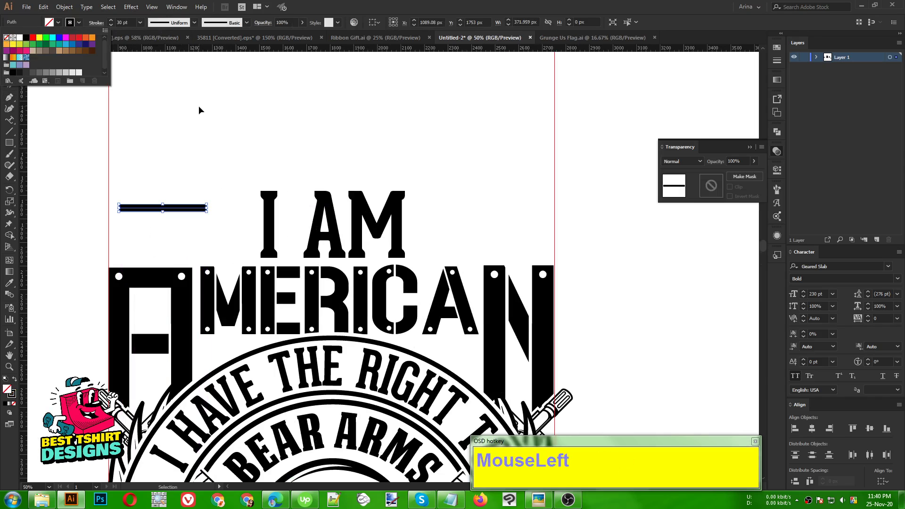
left_click(96, 24)
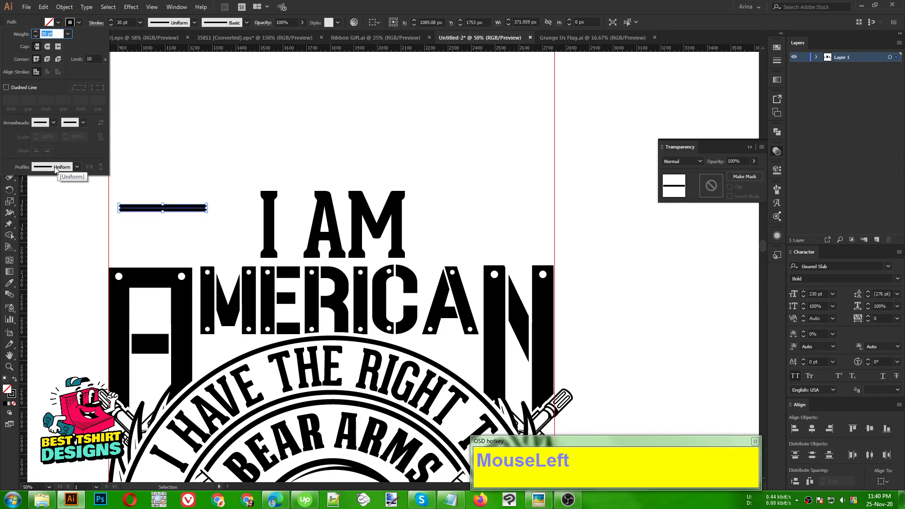
left_click(76, 167)
left_click(47, 242)
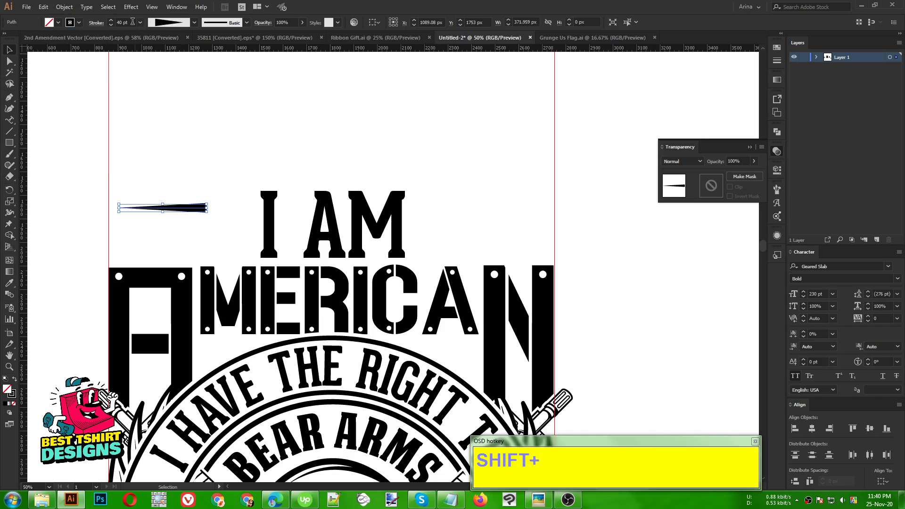
Expand the tapered line's appearance into a filled wedge shape.
left_click_drag(181, 173, 199, 231)
left_click(64, 7)
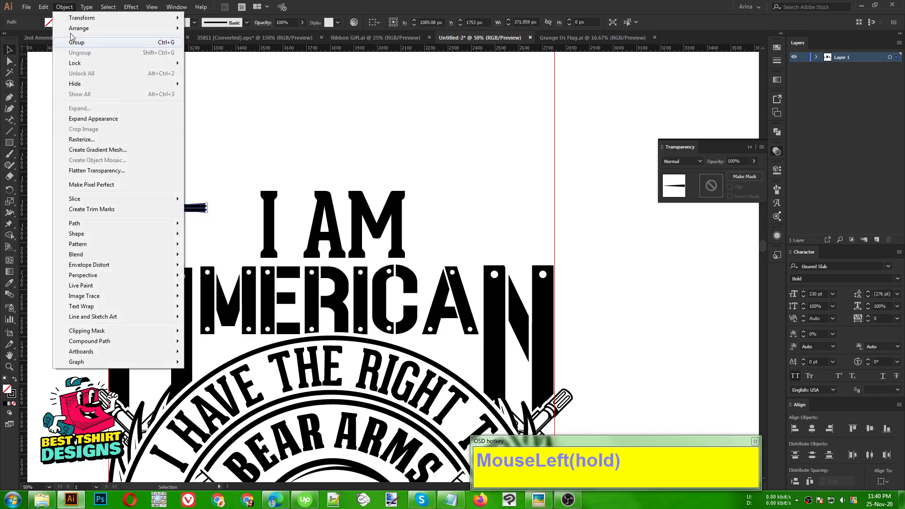
left_click(93, 120)
scroll(100, 214, "up", 1, "alt")
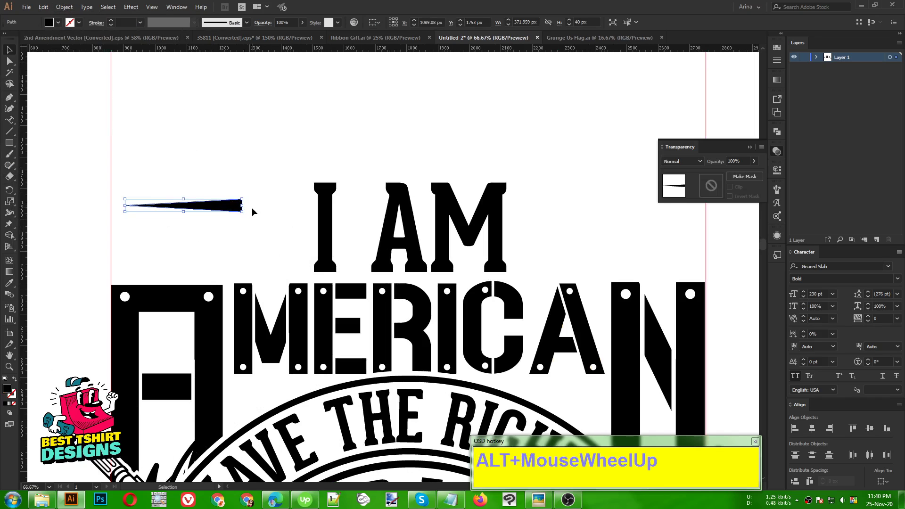
Flip the wedge so its wide end meets the left guide, and repeat copies downward every 55 px to make five wedges.
left_click_drag(231, 208, 147, 228)
scroll(113, 211, "up", 1, "alt")
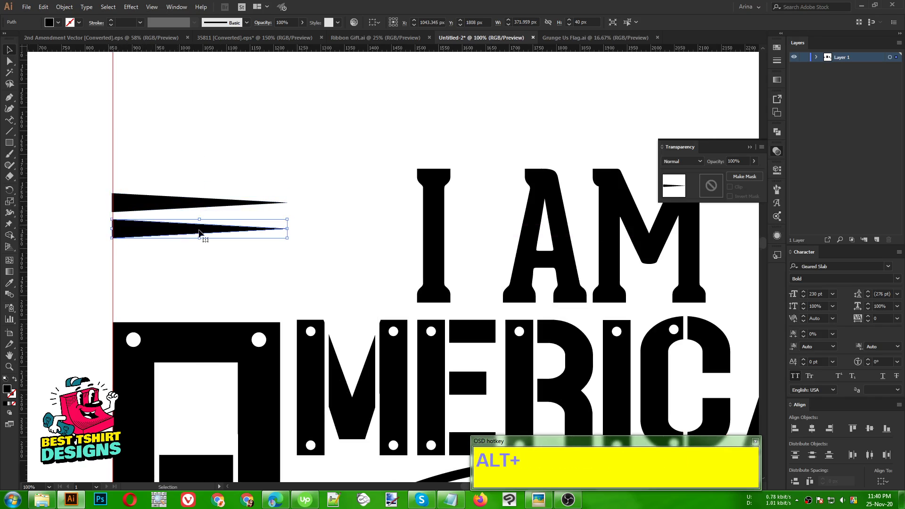
key("ctrl+d")
key("ctrl+d")
key("ctrl+d")
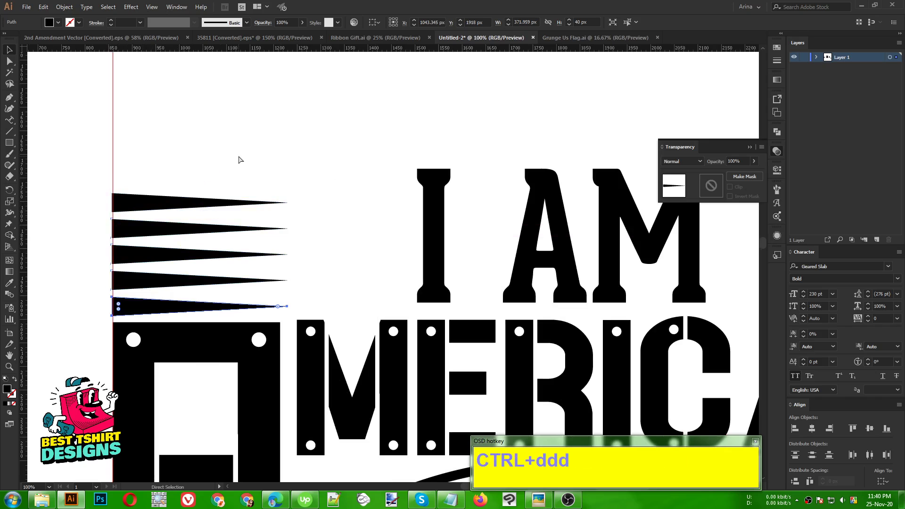
Group the five wedges and place a mirrored copy against the right guide, on the other side of I AM.
left_click_drag(220, 156, 161, 316)
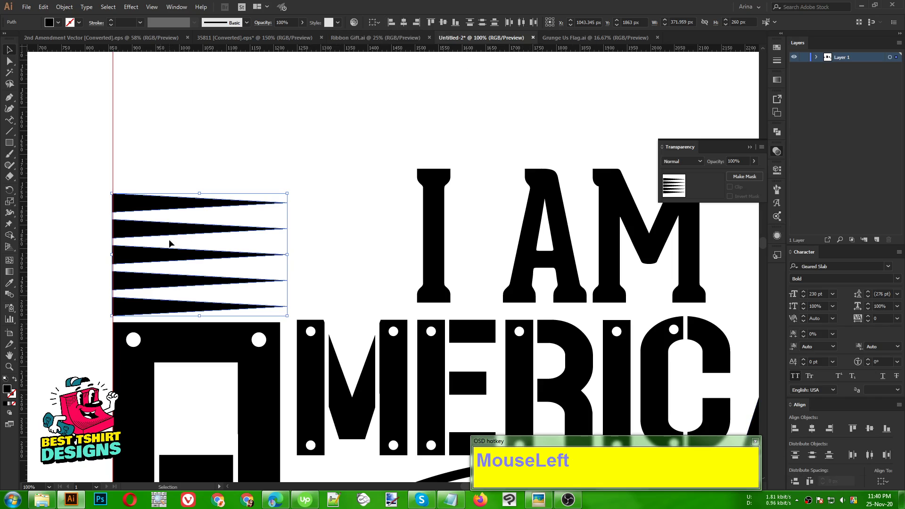
key("ctrl+g")
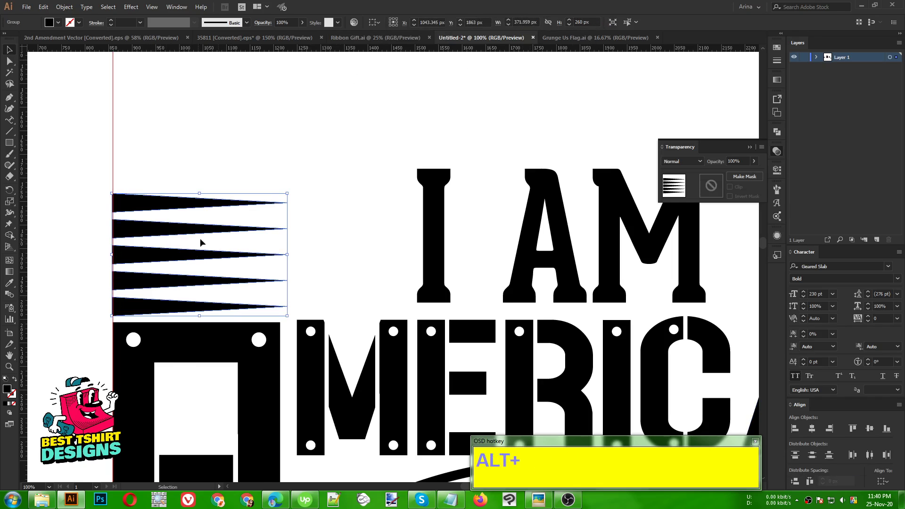
scroll(188, 254, "down", 1, "alt")
left_click_drag(203, 255, 531, 216)
Align both wedge groups and the words I AM on their vertical centres and distribute them evenly in the horizontal direction.
left_click(438, 223, "shift")
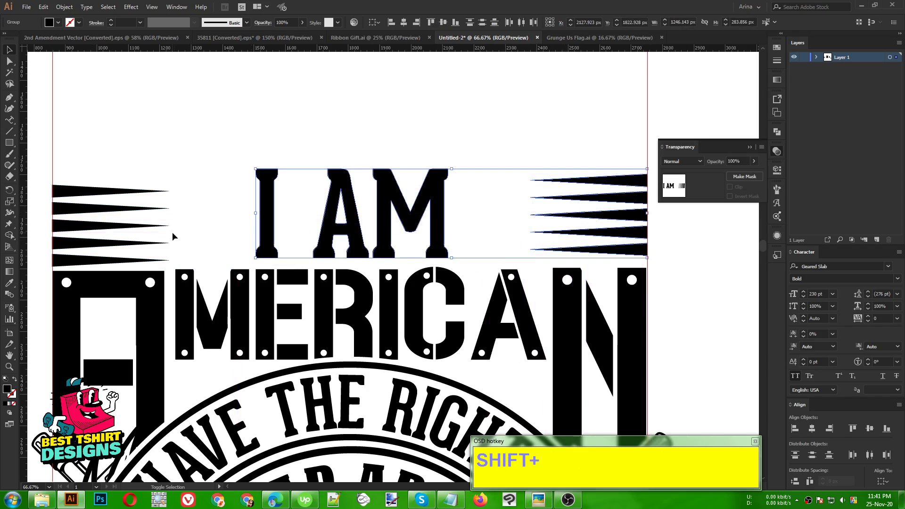
left_click(132, 246, "shift")
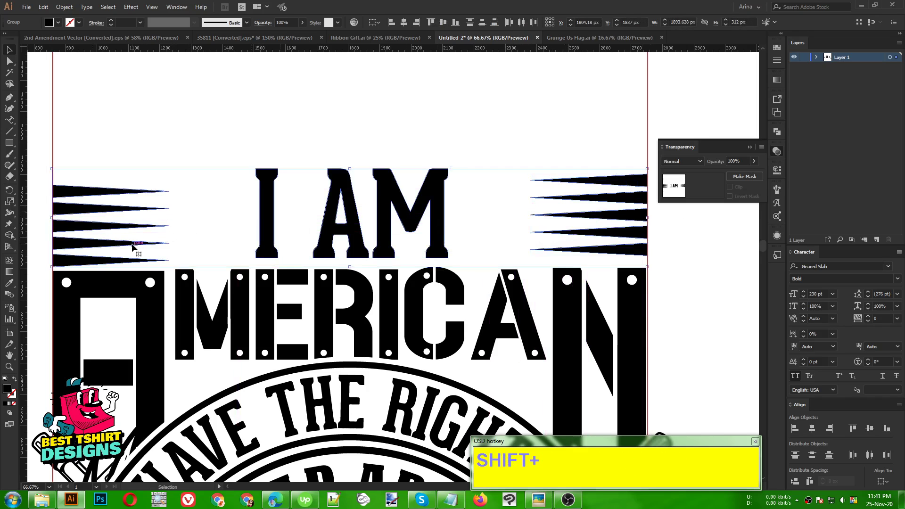
left_click(443, 23)
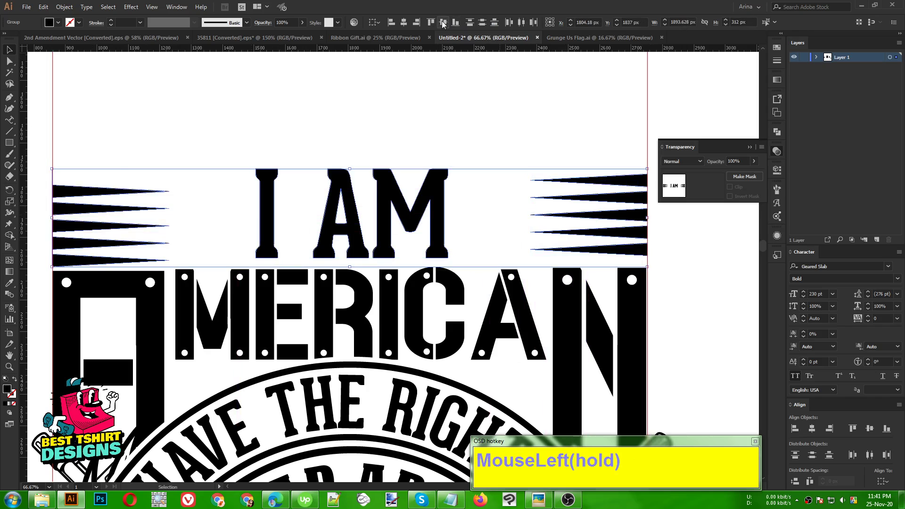
left_click(521, 23)
left_click(450, 151)
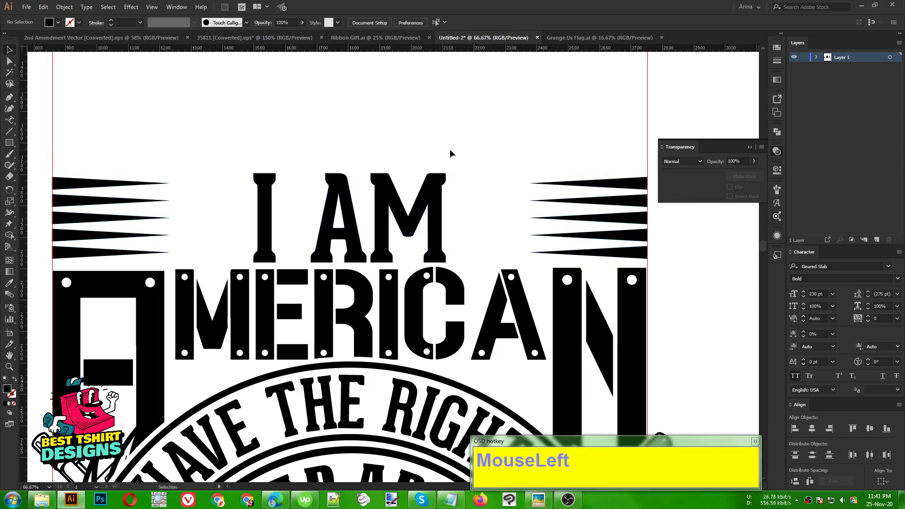
Draw a black five-pointed star between the stripes and the letter I, and scale it down to about 88 px wide.
left_click(9, 146)
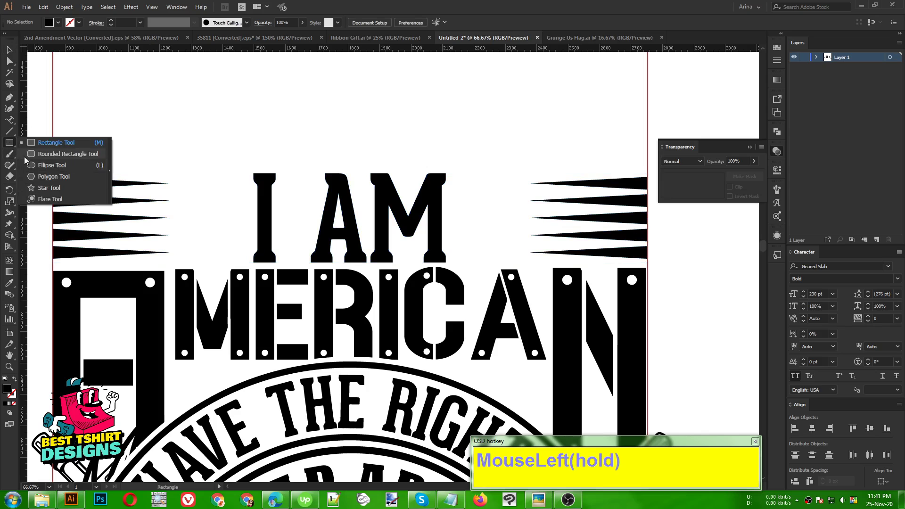
left_click(50, 188)
scroll(247, 227, "up", 1)
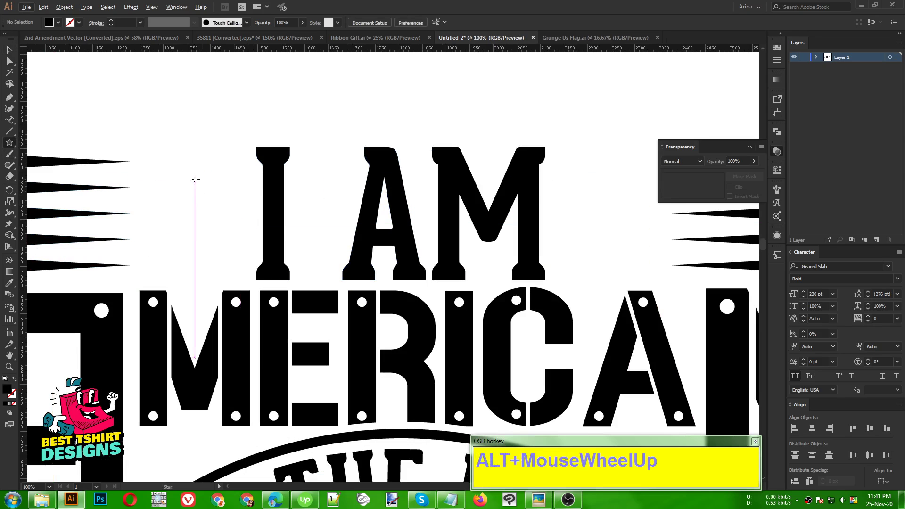
left_click_drag(195, 176, 243, 220)
key("v")
left_click(456, 288)
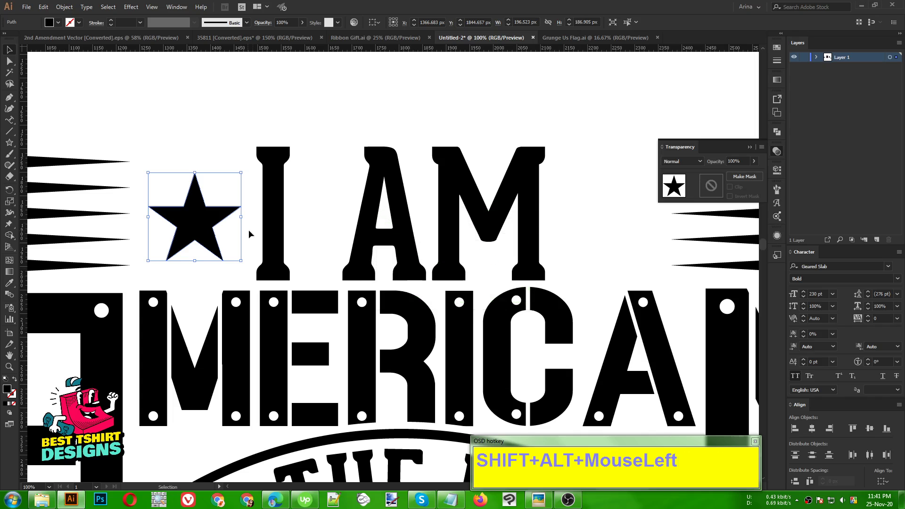
key("ctrl")
key("ctrl+z")
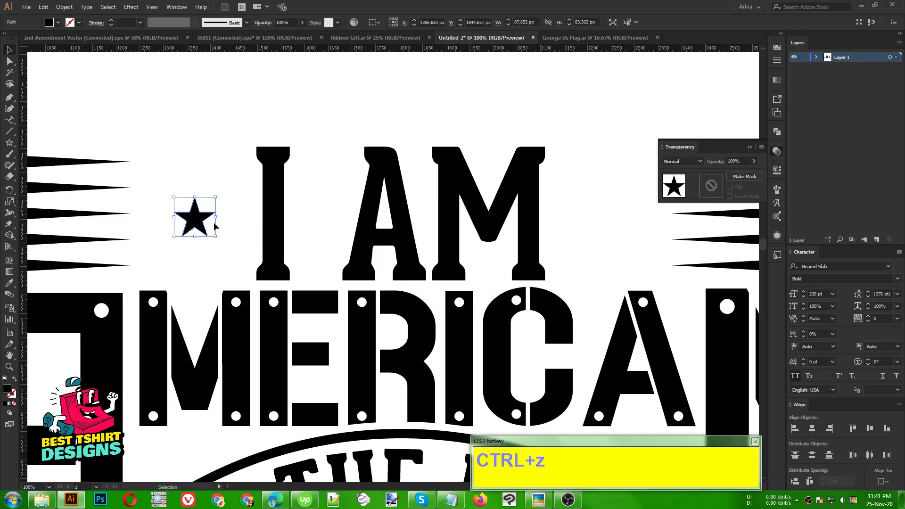
Stack three copies of the star vertically and scale the column to the height of I AM, about 97 by 284 px.
left_click_drag(196, 225, 199, 146)
mouse_move(200, 198)
left_mouse_down()
mouse_move(198, 189)
mouse_move(198, 213)
left_mouse_up()
key("ctrl+d")
left_click_drag(195, 150, 220, 280)
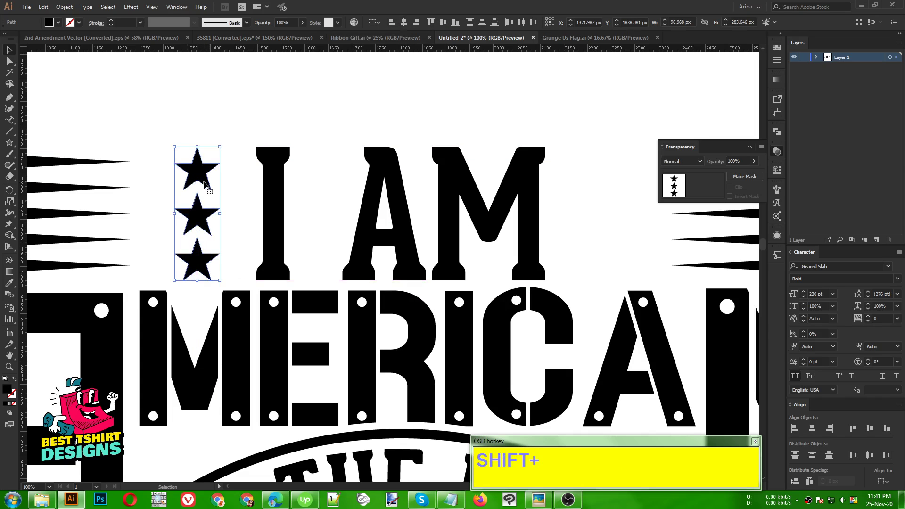
Copy the three-star column to the other side of I AM, and group the stars of each column.
scroll(181, 190, "down", 1)
left_click_drag(188, 214, 458, 218)
key("ctrl+g")
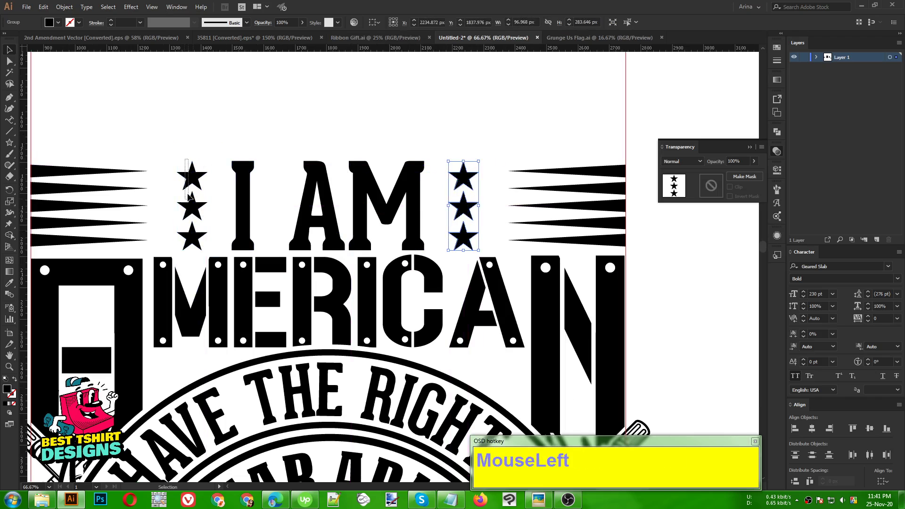
left_click(192, 206)
key("ctrl+g")
key("v")
scroll(289, 207, "down", 1)
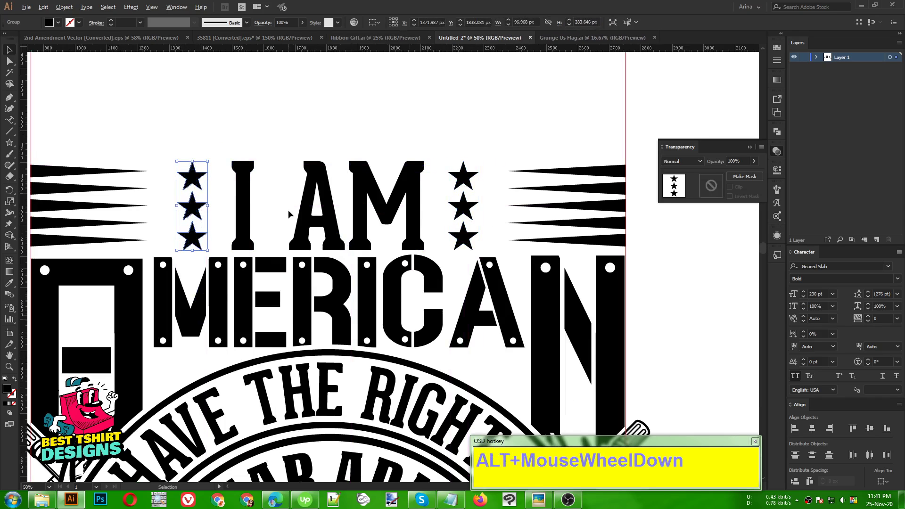
Distribute the stripes, star columns and I AM evenly in the horizontal direction, and nudge the second star column closer to the M.
left_click_drag(127, 157, 468, 235)
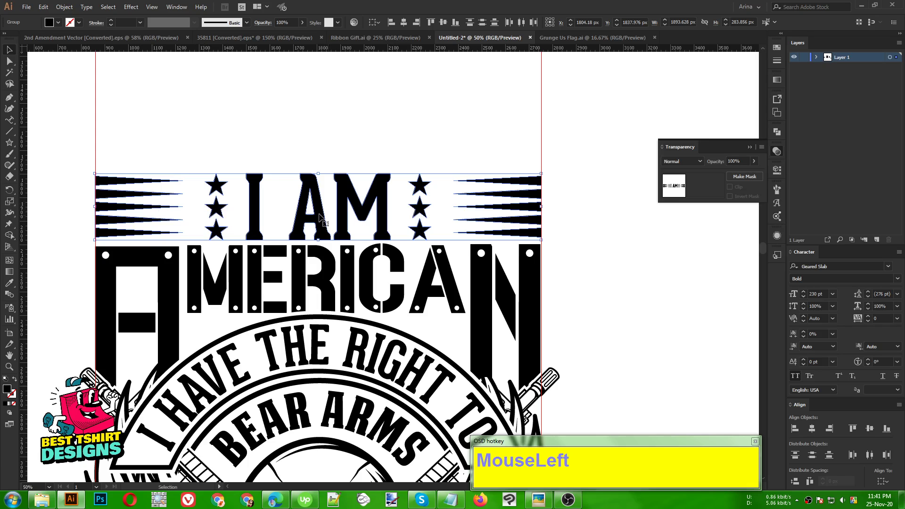
left_click(810, 482)
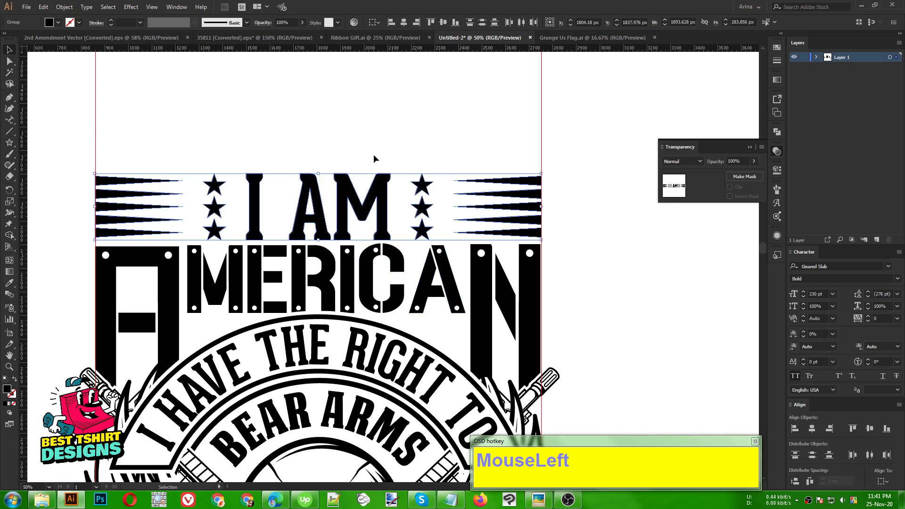
left_click(422, 208)
key("Left")
key("Left")
key("Left")
key("Left")
key("Left")
key("Left")
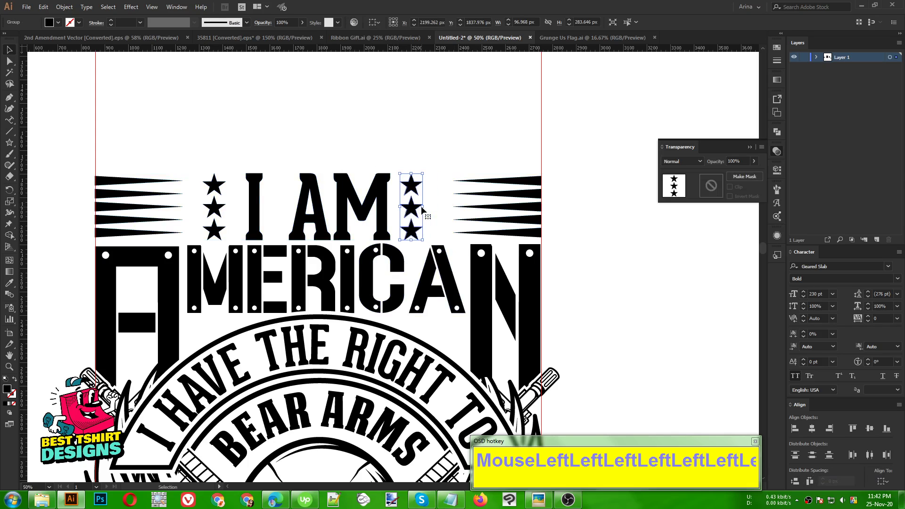
Add a smaller star column, about 69 by 202 px, between the M's stars and the stripes, and delete the star column beside the I.
scroll(423, 209, "up", 1)
left_click_drag(406, 209, 444, 207)
scroll(500, 222, "down", 1)
left_click(239, 211)
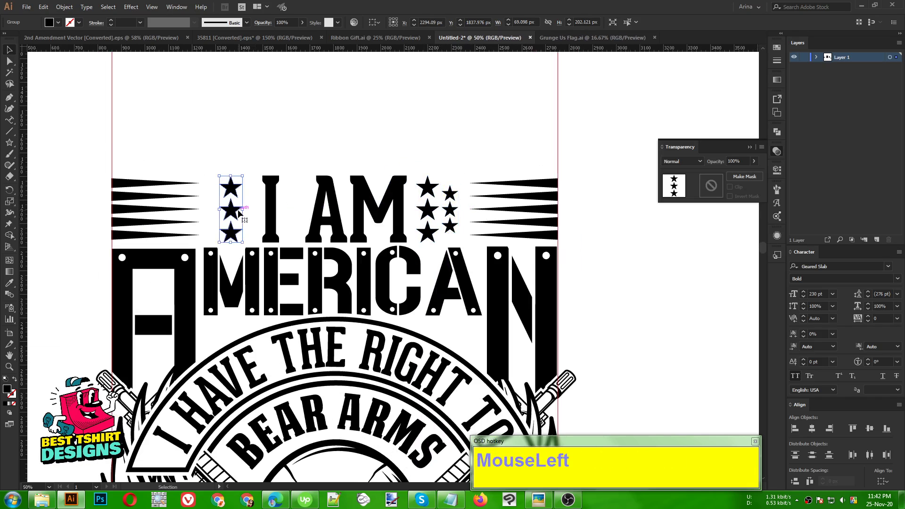
key("Delete")
Copy both star columns to the space beside the letter I and reflect the copy across the vertical axis.
left_click_drag(417, 158, 458, 242)
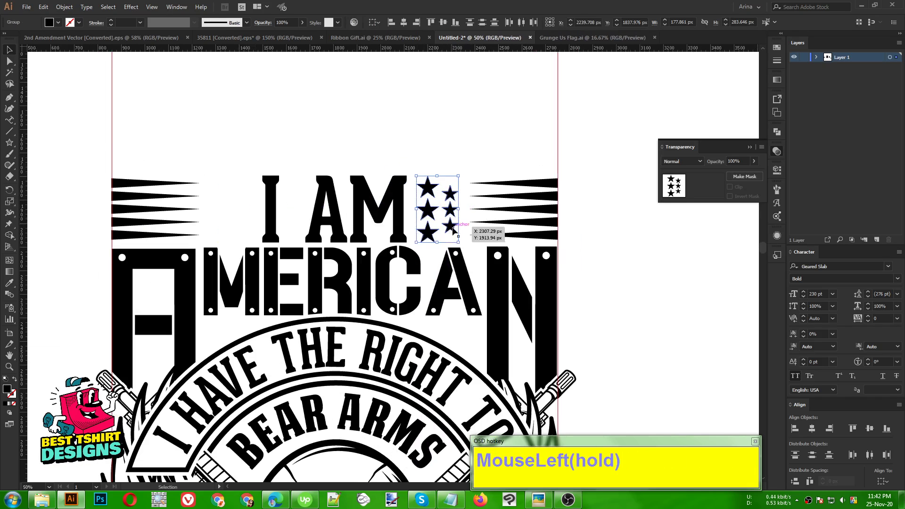
left_click_drag(438, 209, 249, 215, "alt")
right_click(251, 217)
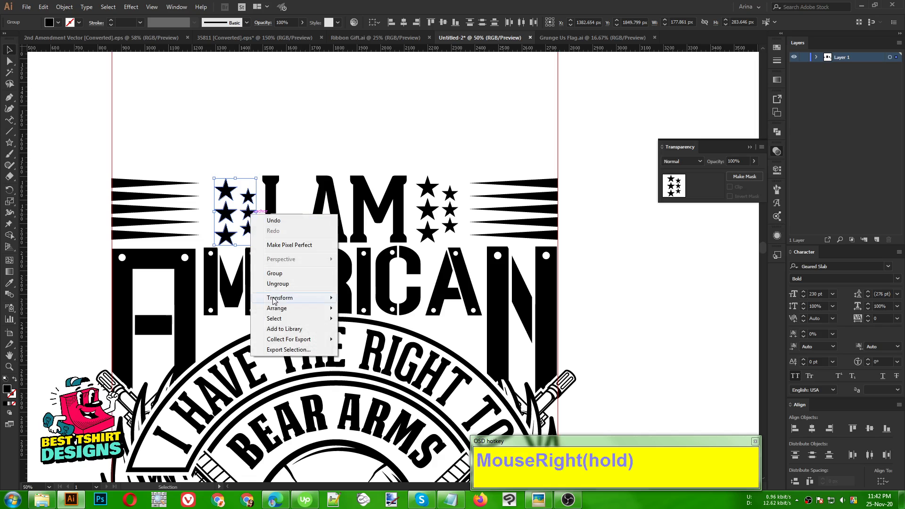
mouse_move(274, 299)
left_click(372, 333)
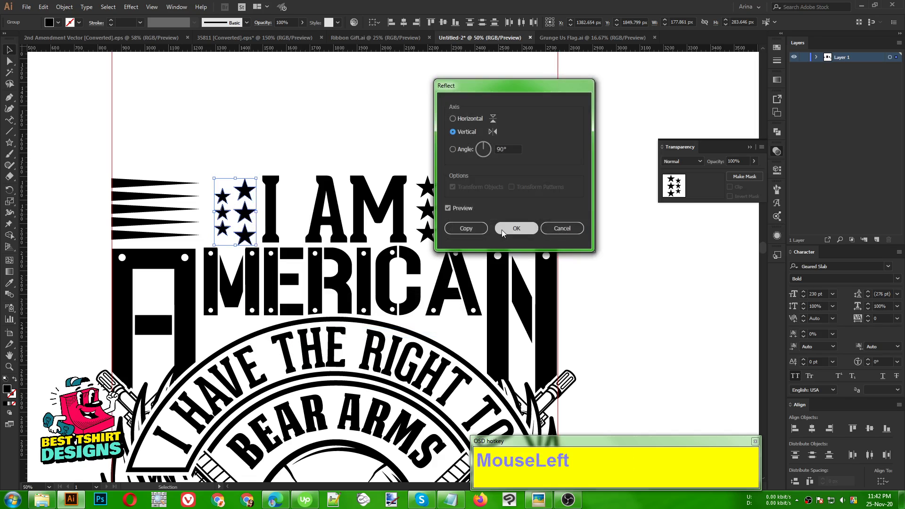
left_click(502, 230)
Group each pair of star columns, and align the stripes, stars and I AM on their vertical centres with even horizontal distribution.
key("ctrl+g")
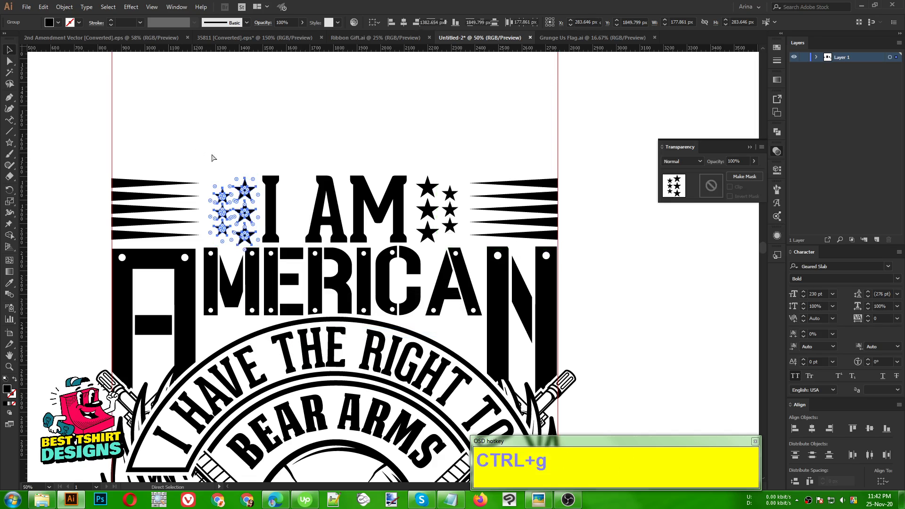
left_click_drag(421, 165, 446, 209)
key("ctrl+g")
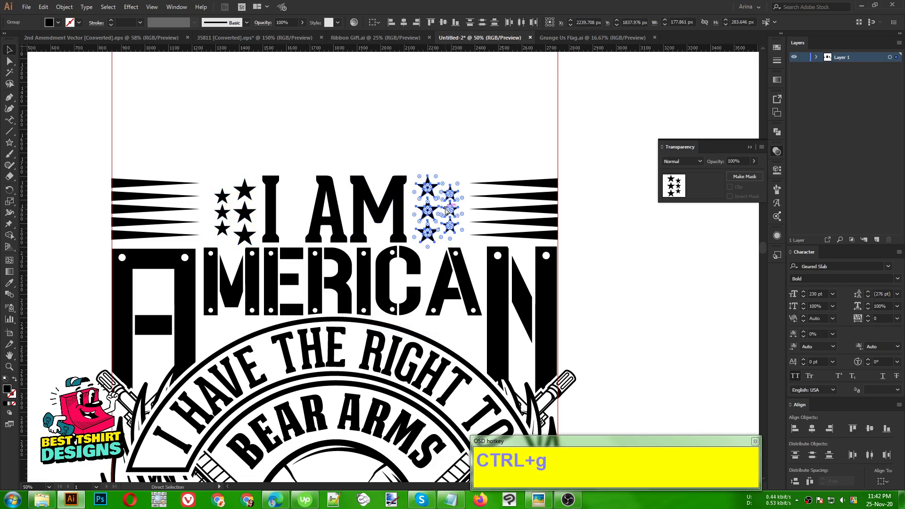
key("v")
left_click_drag(202, 136, 468, 241)
left_click(444, 23)
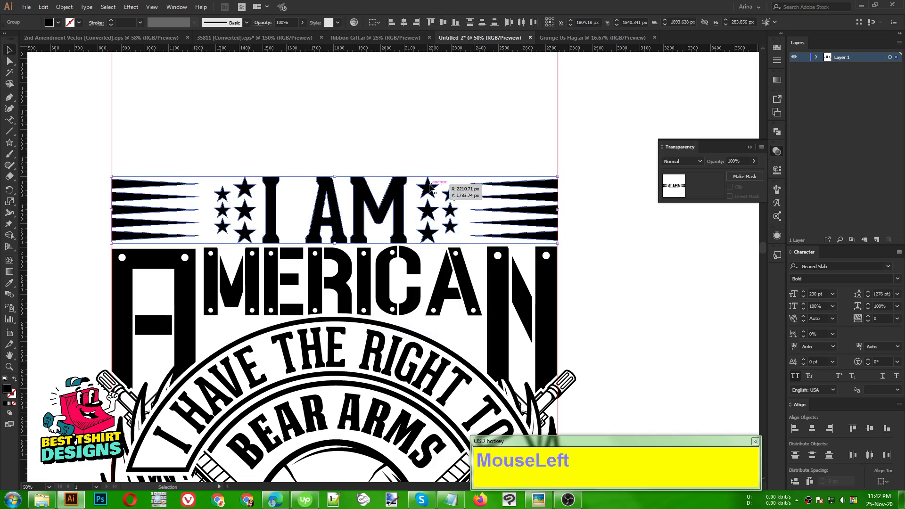
left_click(813, 483)
left_click(300, 120)
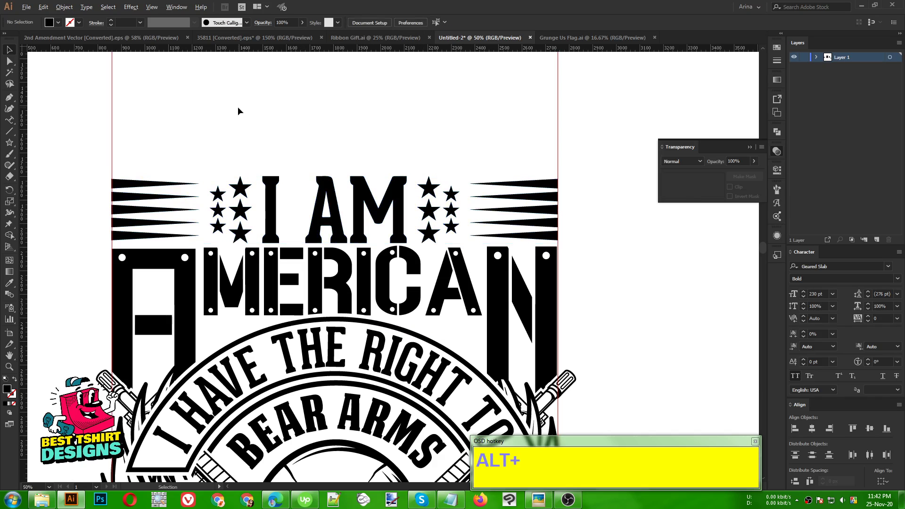
Nudge the whole I AM row with its stars and stripes slightly upward, away from AMERICAN.
left_click_drag(150, 162, 513, 232)
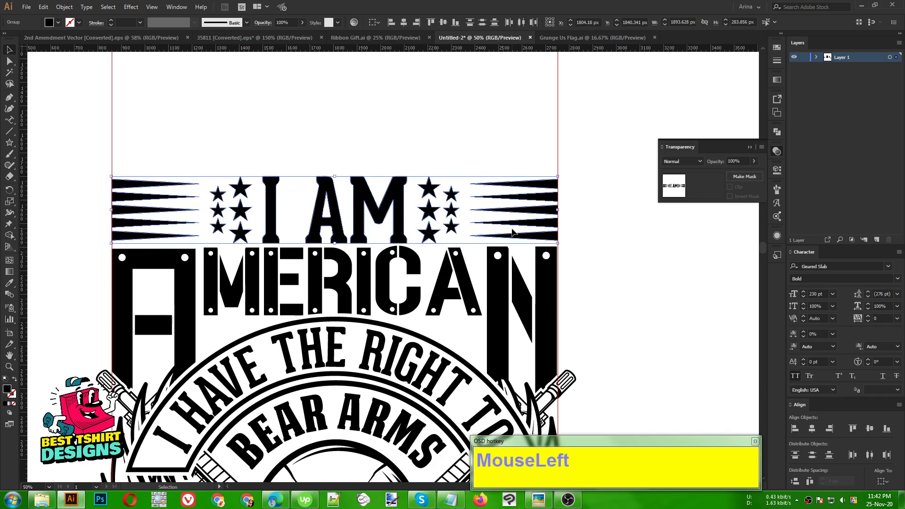
key("Up")
key("Up")
key("Up")
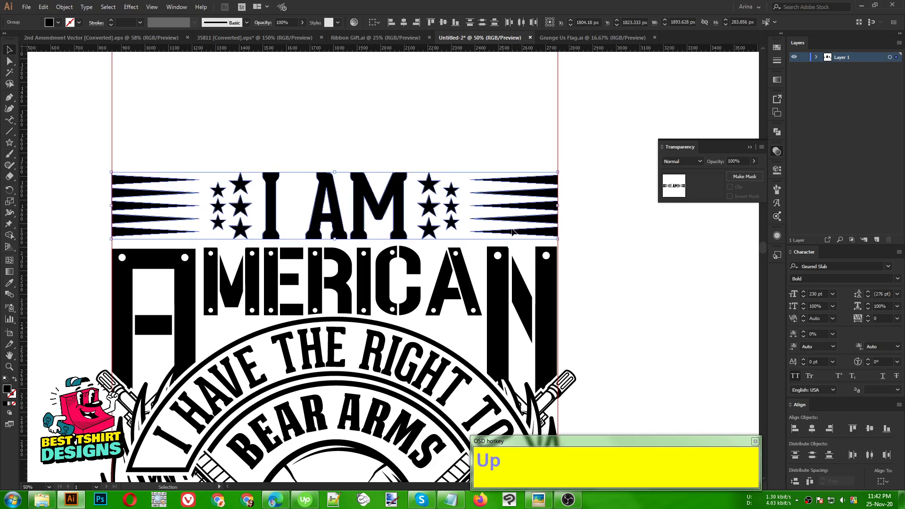
scroll(372, 194, "down", 2, "alt")
left_click(548, 262)
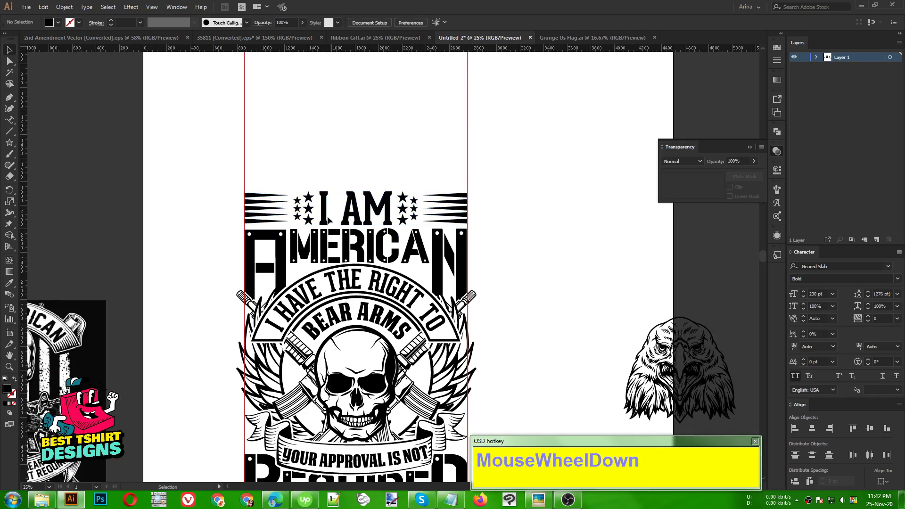
scroll(481, 231, "down", 1)
left_click(480, 231)
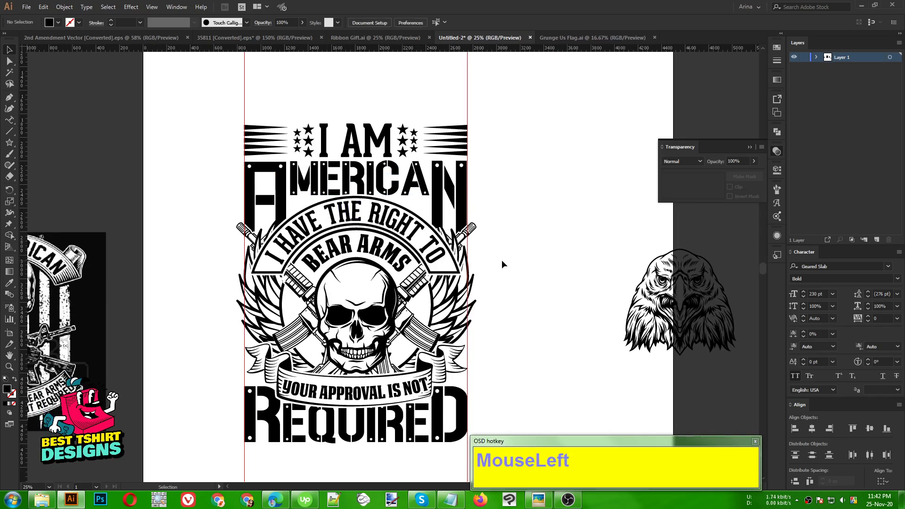
scroll(502, 264, "down", 1)
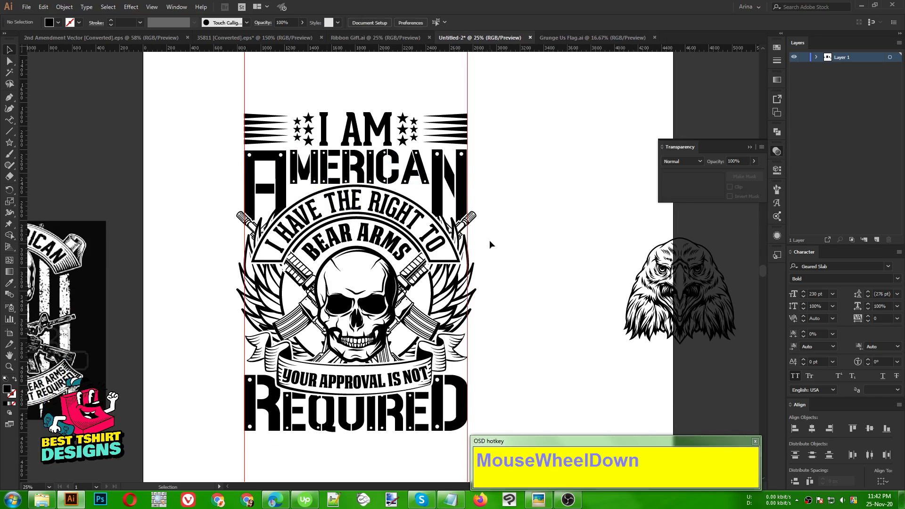
left_click(502, 252)
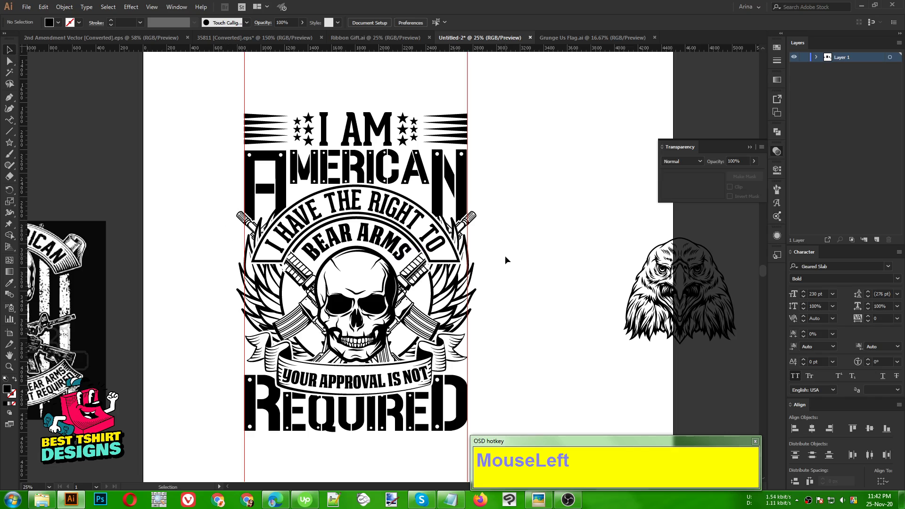
In the crossed rifles' opacity mask, draw a black rectangle about 137 by 405 px outside the right guide to hide the protruding barrel.
left_click(469, 217)
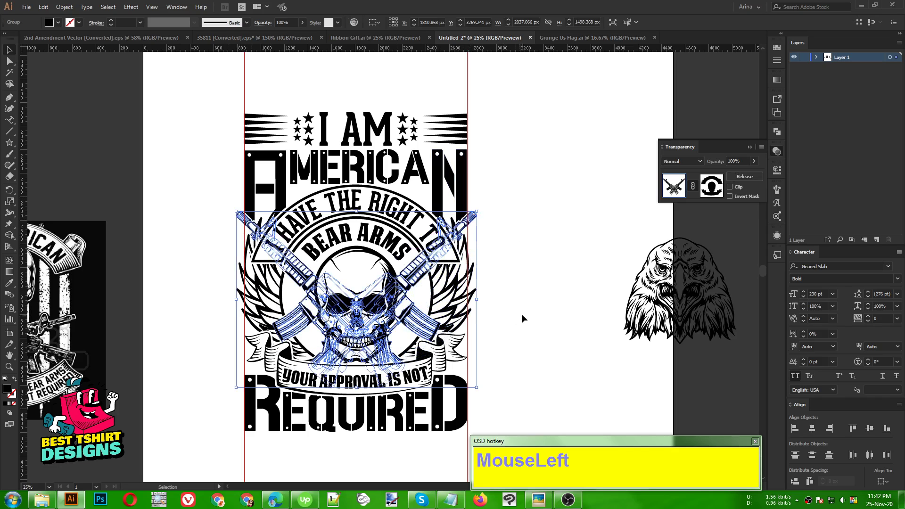
left_click(716, 193)
left_click(513, 216)
scroll(477, 182, "up", 2)
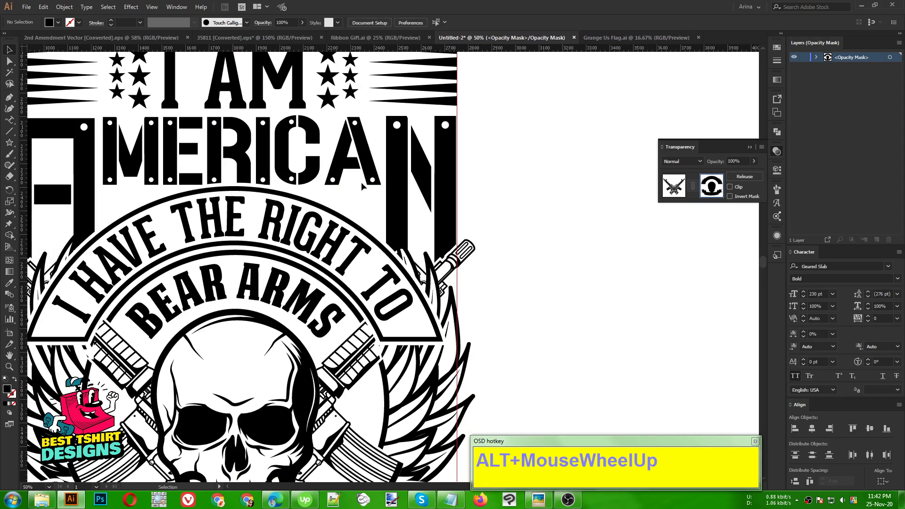
left_click_drag(13, 148, 41, 147)
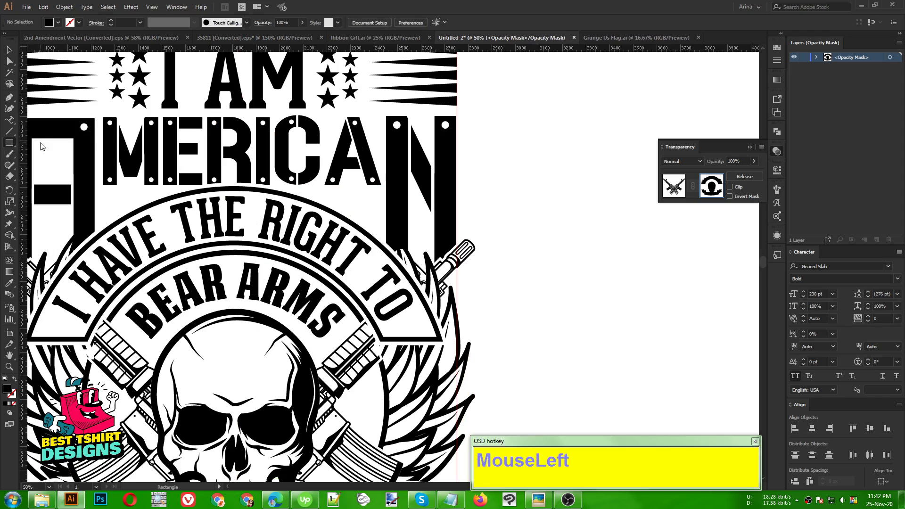
scroll(489, 255, "up", 2)
left_click_drag(488, 151, 423, 342)
scroll(600, 321, "down", 3)
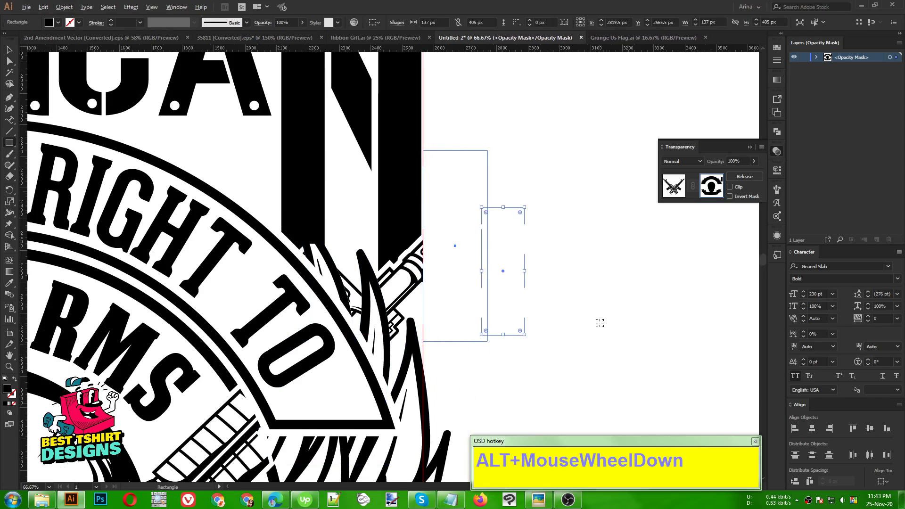
Copy the masking rectangle outside the left guide to hide the other barrel tip, and return from the opacity mask to the artwork.
key("v")
left_click(600, 322)
left_click_drag(549, 311, 230, 314)
left_click(632, 324)
scroll(269, 268, "down", 1)
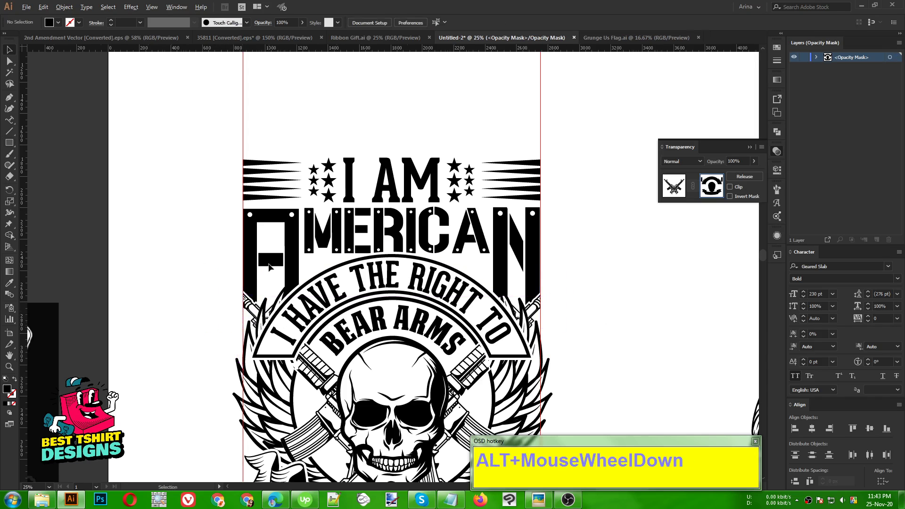
scroll(558, 293, "down", 1)
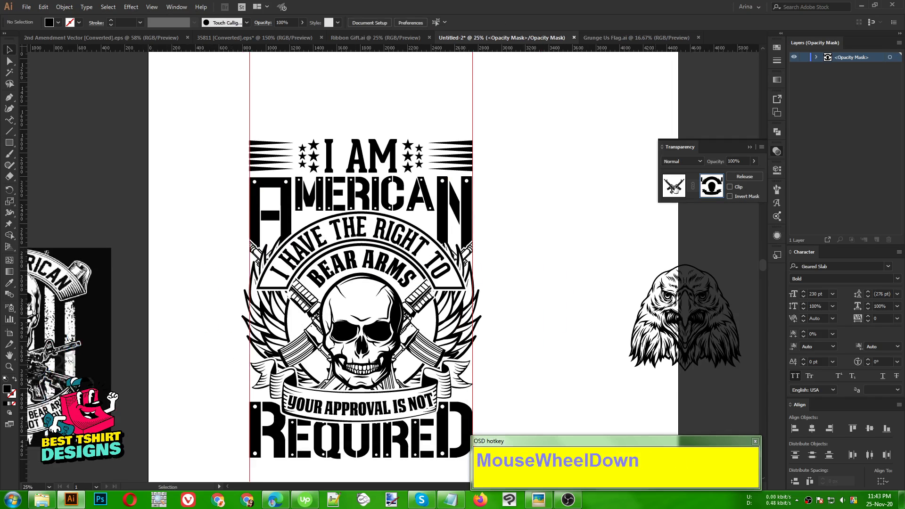
left_click(675, 188)
left_click(595, 219)
scroll(580, 220, "down", 1)
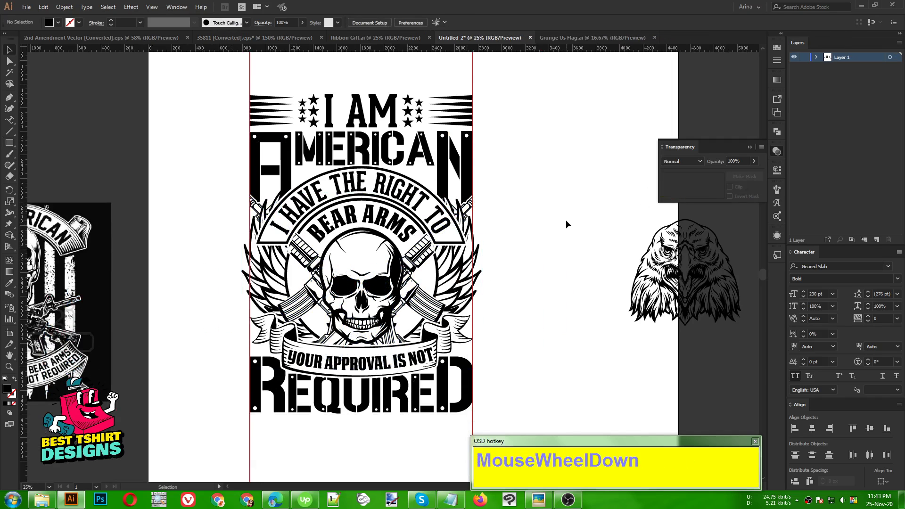
Delete the unused eagle head and both vertical guides.
left_click(566, 221)
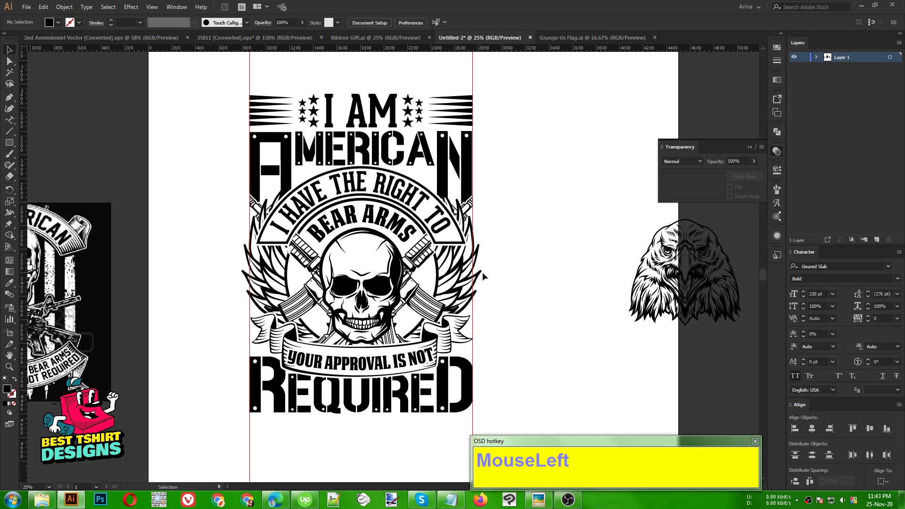
left_click_drag(616, 309, 691, 362)
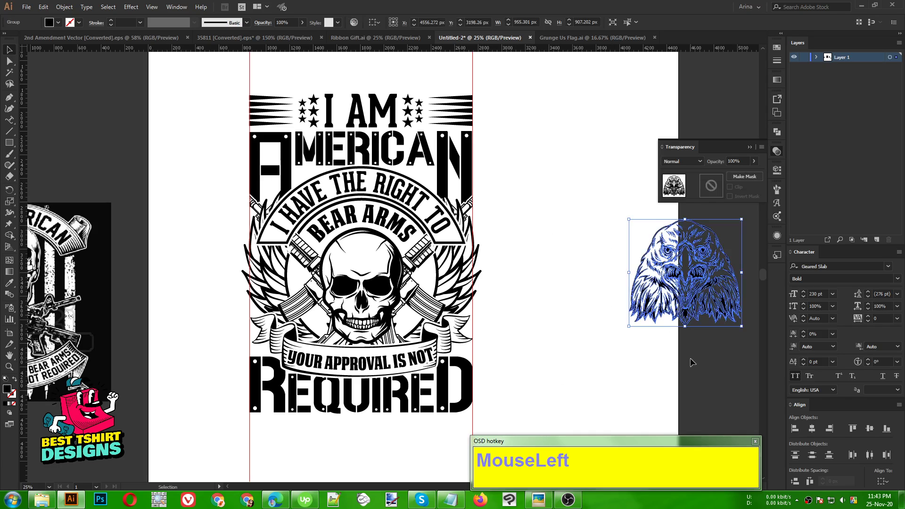
key("Delete")
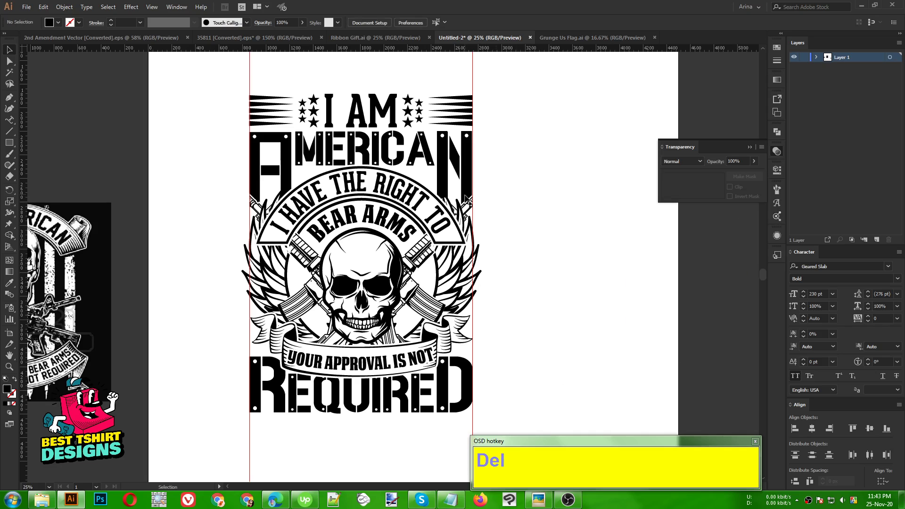
left_click_drag(208, 56, 180, 384)
key("Delete")
Select the whole T-shirt design and move it toward the artboard's left edge.
left_click_drag(181, 423, 181, 423)
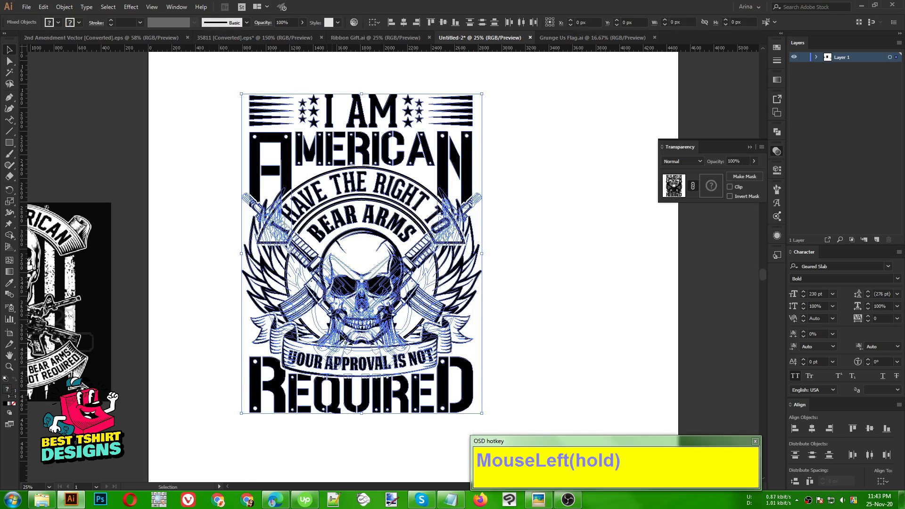
left_click_drag(373, 315, 295, 336)
left_click(457, 320)
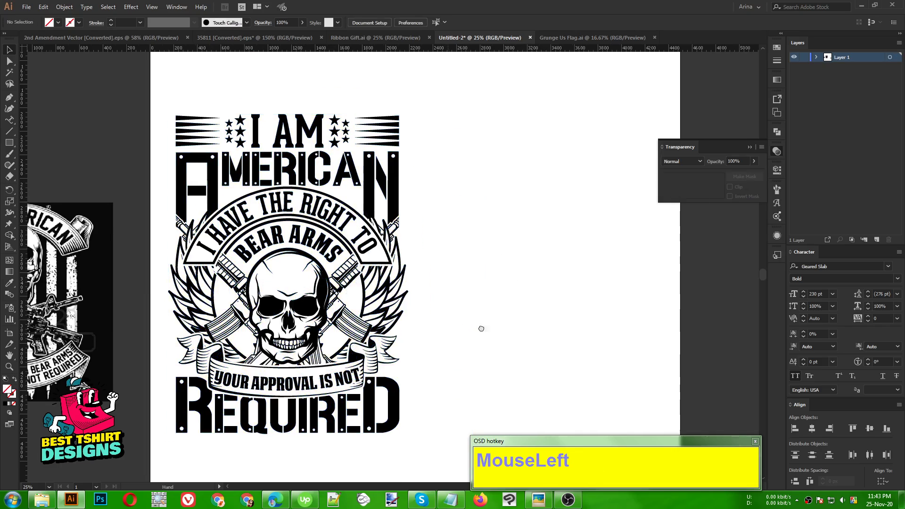
left_click_drag(481, 327, 546, 317)
left_click_drag(496, 274, 449, 281)
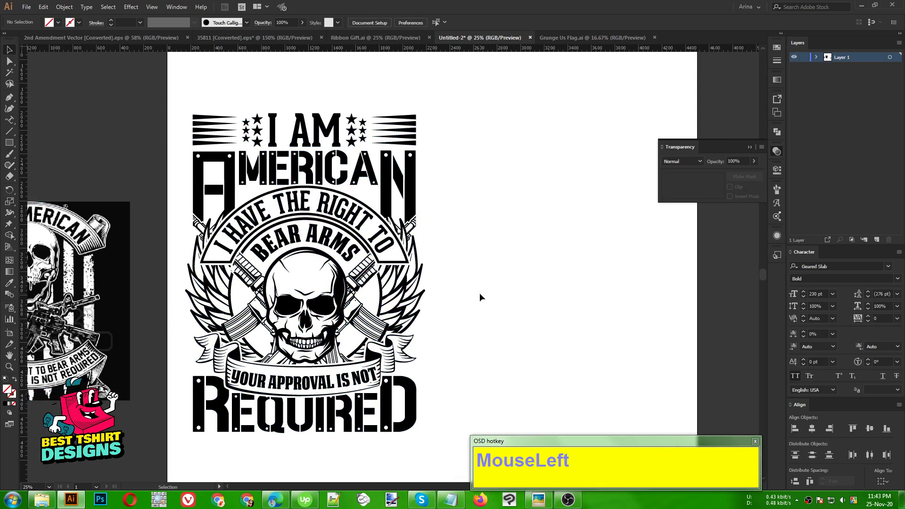
scroll(479, 297, "up", 1)
left_click_drag(500, 267, 520, 257)
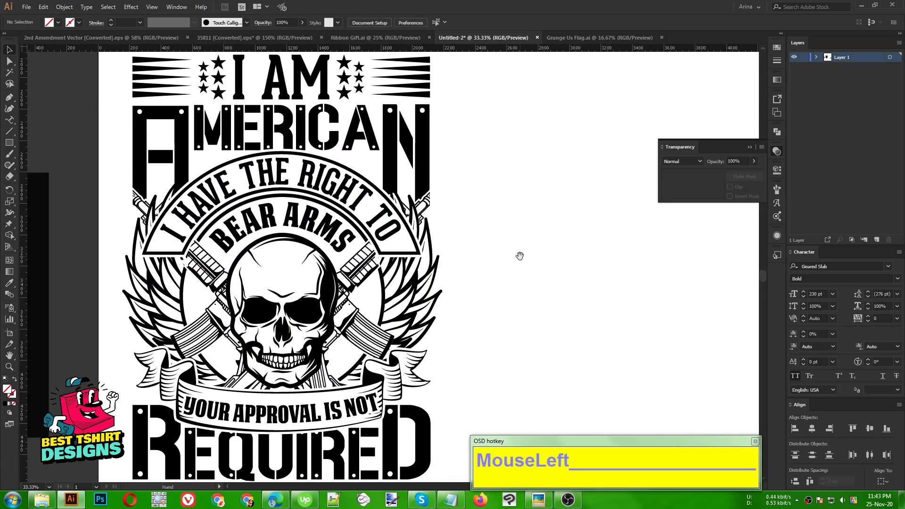